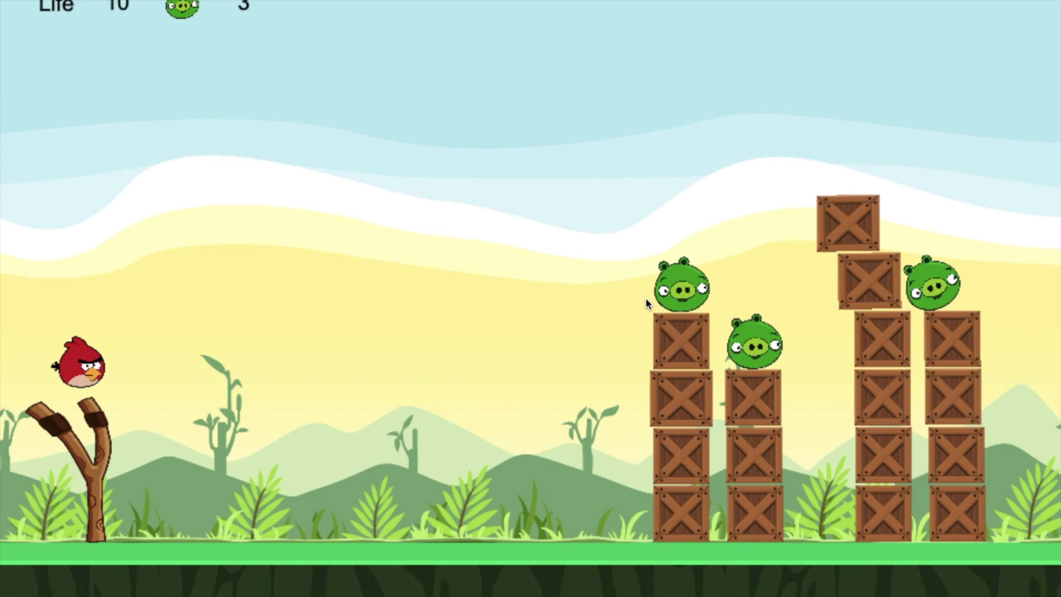
pyautogui.click(644, 402)
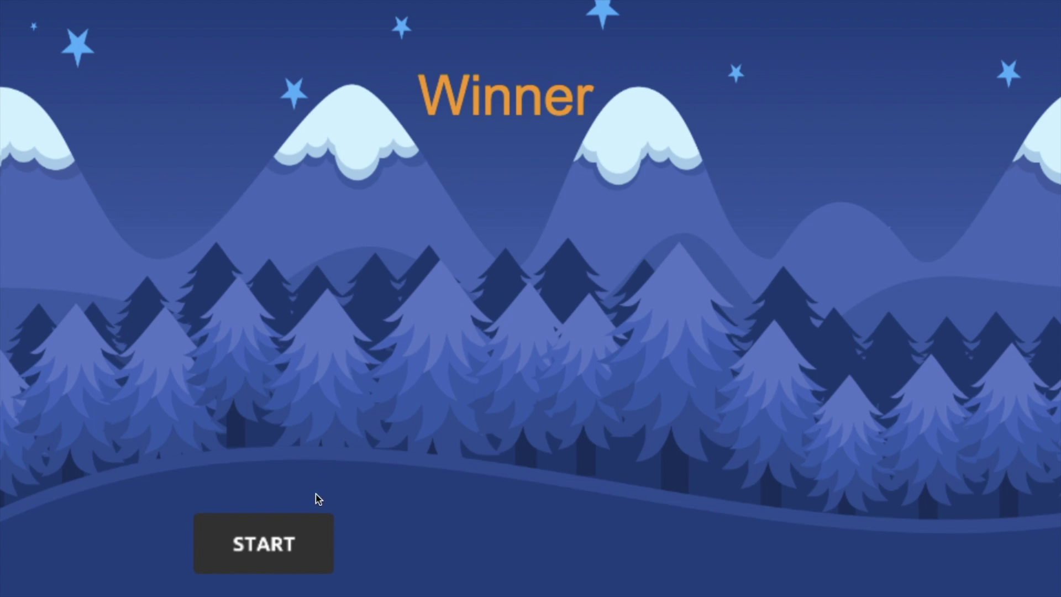
pyautogui.click(292, 534)
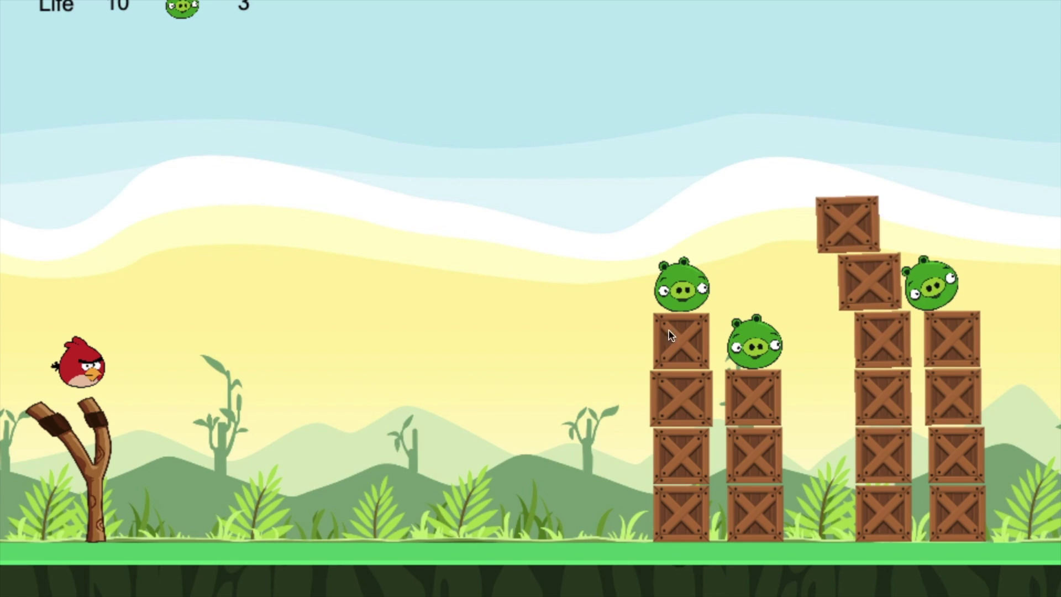
pyautogui.click(823, 213)
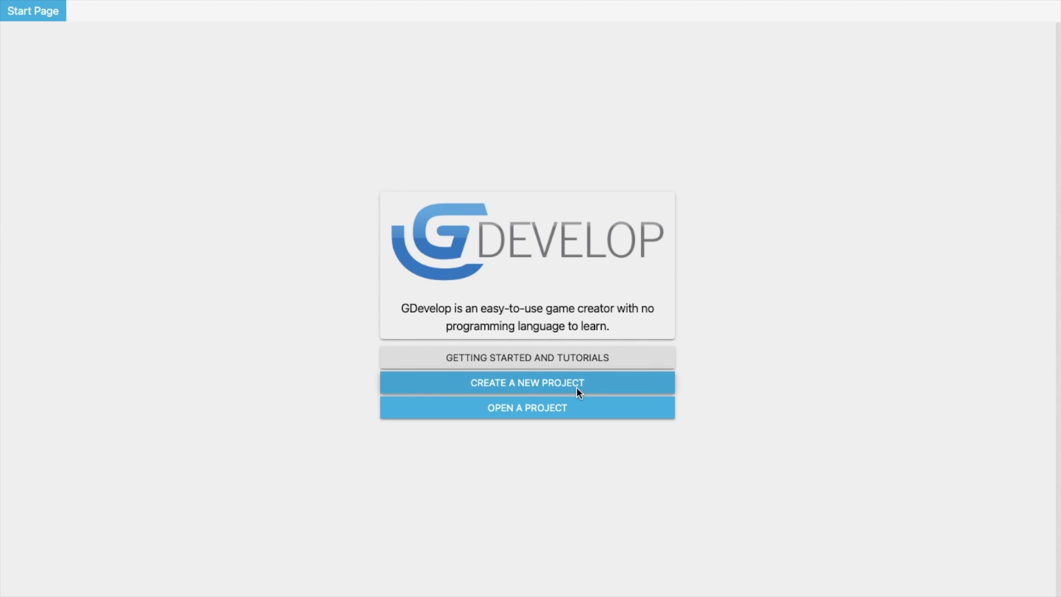
# Create a new project from the Empty game starter in a folder named angrybirdgame2.
pyautogui.click(562, 388)
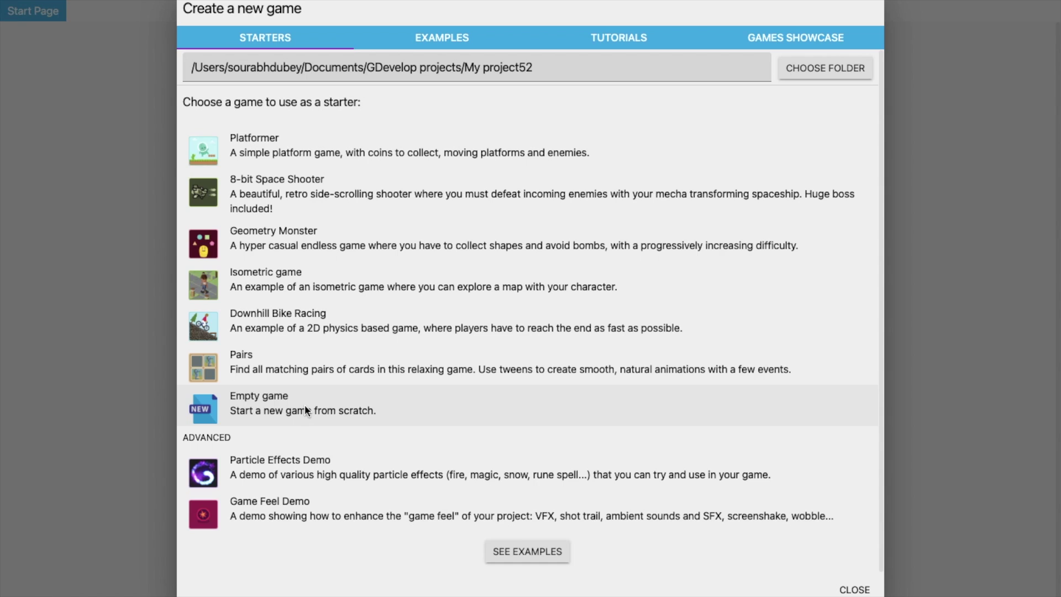
pyautogui.moveTo(465, 69); pyautogui.dragTo(546, 71)
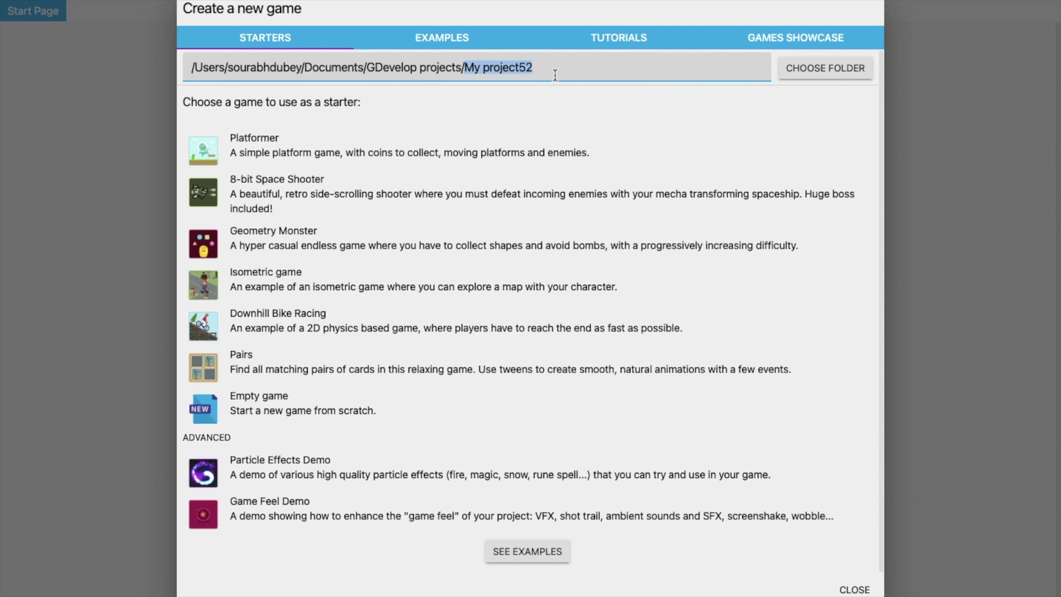
pyautogui.write('angr')
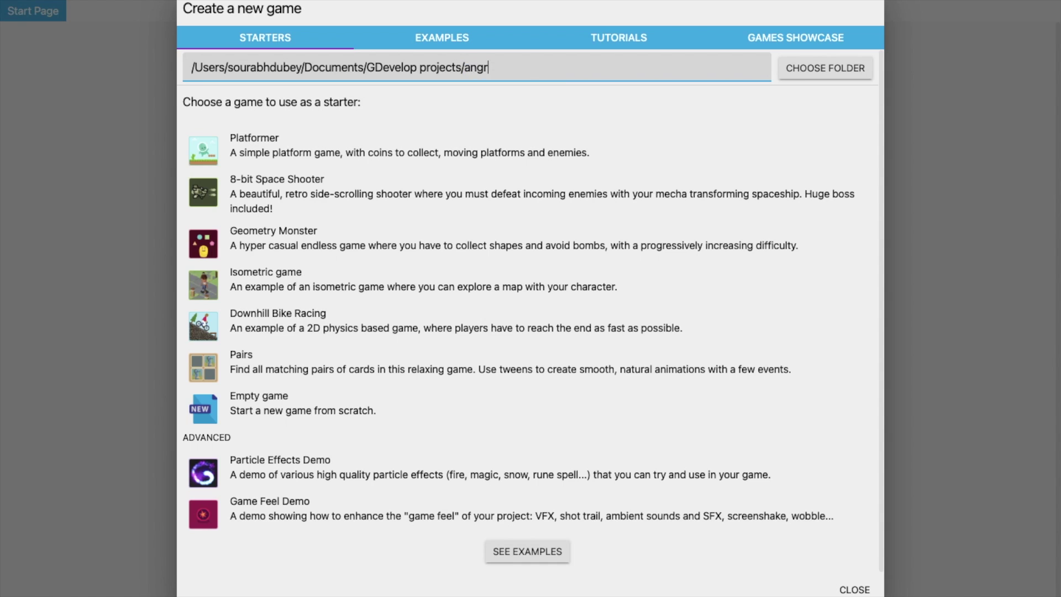
pyautogui.write('ybirdgame2')
pyautogui.click(358, 412)
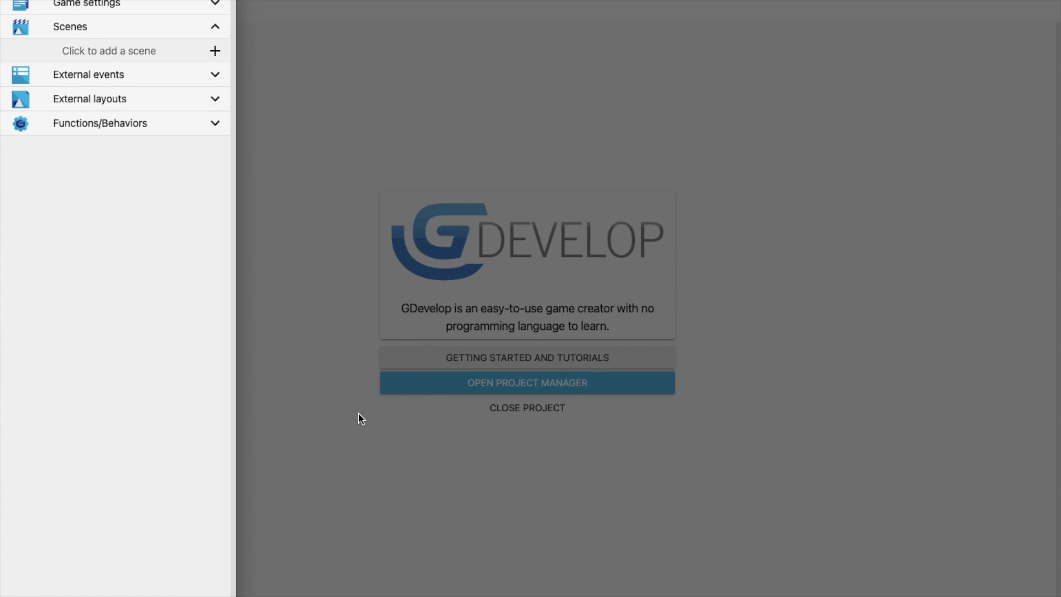
# Add a scene to the project, named firstscreen, and open it for editing.
pyautogui.click(124, 55)
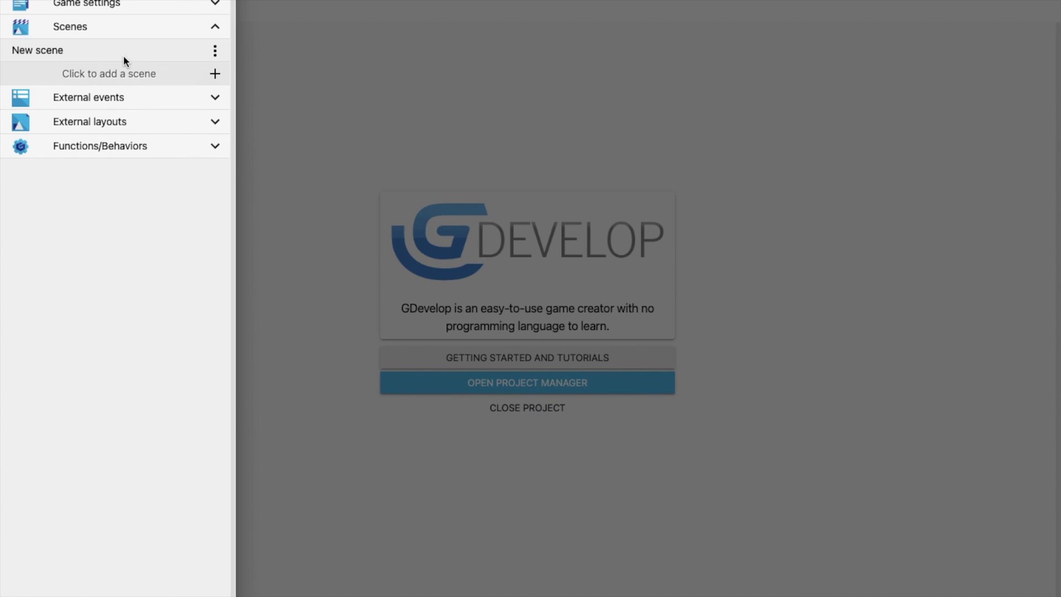
pyautogui.click(215, 51)
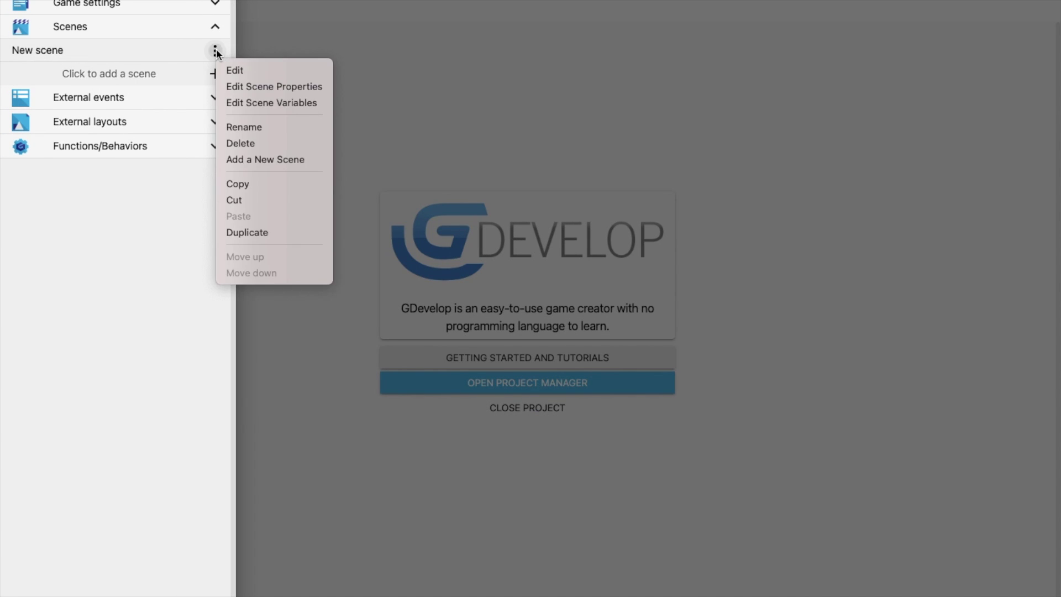
pyautogui.click(272, 127)
pyautogui.hotkey('ctrl', 'a')
pyautogui.write('firrst')
pyautogui.hotkey('ctrl', 'a')
pyautogui.write('firstscr')
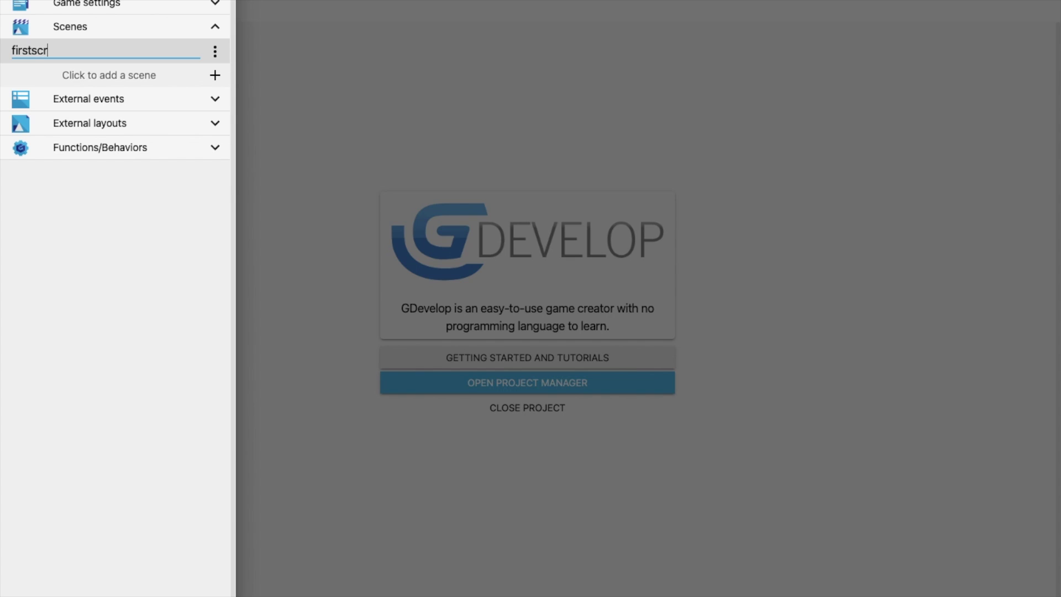
pyautogui.write('een')
pyautogui.press('Return')
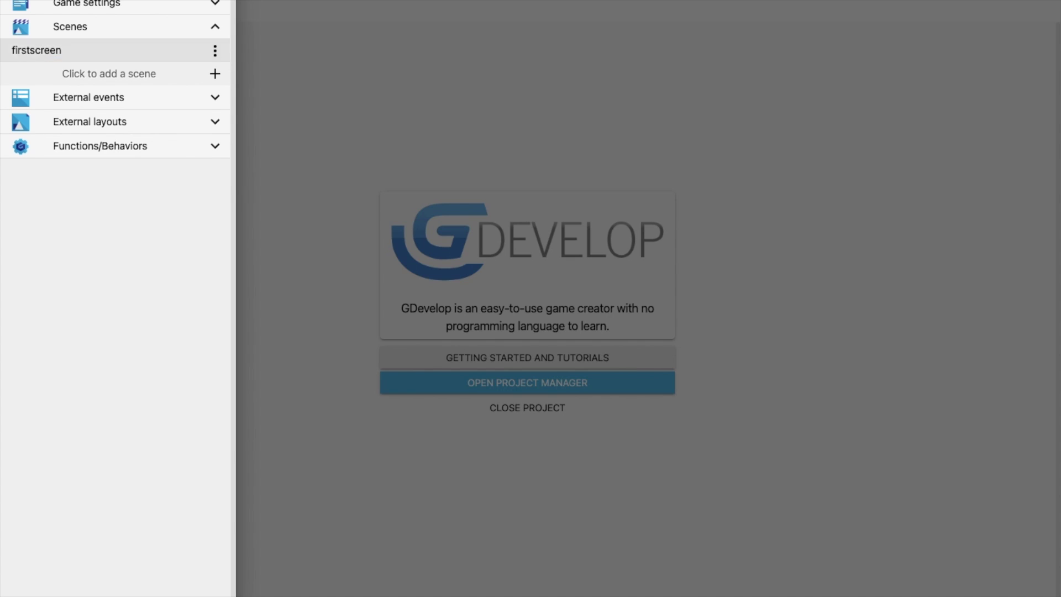
pyautogui.click(35, 51)
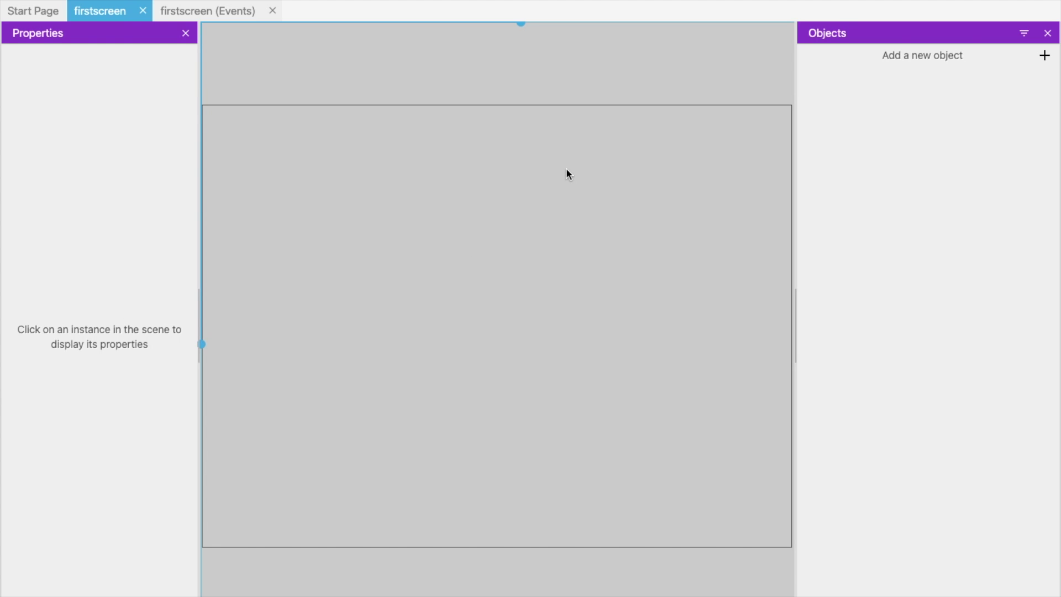
# Search the asset store for "background" and add the Grass and Tree Background tiled sprite to the scene's objects.
pyautogui.click(950, 59)
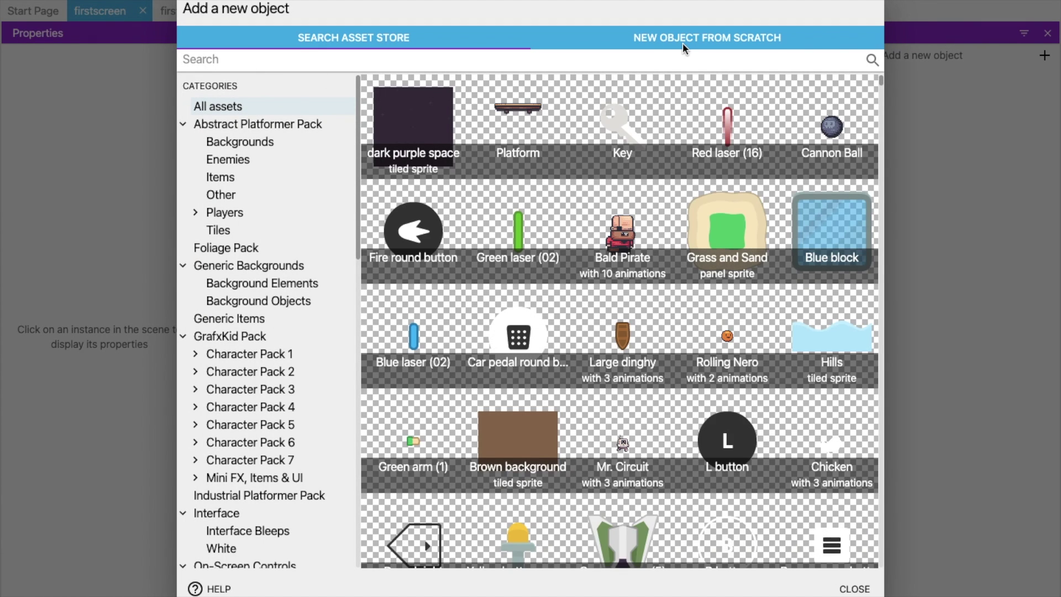
pyautogui.click(681, 42)
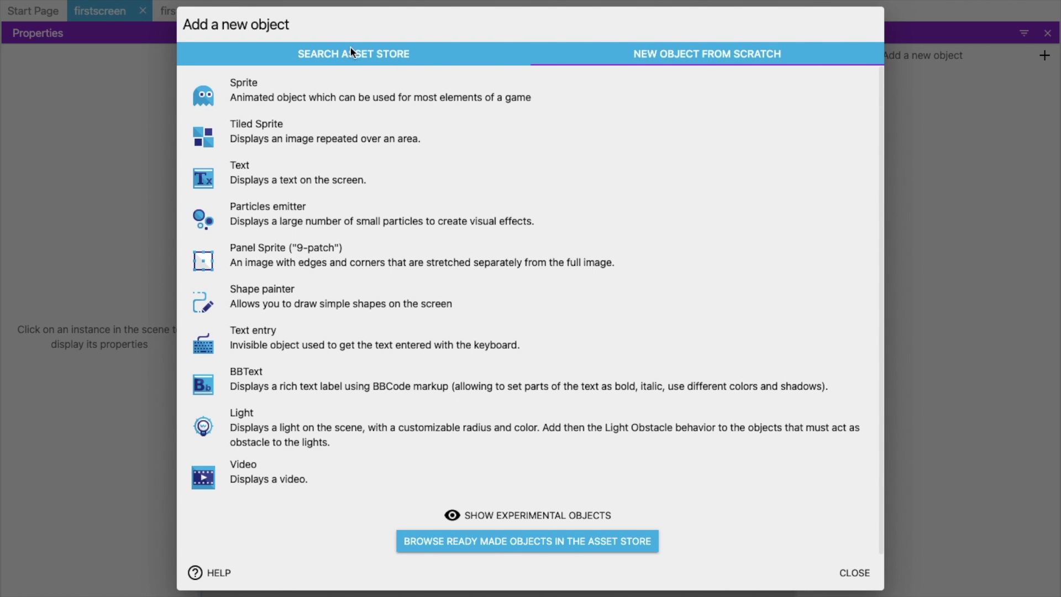
pyautogui.click(350, 52)
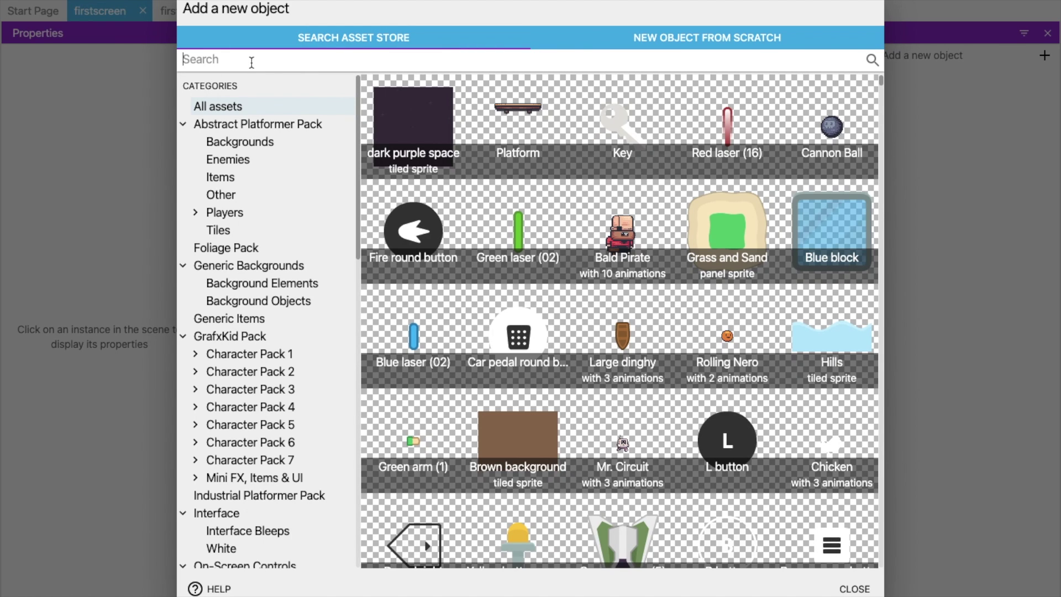
pyautogui.write('background')
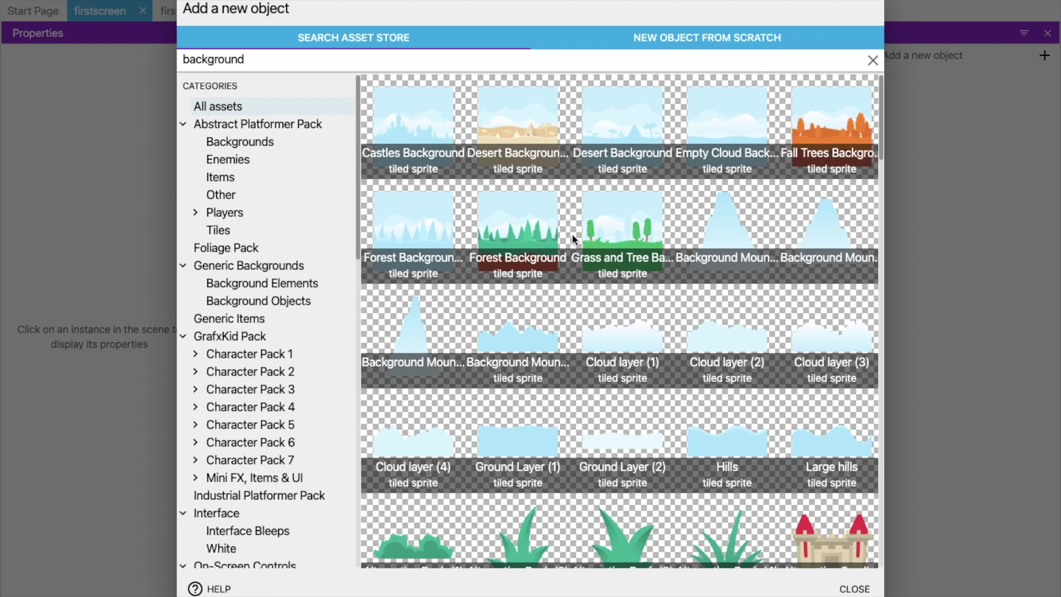
pyautogui.scroll(-15, 531, 227)
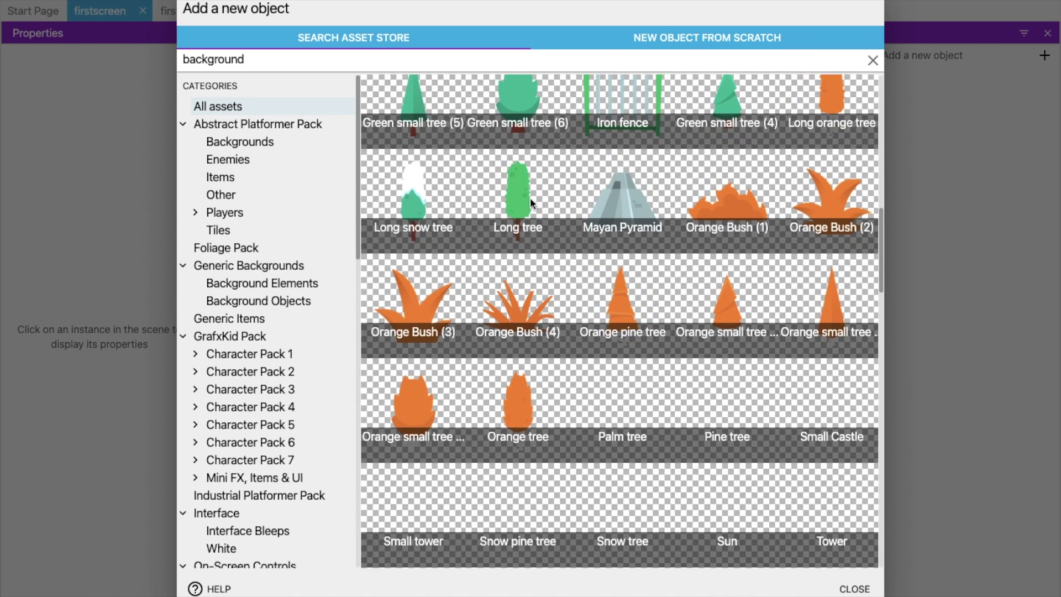
pyautogui.scroll(15, 529, 197)
pyautogui.click(618, 218)
pyautogui.click(817, 424)
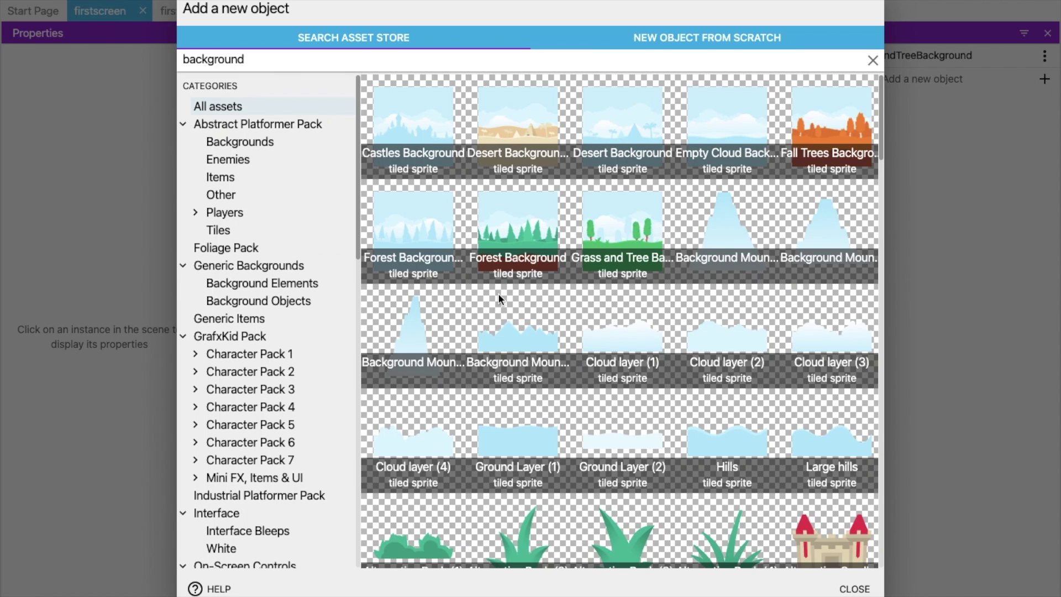
pyautogui.click(872, 60)
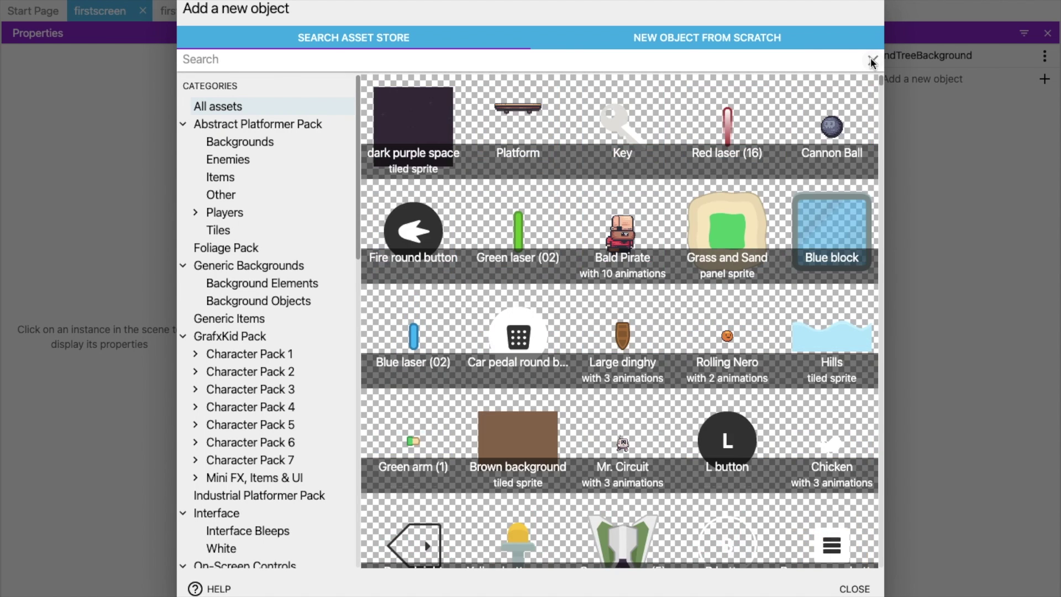
pyautogui.click(860, 584)
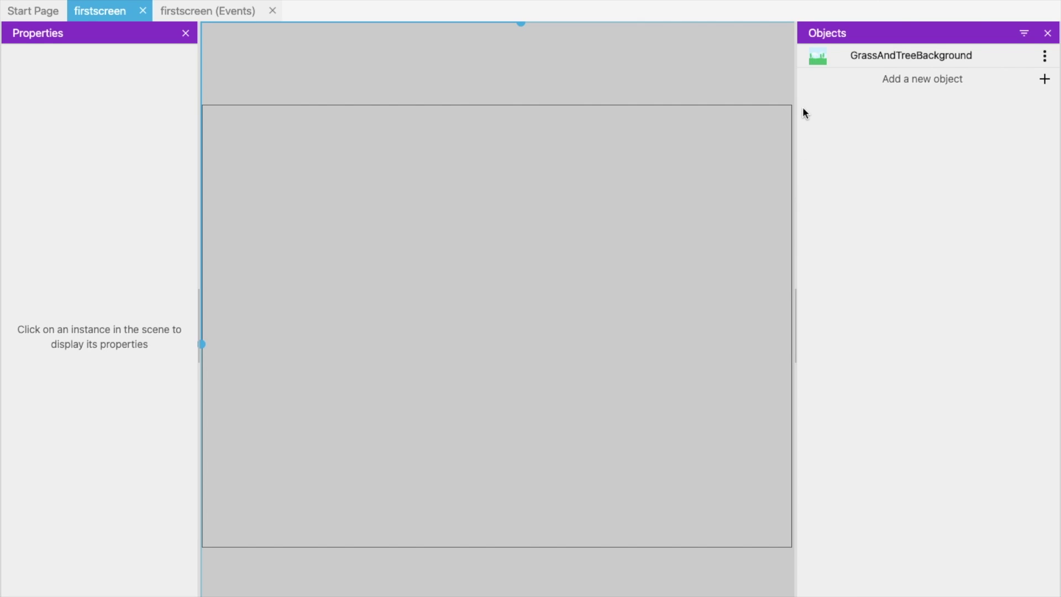
# Place a GrassAndTreeBackground instance at the upper-left corner of the game frame, at about X 0, Y -4.
pyautogui.moveTo(896, 50); pyautogui.dragTo(502, 123)
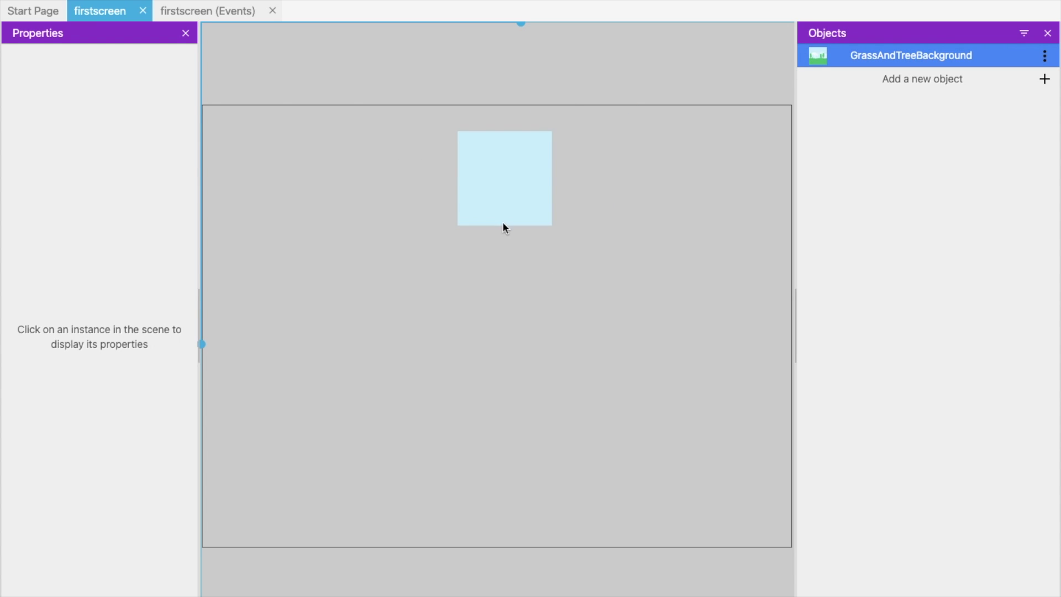
pyautogui.moveTo(533, 208); pyautogui.dragTo(169, 160)
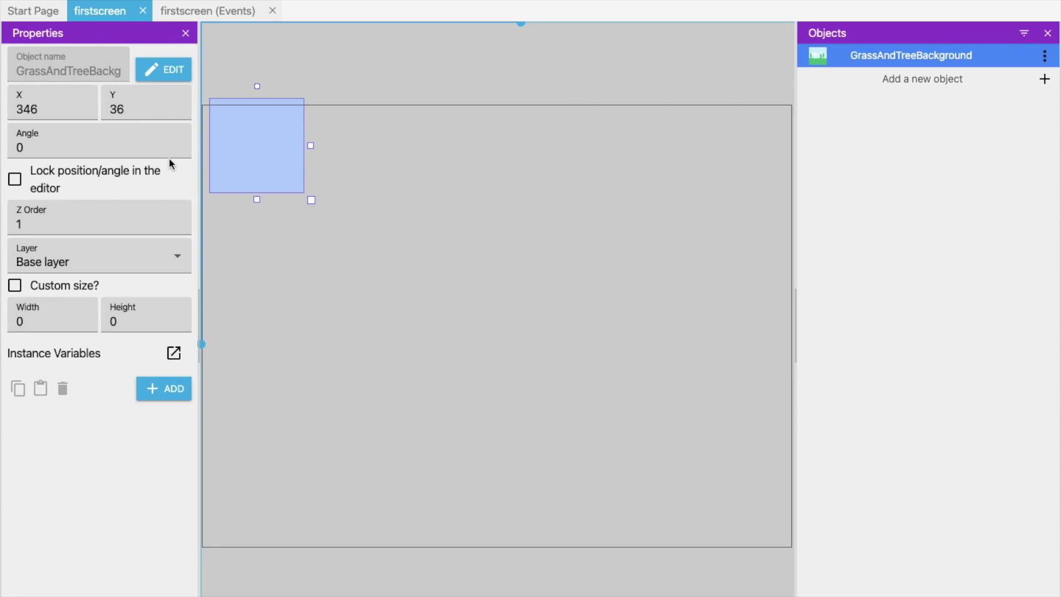
pyautogui.moveTo(280, 187); pyautogui.dragTo(154, 217)
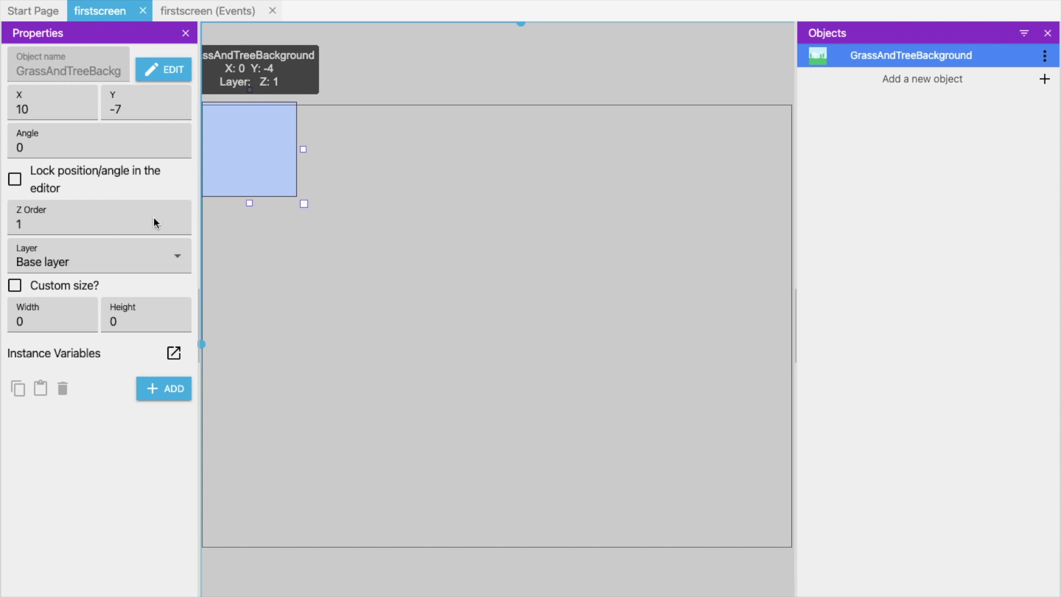
# Enable a custom size for the background instance and set its width and height to 500.
pyautogui.click(14, 285)
pyautogui.click(44, 321)
pyautogui.hotkey('ctrl', 'a')
pyautogui.write('100')
pyautogui.doubleClick(52, 324)
pyautogui.write('500')
pyautogui.doubleClick(118, 321)
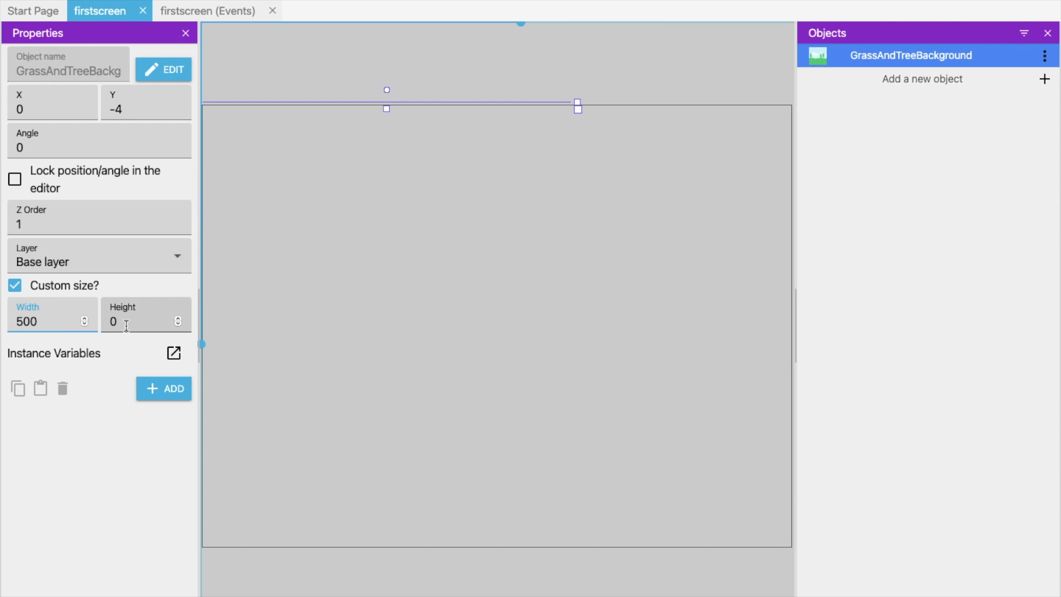
pyautogui.write('500')
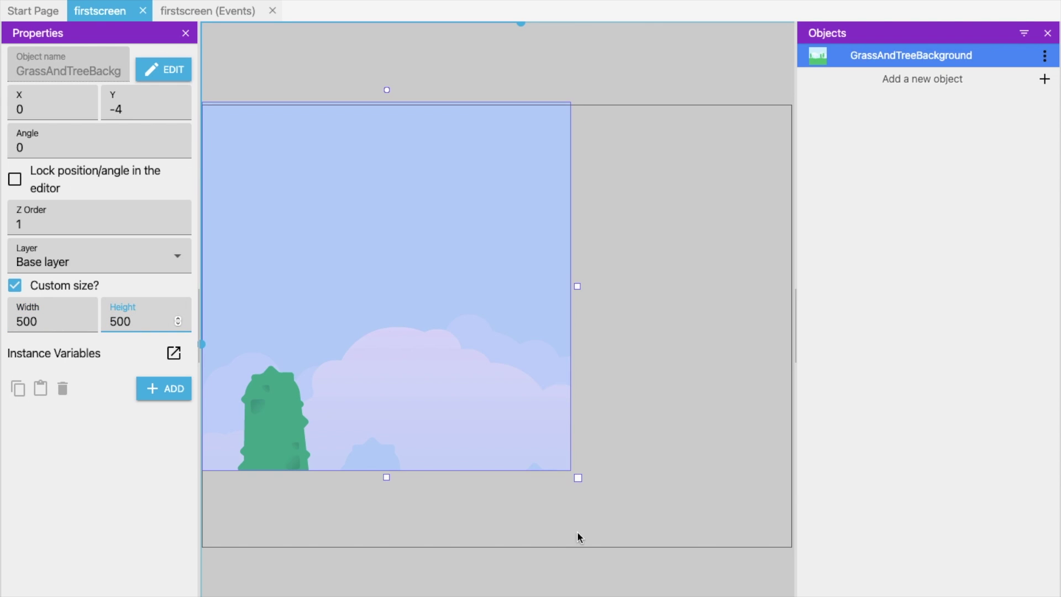
# Enlarge the background to a height of about 784, widen it well past the frame's right edge, and reposition it to cover the frame.
pyautogui.moveTo(578, 288); pyautogui.dragTo(866, 311)
pyautogui.keyDown('ctrl'); pyautogui.scroll(-5, 541, 470); pyautogui.keyUp('ctrl')
pyautogui.moveTo(514, 405); pyautogui.dragTo(480, 397)
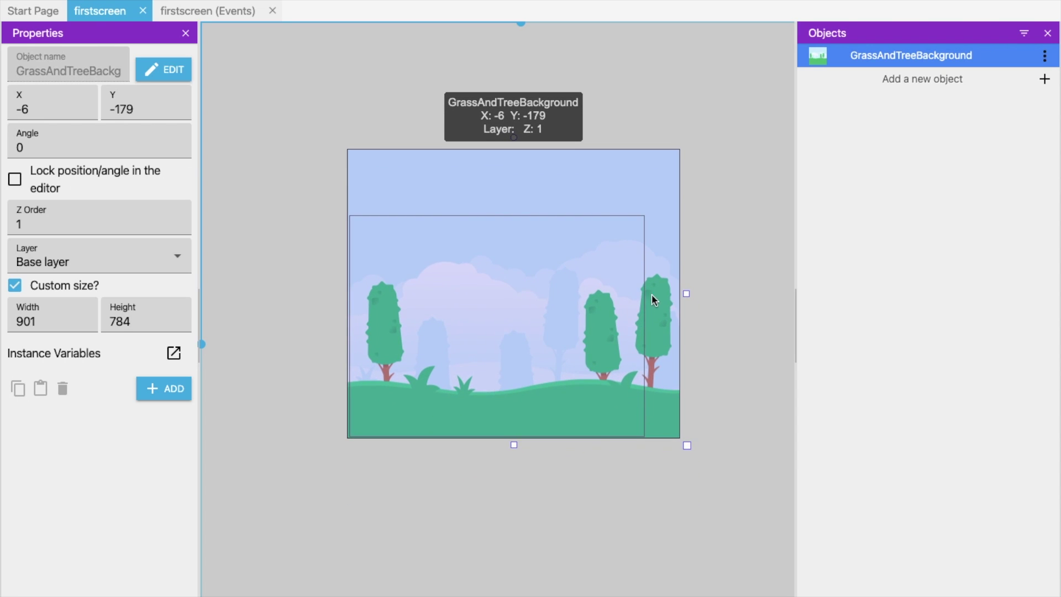
pyautogui.moveTo(687, 293); pyautogui.dragTo(818, 296)
pyautogui.moveTo(544, 313); pyautogui.dragTo(533, 314)
pyautogui.click(544, 457)
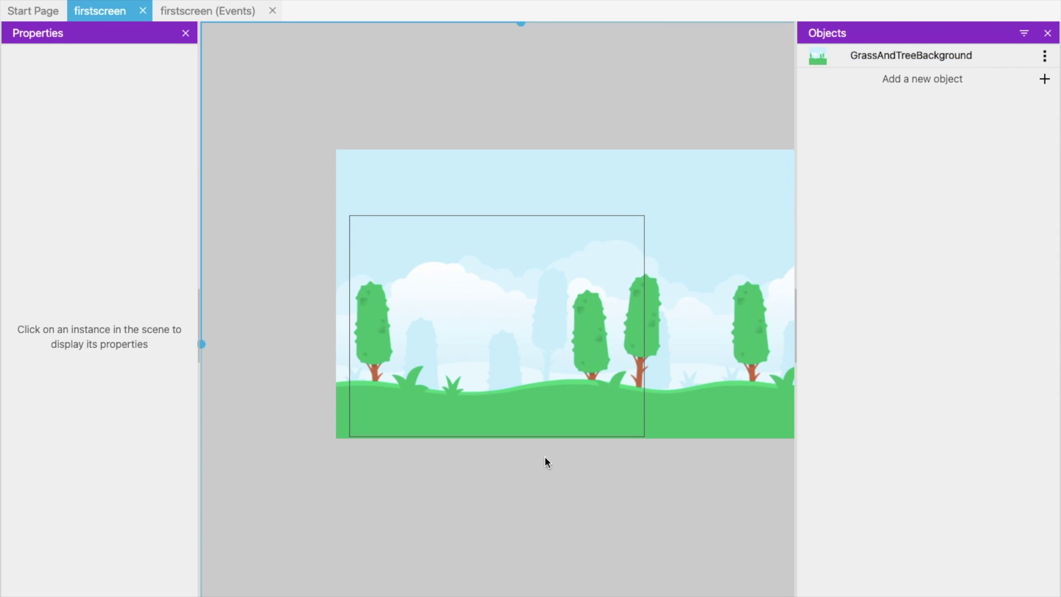
pyautogui.scroll(5, 544, 457)
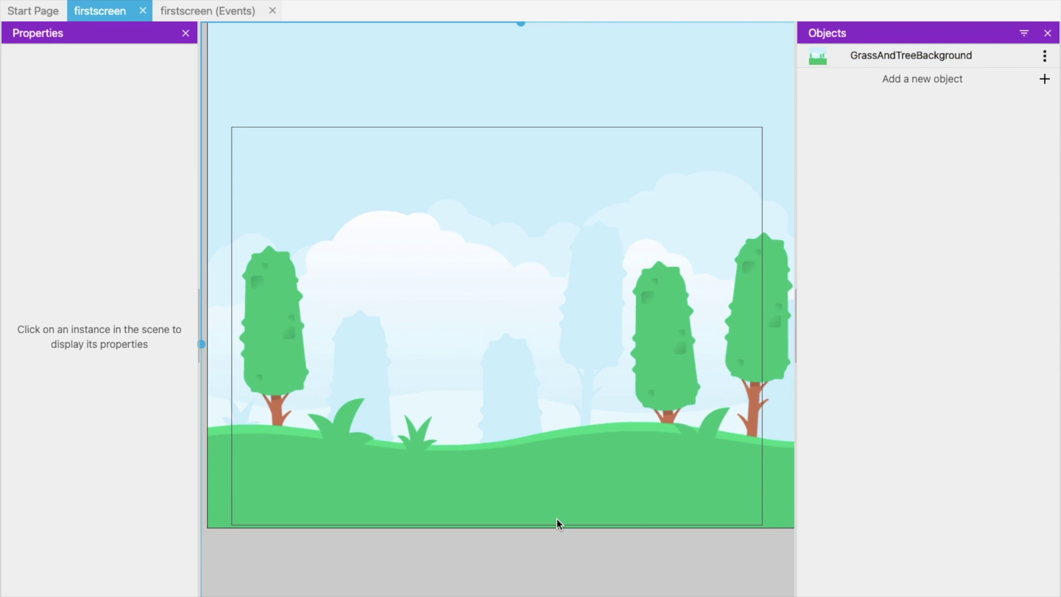
# Add a new Text object with the initial text "Start Game" and a font size of 50.
pyautogui.click(953, 76)
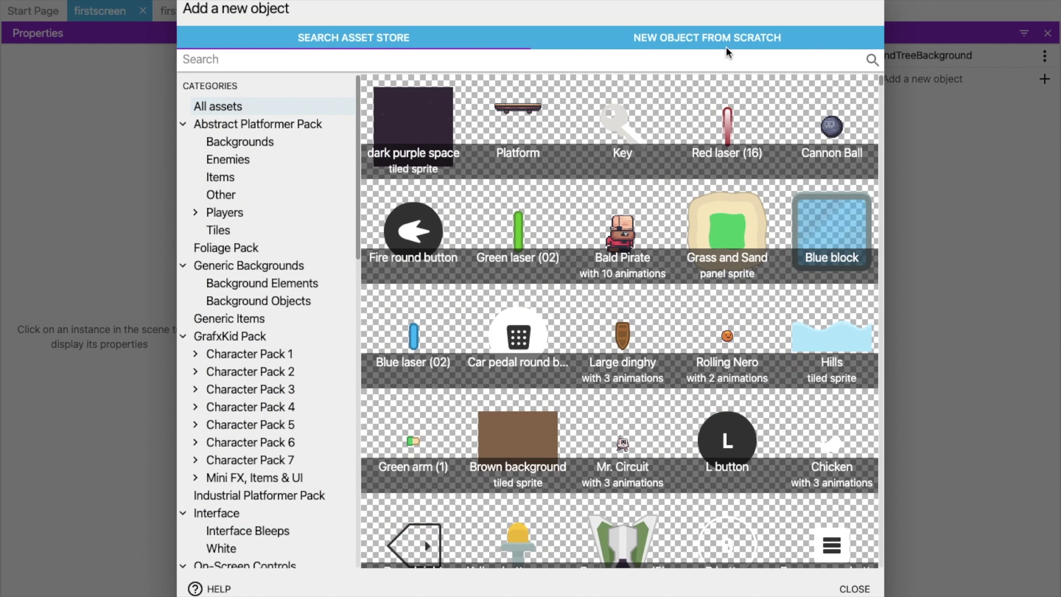
pyautogui.click(686, 37)
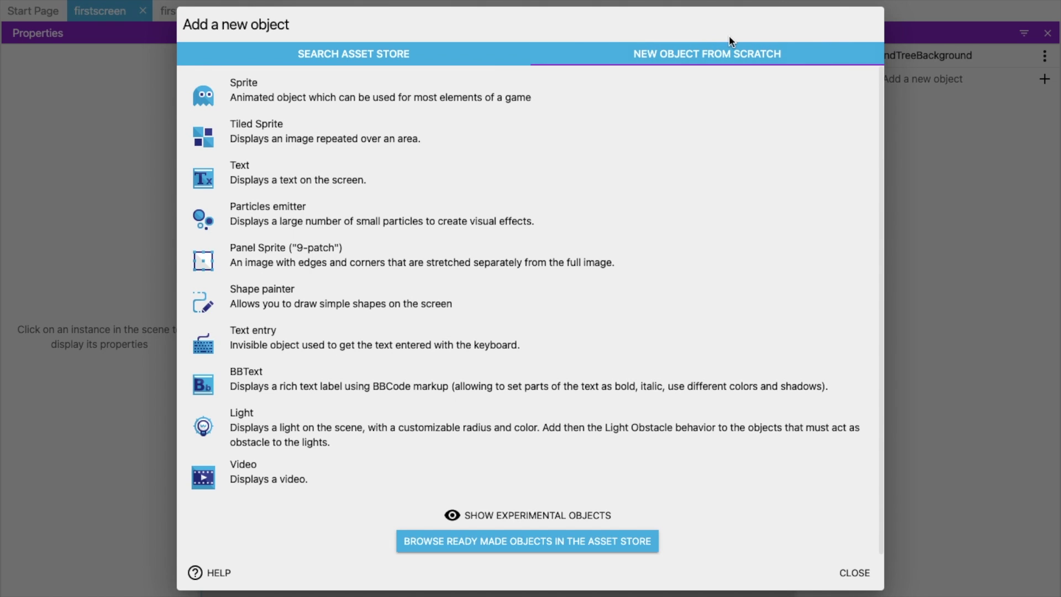
pyautogui.click(294, 174)
pyautogui.doubleClick(333, 160)
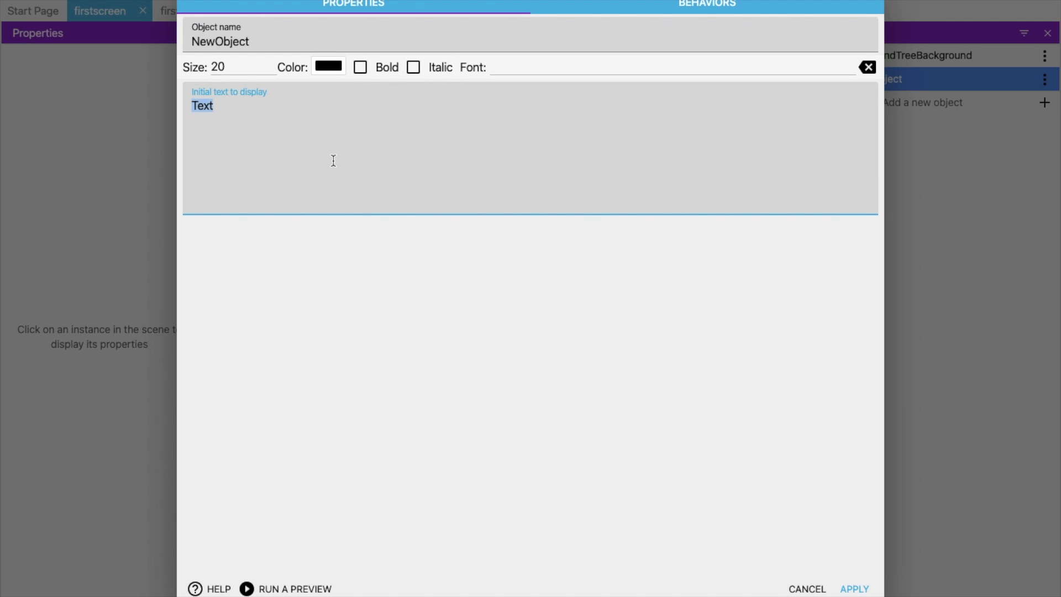
pyautogui.write('St')
pyautogui.hotkey('ctrl', 'a')
pyautogui.write('Start Game')
pyautogui.doubleClick(256, 66)
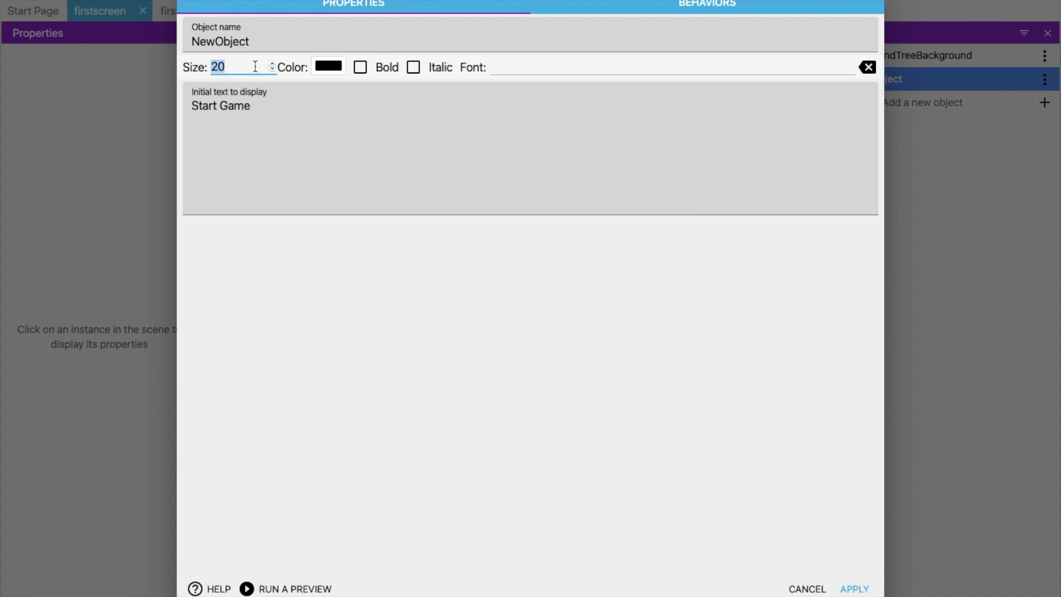
pyautogui.write('50')
pyautogui.click(853, 589)
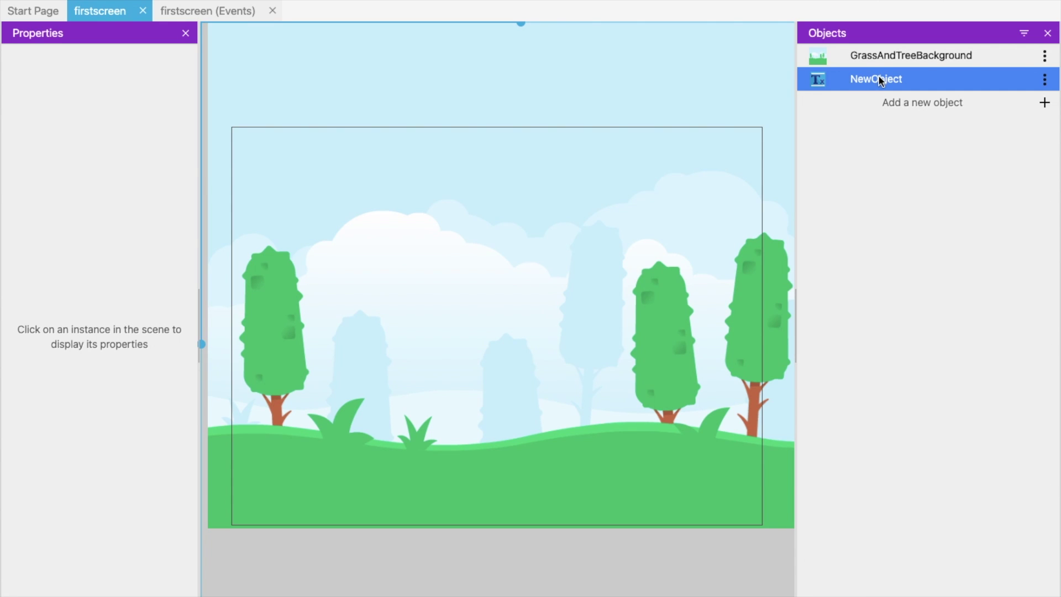
# Place the Start Game text near the top centre of the game frame, at about X 256, Y 53.
pyautogui.moveTo(876, 78); pyautogui.dragTo(366, 174)
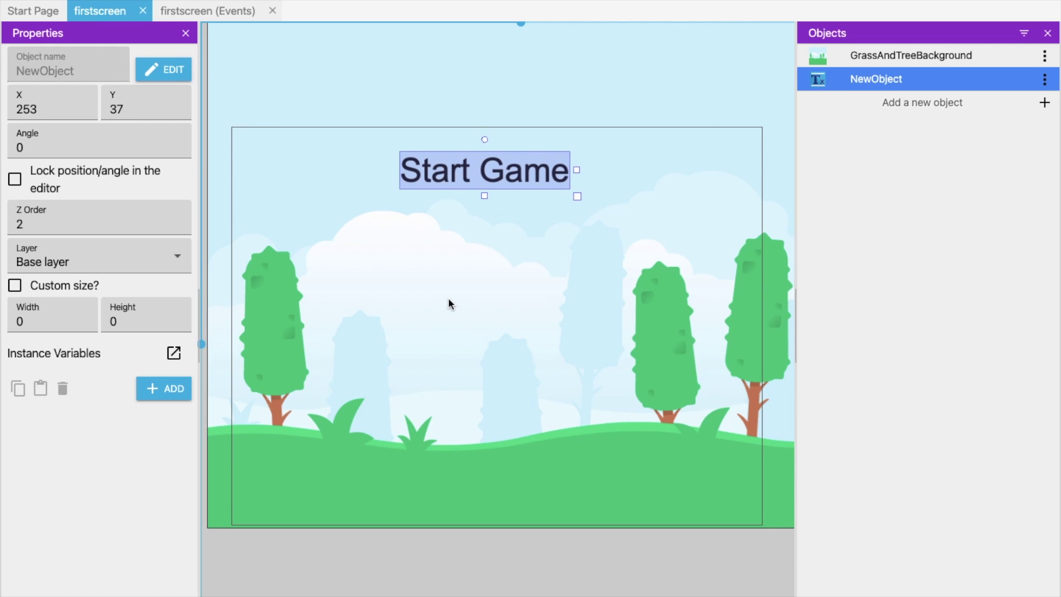
pyautogui.click(439, 217)
pyautogui.moveTo(448, 178); pyautogui.dragTo(451, 188)
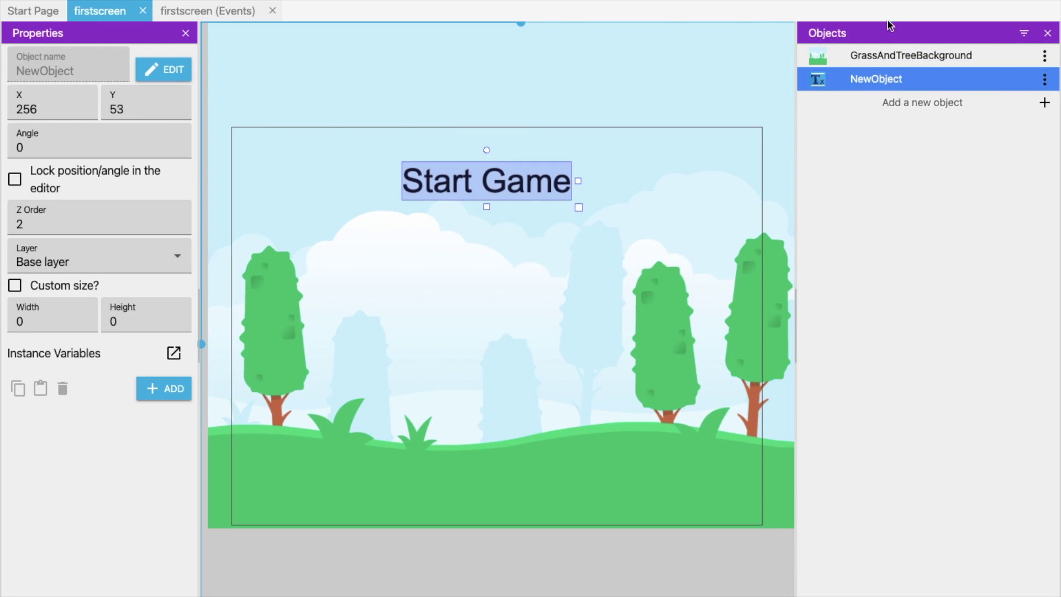
pyautogui.click(917, 104)
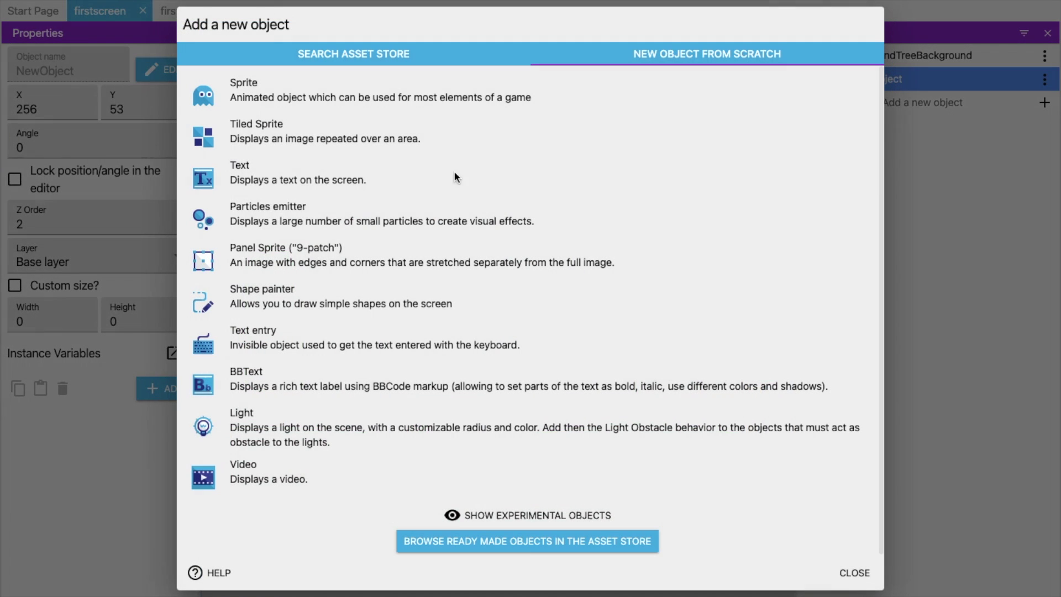
pyautogui.click(325, 105)
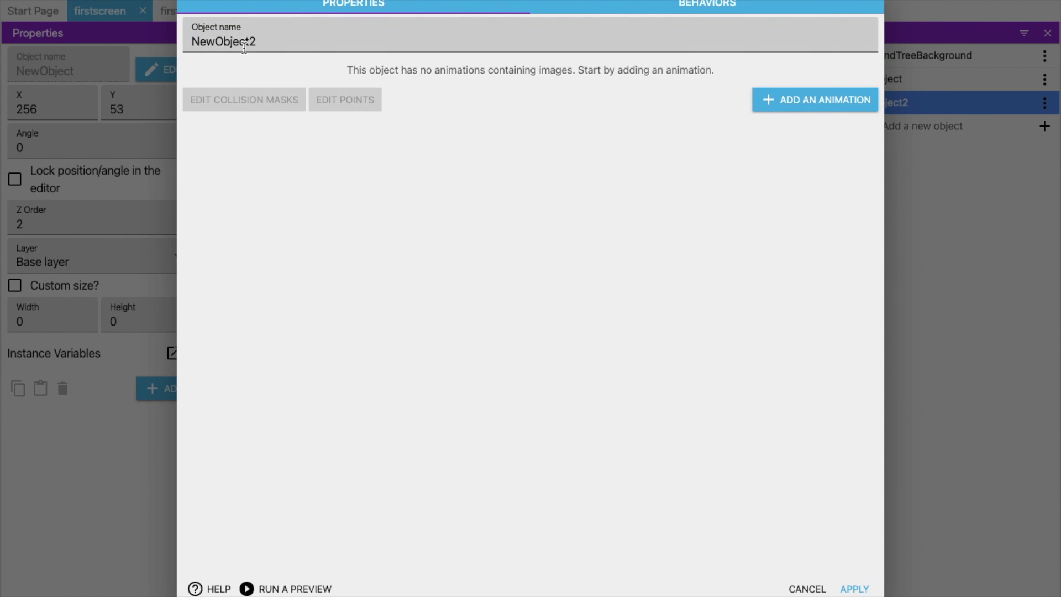
pyautogui.doubleClick(268, 49)
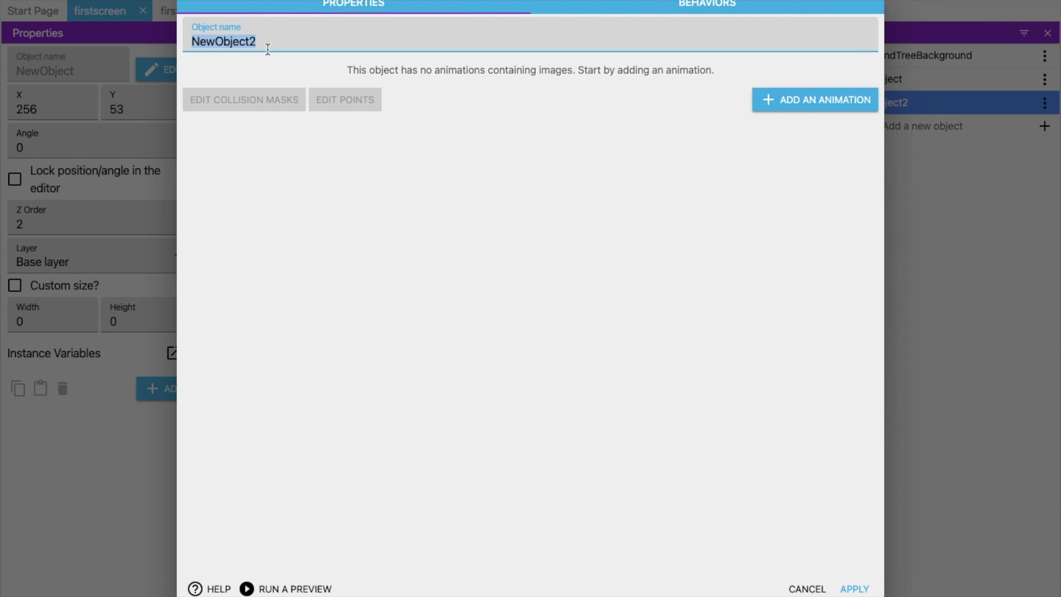
pyautogui.write('startbtn')
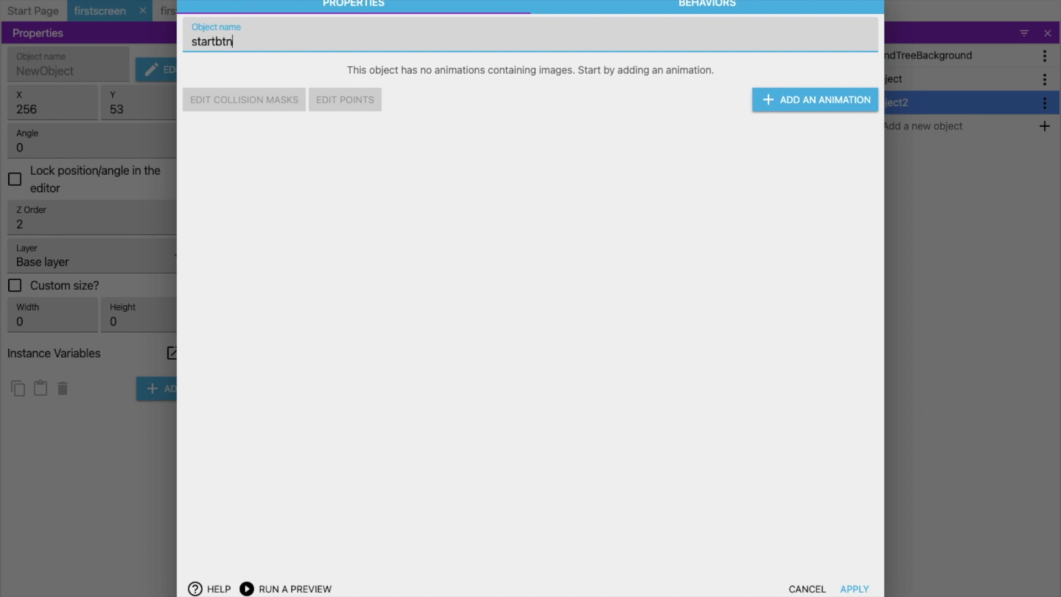
pyautogui.click(823, 105)
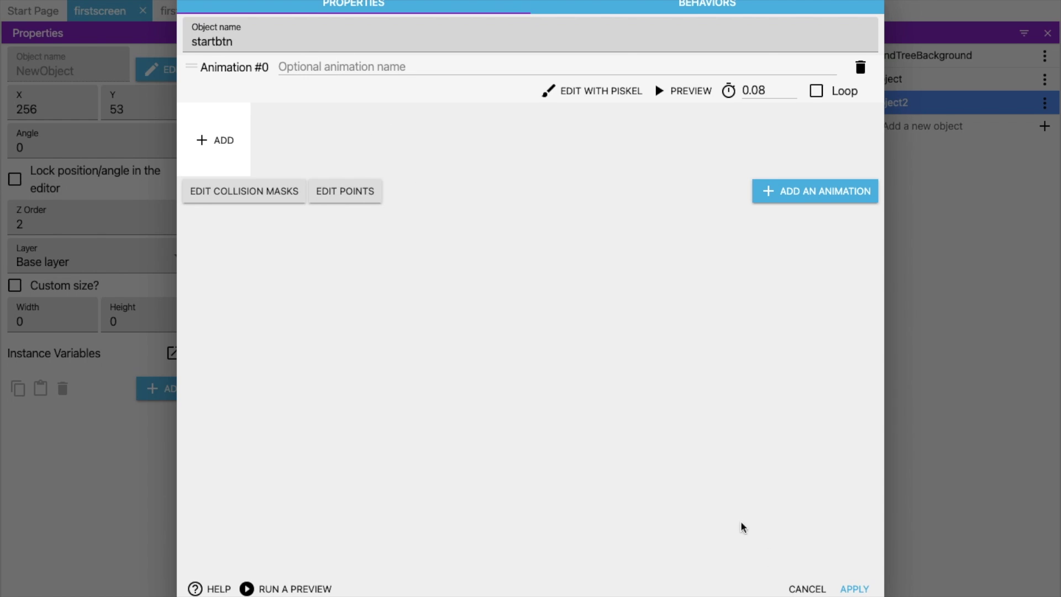
pyautogui.click(801, 587)
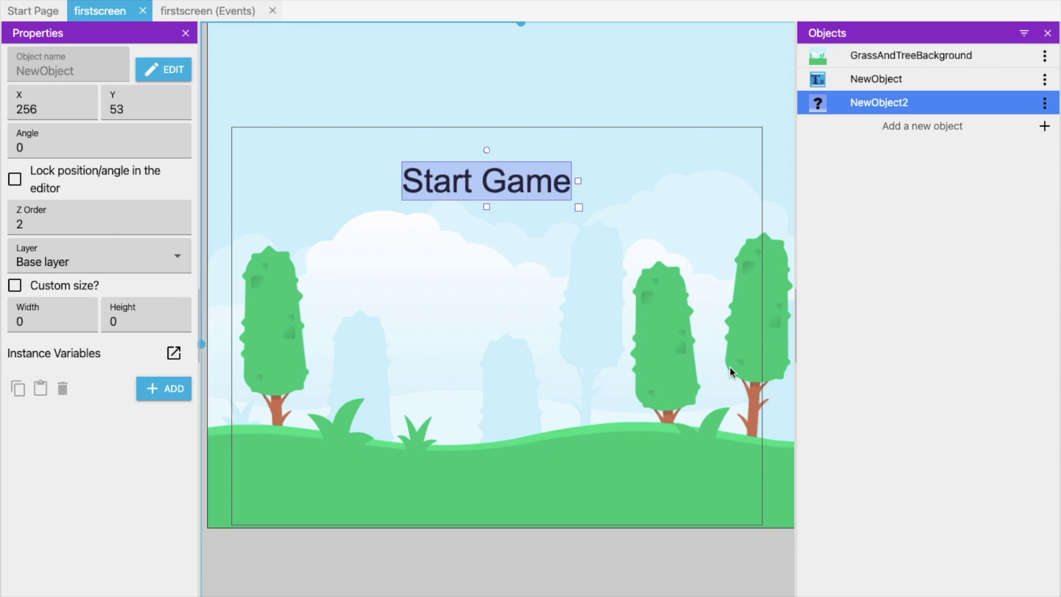
pyautogui.click(1044, 102)
pyautogui.click(941, 221)
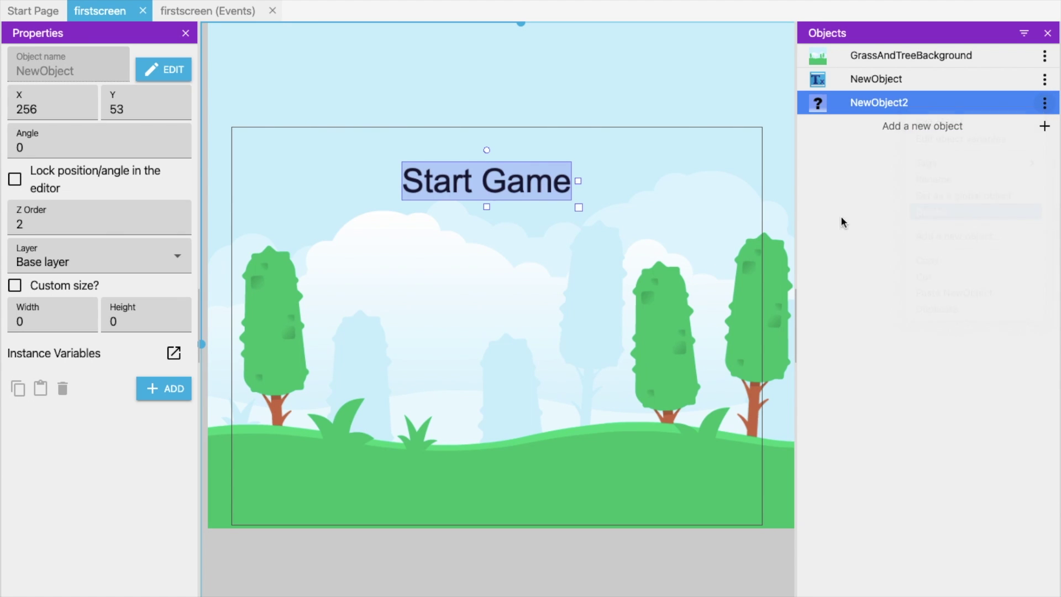
pyautogui.click(607, 356)
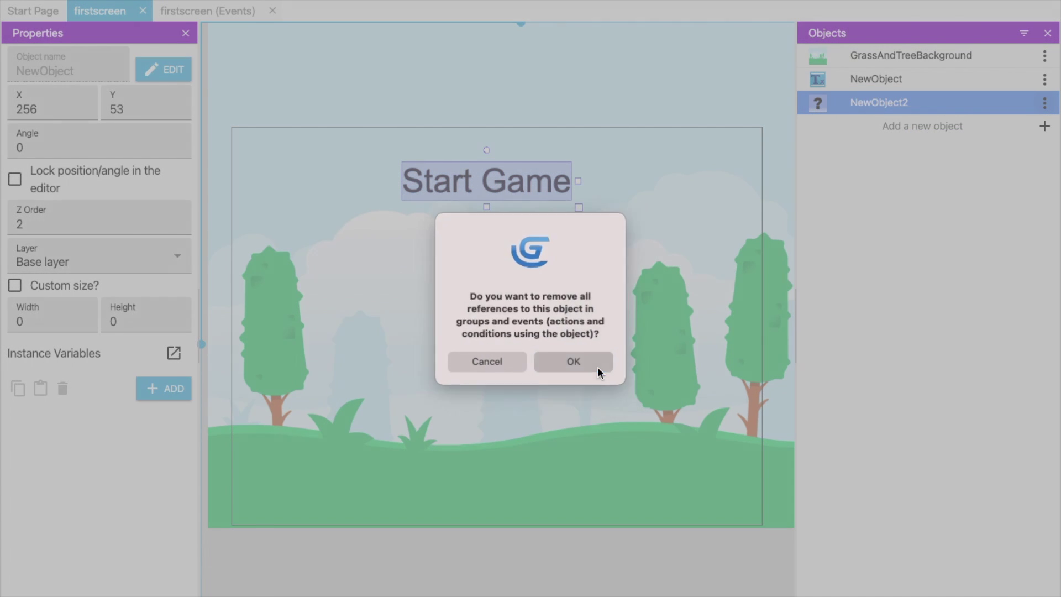
pyautogui.click(597, 364)
# Search the asset store for "start" and add the first dark Start button to the game.
pyautogui.click(889, 101)
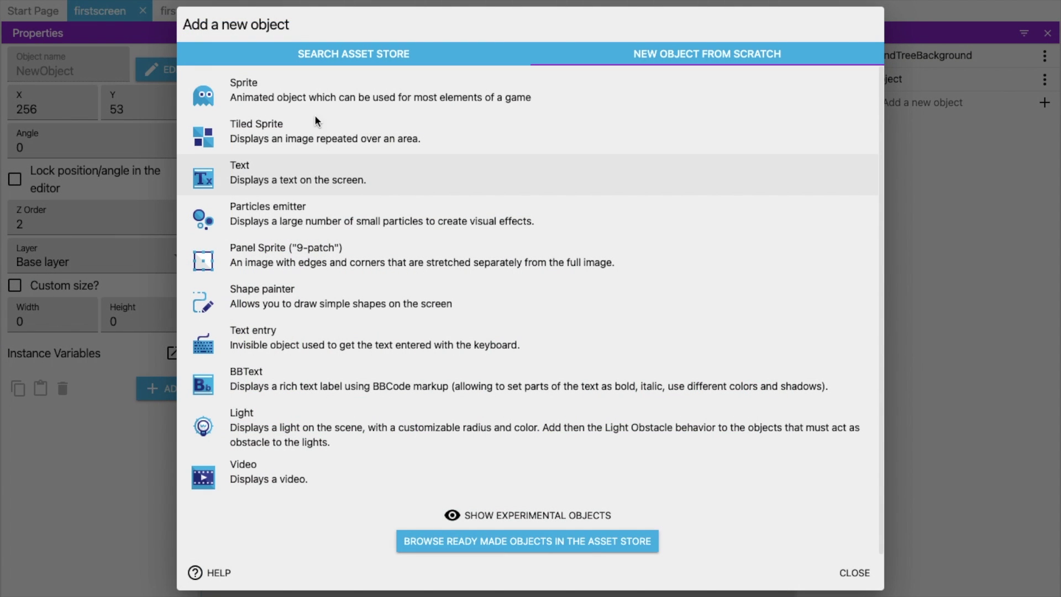
pyautogui.click(344, 55)
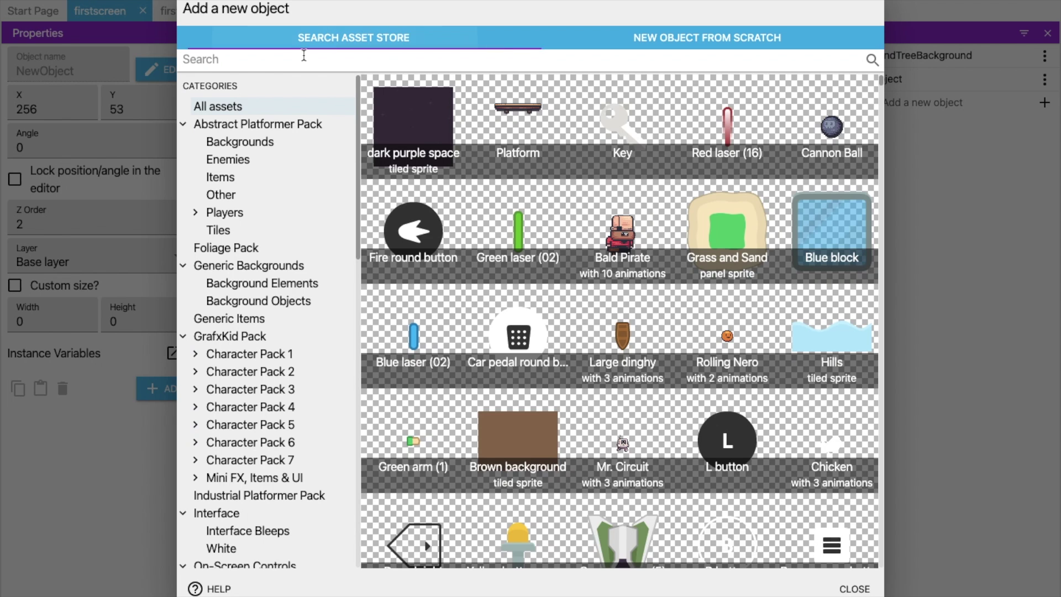
pyautogui.write('start')
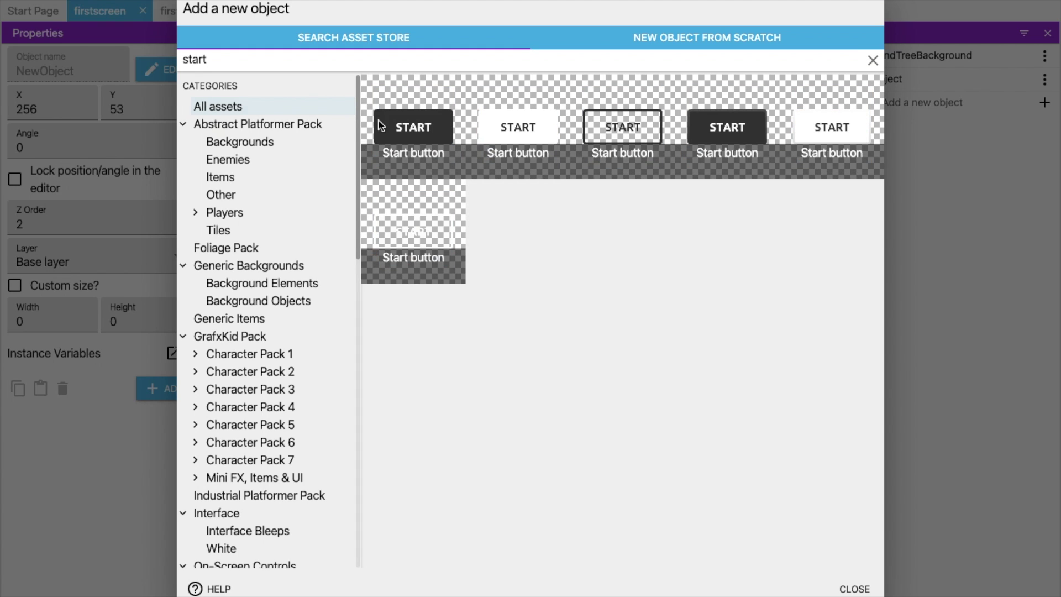
pyautogui.click(432, 133)
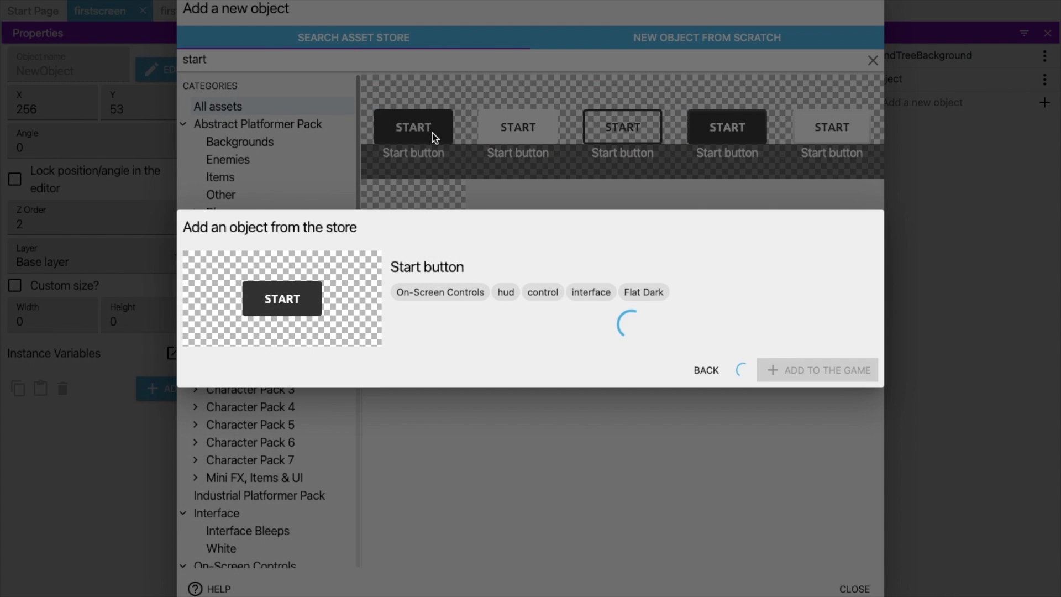
pyautogui.click(800, 375)
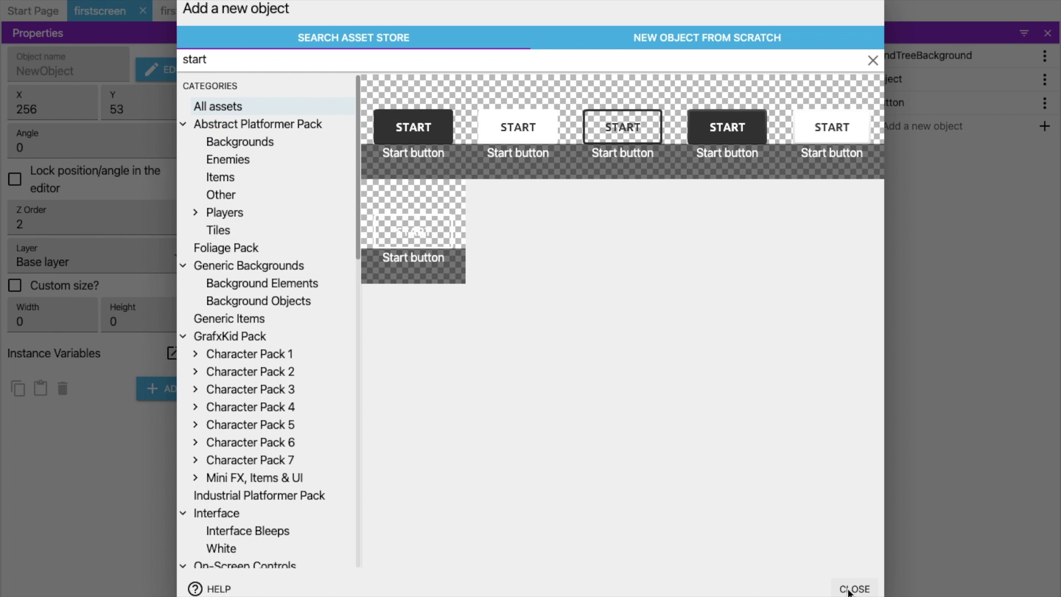
pyautogui.click(848, 589)
# Place the Start button below the Start Game text at about X 304, Y 164, enlarged to about 147 by 60.
pyautogui.moveTo(887, 103); pyautogui.dragTo(449, 274)
pyautogui.click(485, 289)
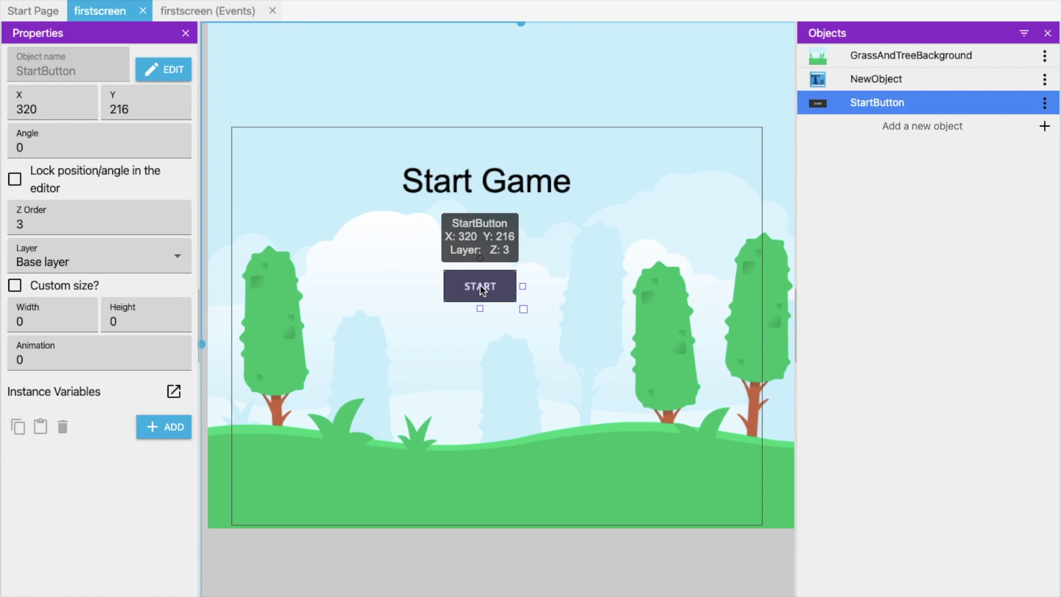
pyautogui.moveTo(531, 311); pyautogui.dragTo(547, 317)
pyautogui.moveTo(494, 293); pyautogui.dragTo(485, 264)
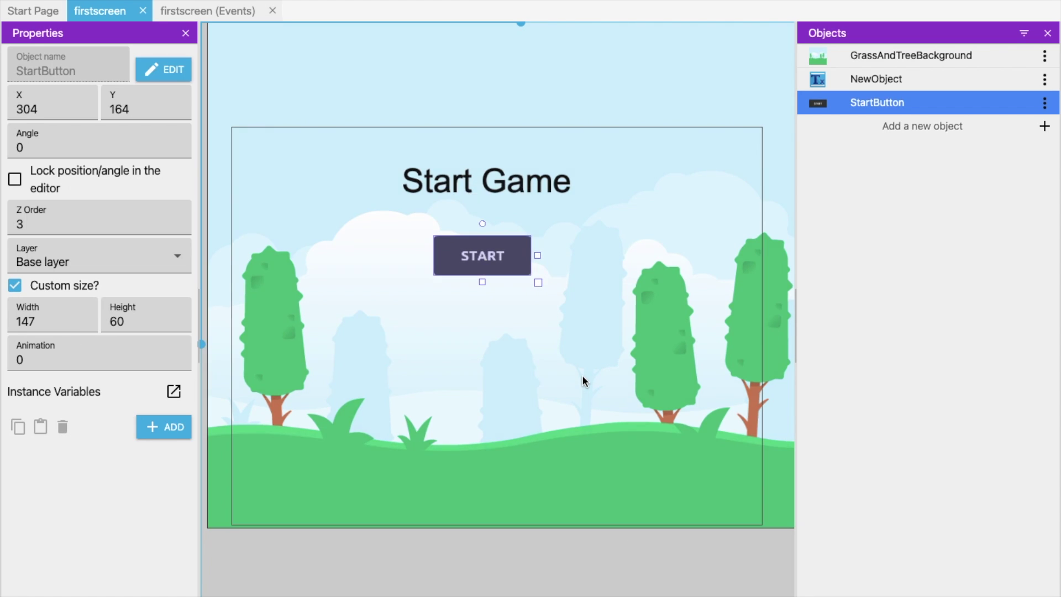
pyautogui.click(582, 374)
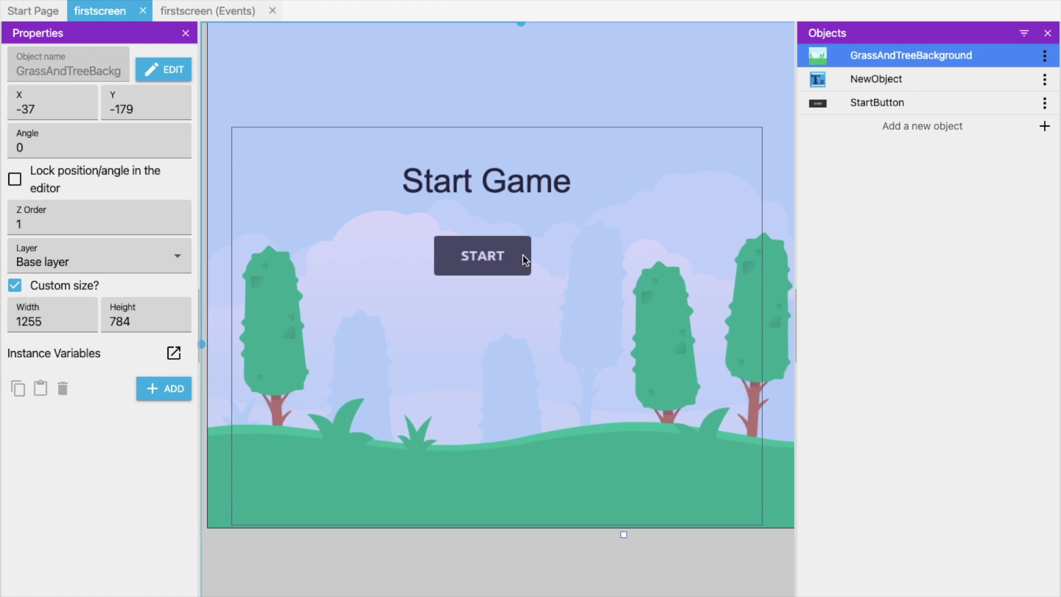
# Add a new scene named mainscreen to the project and open it.
pyautogui.click(22, 3)
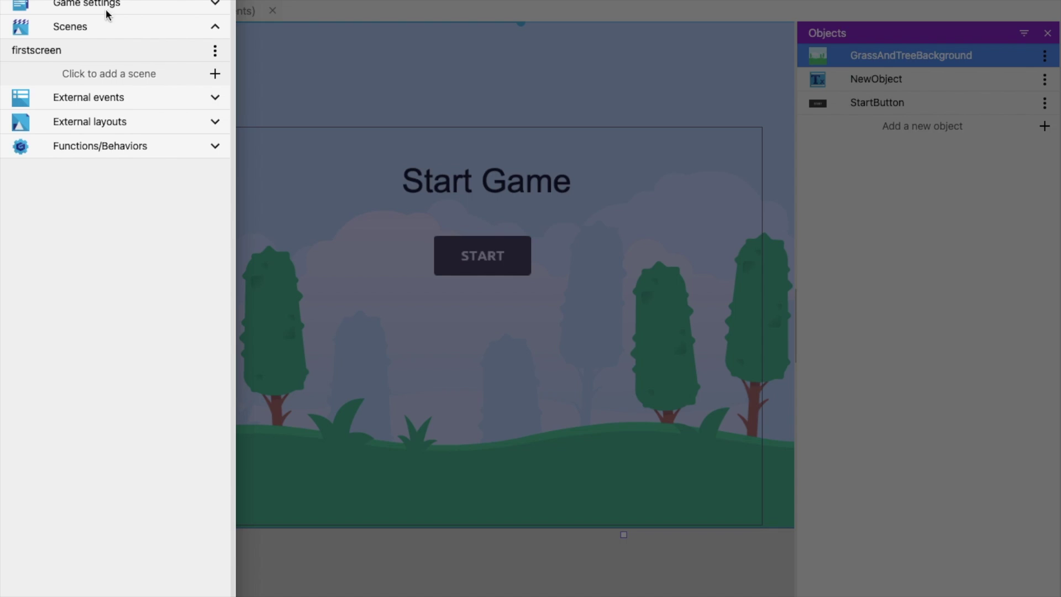
pyautogui.click(92, 74)
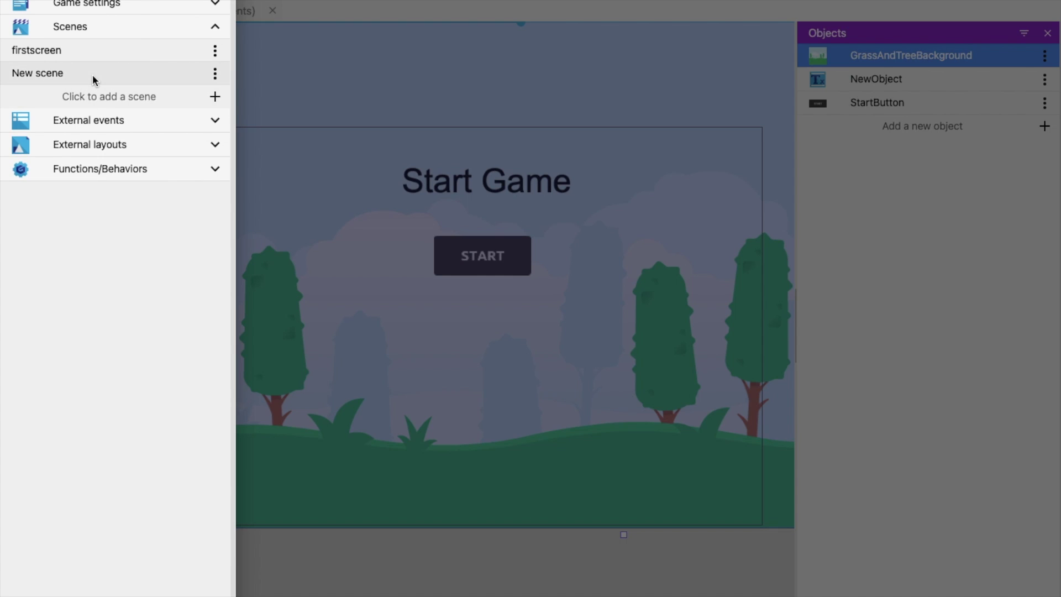
pyautogui.click(215, 72)
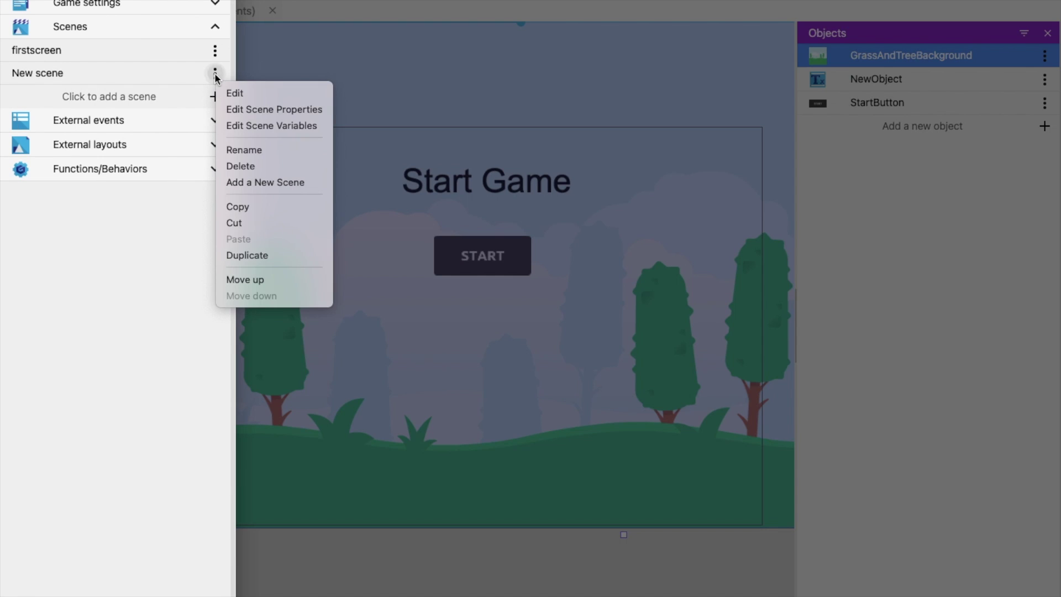
pyautogui.click(276, 154)
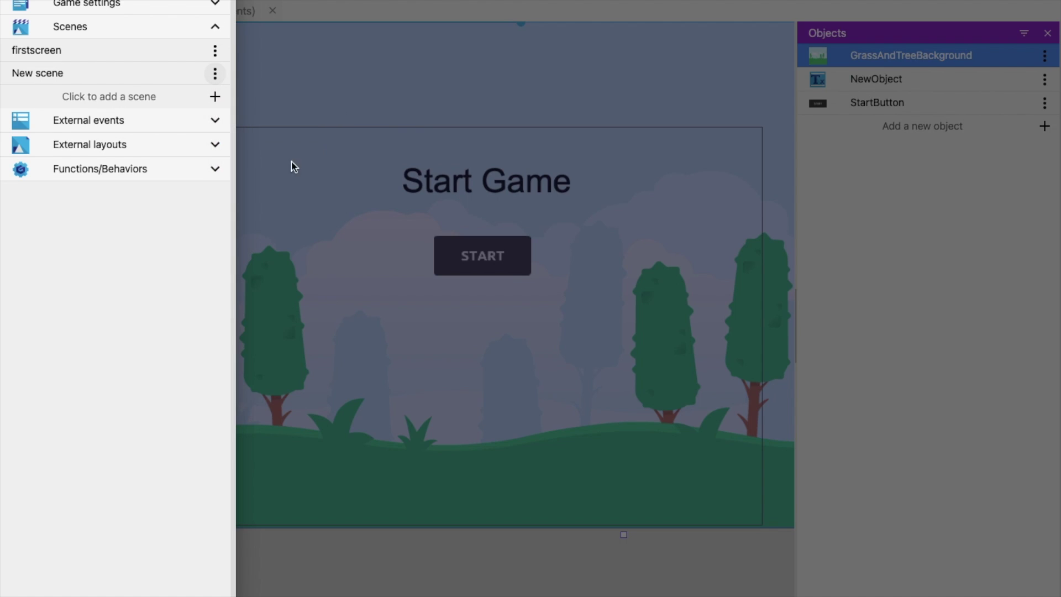
pyautogui.press('super+a')
pyautogui.write('m')
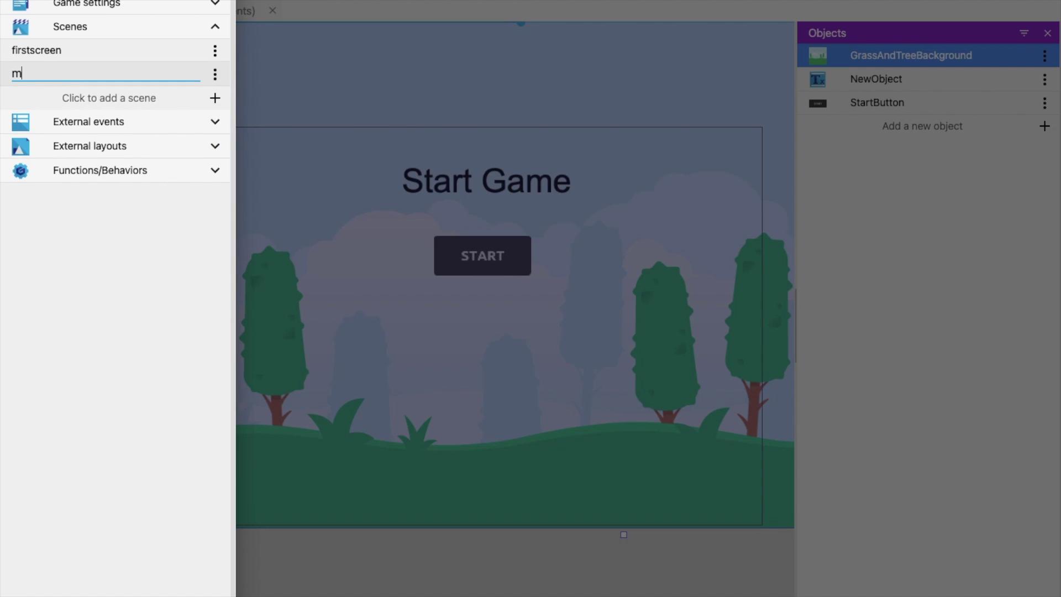
pyautogui.write('ainscreen')
pyautogui.press('Return')
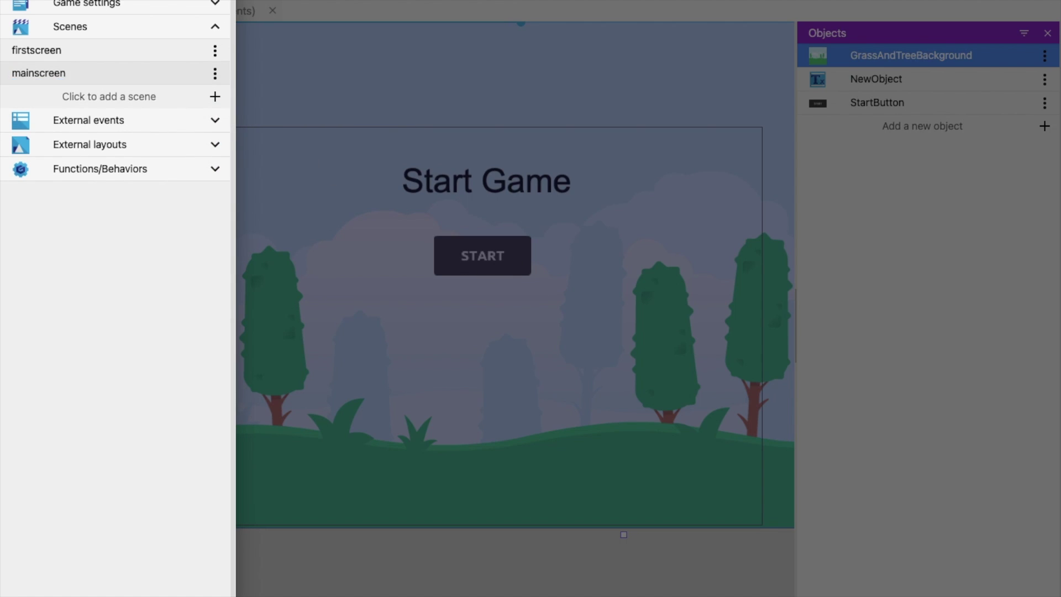
pyautogui.click(37, 71)
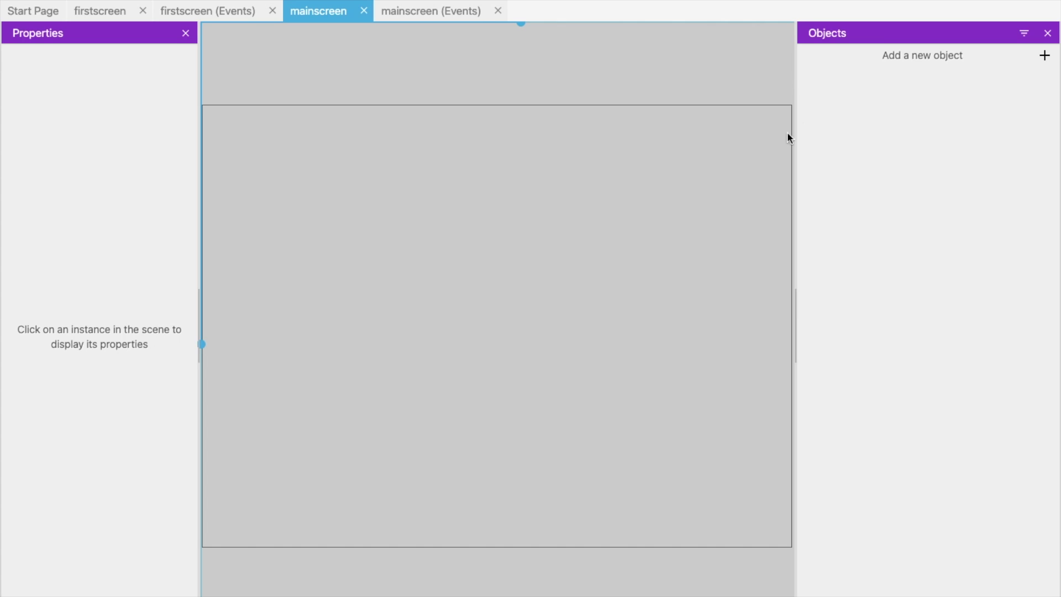
# Create a new Sprite object in mainscreen with an animation using bg.jpg, copying the image into the project folder.
pyautogui.click(939, 56)
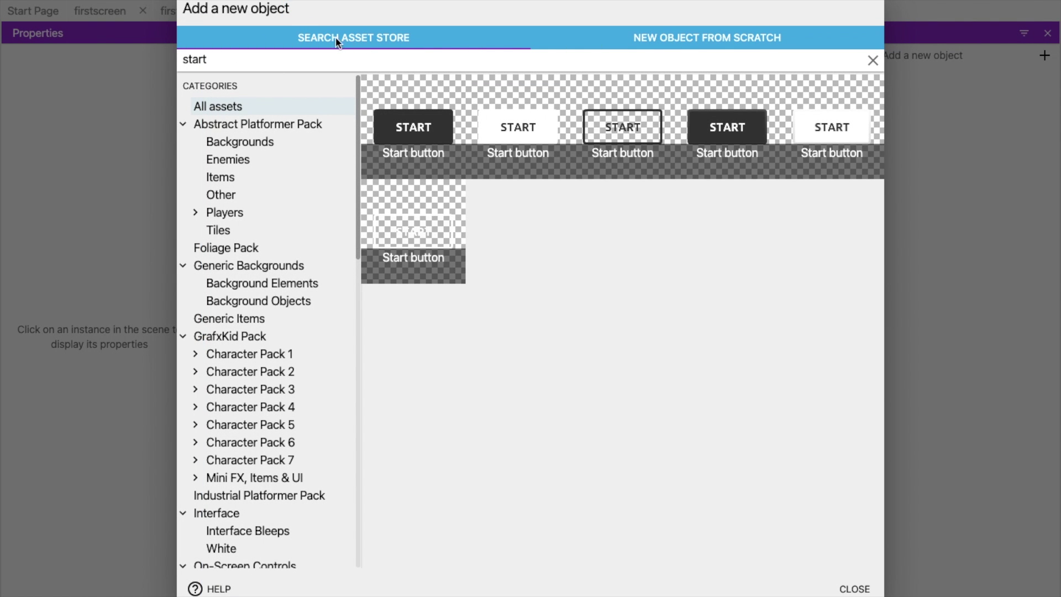
pyautogui.click(661, 37)
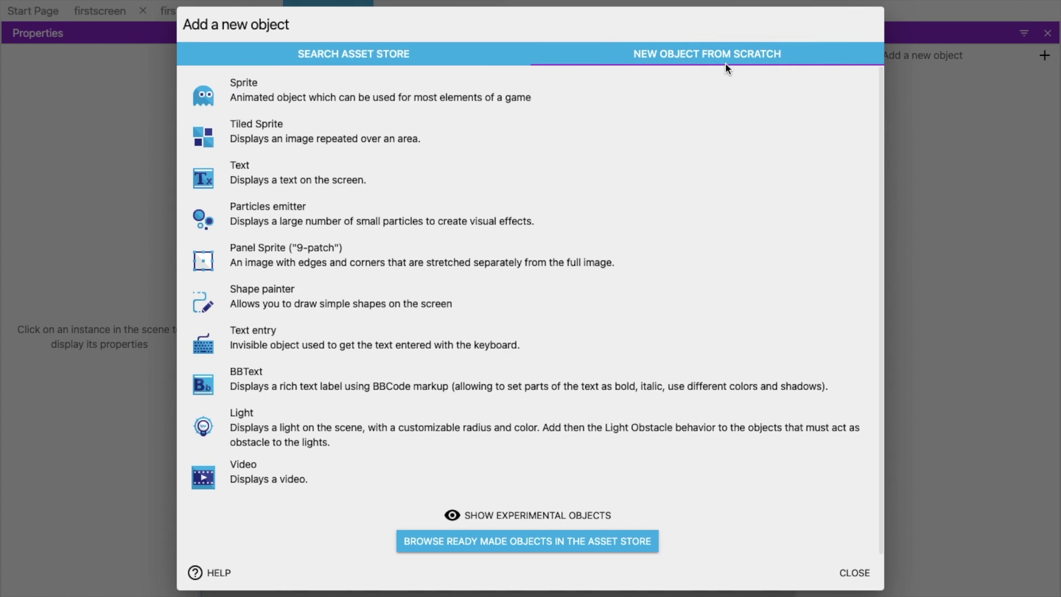
pyautogui.click(246, 95)
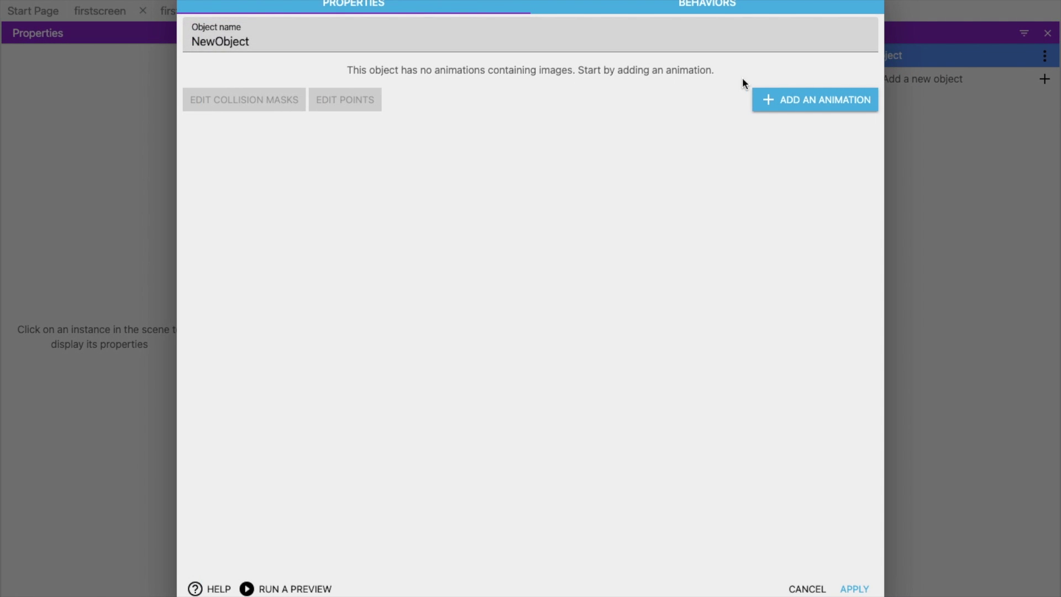
pyautogui.click(794, 101)
pyautogui.click(200, 142)
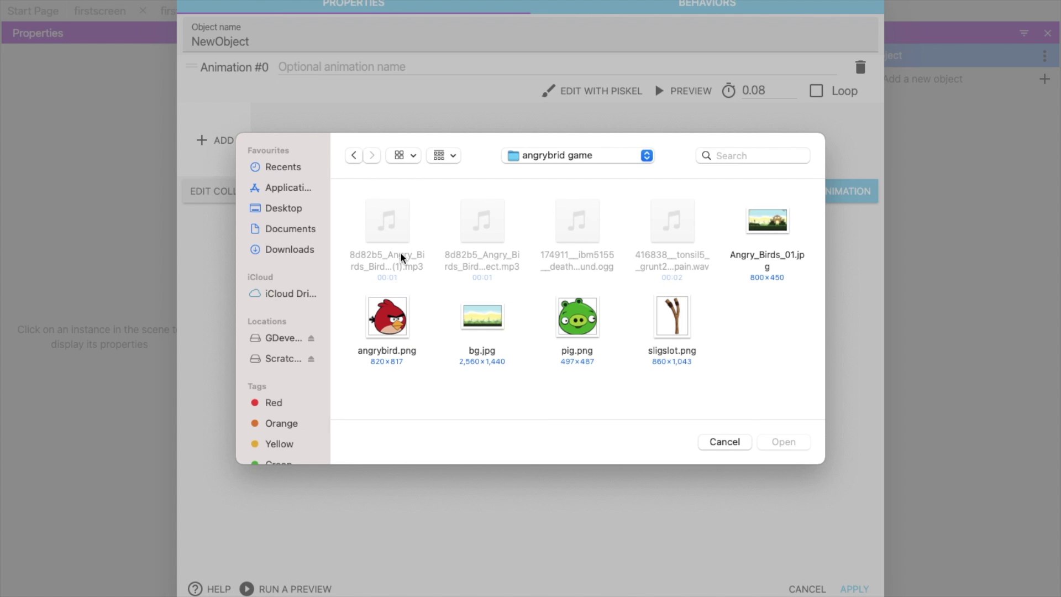
pyautogui.click(481, 320)
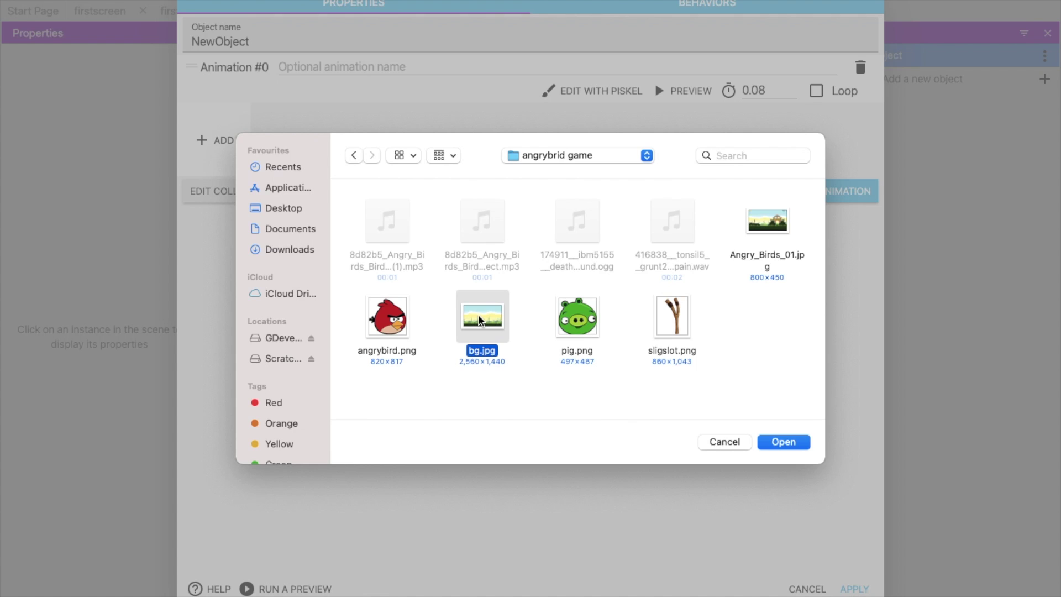
pyautogui.click(782, 442)
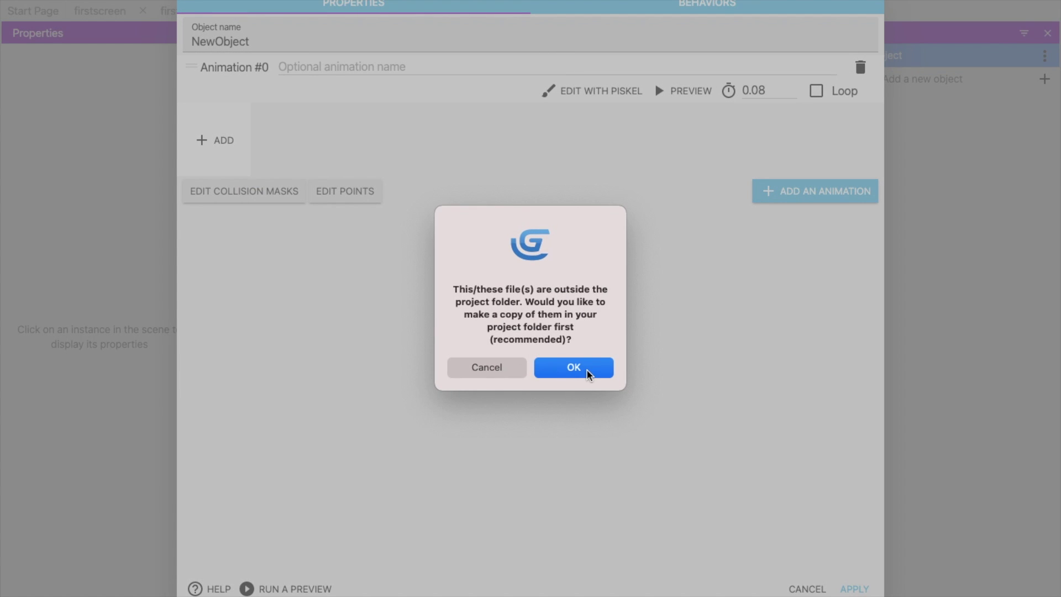
pyautogui.click(586, 370)
# Name the new sprite object bg and apply its settings.
pyautogui.doubleClick(304, 43)
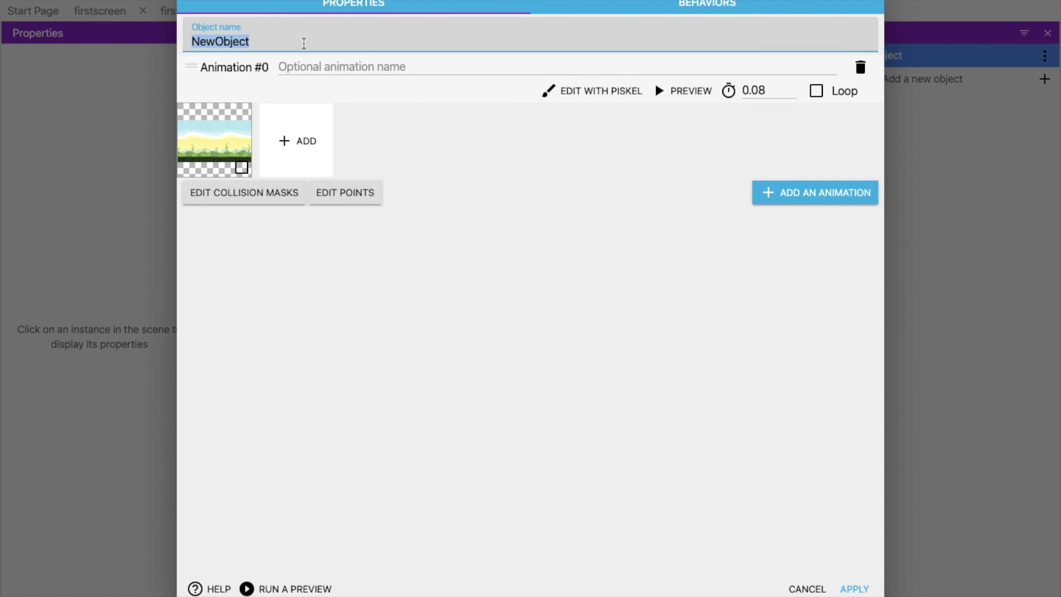
pyautogui.write('bg')
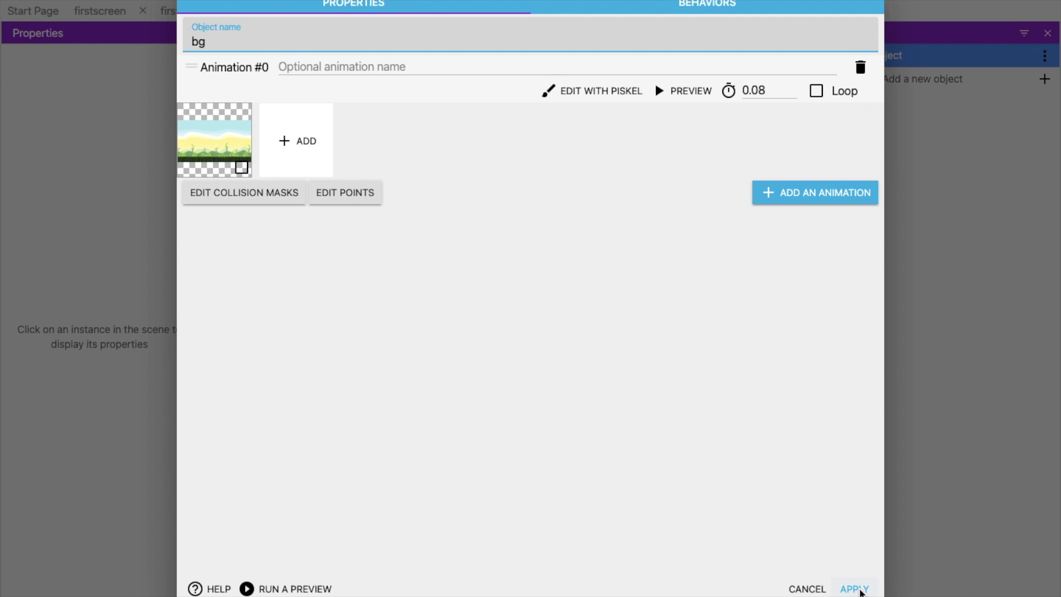
pyautogui.click(855, 589)
# Place bg at the frame's top-left corner, about X -3, Y -2, and shrink it to about 1052 by 608 to cover the frame.
pyautogui.moveTo(842, 49); pyautogui.dragTo(428, 189)
pyautogui.moveTo(516, 327); pyautogui.dragTo(189, 187)
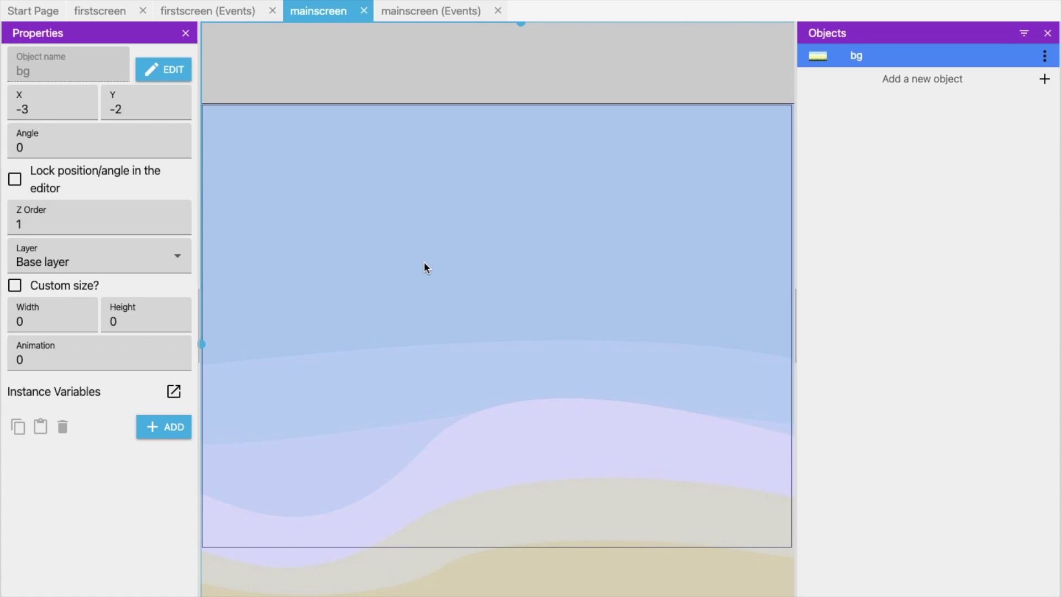
pyautogui.keyDown('ctrl'); pyautogui.scroll(-8, 423, 261); pyautogui.keyUp('ctrl')
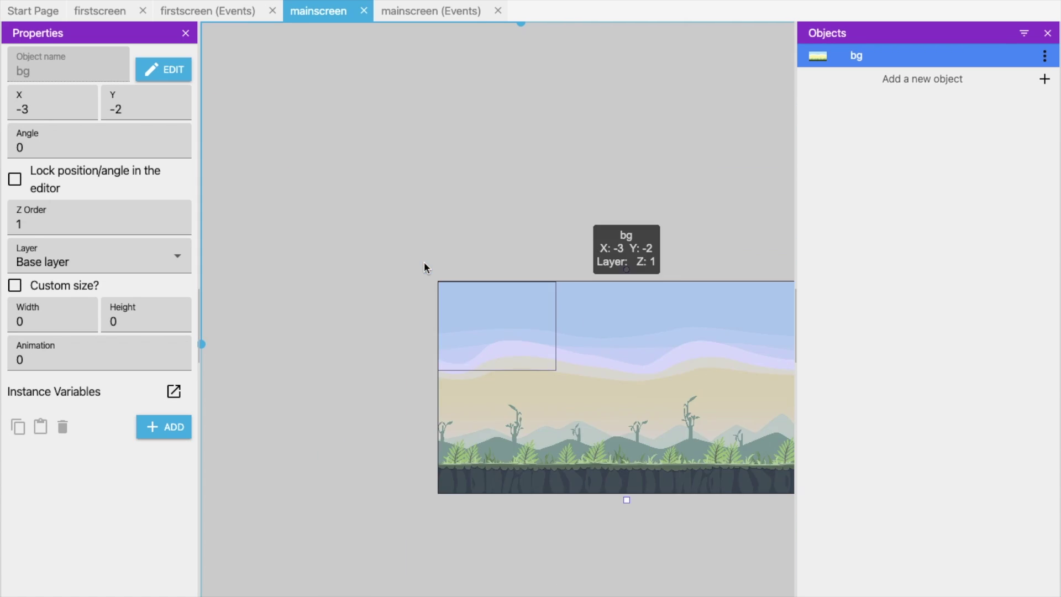
pyautogui.hscroll(5, 604, 441)
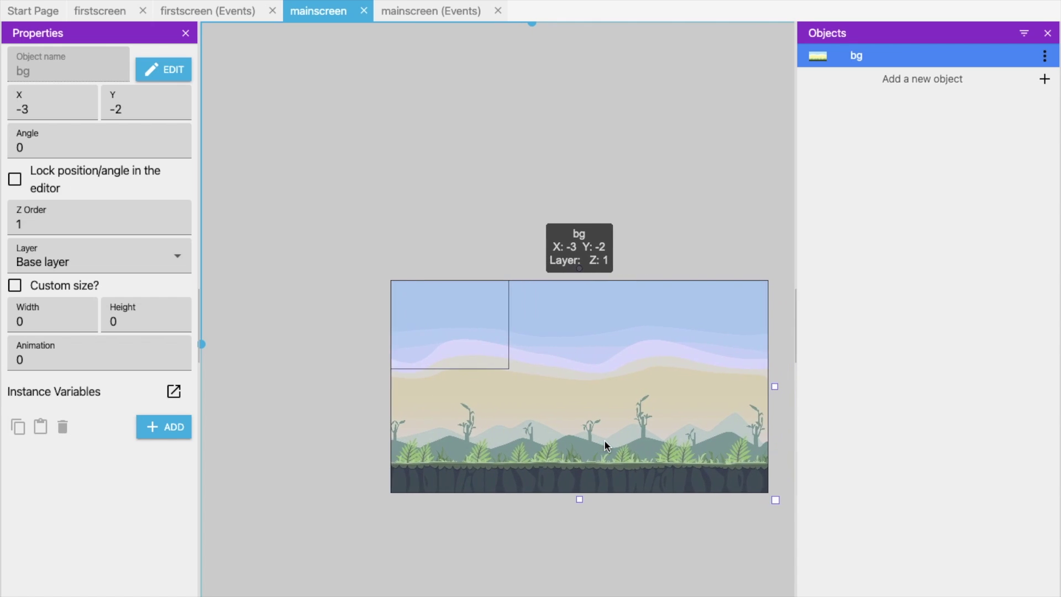
pyautogui.moveTo(762, 499); pyautogui.dragTo(526, 370)
pyautogui.keyDown('ctrl'); pyautogui.scroll(5, 272, 68); pyautogui.keyUp('ctrl')
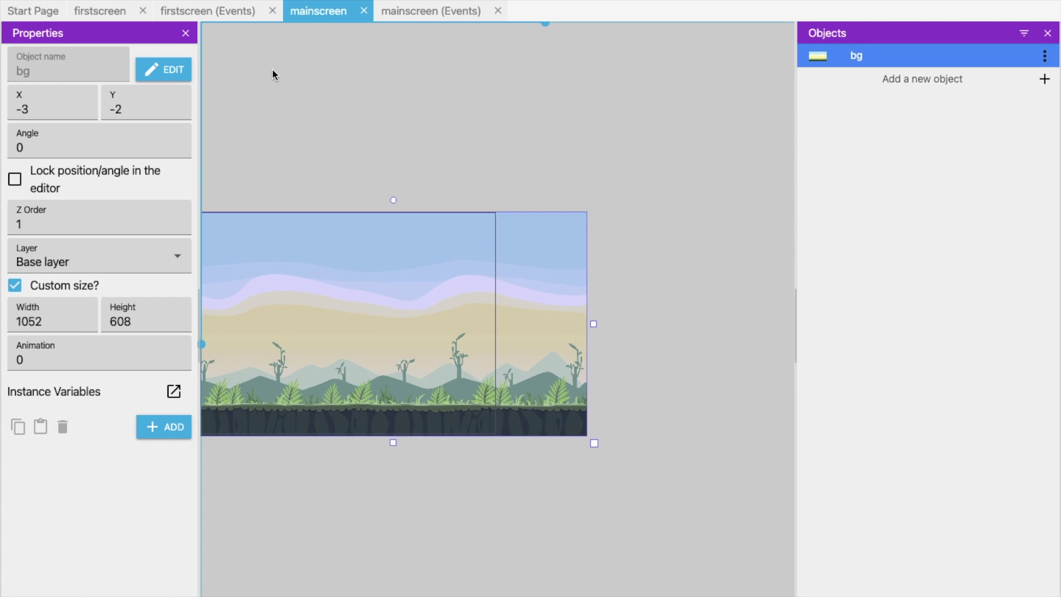
pyautogui.keyDown('ctrl'); pyautogui.scroll(5, 272, 69); pyautogui.keyUp('ctrl')
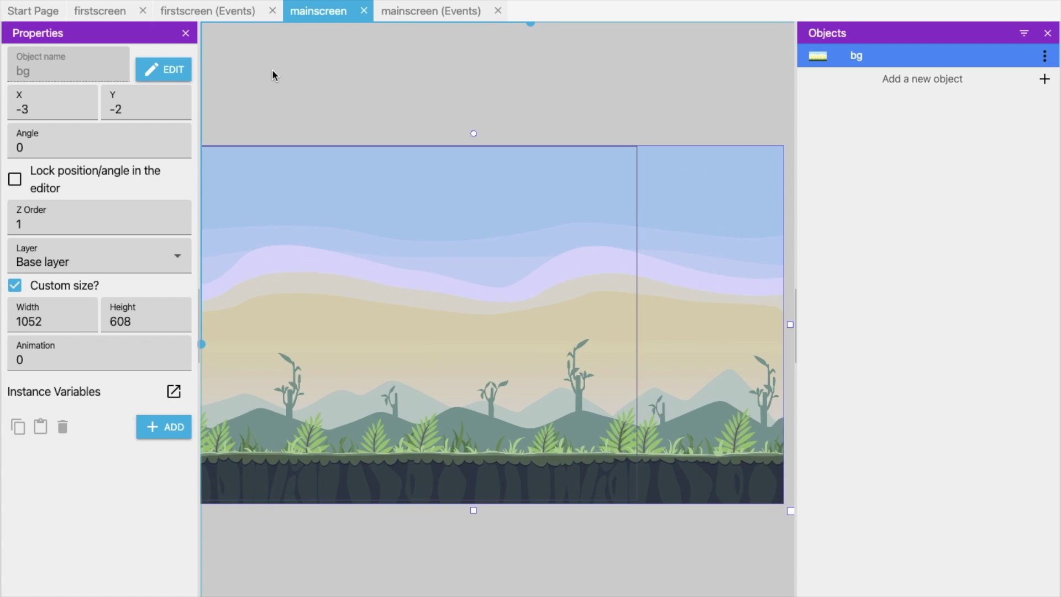
pyautogui.hscroll(1, 280, 282)
pyautogui.hscroll(-1, 433, 319)
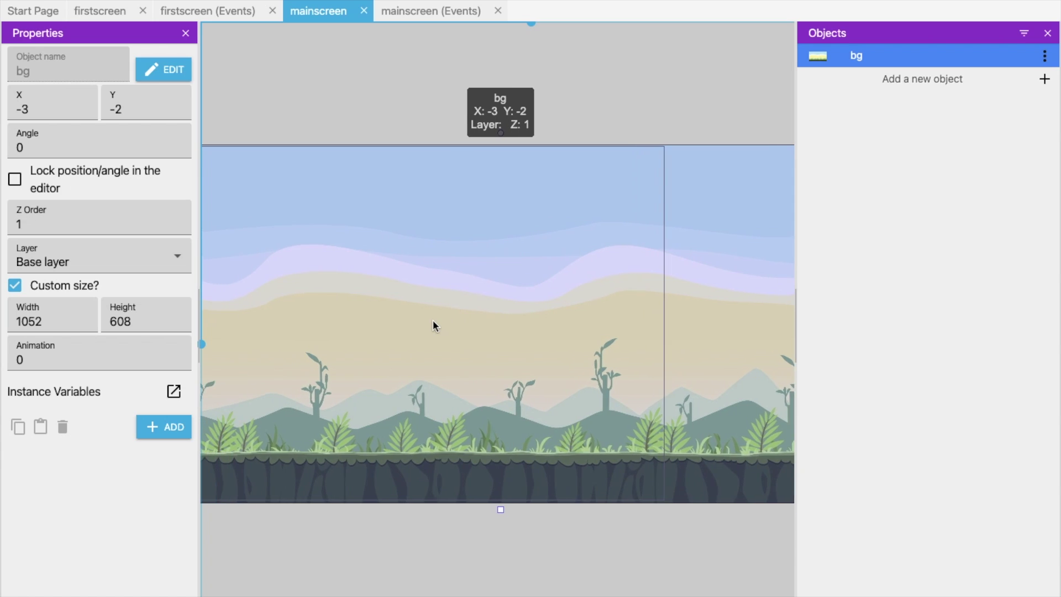
pyautogui.hscroll(-1, 433, 326)
pyautogui.click(519, 564)
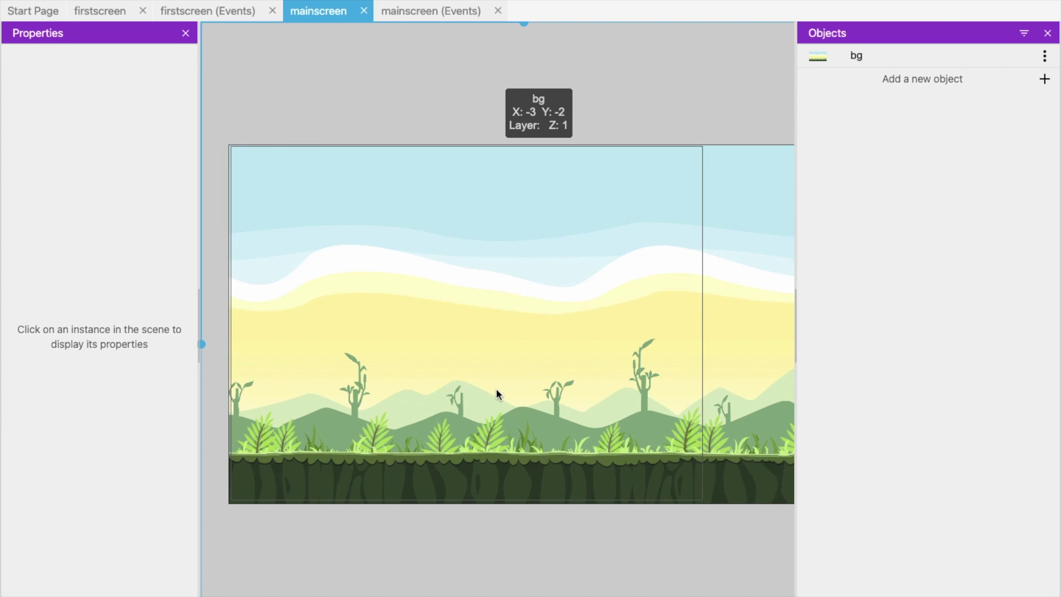
# Create a Sprite object named birdimg with an animation using angrybird.png, copying the image into the project folder.
pyautogui.click(893, 82)
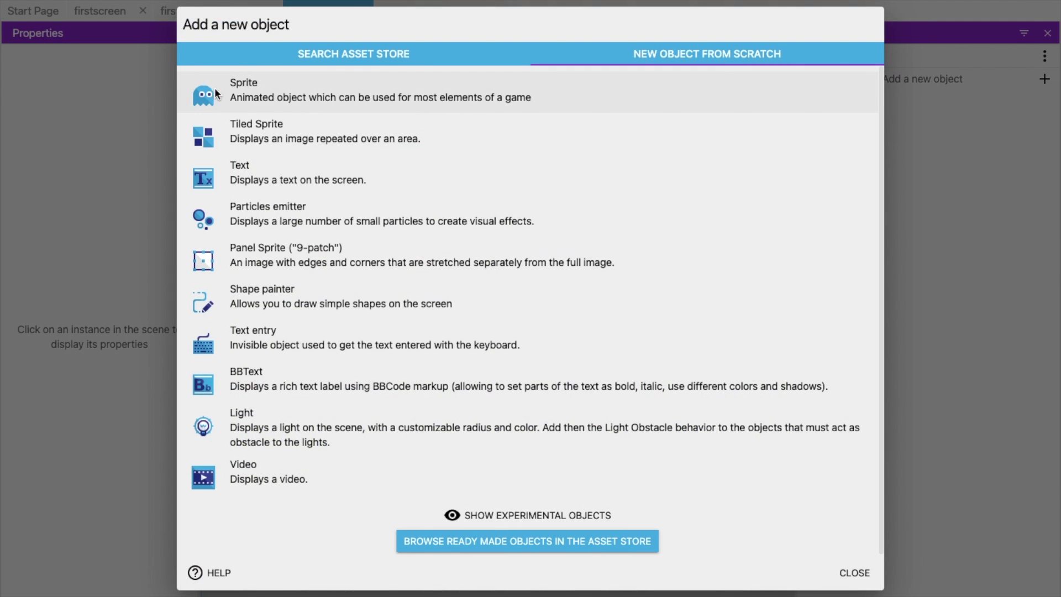
pyautogui.click(271, 95)
pyautogui.doubleClick(234, 42)
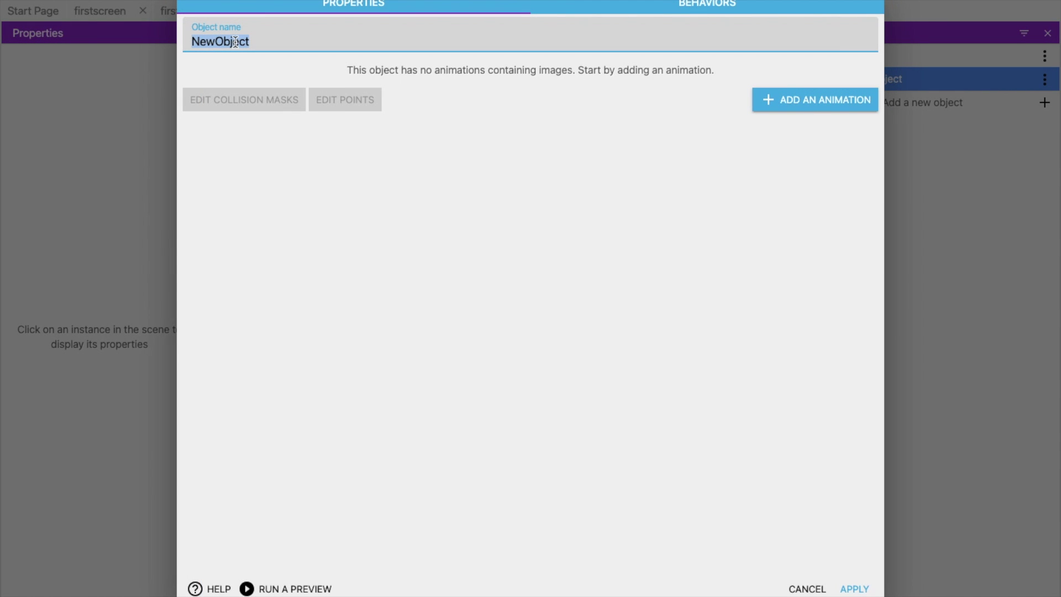
pyautogui.write('angrybird')
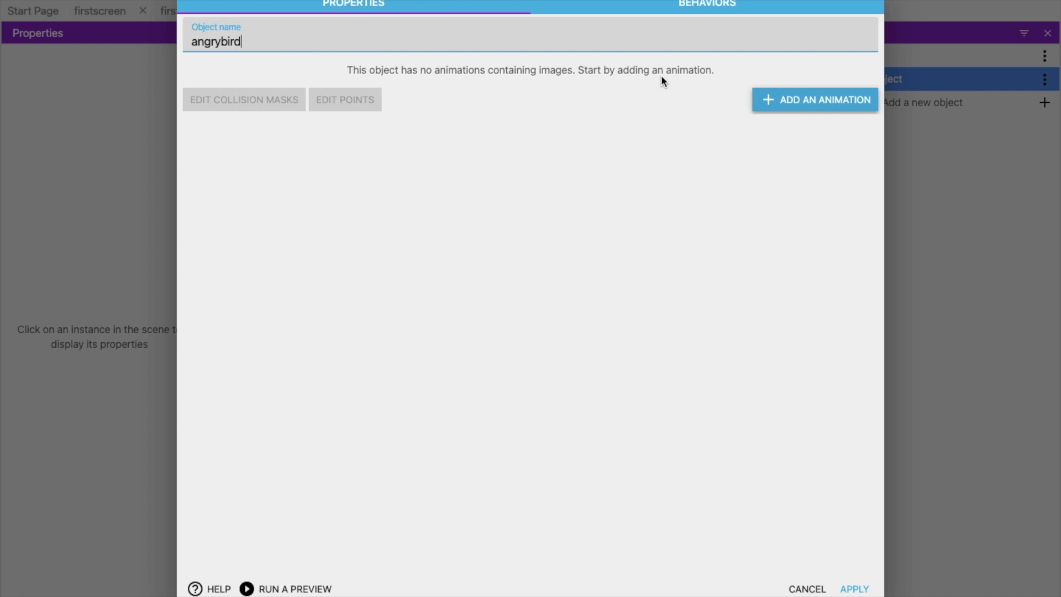
pyautogui.press('super+a')
pyautogui.write('bir')
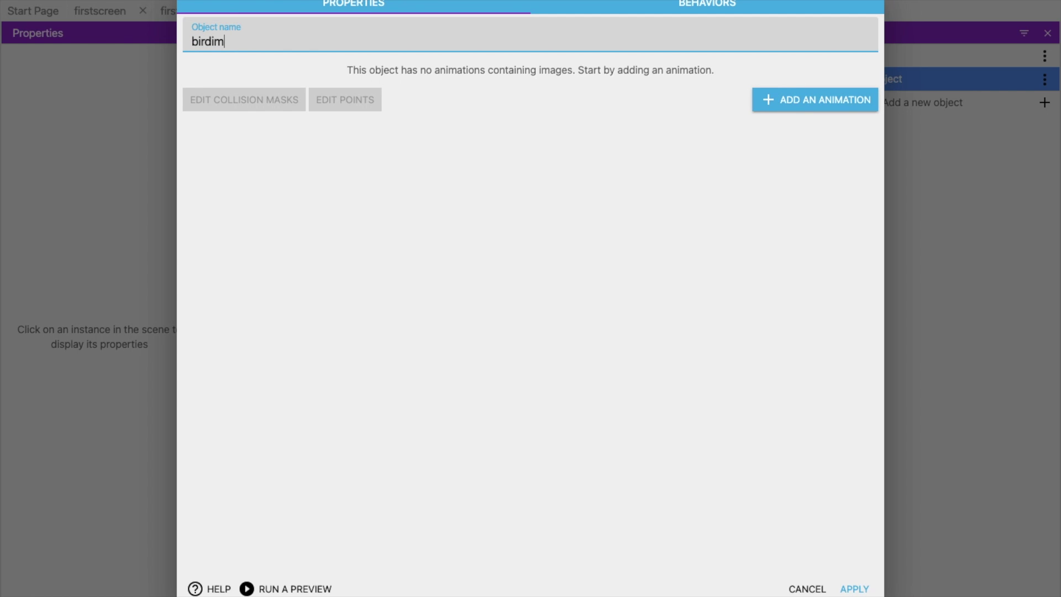
pyautogui.click(756, 99)
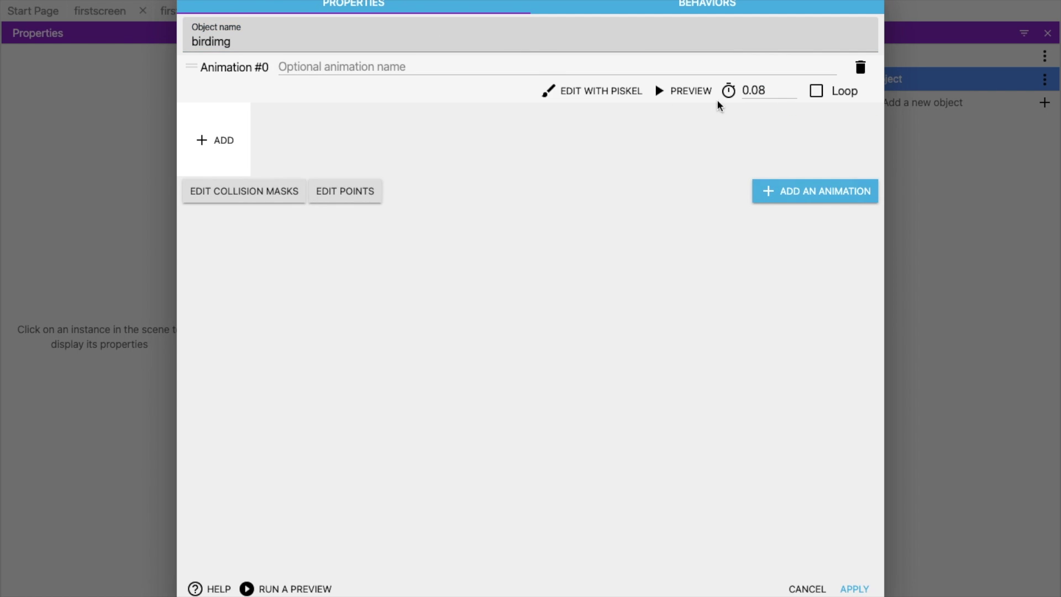
pyautogui.click(230, 138)
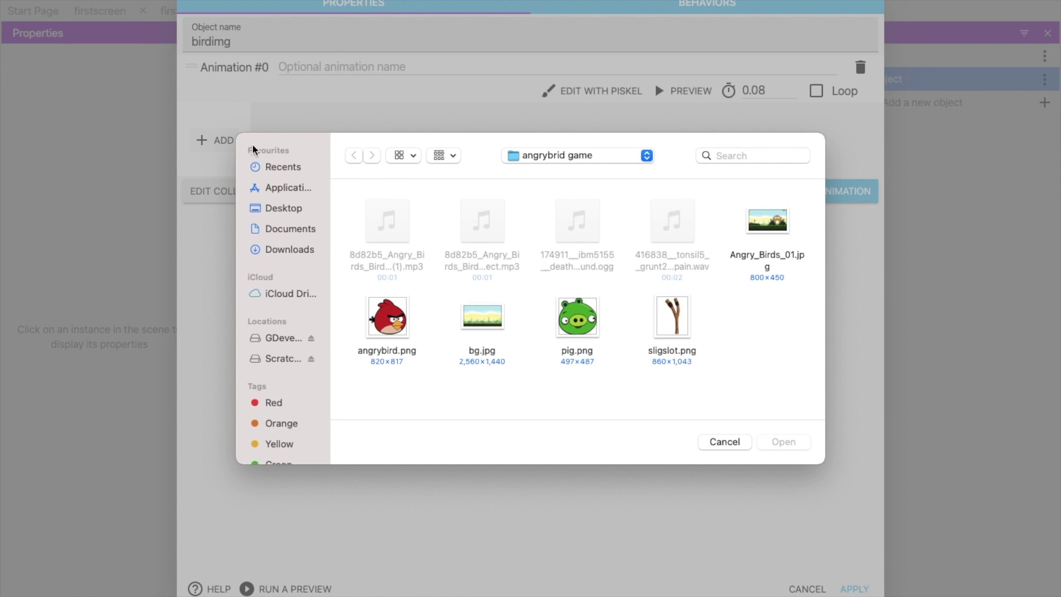
pyautogui.doubleClick(386, 318)
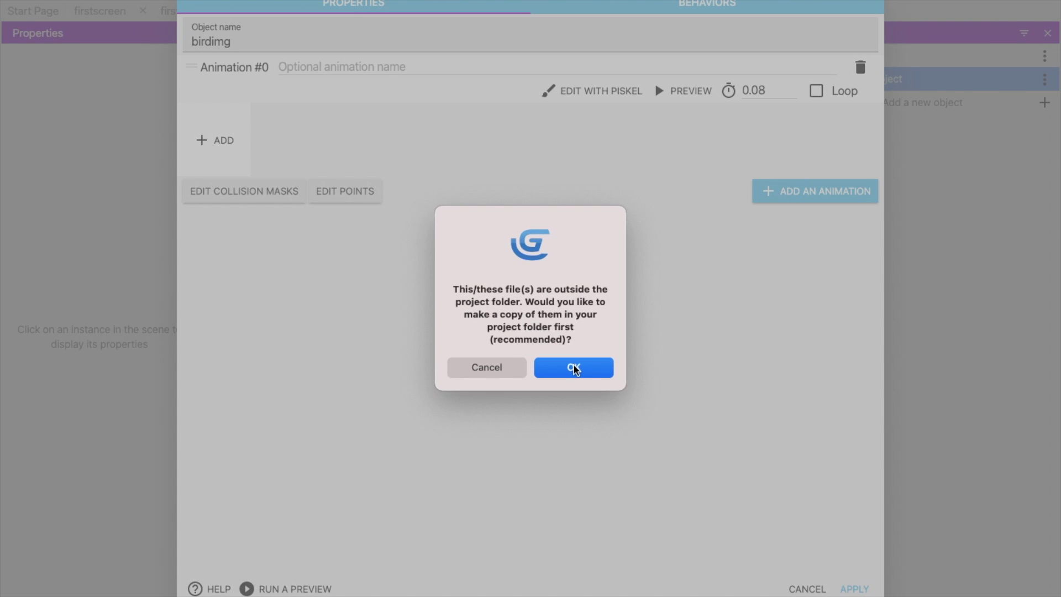
pyautogui.click(574, 367)
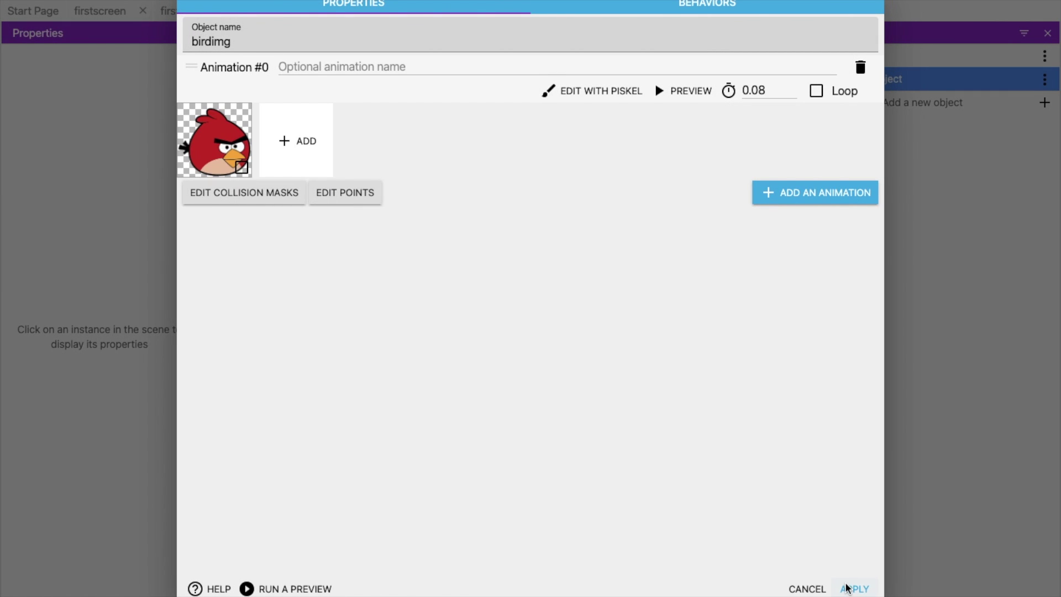
pyautogui.click(854, 588)
# Create a Sprite object named pigimage with an animation using pig.png, copying the image into the project folder.
pyautogui.click(939, 104)
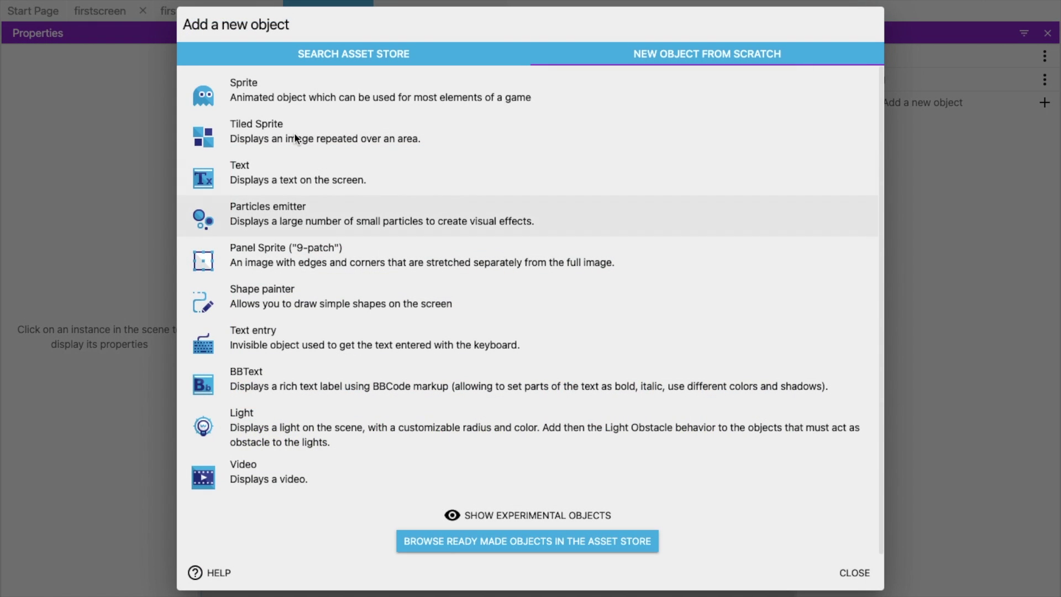
pyautogui.click(249, 95)
pyautogui.doubleClick(230, 34)
pyautogui.write('pigimage')
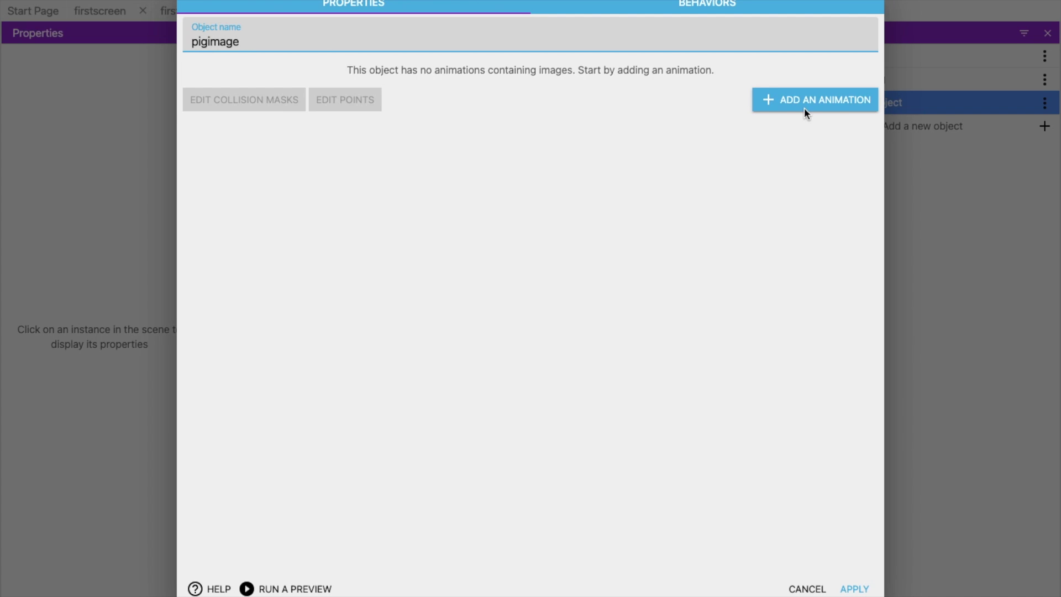
pyautogui.click(804, 105)
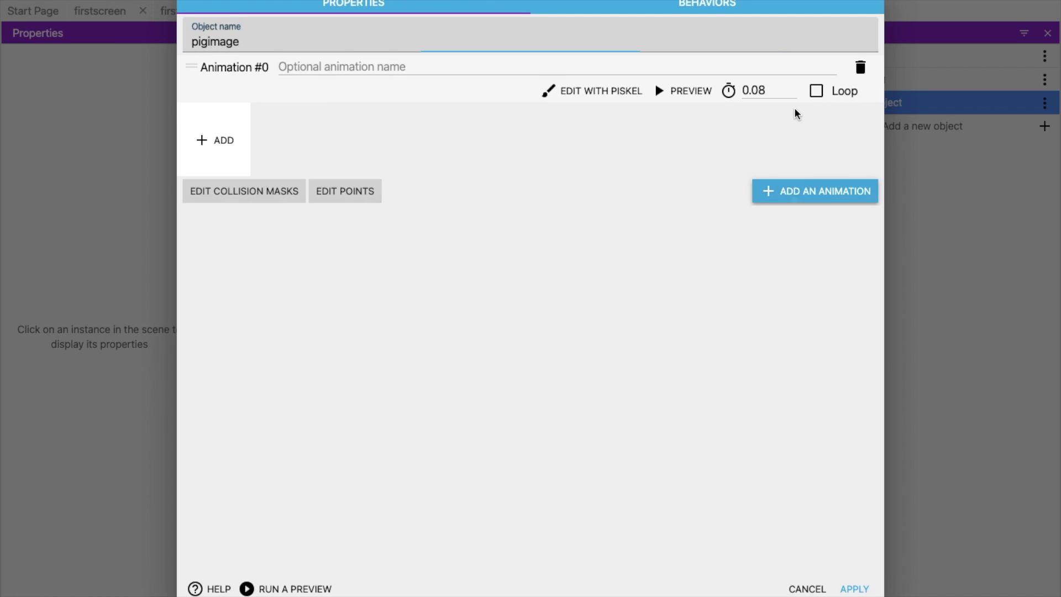
pyautogui.click(222, 142)
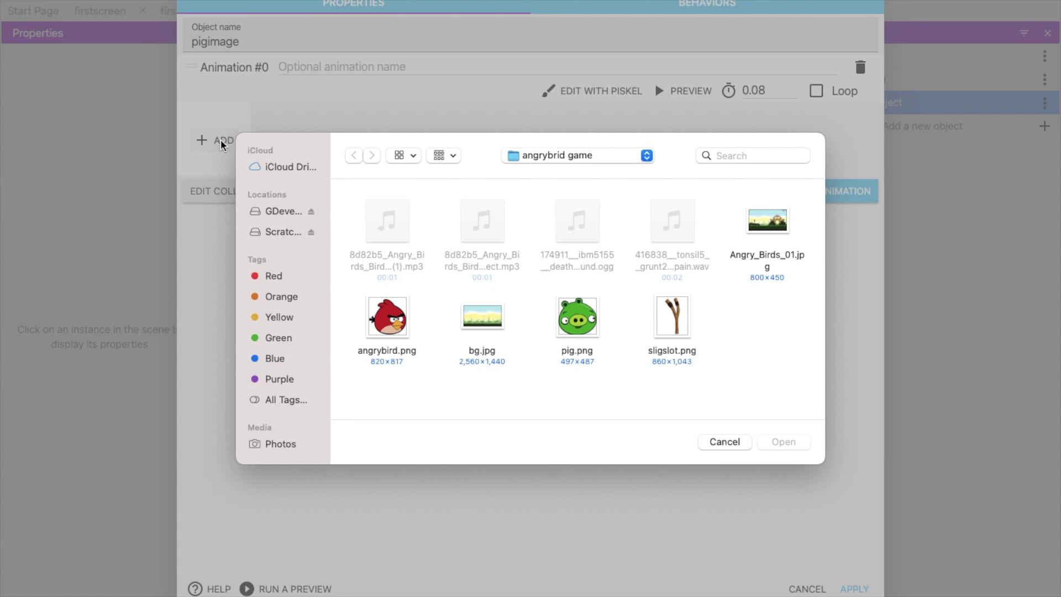
pyautogui.doubleClick(580, 326)
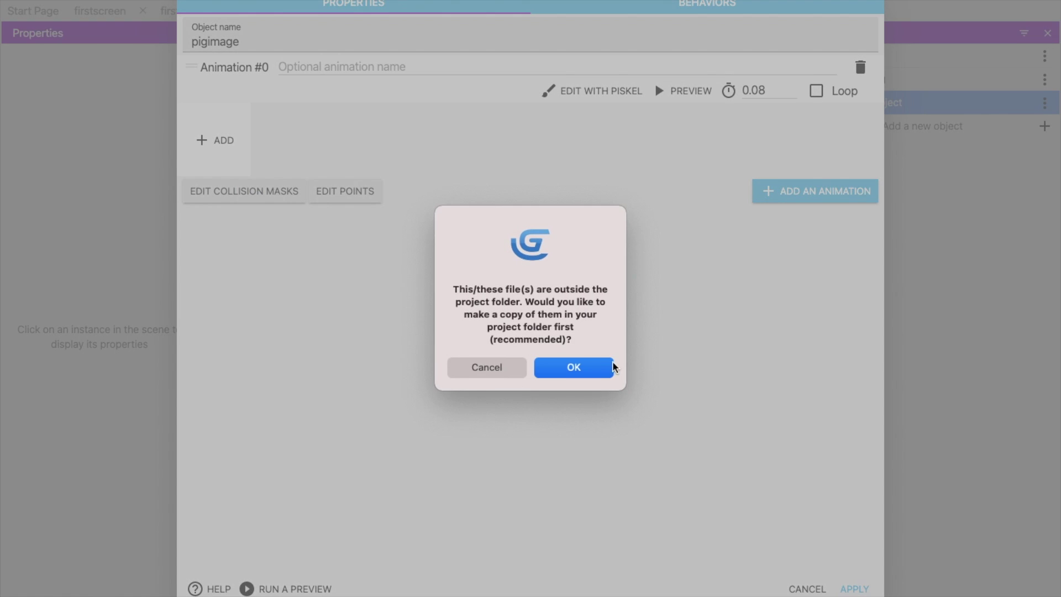
pyautogui.click(606, 369)
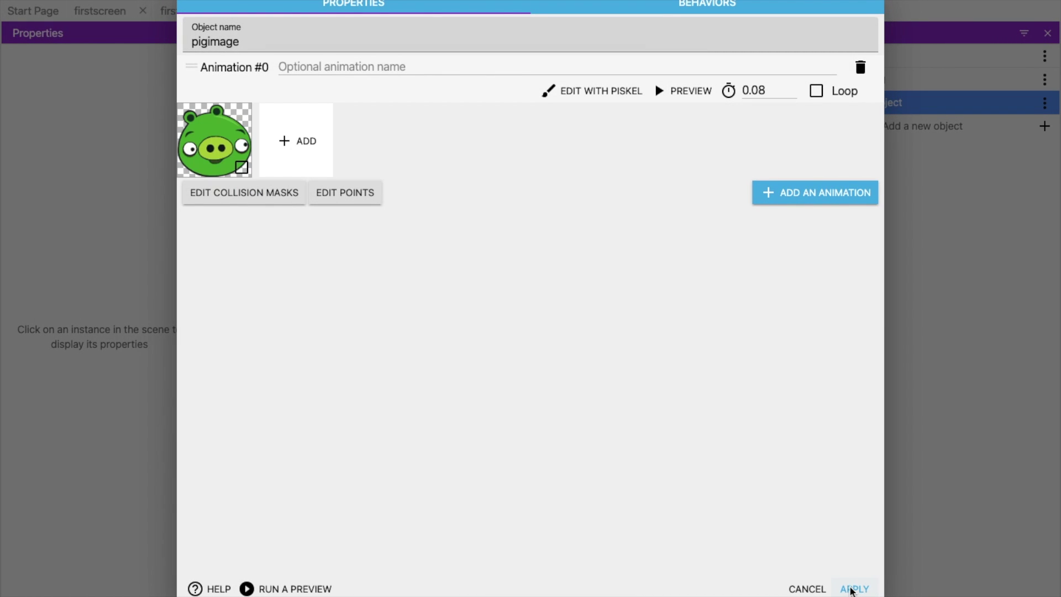
pyautogui.click(850, 588)
# Create a Sprite object named slingshot with an animation using sligslot.png, copying the image into the project folder.
pyautogui.click(926, 131)
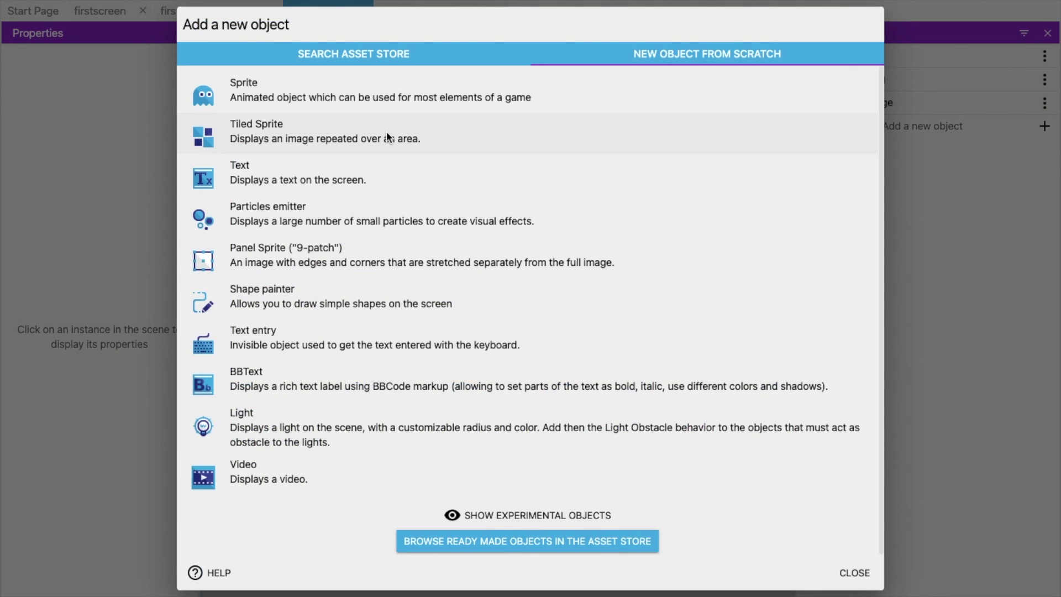
pyautogui.click(276, 92)
pyautogui.doubleClick(251, 43)
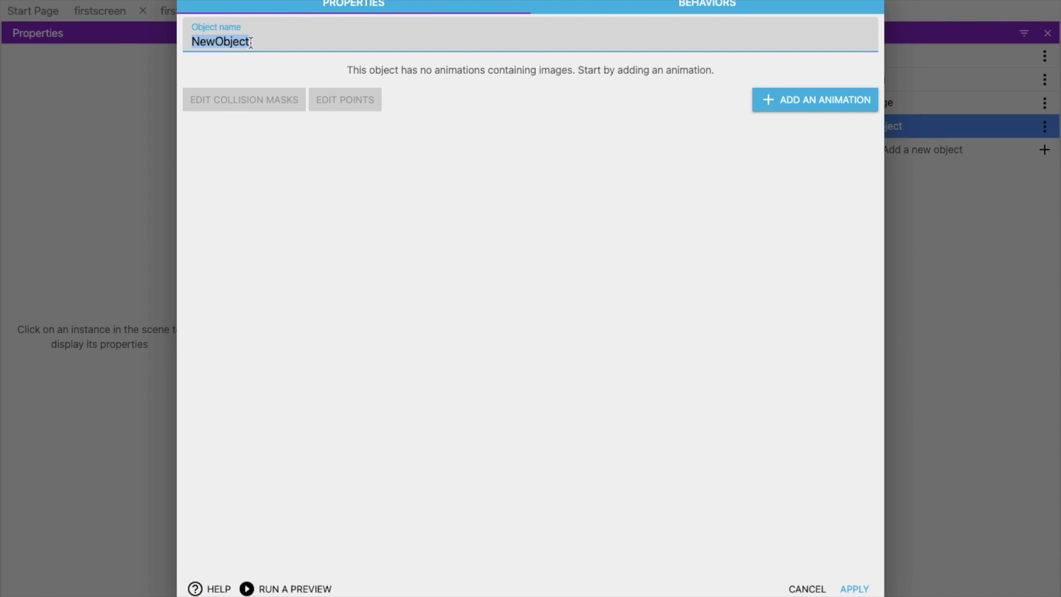
pyautogui.write('slingshot')
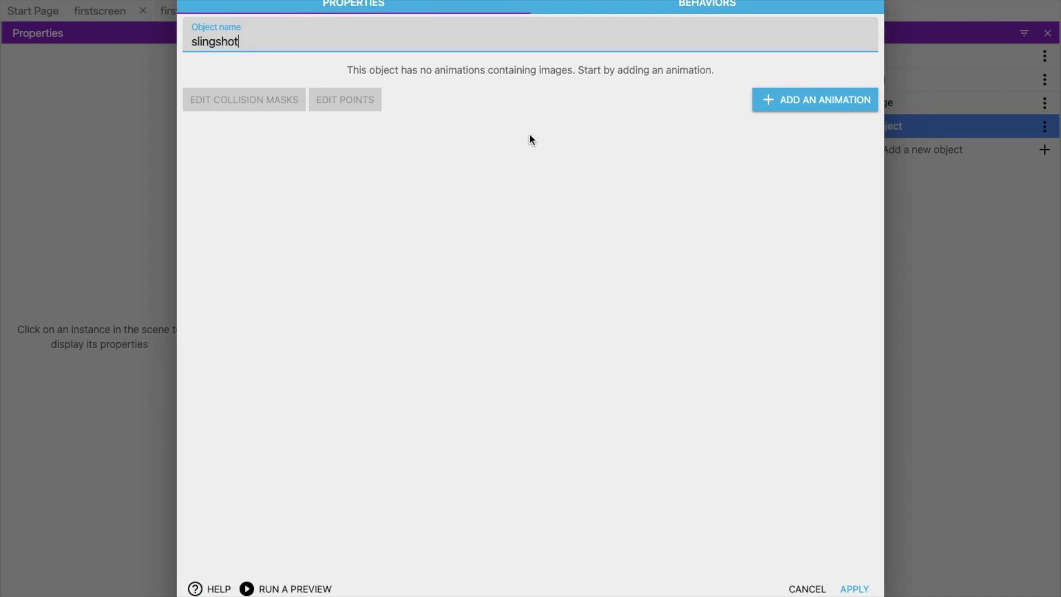
pyautogui.click(769, 99)
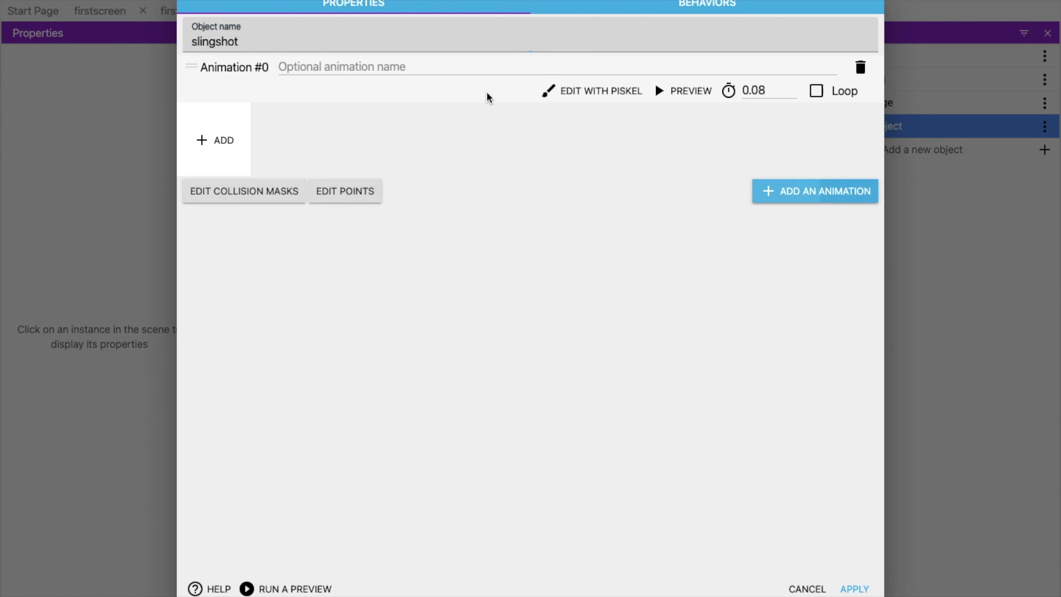
pyautogui.click(213, 141)
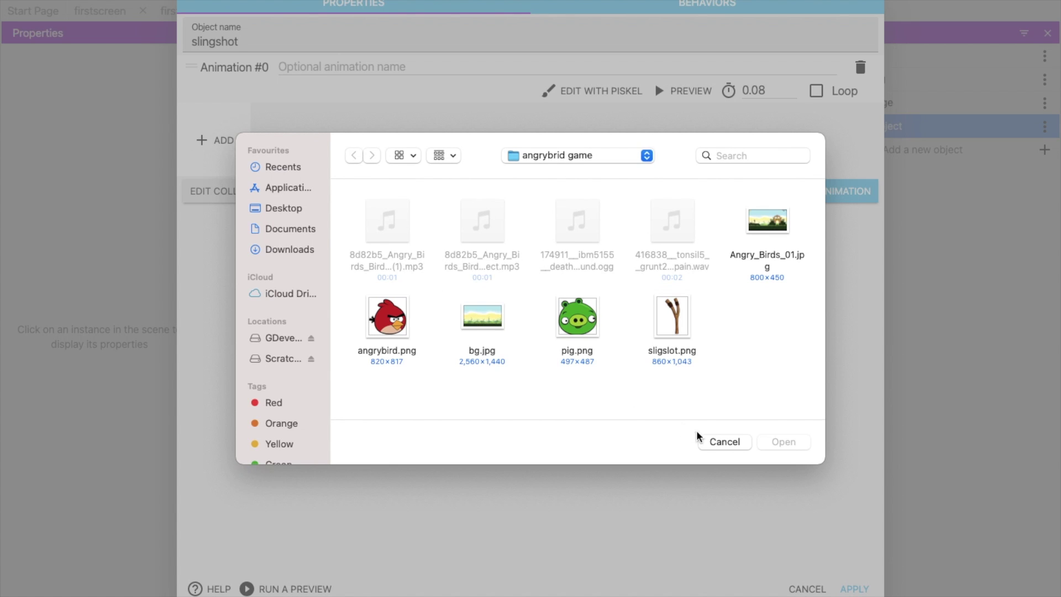
pyautogui.click(672, 329)
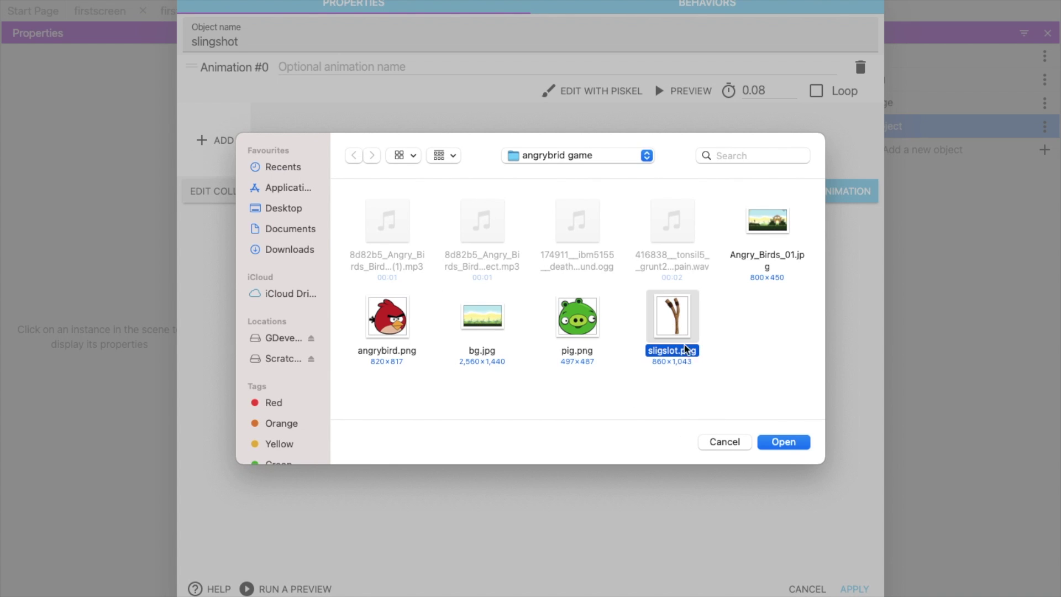
pyautogui.click(782, 442)
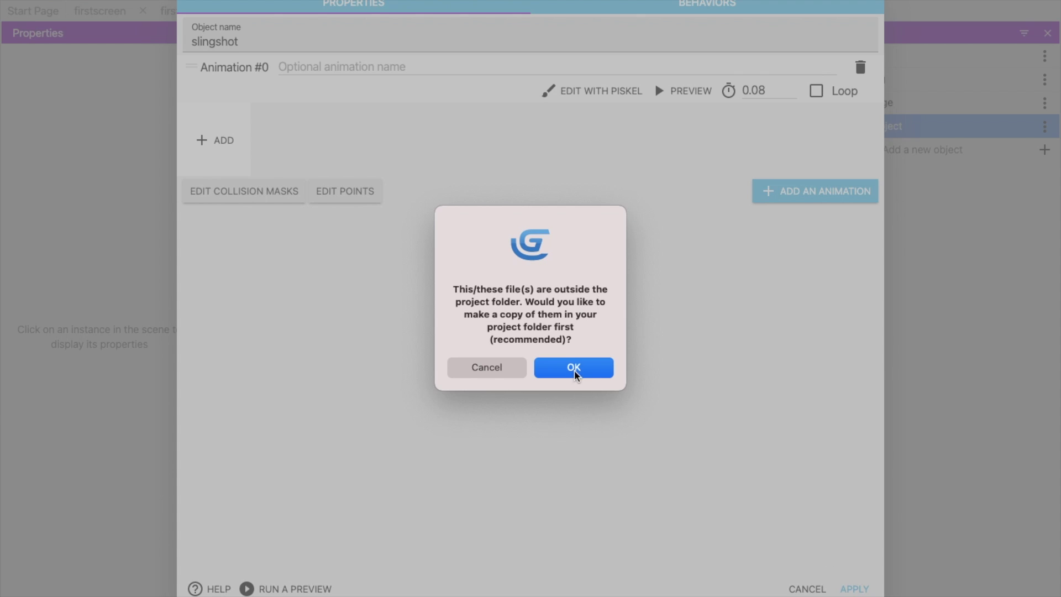
pyautogui.click(573, 368)
pyautogui.click(851, 590)
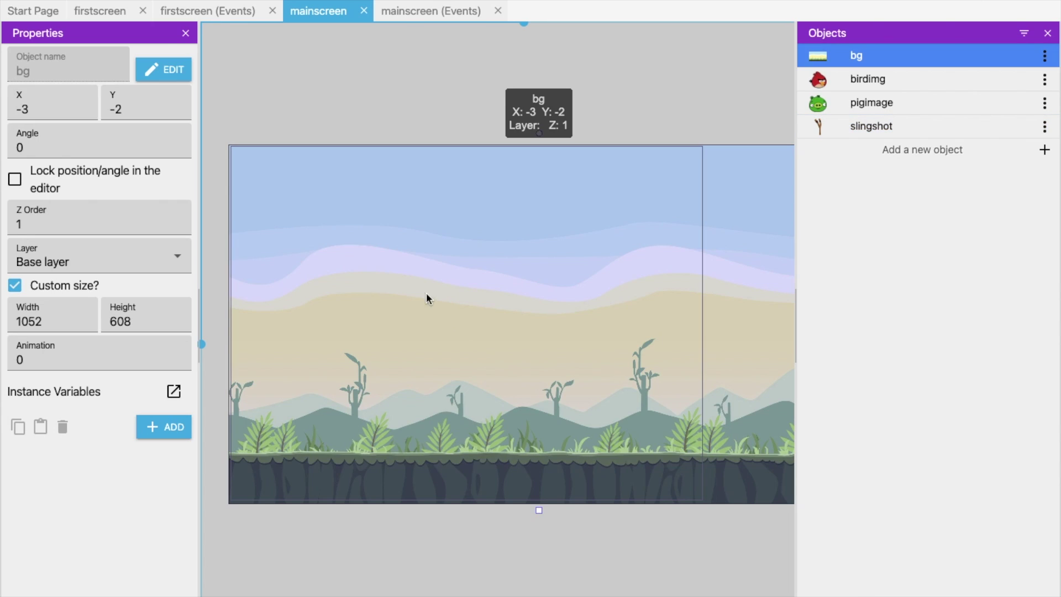
# Place the slingshot in mainscreen at about X 71, Y 184, and give it a custom size of 50 by 100.
pyautogui.click(323, 121)
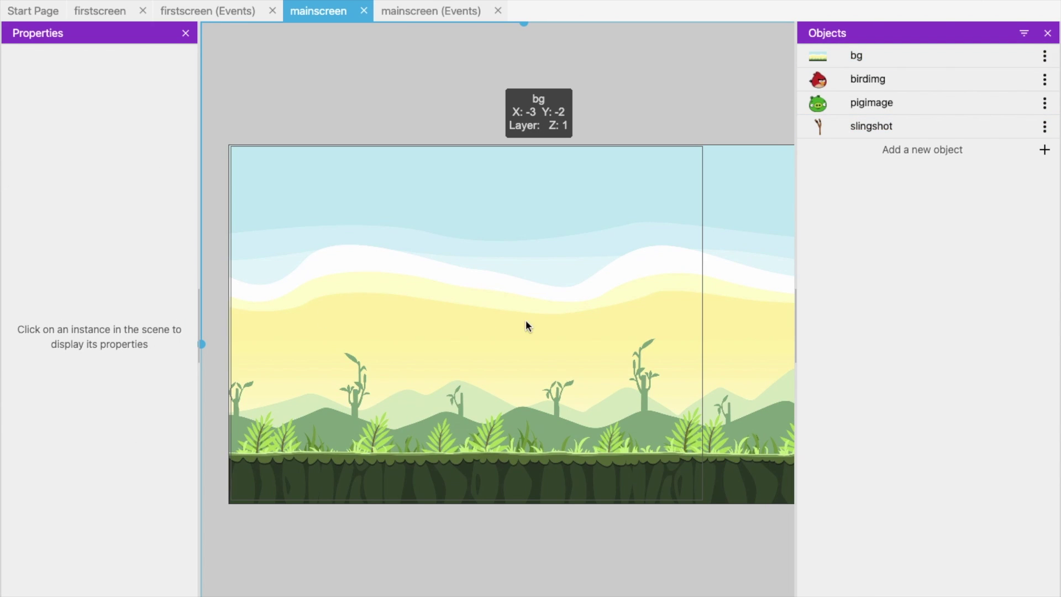
pyautogui.moveTo(890, 125); pyautogui.dragTo(442, 307)
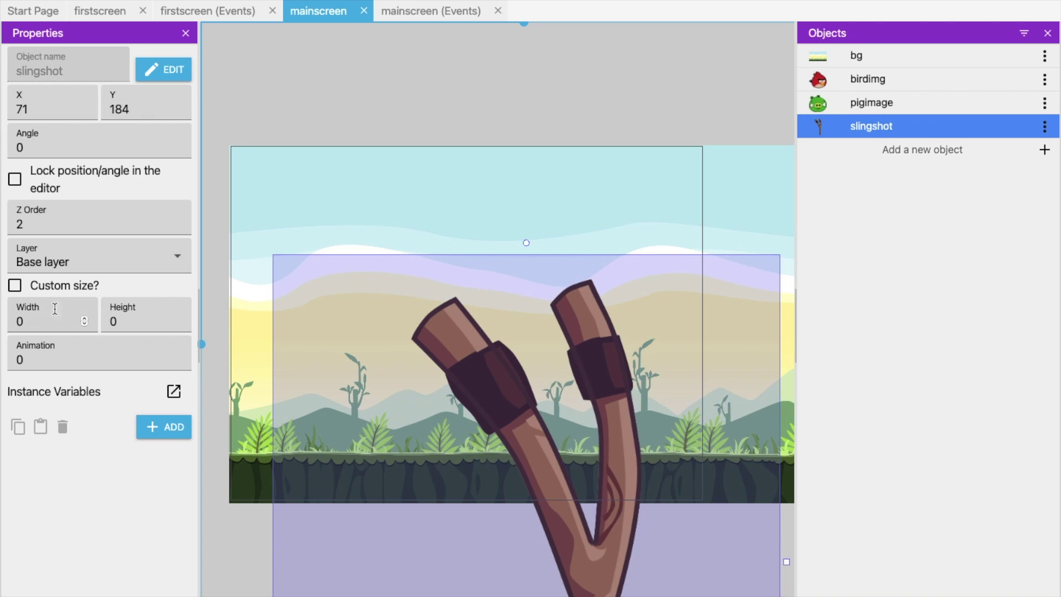
pyautogui.click(15, 285)
pyautogui.click(34, 315)
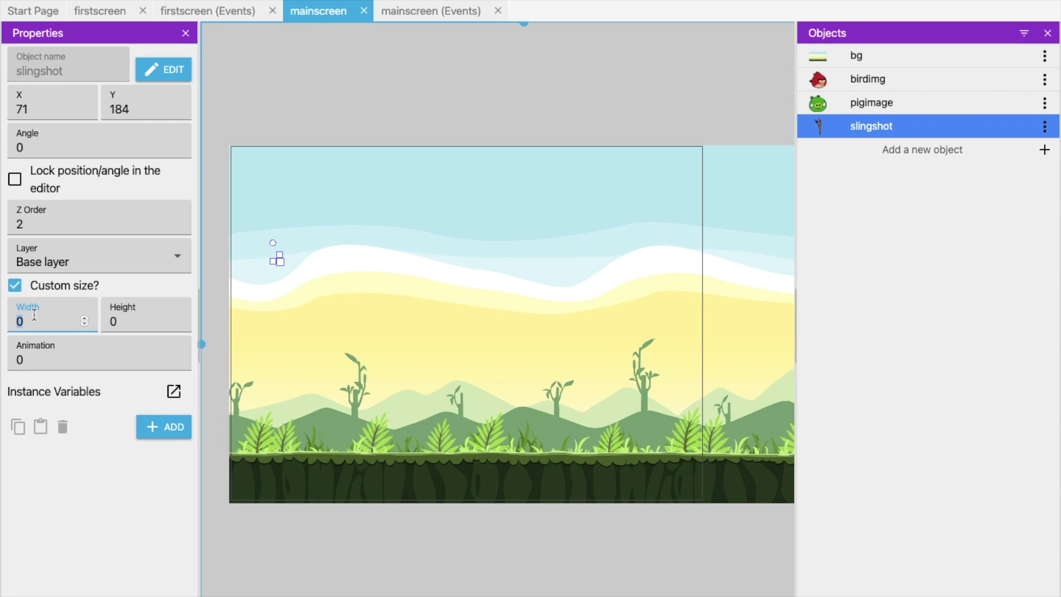
pyautogui.write('1')
pyautogui.press('BackSpace')
pyautogui.write('50')
pyautogui.click(129, 315)
pyautogui.write('100')
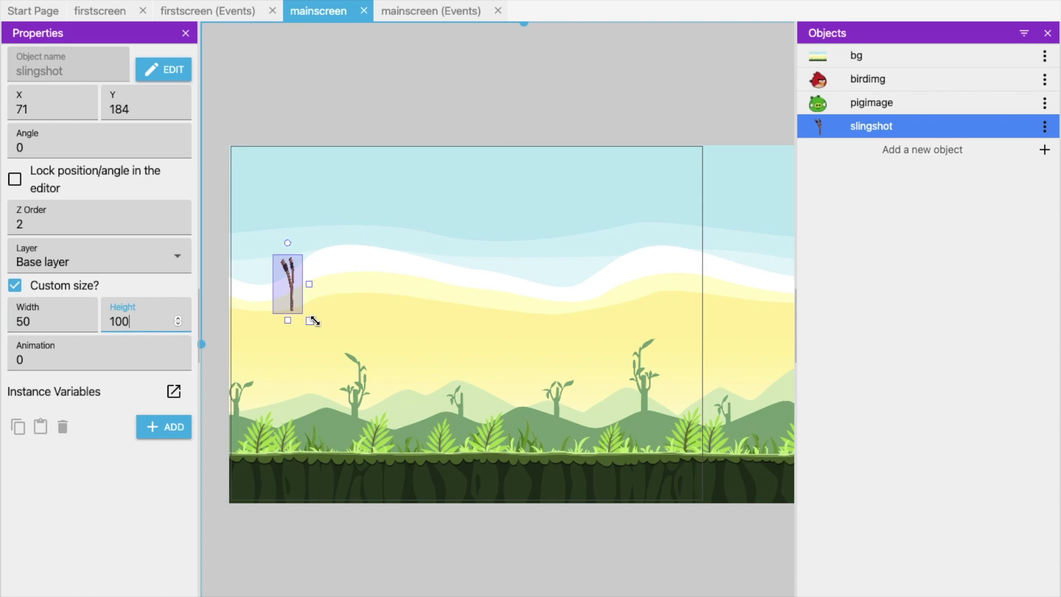
# Enlarge the slingshot to about 132 by 162, shrink it slightly, and stand it on the grass at the frame's left edge.
pyautogui.moveTo(323, 328); pyautogui.dragTo(348, 339)
pyautogui.moveTo(311, 303); pyautogui.dragTo(321, 477)
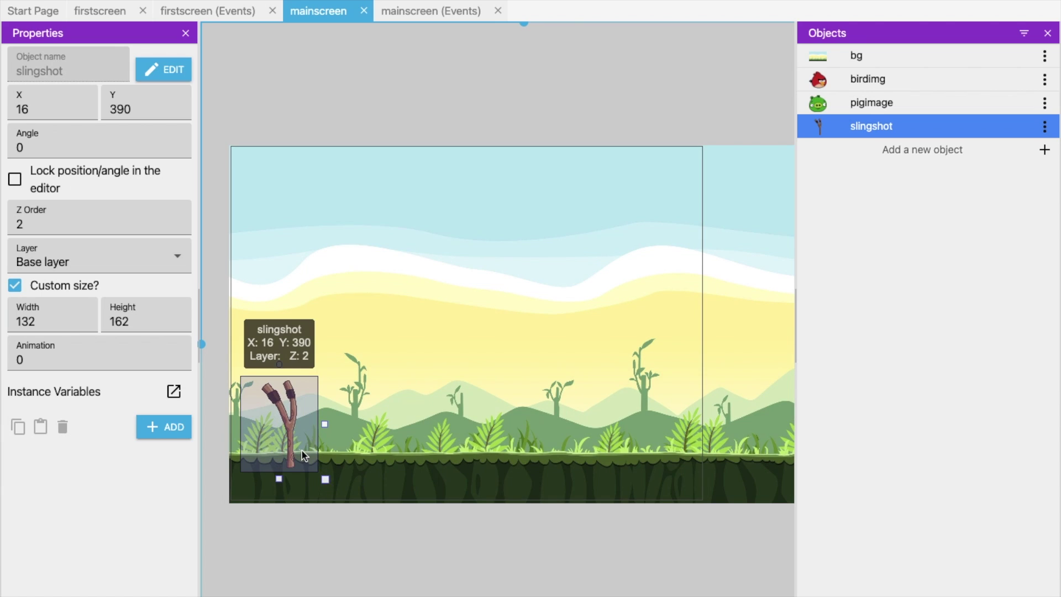
pyautogui.moveTo(284, 421); pyautogui.dragTo(278, 407)
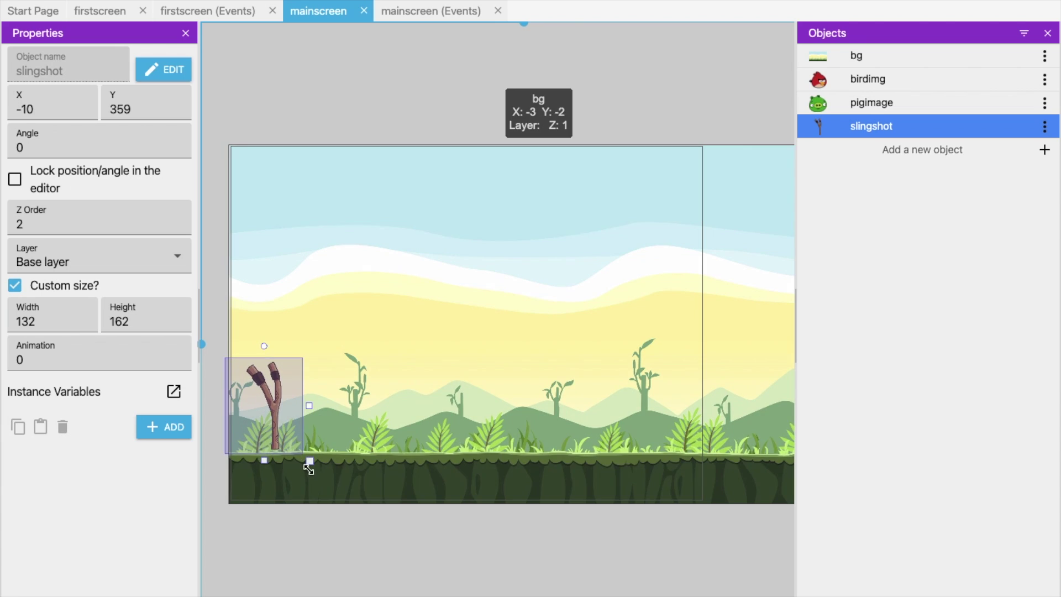
pyautogui.moveTo(310, 461); pyautogui.dragTo(293, 444)
pyautogui.moveTo(257, 394); pyautogui.dragTo(271, 409)
pyautogui.click(428, 521)
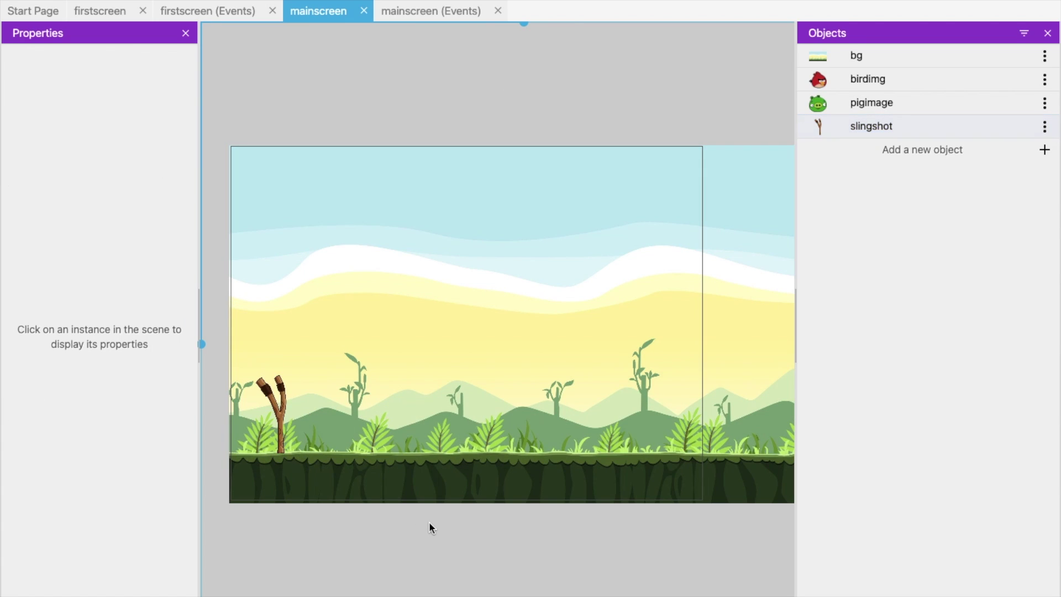
pyautogui.click(901, 90)
pyautogui.doubleClick(900, 87)
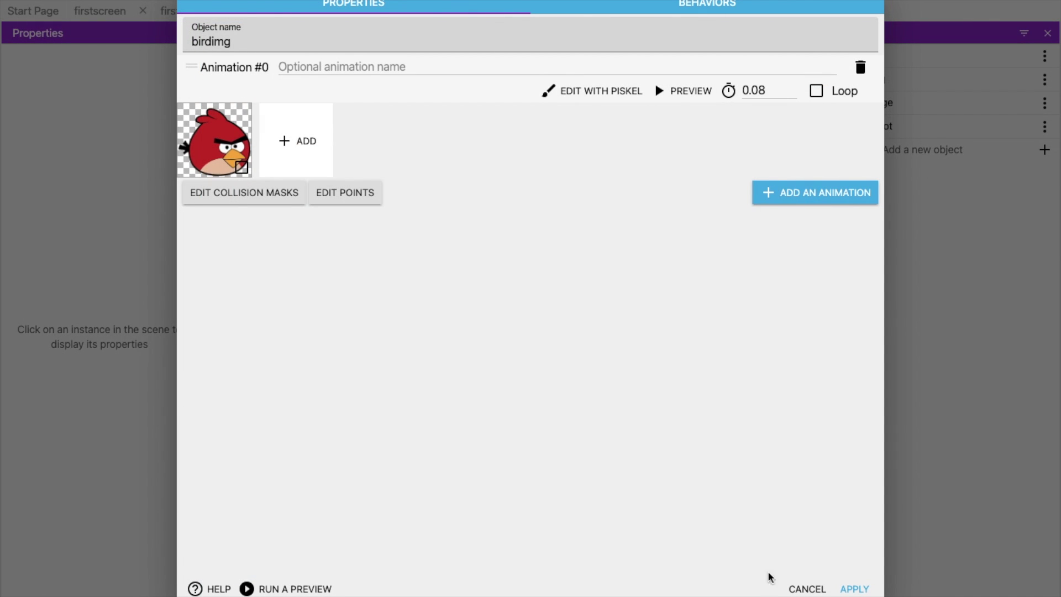
pyautogui.click(798, 590)
# Place birdimg in mainscreen with a custom size of 50 by 50, resting on top of the slingshot at about X 60, Y 355.
pyautogui.moveTo(890, 79); pyautogui.dragTo(421, 219)
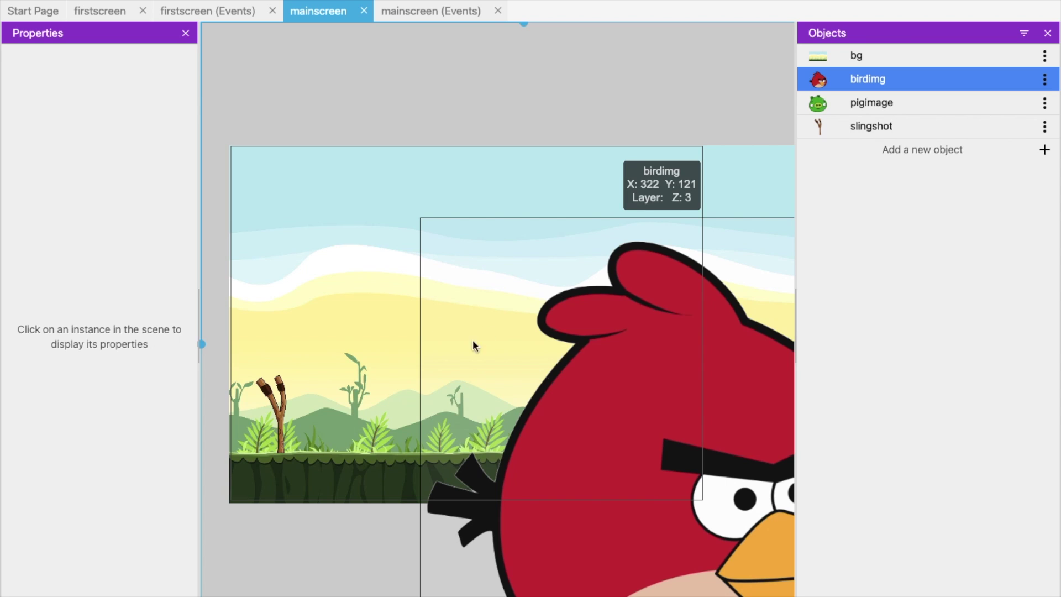
pyautogui.click(582, 391)
pyautogui.click(59, 323)
pyautogui.write('50')
pyautogui.press('Tab')
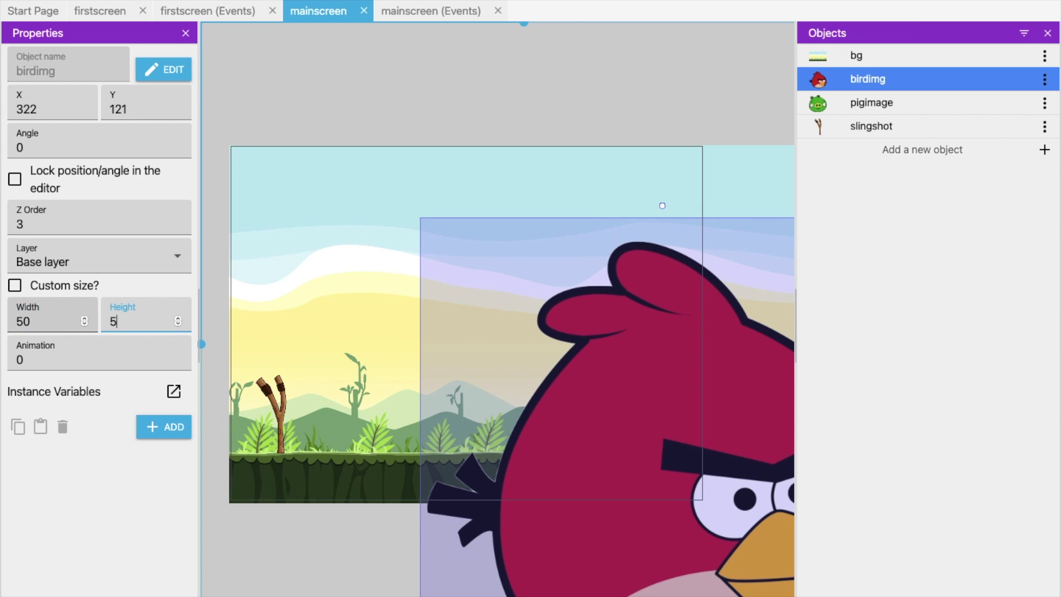
pyautogui.write('50')
pyautogui.click(15, 286)
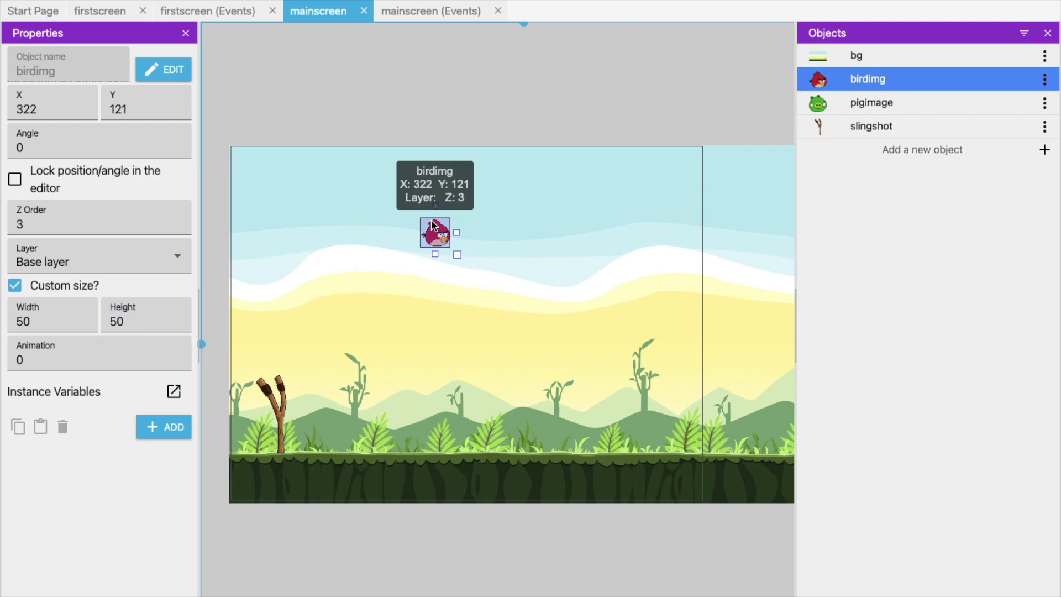
pyautogui.moveTo(442, 235); pyautogui.dragTo(288, 373)
# Place pigimage in mainscreen with a custom size of 50 by 50, in the sky at about X 482, Y 220.
pyautogui.moveTo(848, 105); pyautogui.dragTo(501, 267)
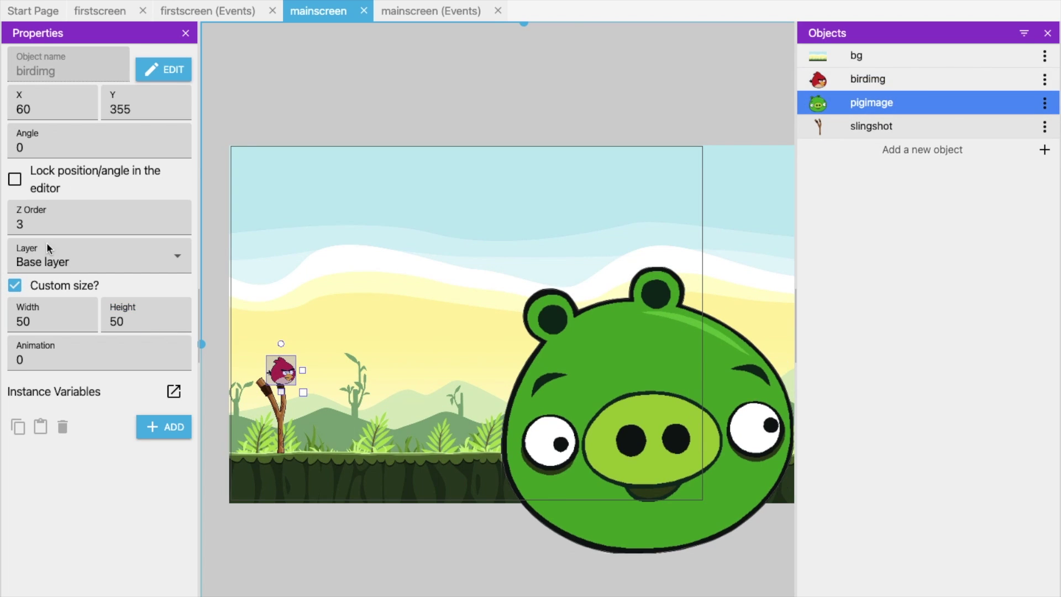
pyautogui.click(605, 403)
pyautogui.click(16, 285)
pyautogui.click(30, 306)
pyautogui.write('50')
pyautogui.press('Tab')
pyautogui.write('50')
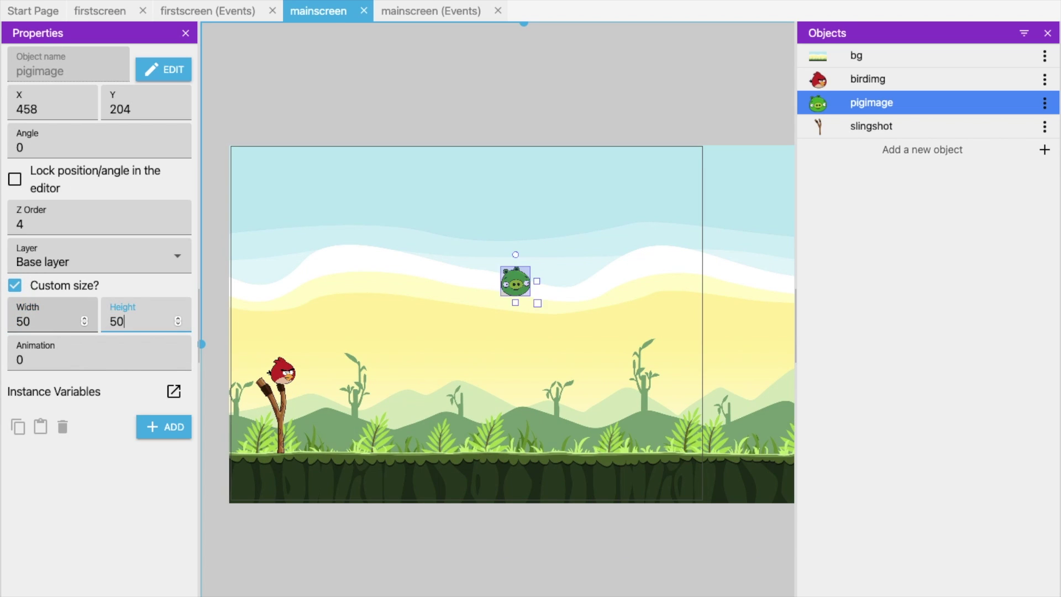
pyautogui.moveTo(519, 284); pyautogui.dragTo(532, 292)
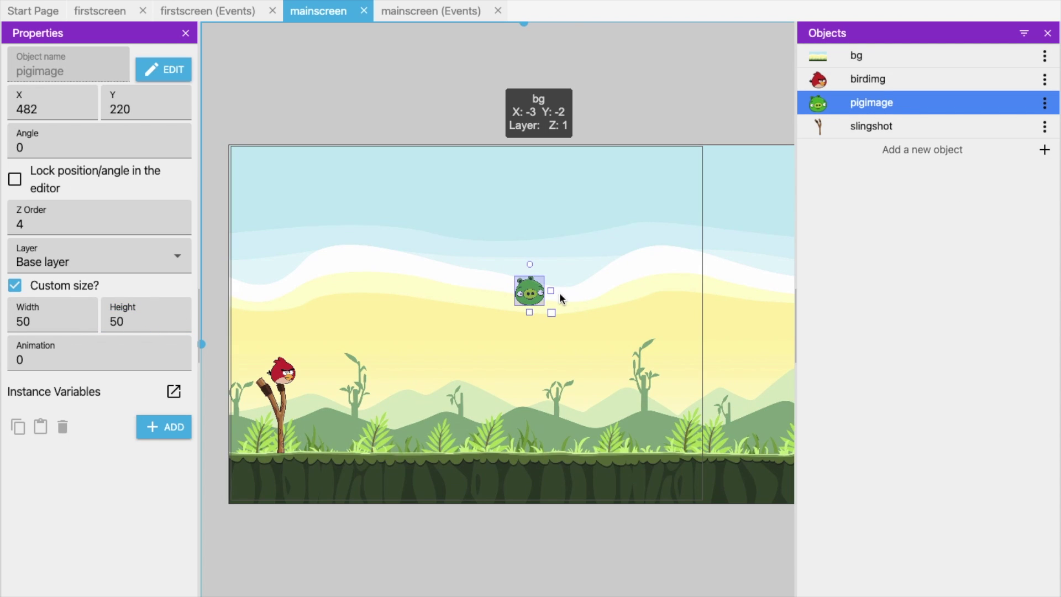
pyautogui.click(968, 154)
pyautogui.click(408, 81)
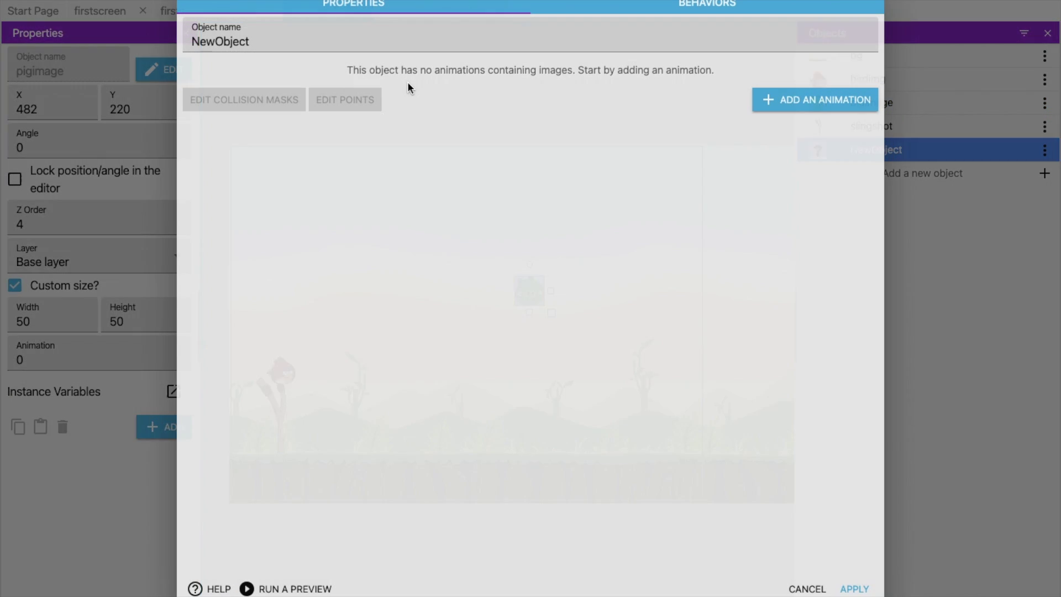
pyautogui.click(807, 589)
pyautogui.click(1044, 150)
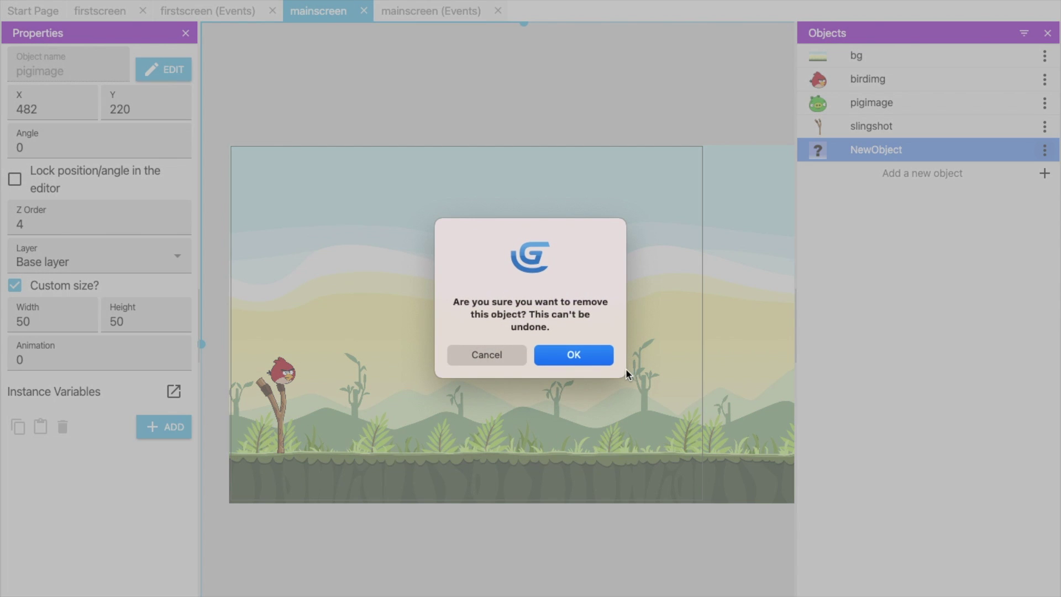
pyautogui.click(583, 359)
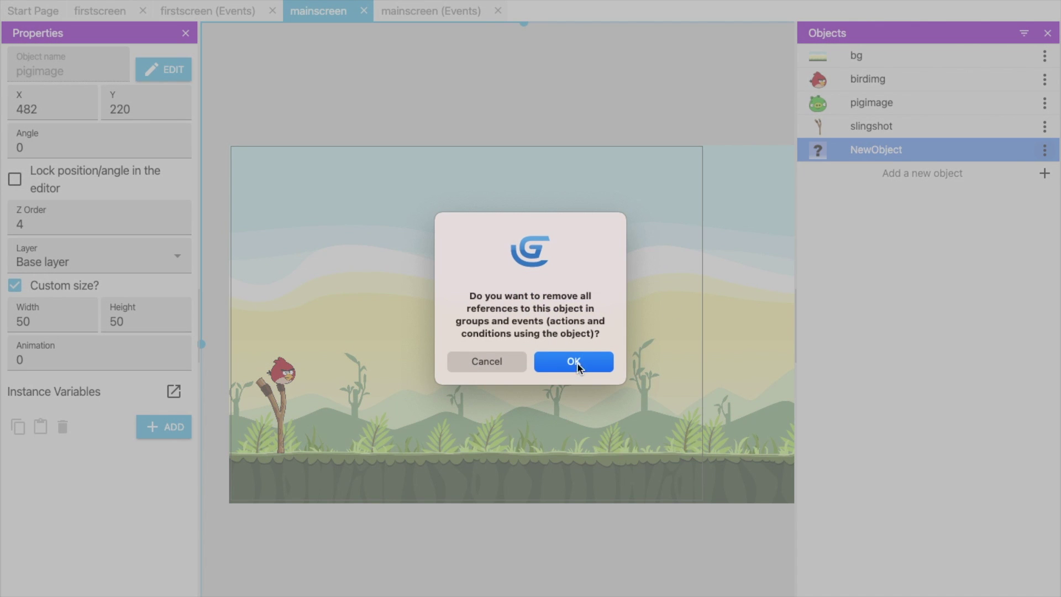
pyautogui.click(578, 362)
# Clear the asset store search, find the Crate asset among all assets, and add it to the game.
pyautogui.click(880, 149)
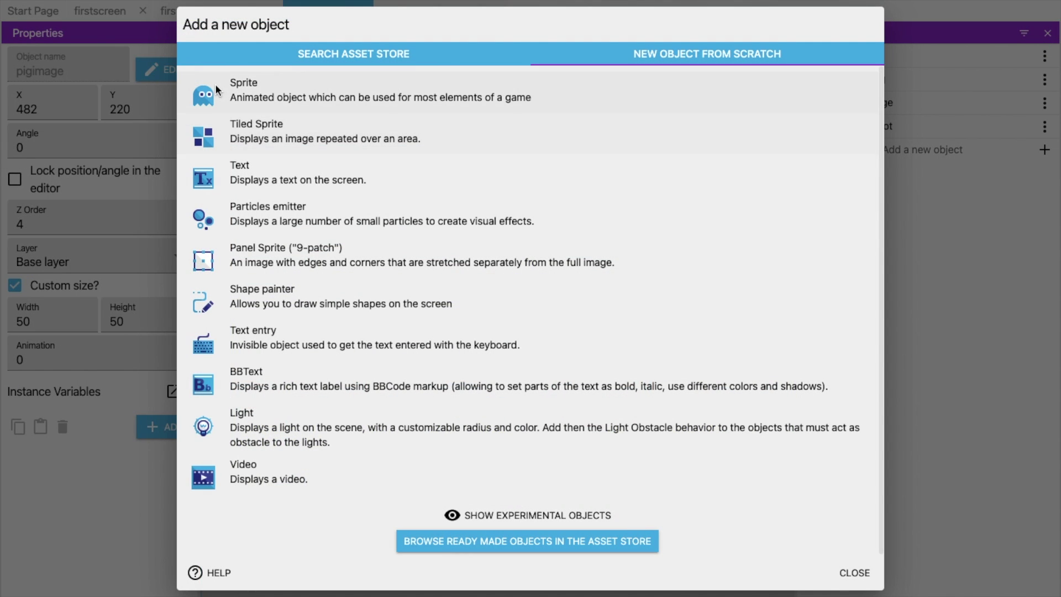
pyautogui.click(353, 55)
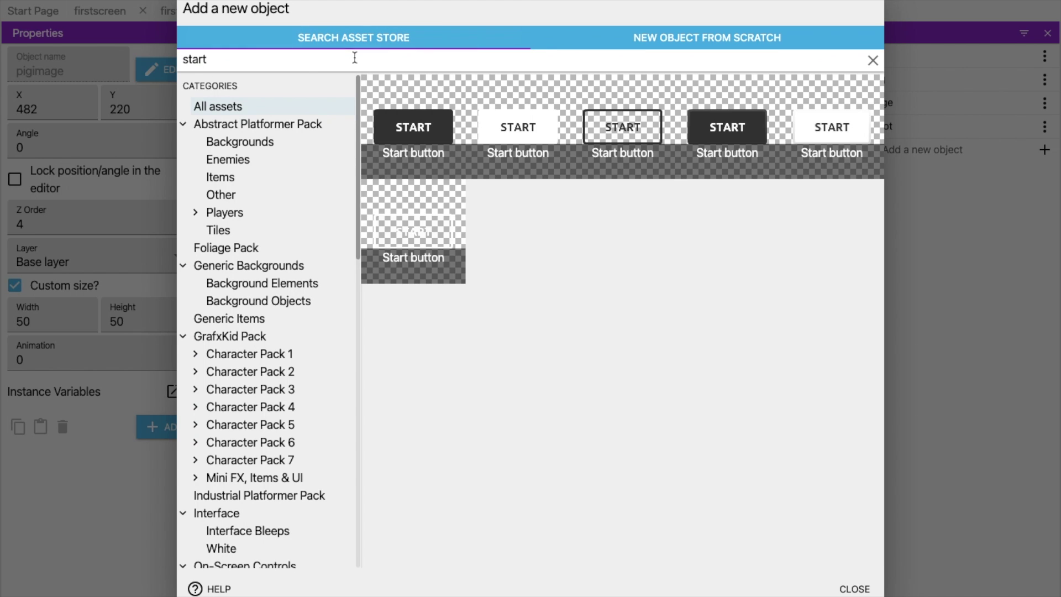
pyautogui.doubleClick(209, 60)
pyautogui.press('BackSpace')
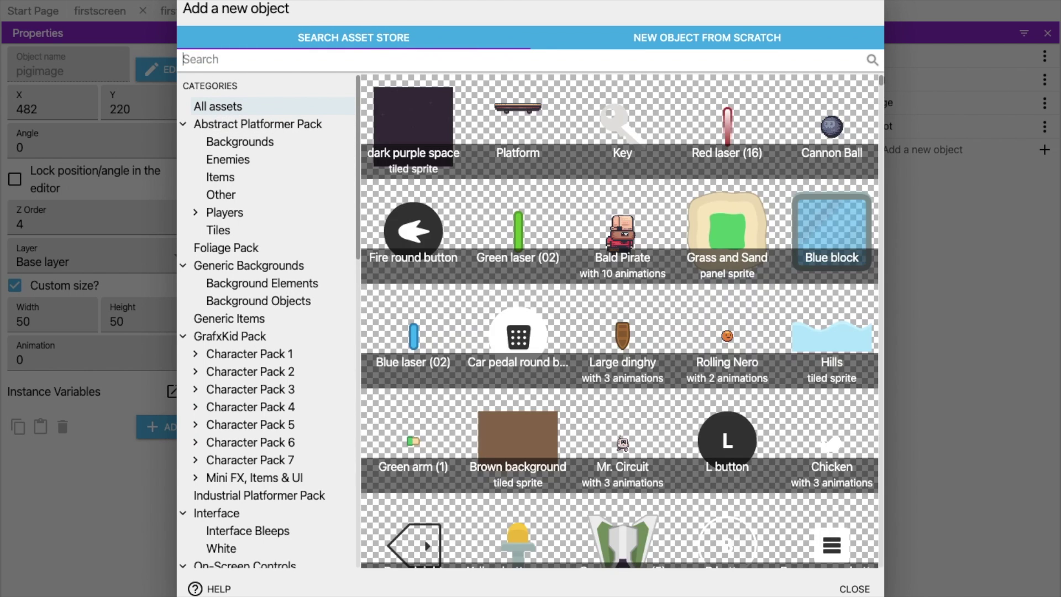
pyautogui.scroll(-10, 537, 332)
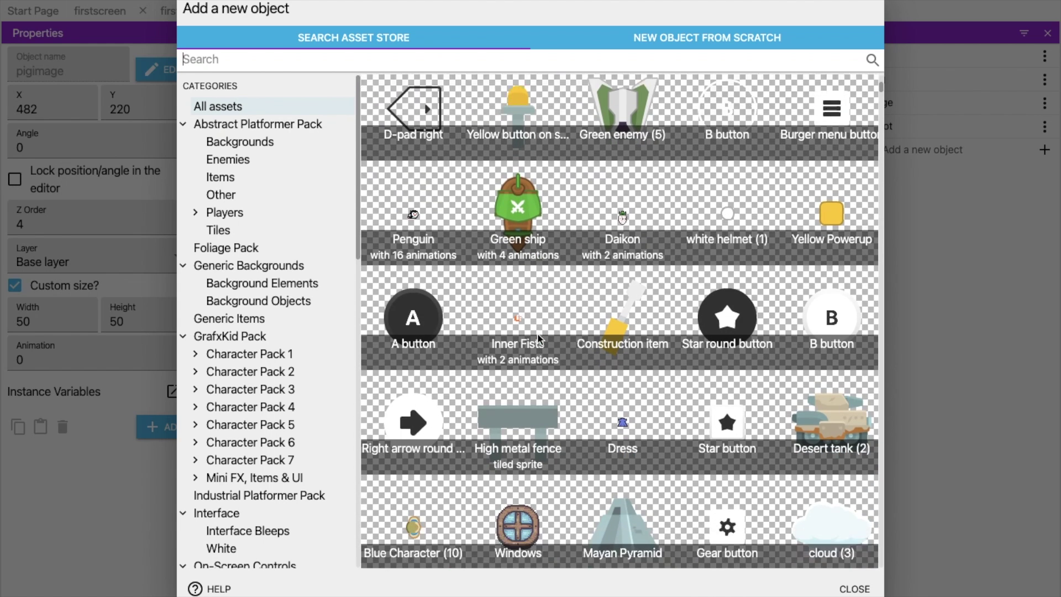
pyautogui.scroll(-7, 537, 332)
pyautogui.scroll(-2, 508, 439)
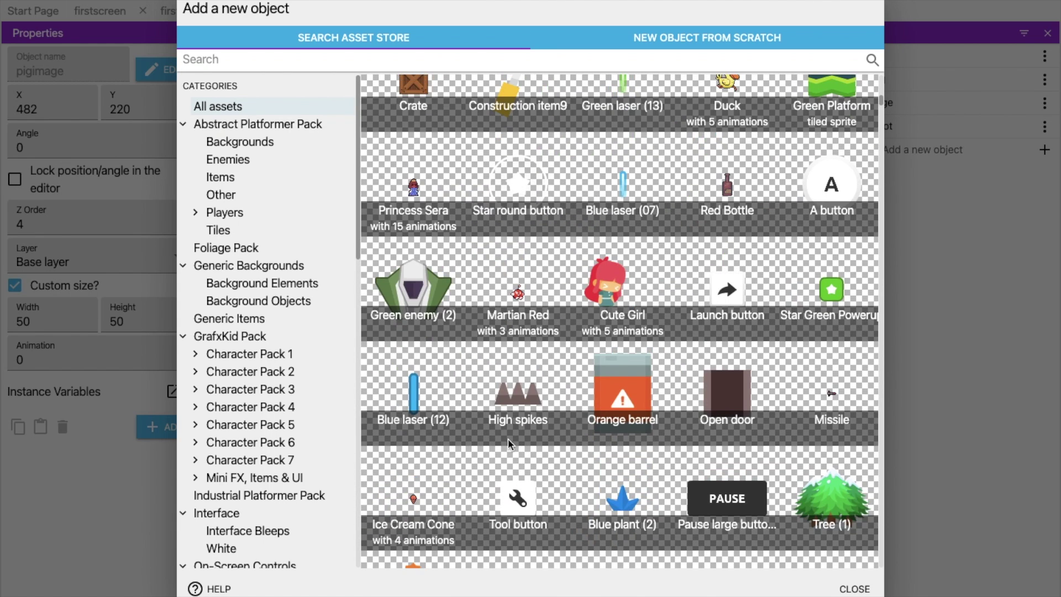
pyautogui.scroll(5, 406, 227)
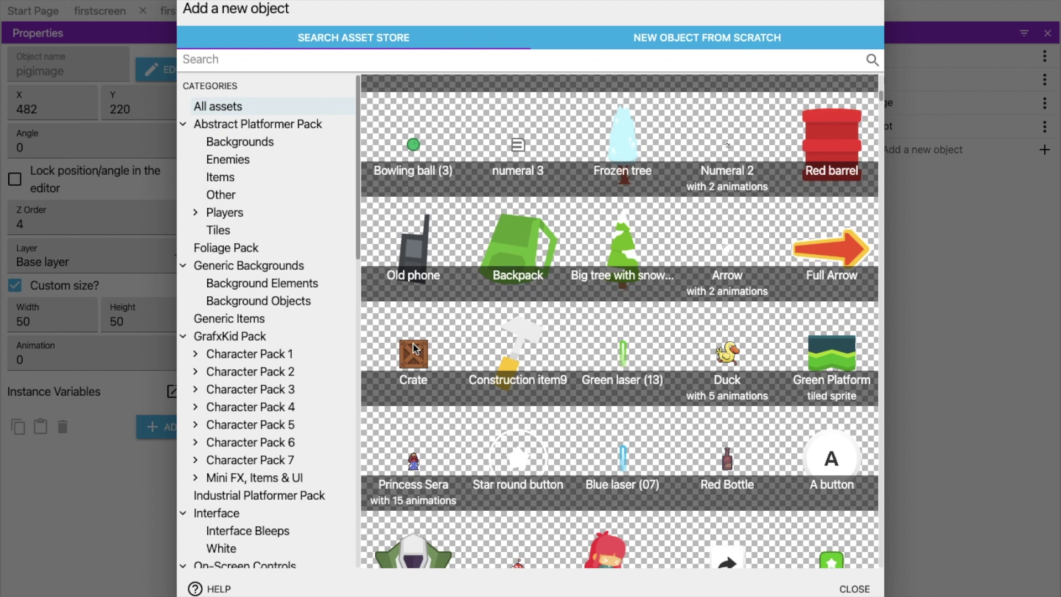
pyautogui.click(412, 349)
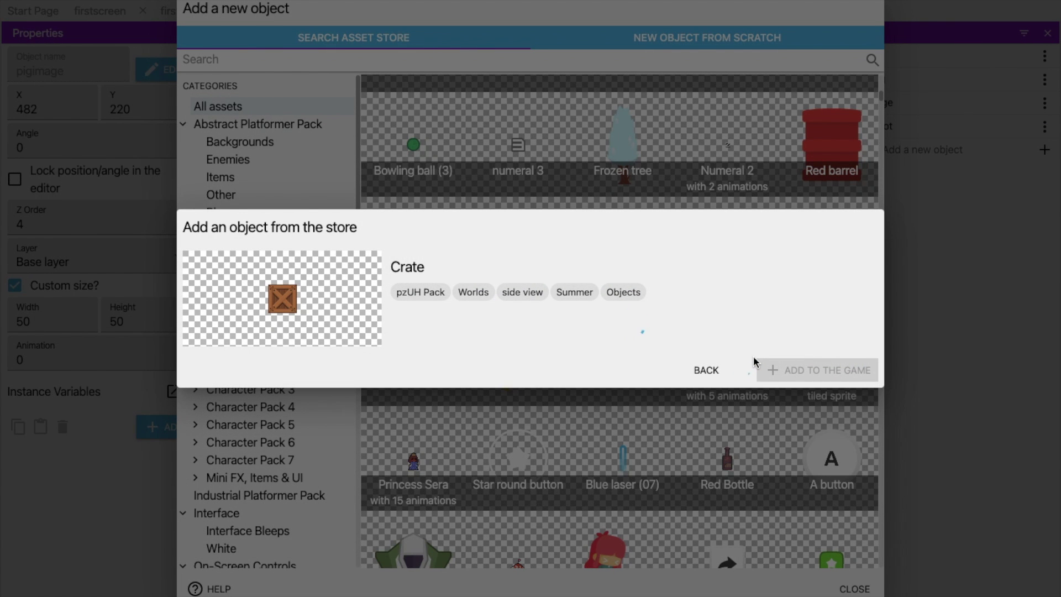
pyautogui.click(809, 386)
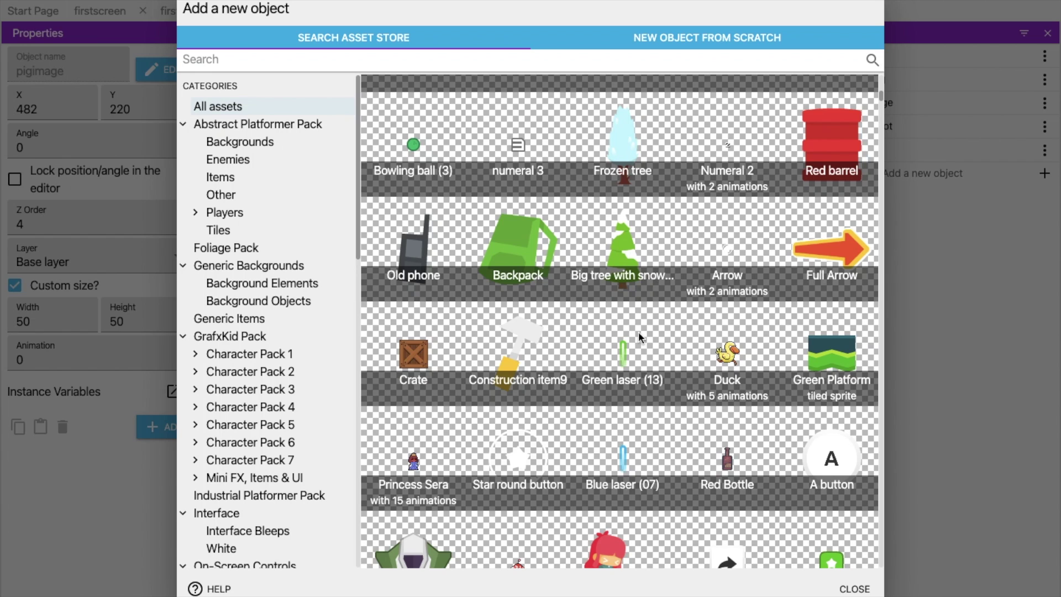
pyautogui.click(851, 589)
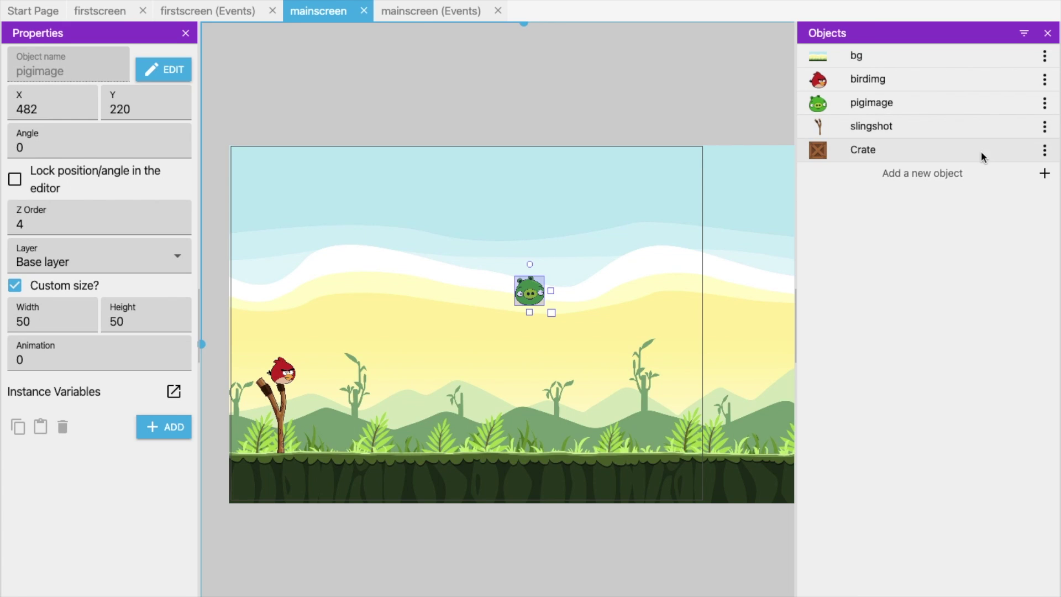
# Rename the Crate object as box.
pyautogui.click(1044, 150)
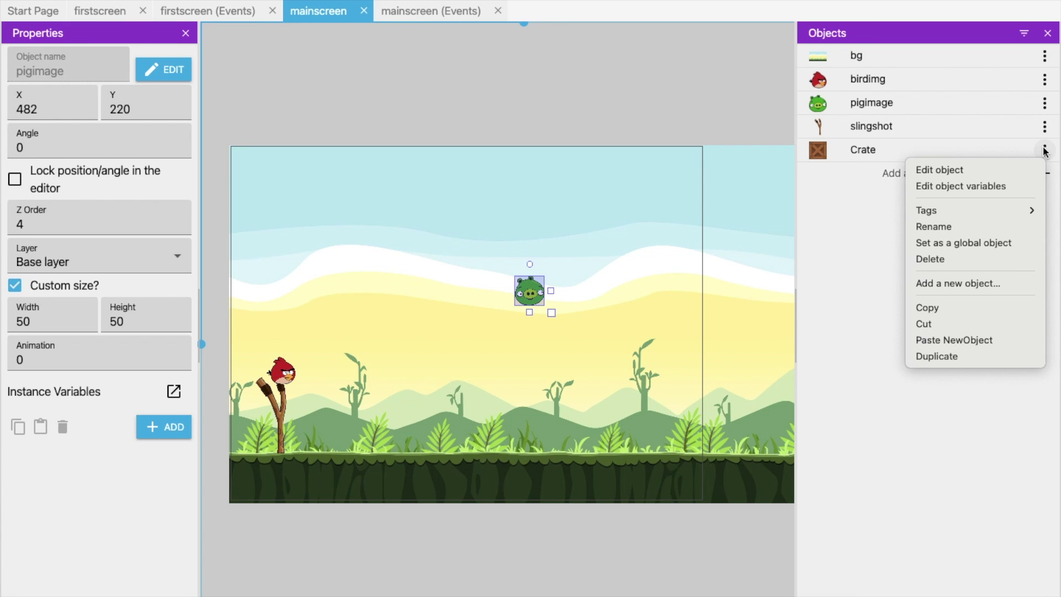
pyautogui.click(965, 226)
pyautogui.write('bo')
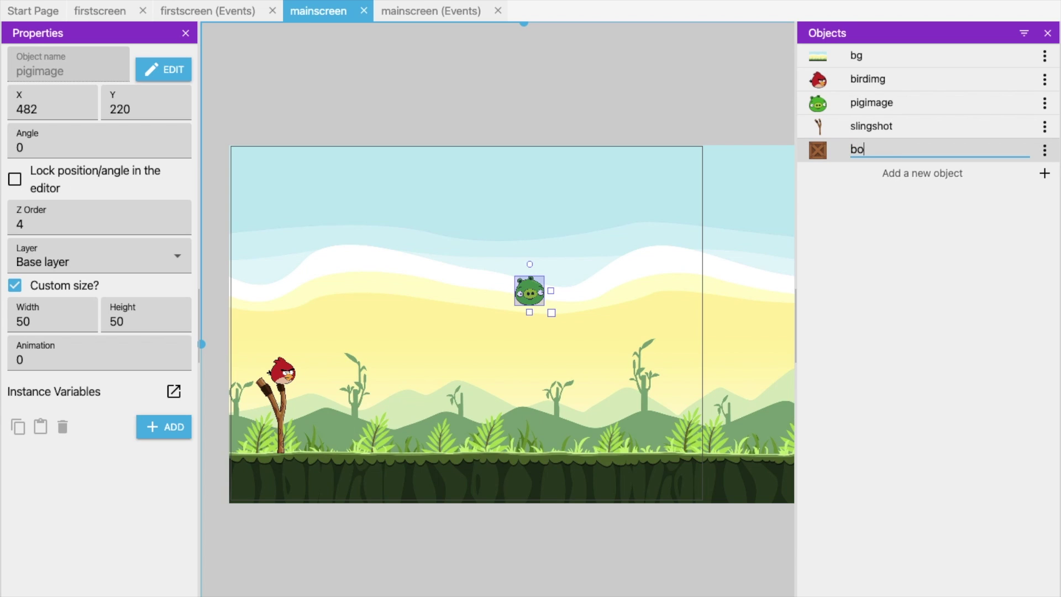
pyautogui.write('x')
pyautogui.press('Return')
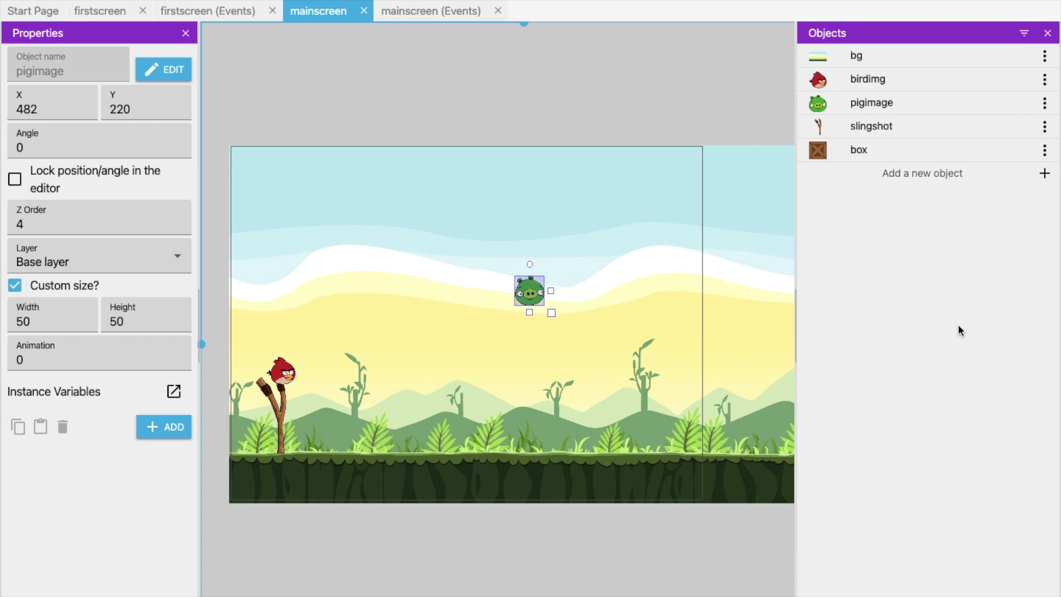
# Place the box in the scene at about X 465, Y 369, and add the Physics Engine 2.0 behavior to it with default settings.
pyautogui.moveTo(857, 152); pyautogui.dragTo(517, 386)
pyautogui.rightClick(517, 386)
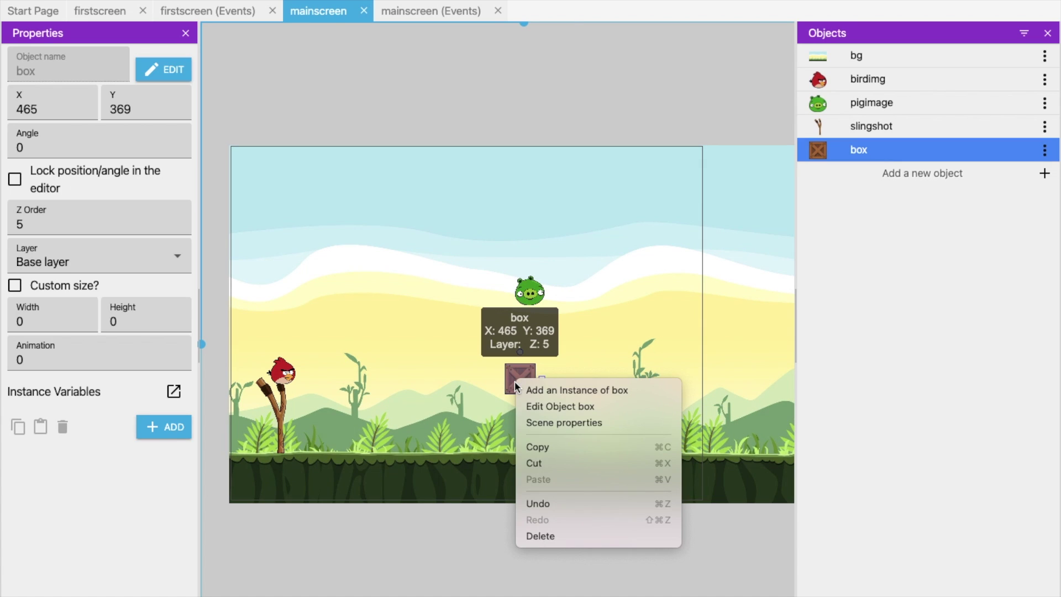
pyautogui.click(572, 410)
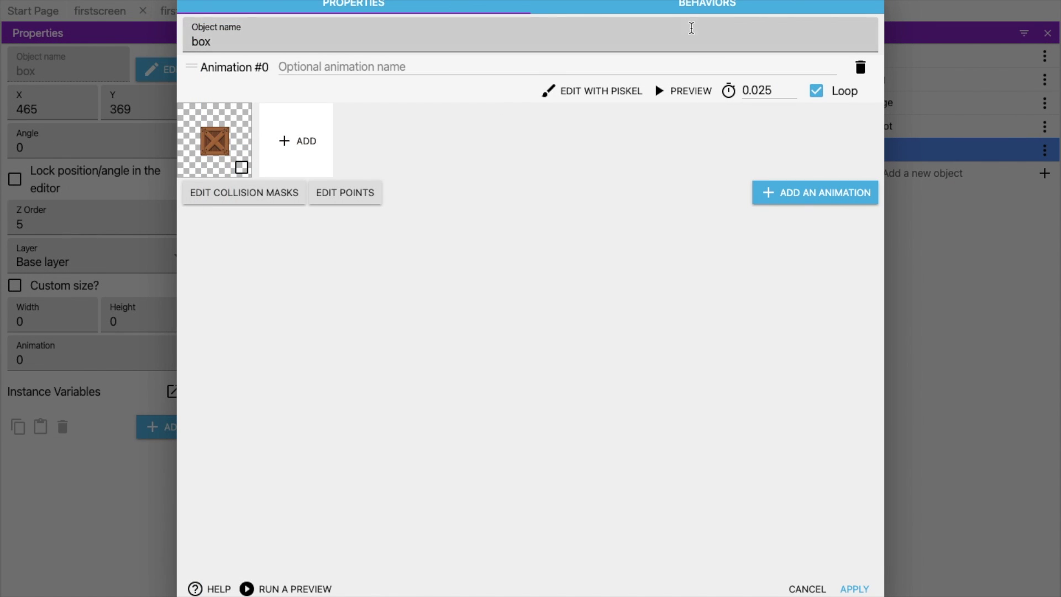
pyautogui.click(689, 6)
pyautogui.click(760, 296)
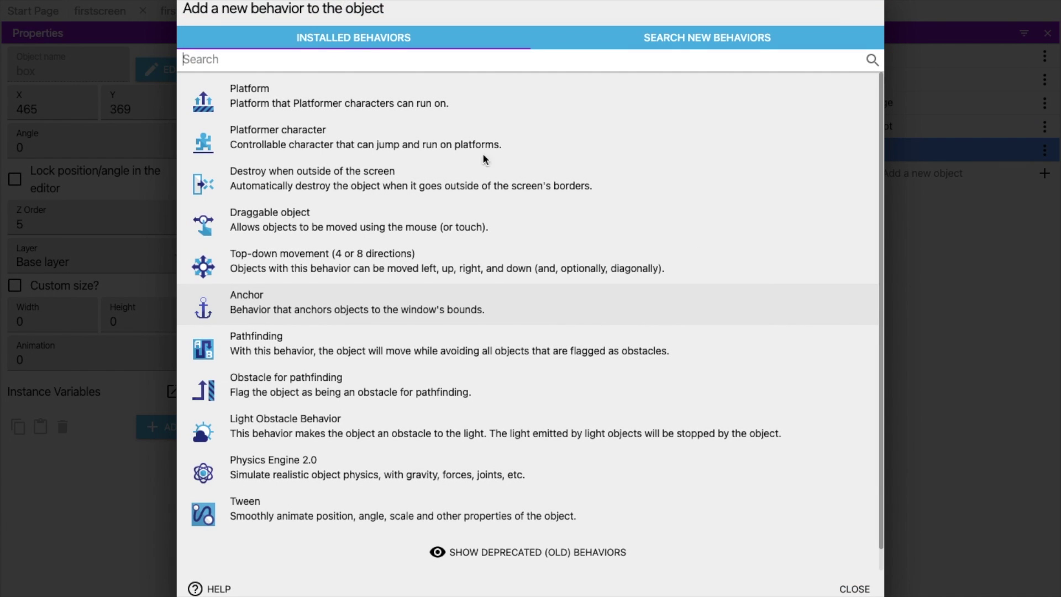
pyautogui.click(327, 467)
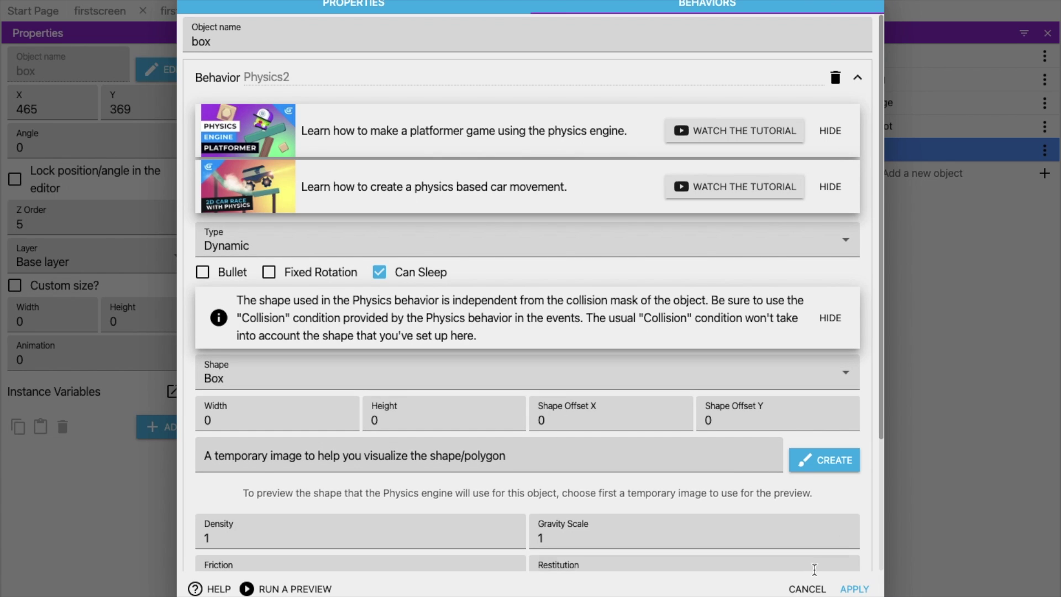
pyautogui.click(849, 589)
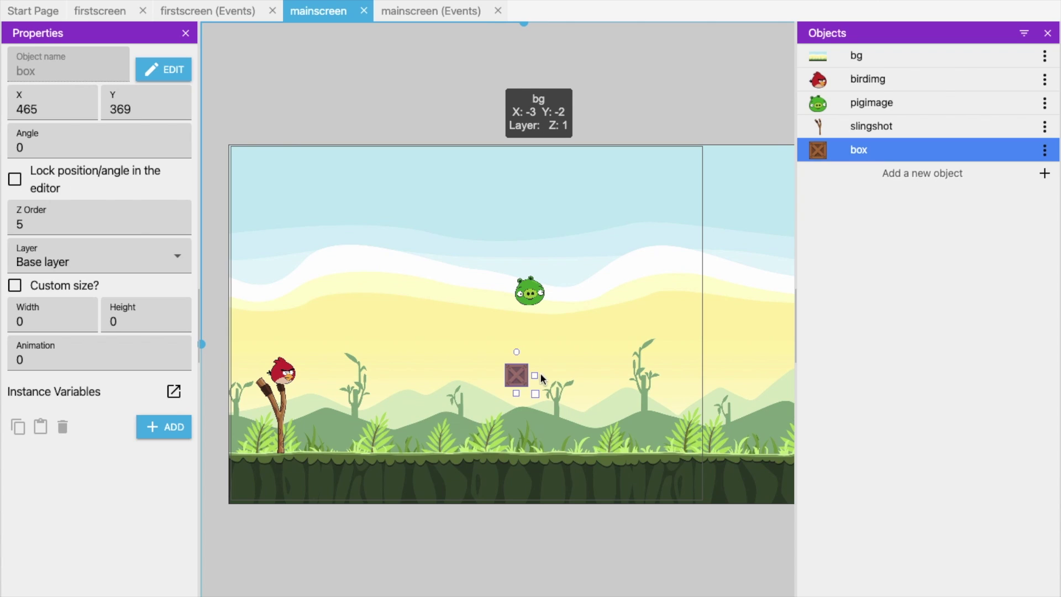
# Move the box up to about X 467, Y 320, below the pig, and preview the scene.
pyautogui.moveTo(518, 377); pyautogui.dragTo(520, 348)
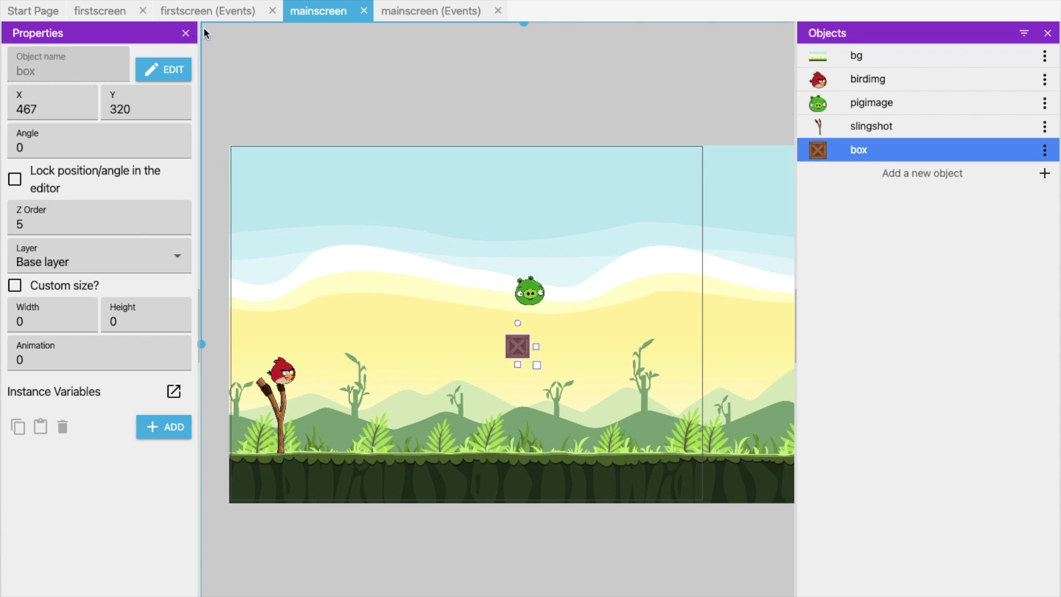
pyautogui.click(22, 3)
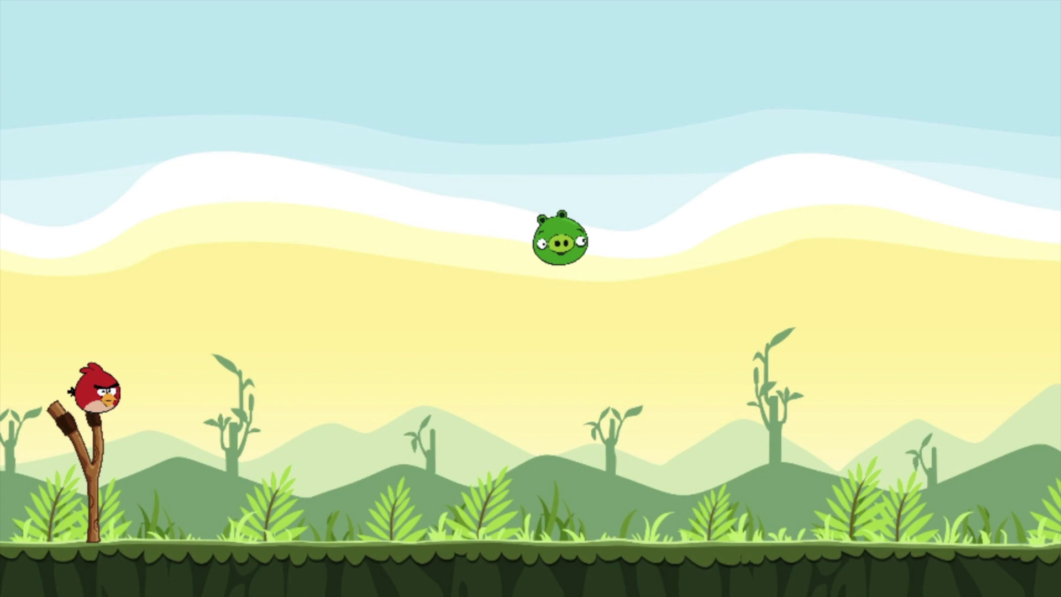
pyautogui.click(12, 4)
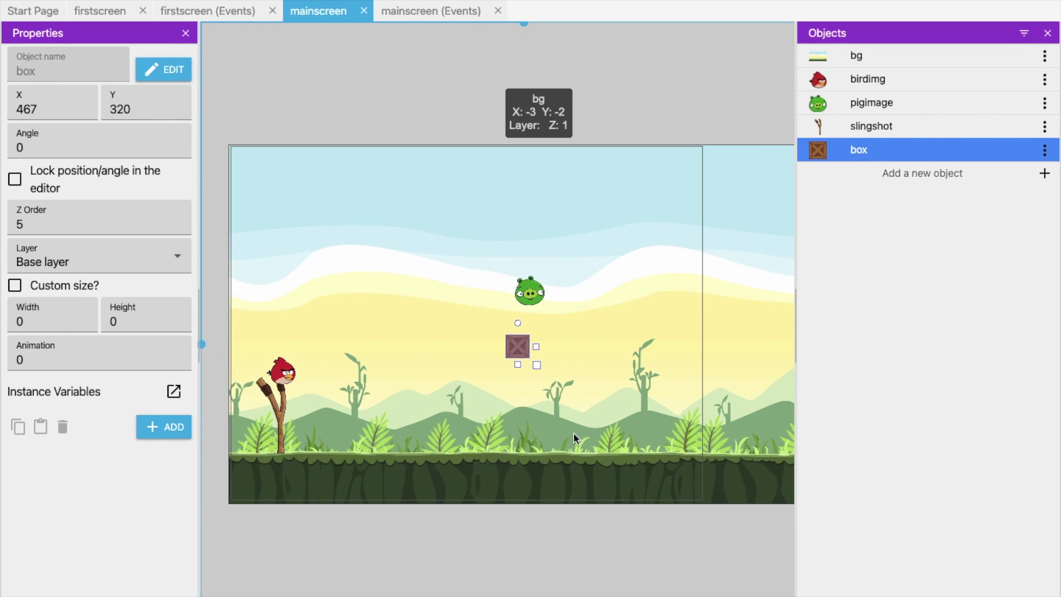
pyautogui.click(574, 537)
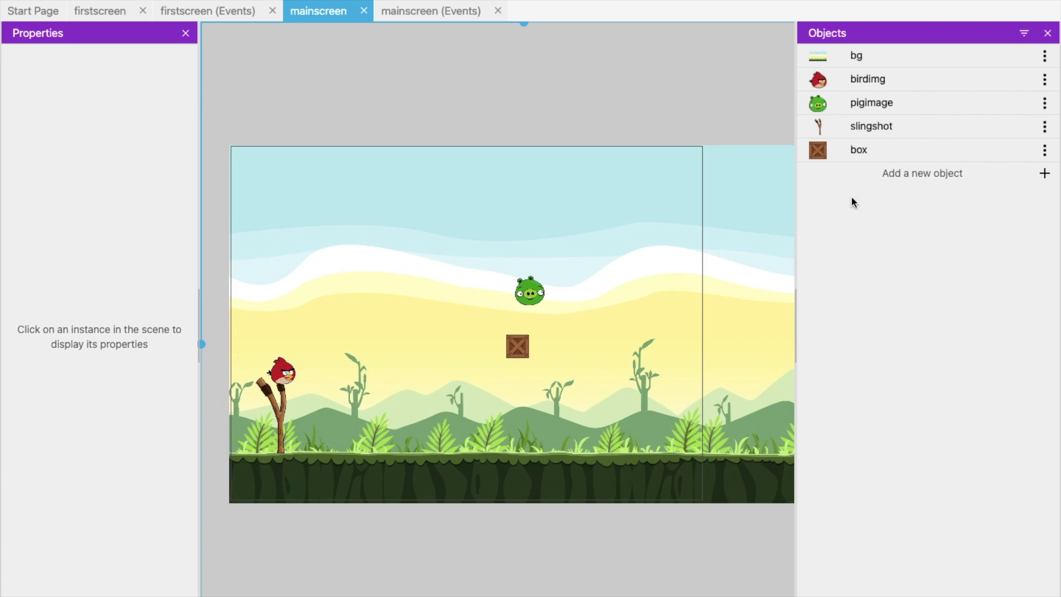
# Search the asset store for plat and add the Green substance flat ceiling tiled sprite to the game.
pyautogui.click(922, 167)
pyautogui.scroll(-1, 538, 356)
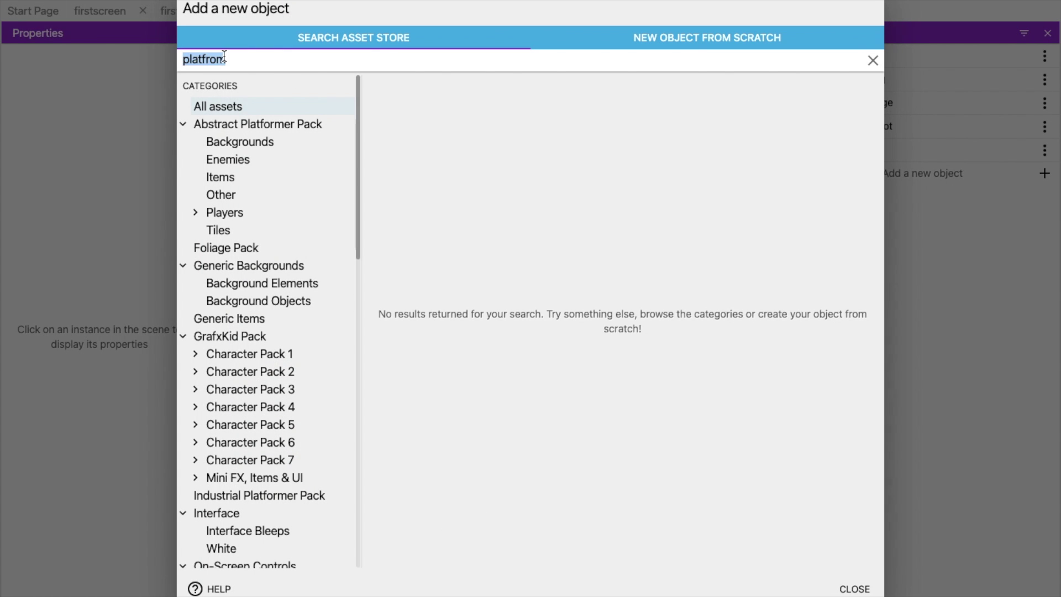
pyautogui.write('plat')
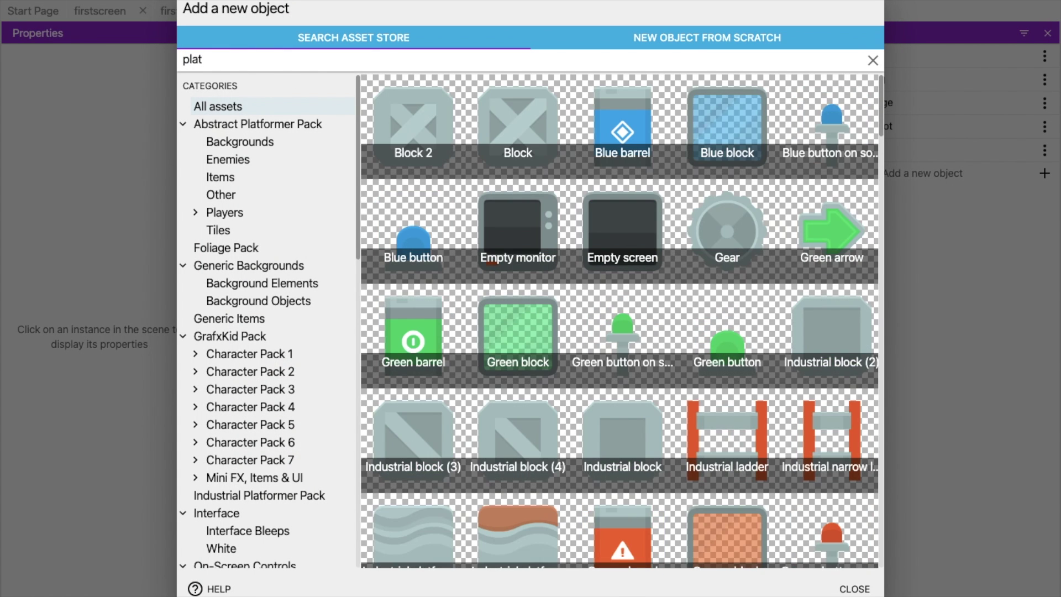
pyautogui.scroll(-6, 527, 350)
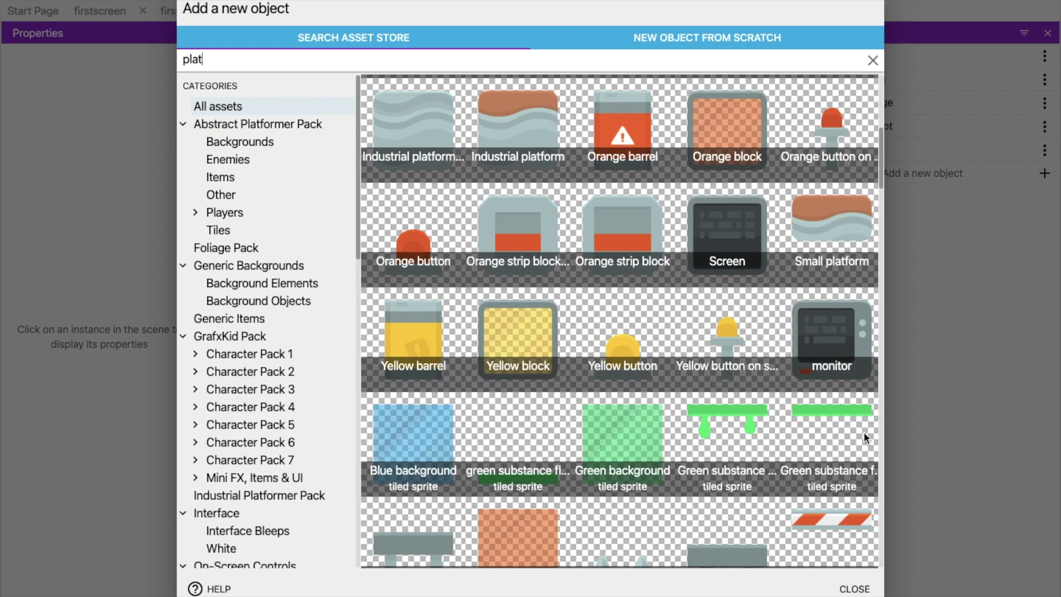
pyautogui.click(814, 417)
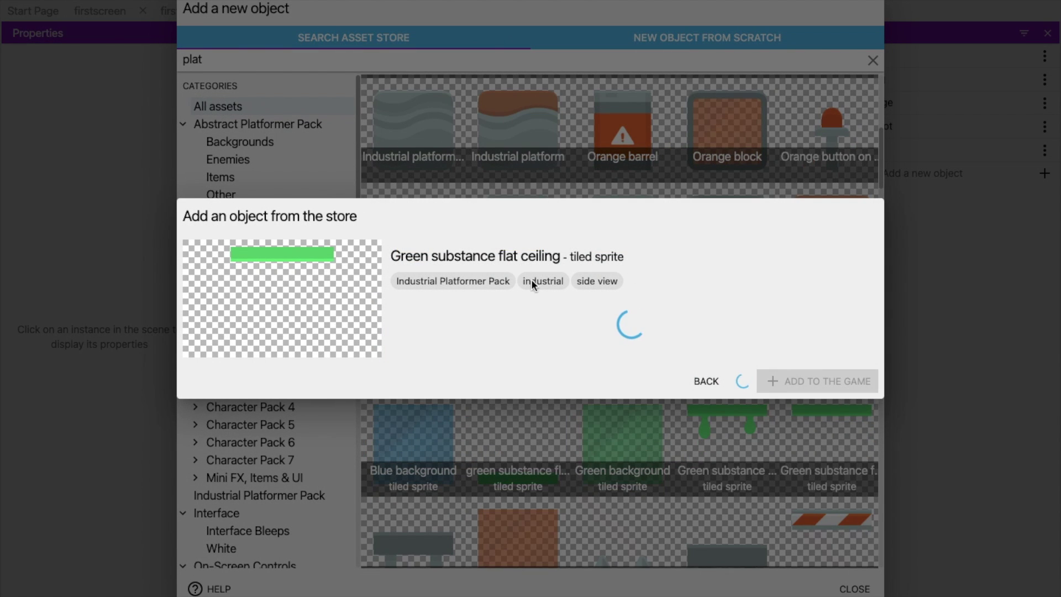
pyautogui.click(789, 387)
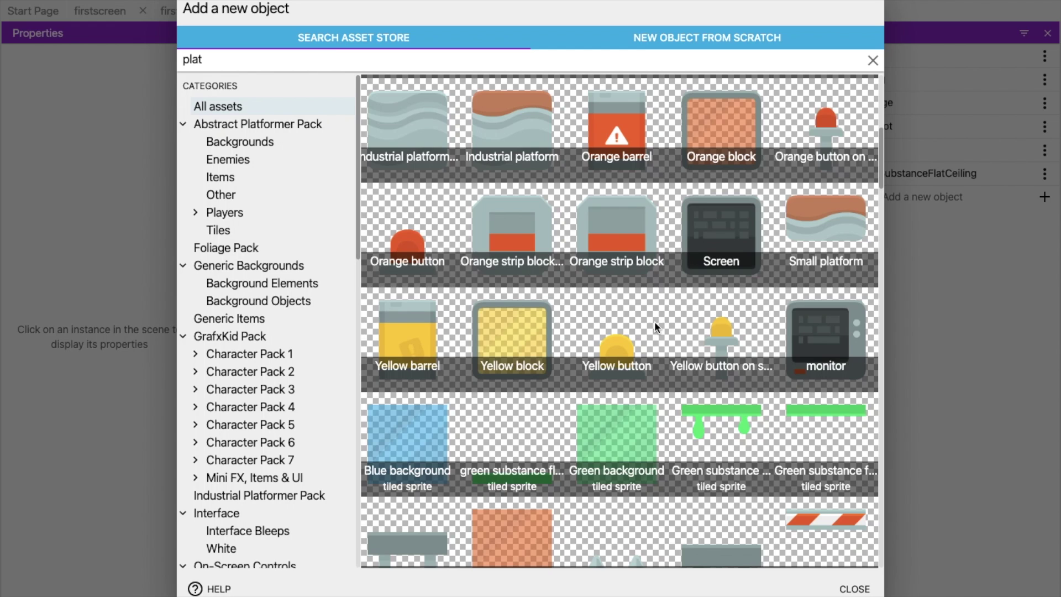
# Place the green platform at the scene's ground line at about X -2, Y 517 and stretch it to about 1005 by 128.
pyautogui.click(849, 587)
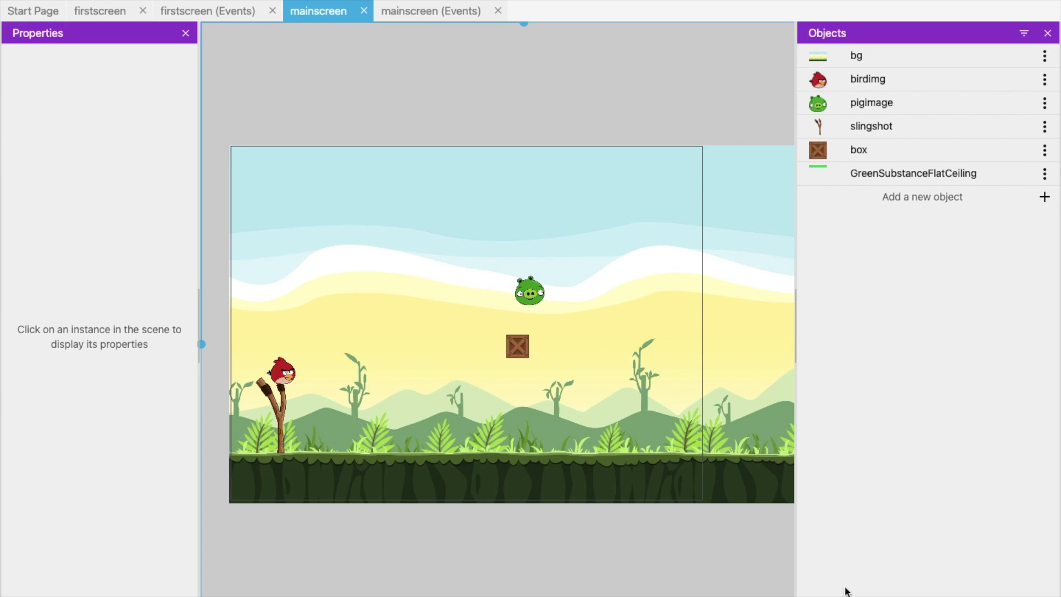
pyautogui.moveTo(890, 173); pyautogui.dragTo(288, 442)
pyautogui.scroll(-1, 473, 425)
pyautogui.scroll(-1, 473, 424)
pyautogui.moveTo(158, 478); pyautogui.dragTo(121, 487)
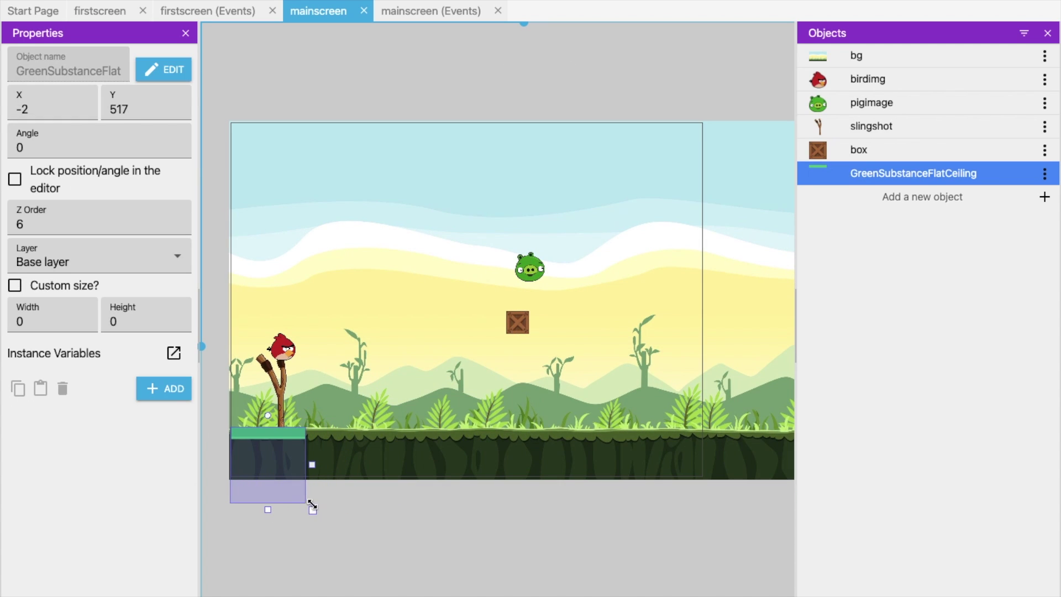
pyautogui.moveTo(310, 464); pyautogui.dragTo(878, 530)
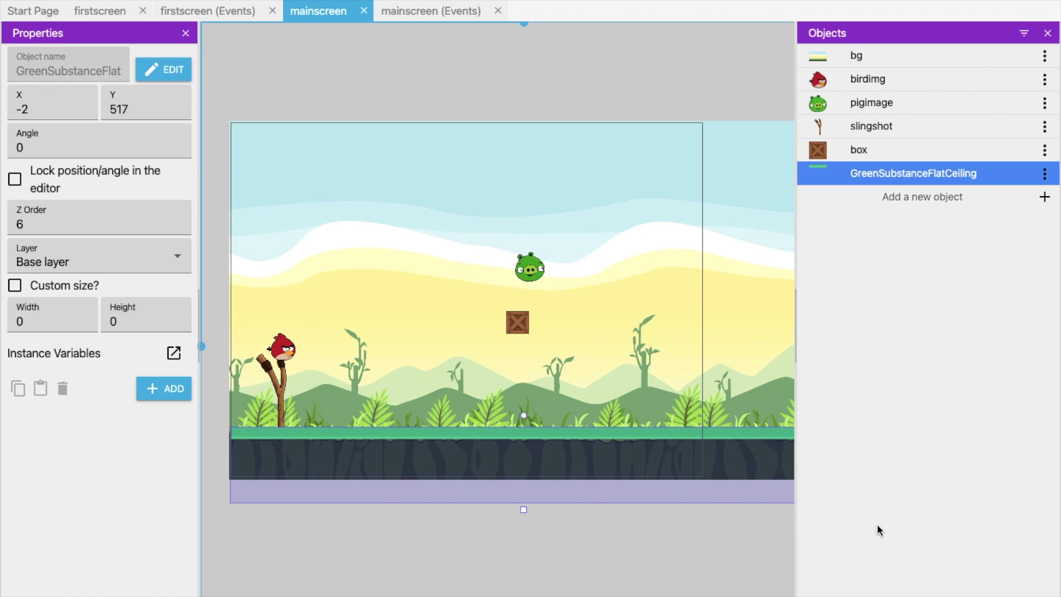
pyautogui.click(445, 577)
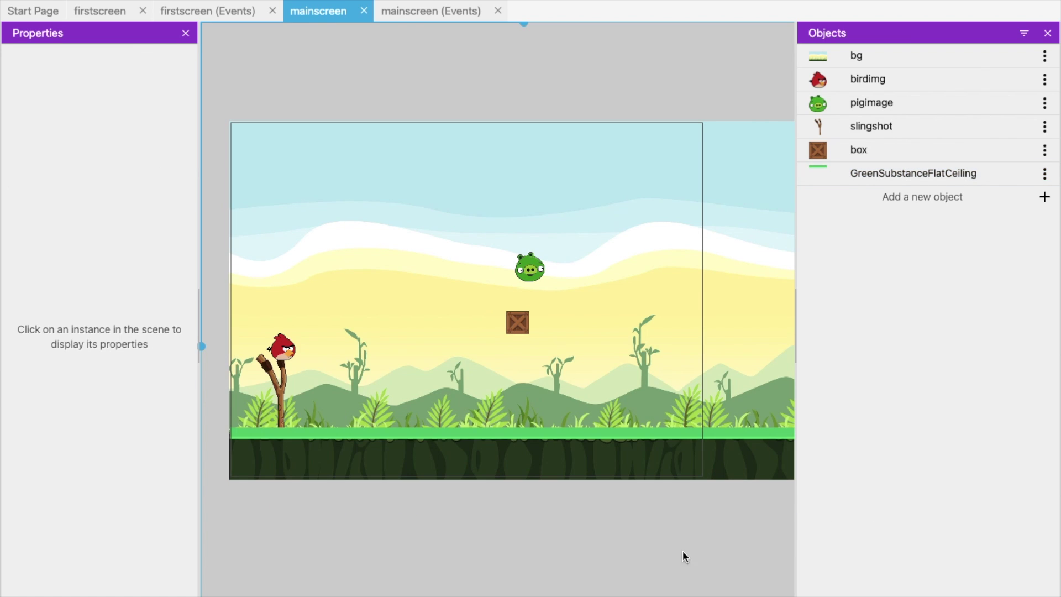
# Add the Physics Engine 2.0 behavior to the green platform with type Static, and preview the scene.
pyautogui.click(525, 445)
pyautogui.rightClick(524, 446)
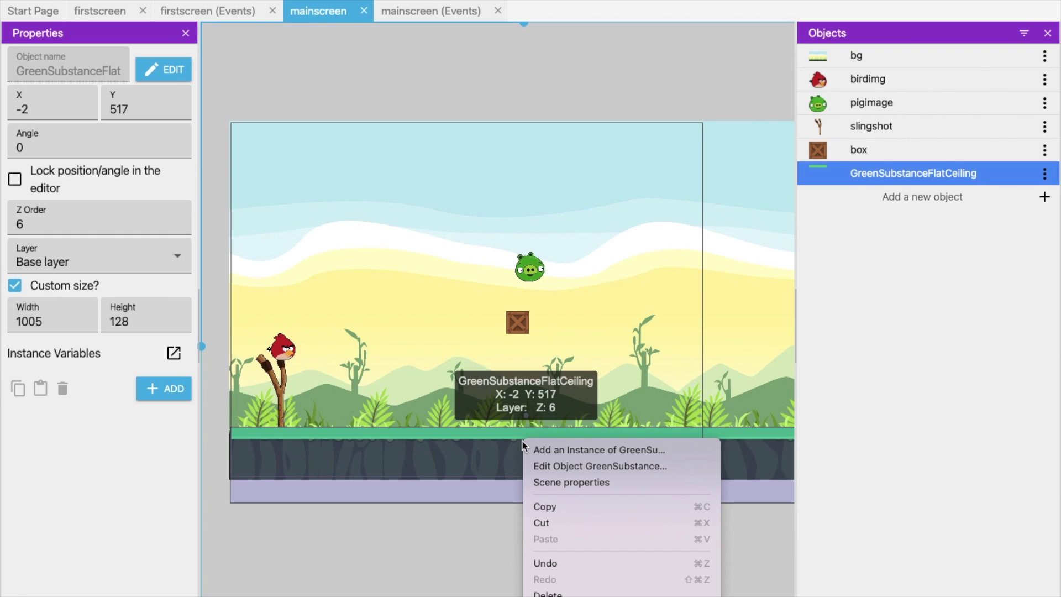
pyautogui.click(562, 470)
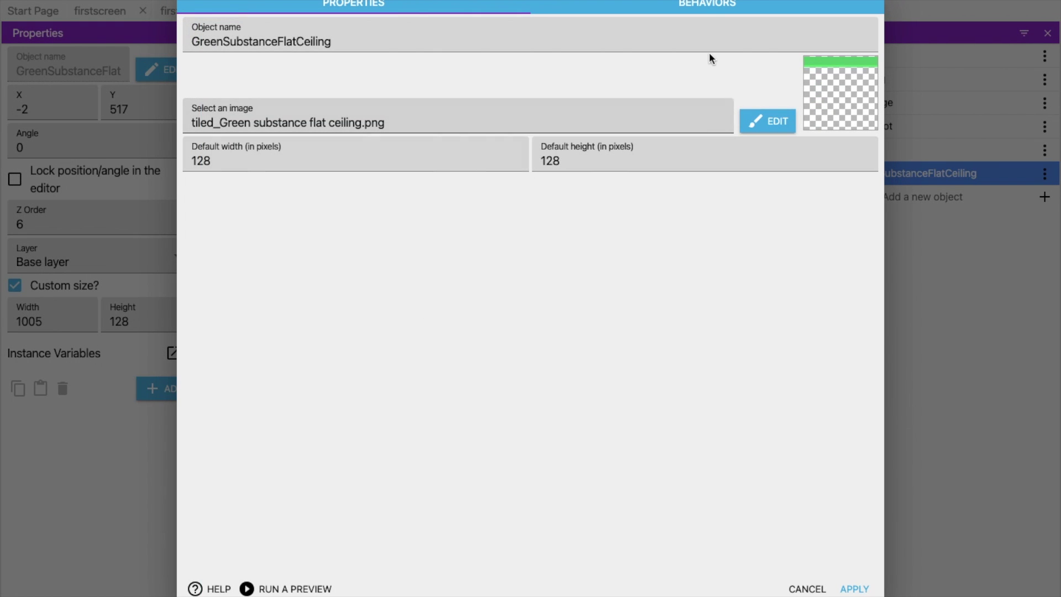
pyautogui.click(683, 10)
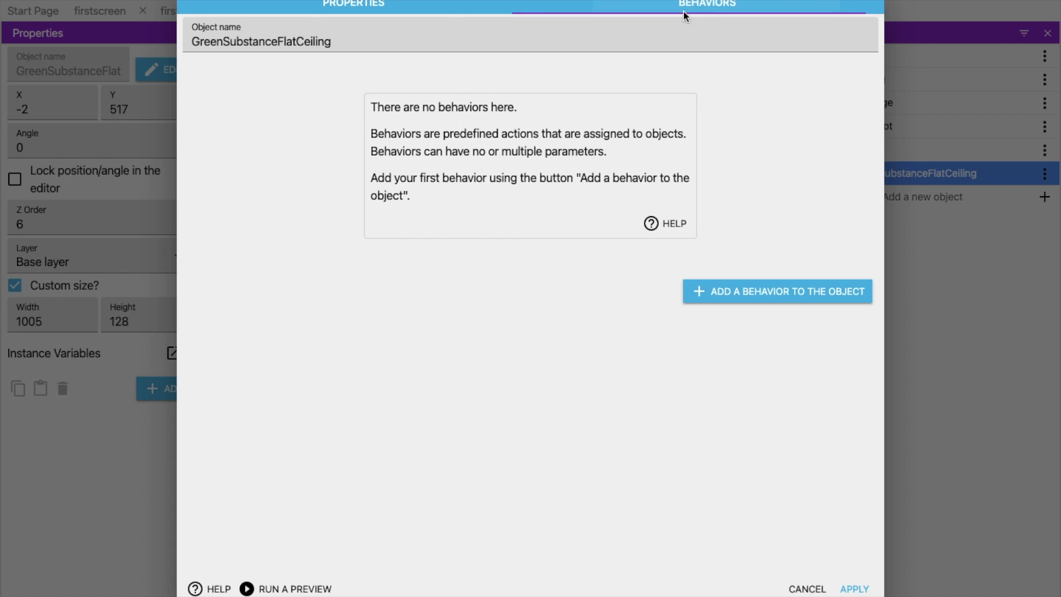
pyautogui.click(776, 293)
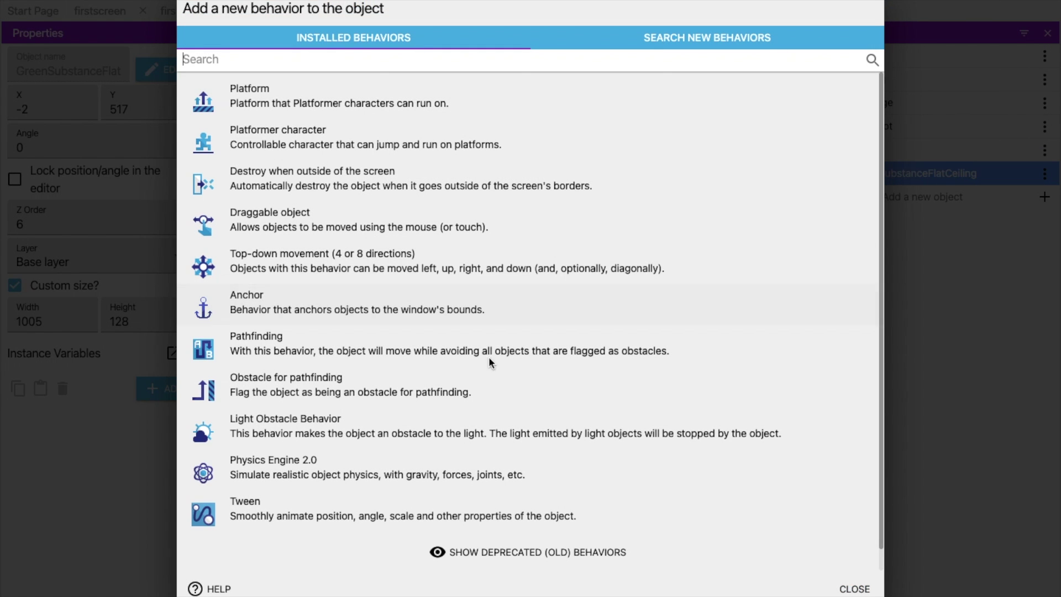
pyautogui.click(336, 471)
pyautogui.click(280, 250)
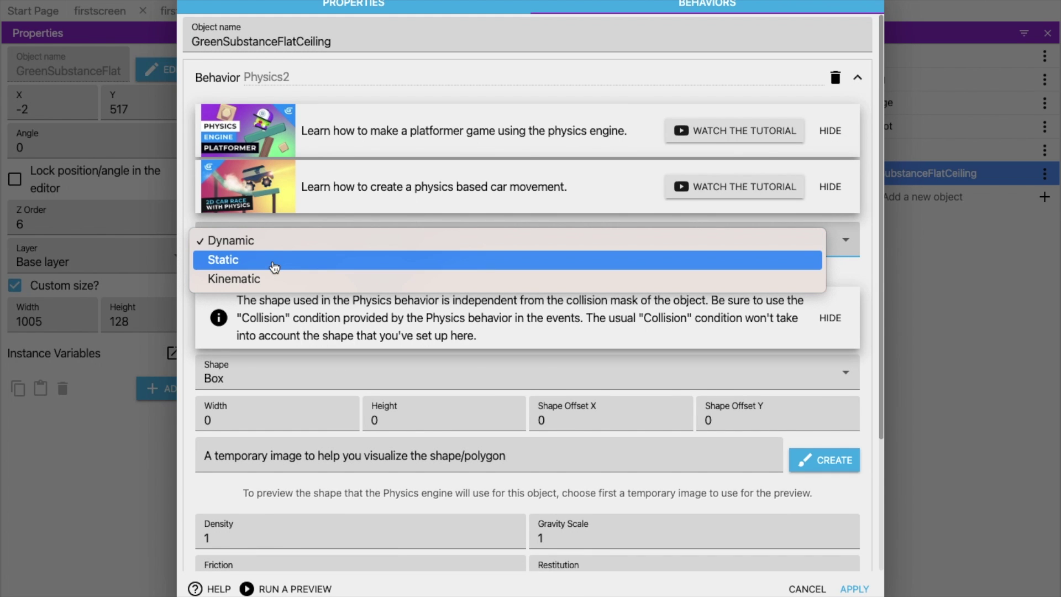
pyautogui.click(274, 261)
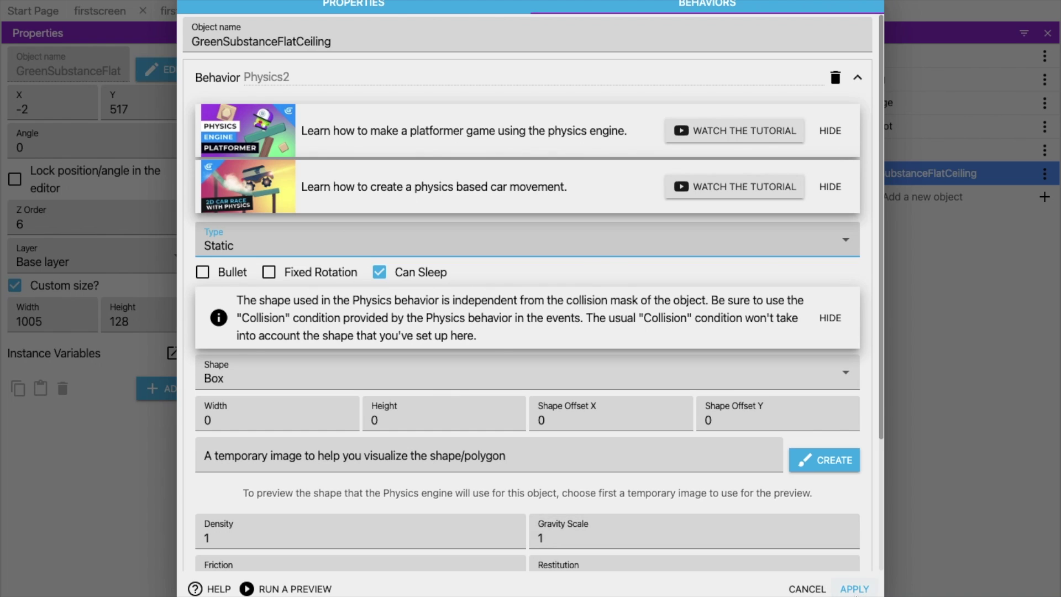
pyautogui.click(854, 588)
pyautogui.press('F5')
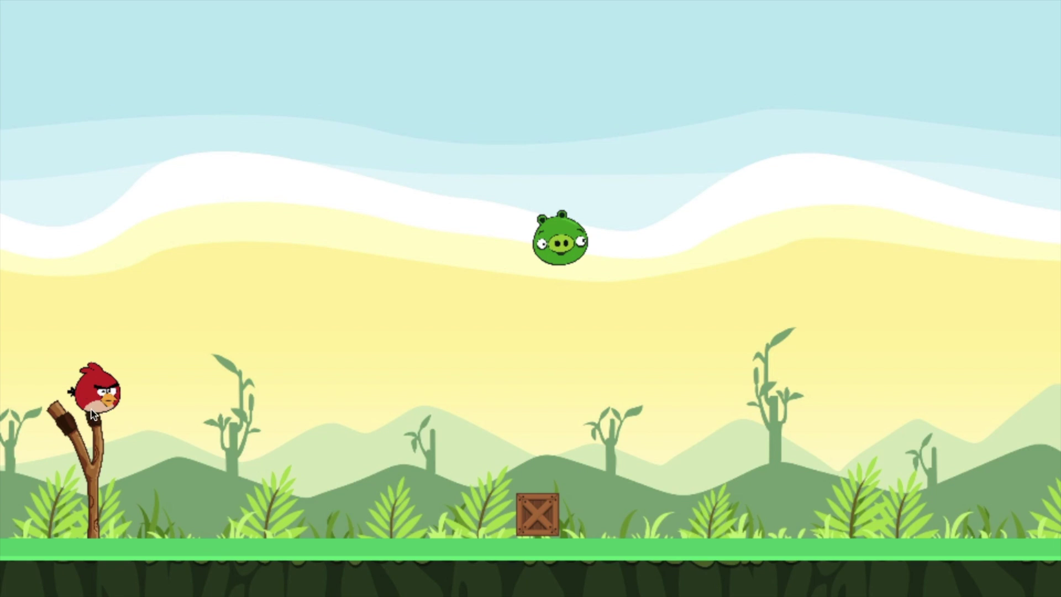
pyautogui.click(11, 3)
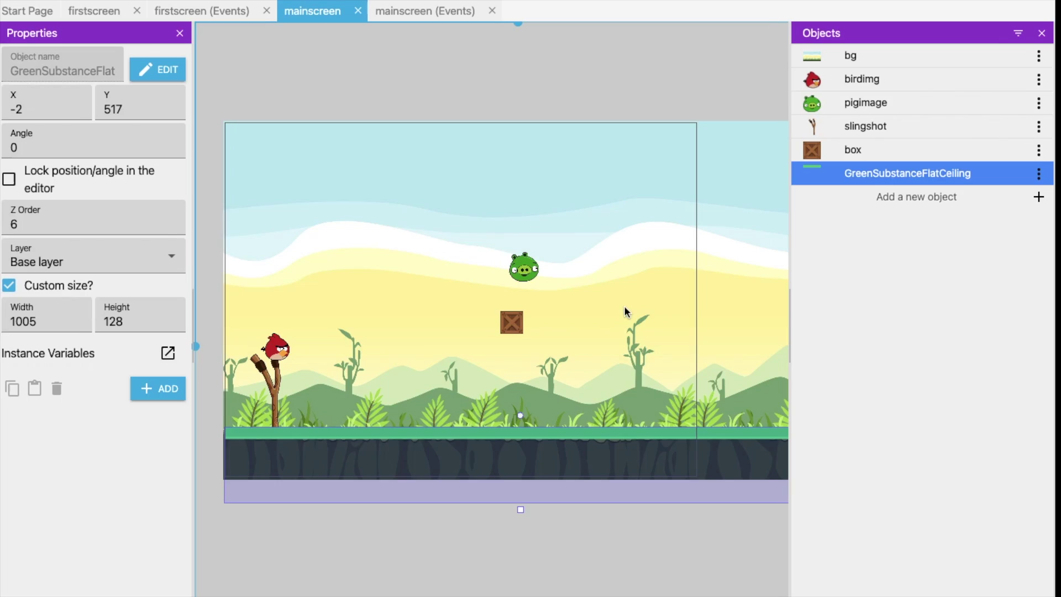
# Add the Physics Engine 2.0 behavior to pigimage, using the Dynamic type.
pyautogui.click(521, 274)
pyautogui.rightClick(521, 274)
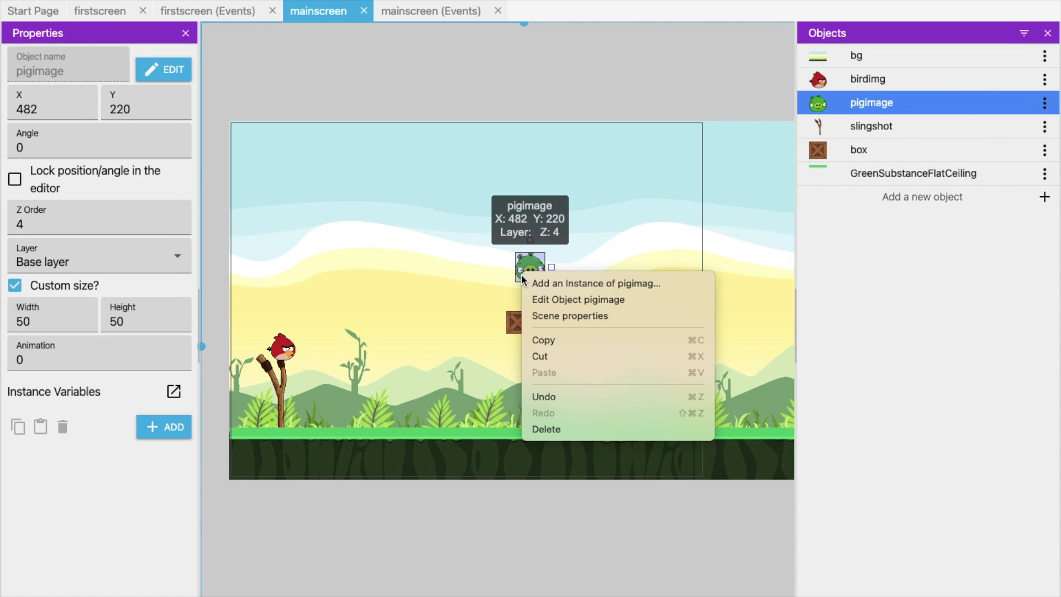
pyautogui.click(564, 302)
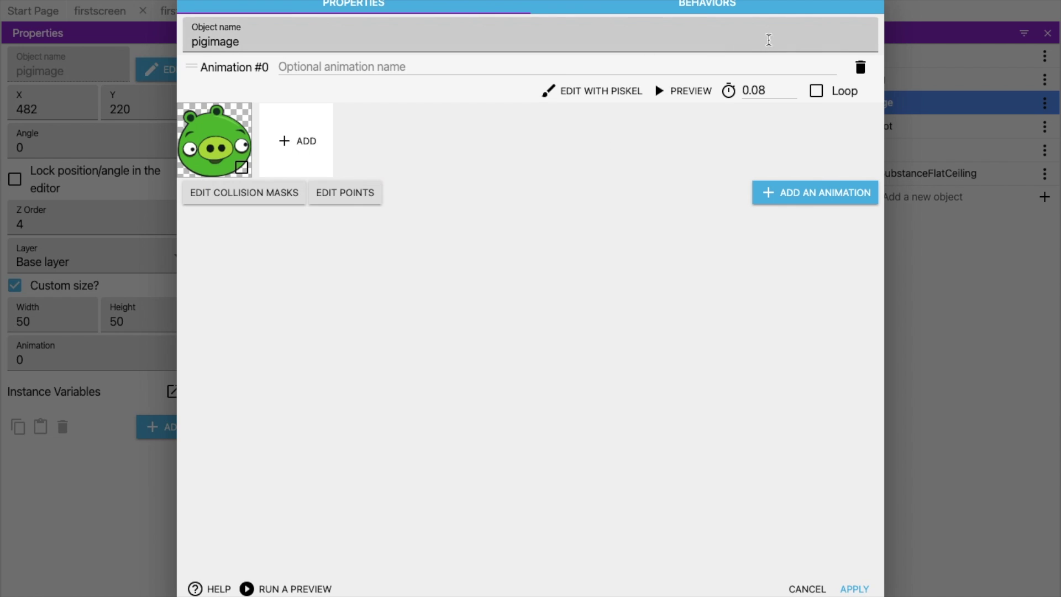
pyautogui.click(690, 7)
pyautogui.click(724, 298)
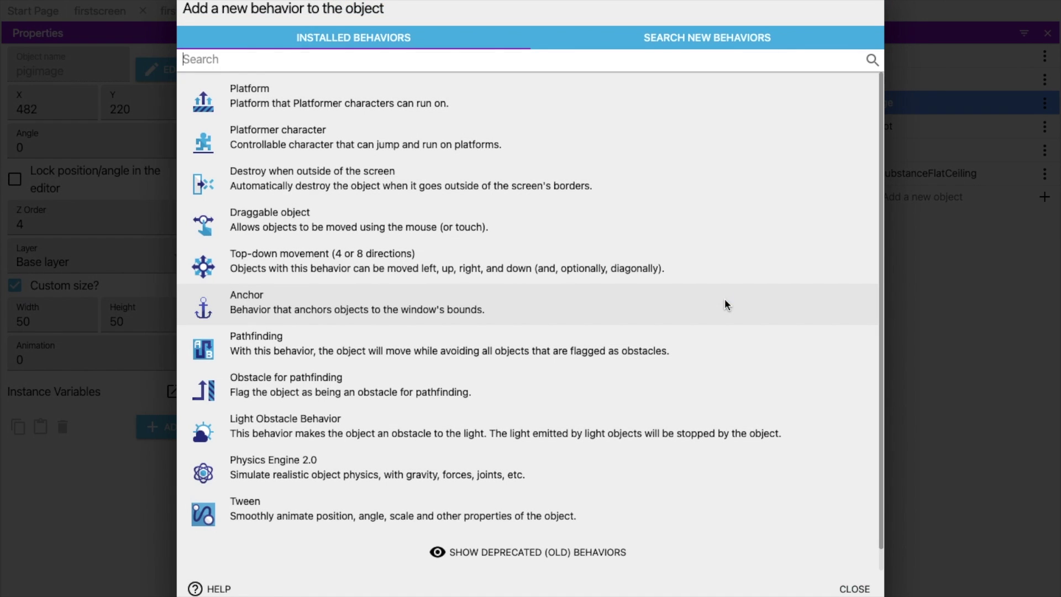
pyautogui.click(350, 476)
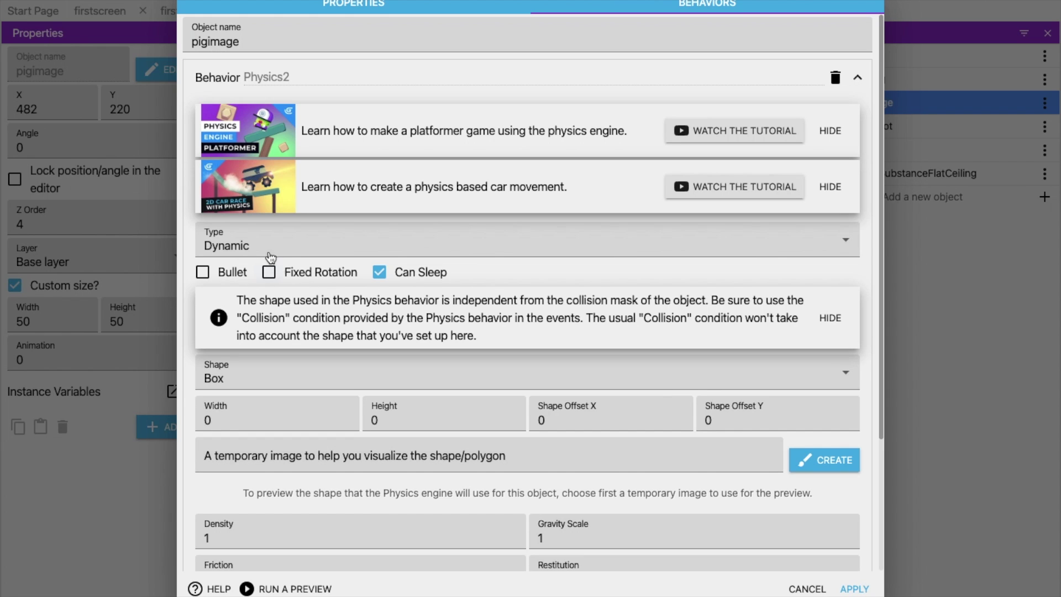
pyautogui.click(261, 249)
pyautogui.click(246, 244)
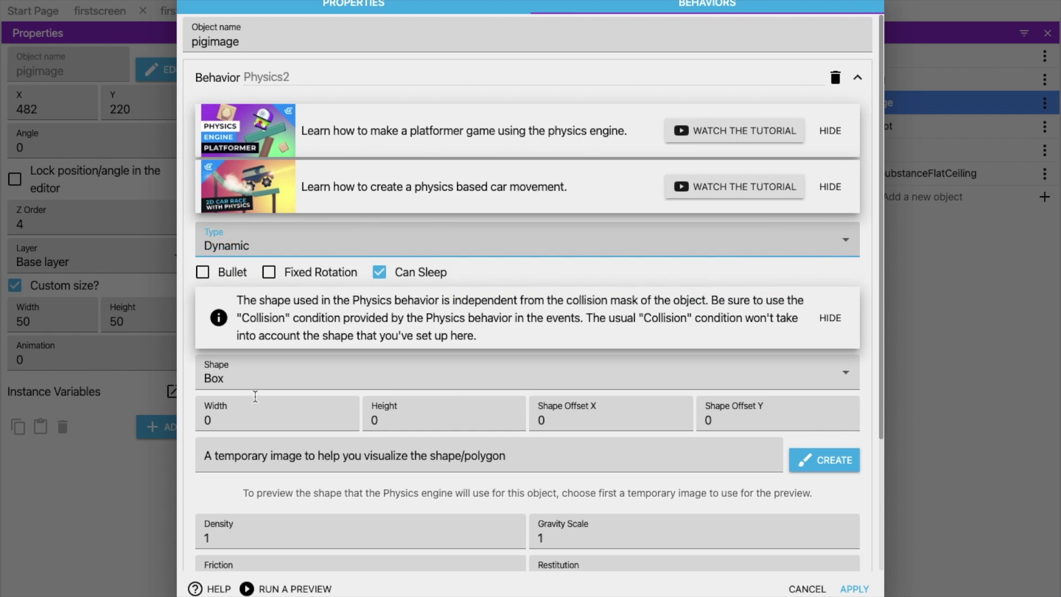
# Set the pig's physics shape to Polygon, apply it and preview the scene.
pyautogui.click(232, 374)
pyautogui.click(265, 411)
pyautogui.click(265, 376)
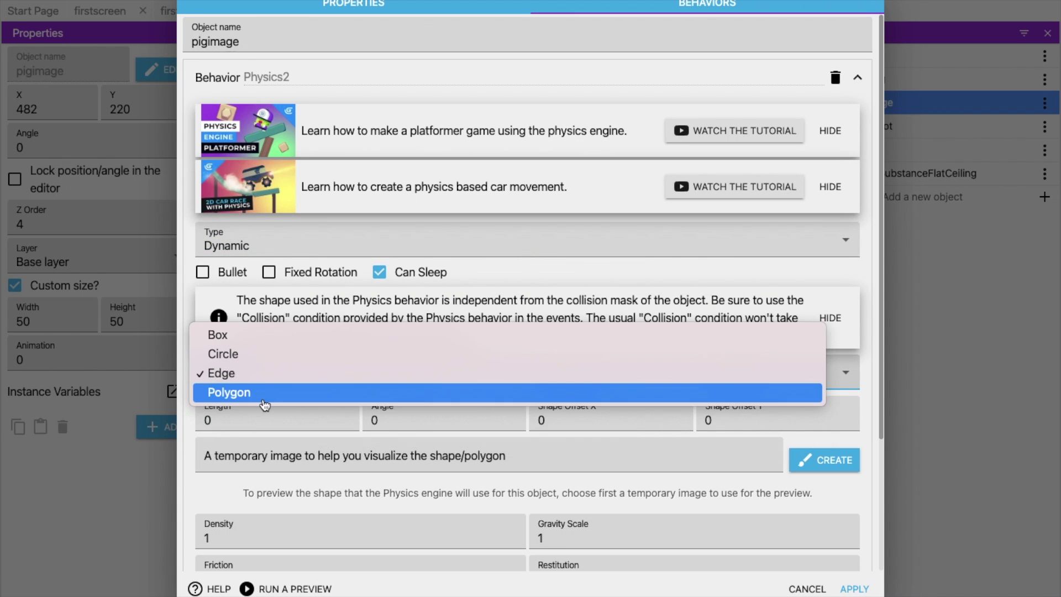
pyautogui.click(268, 393)
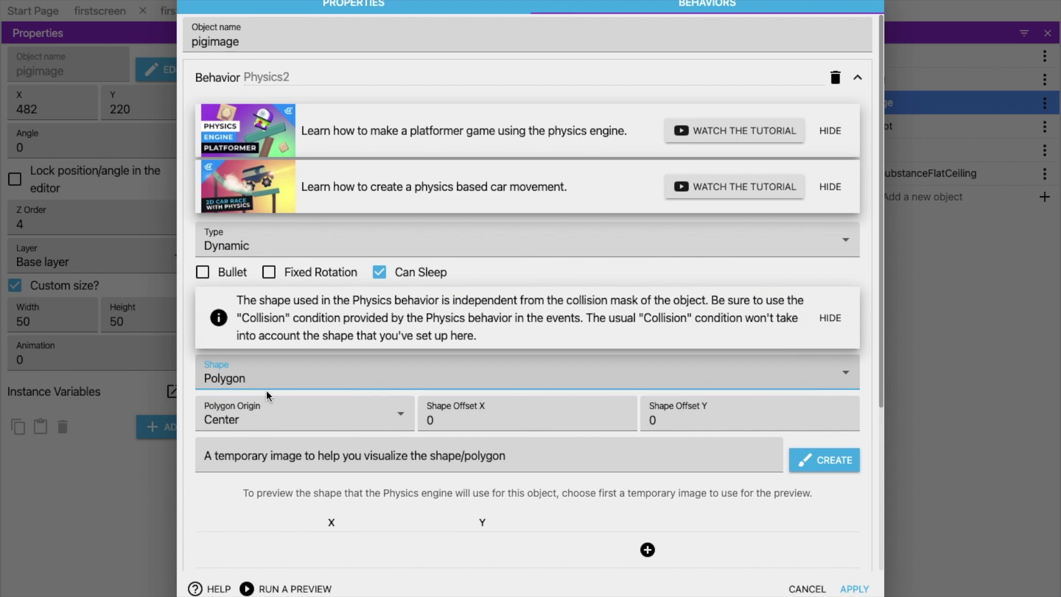
pyautogui.scroll(-3, 331, 454)
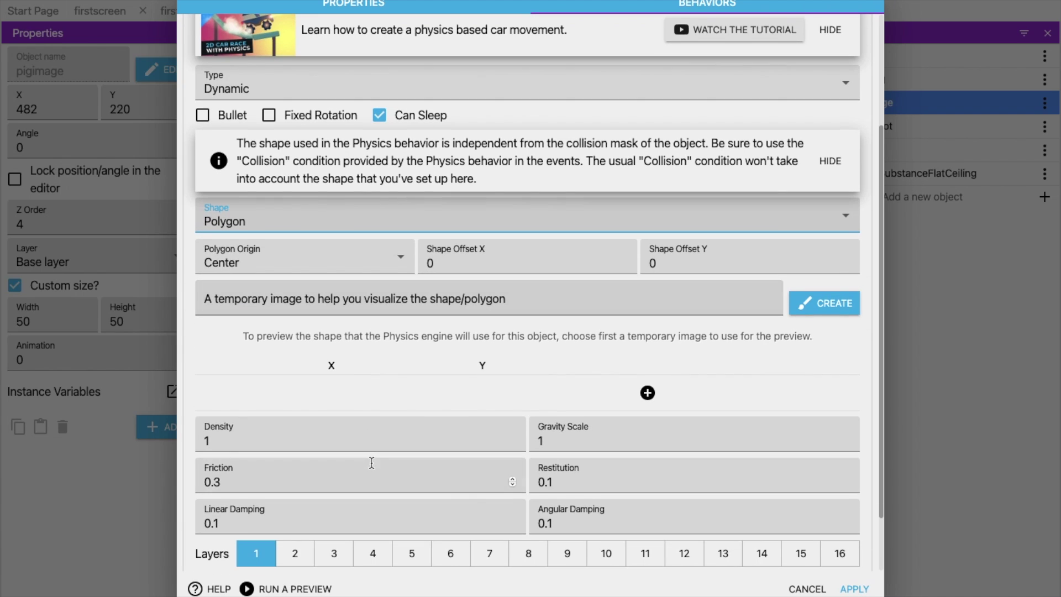
pyautogui.click(855, 589)
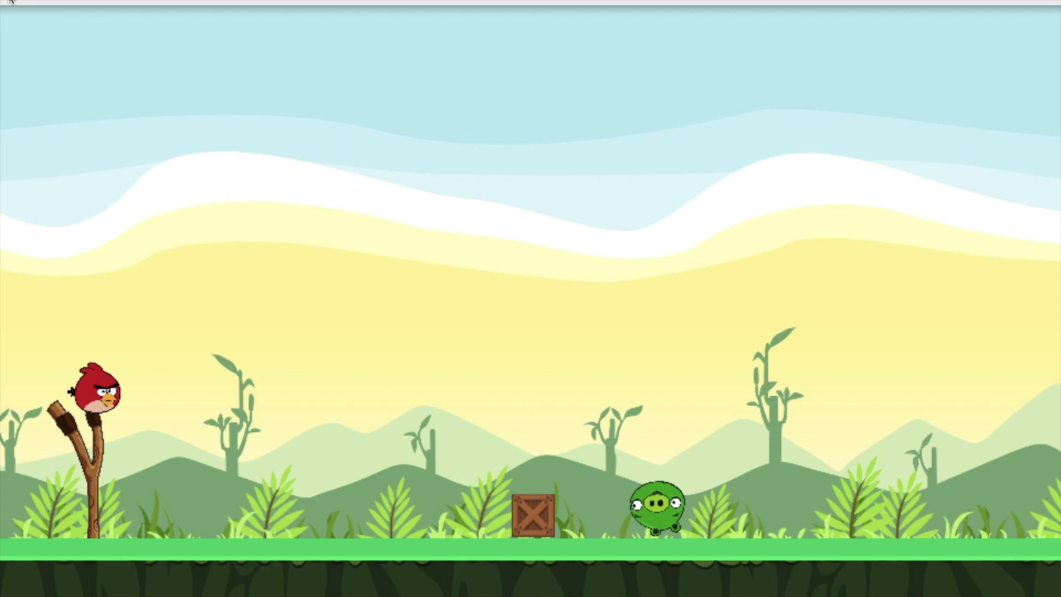
pyautogui.click(9, 3)
pyautogui.click(438, 529)
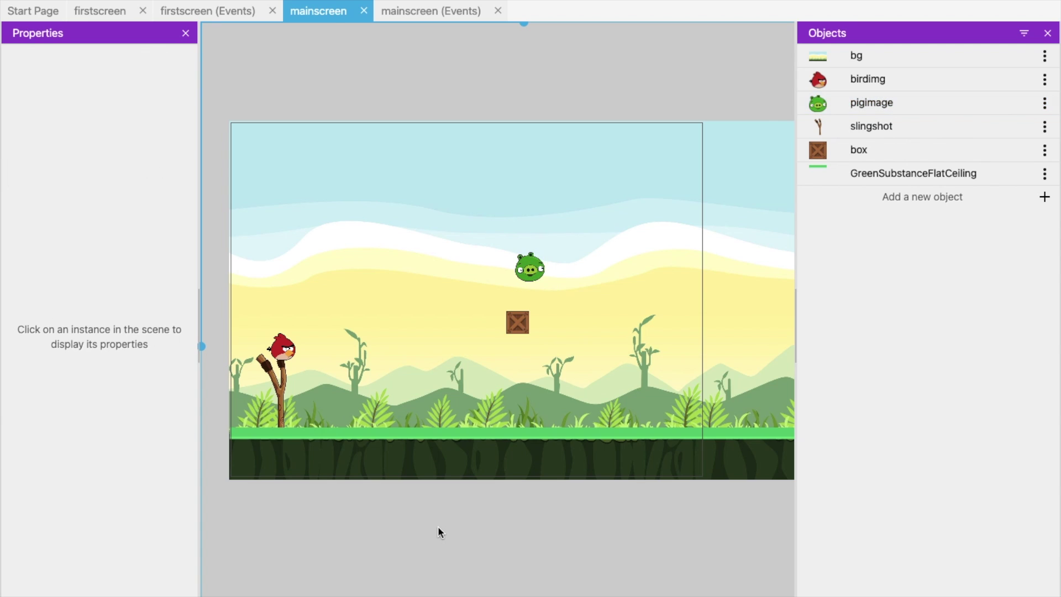
# Move the box down to just above the green platform, at about X 536, Y 467.
pyautogui.moveTo(518, 328); pyautogui.dragTo(582, 515)
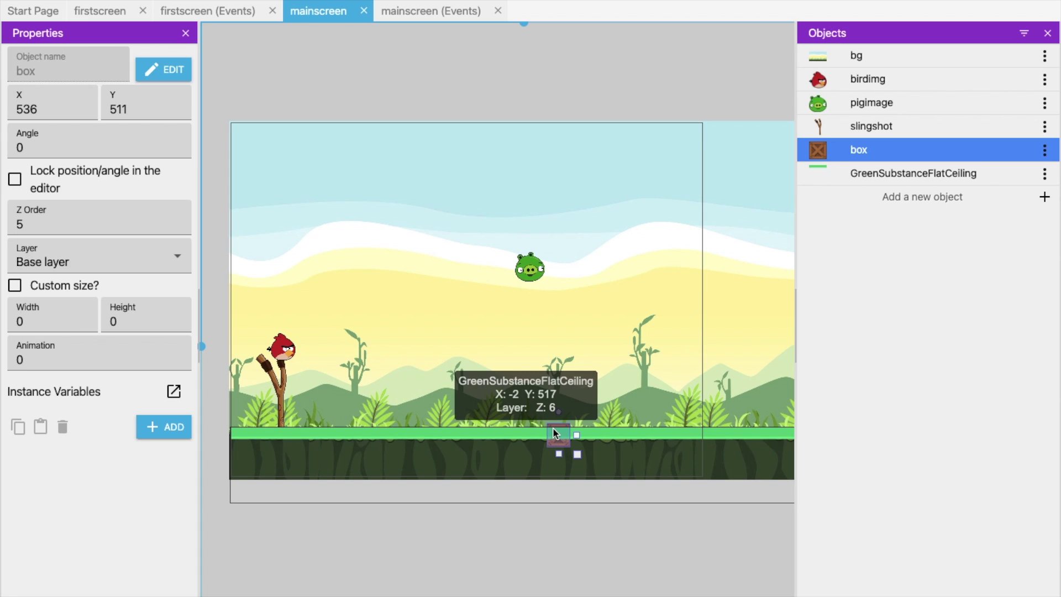
pyautogui.hotkey('shift', 'Up')
pyautogui.hotkey('shift', 'Up')
pyautogui.hotkey('shift', 'Up')
pyautogui.hotkey('shift', 'Up')
pyautogui.hotkey('shift', 'Up')
pyautogui.hotkey('shift', 'Up')
pyautogui.hotkey('shift', 'Up')
pyautogui.hotkey('shift', 'Up')
pyautogui.hotkey('shift', 'Up')
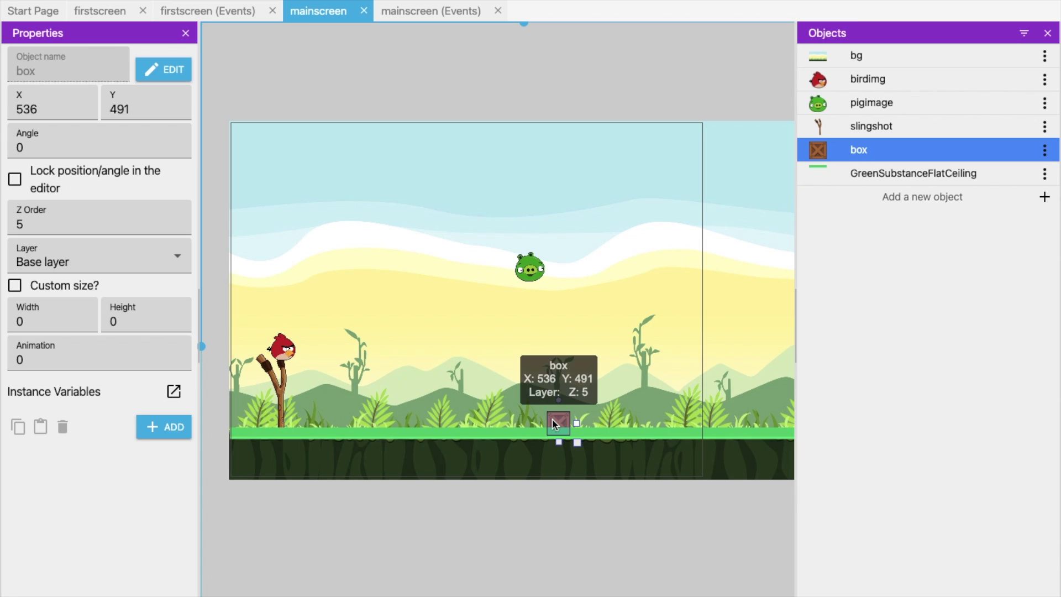
pyautogui.press('Down')
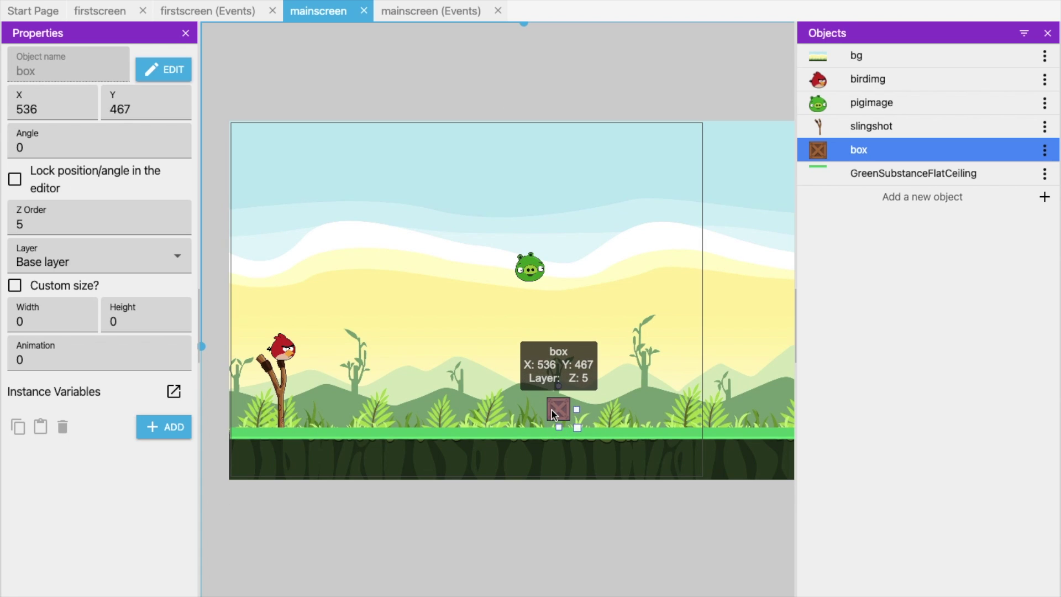
# Duplicate the box into two side-by-side columns of two, and lower the first box onto the platform at about X 534, Y 480.
pyautogui.keyDown('ctrl'); pyautogui.moveTo(554, 412); pyautogui.dragTo(607, 414); pyautogui.keyUp('ctrl')
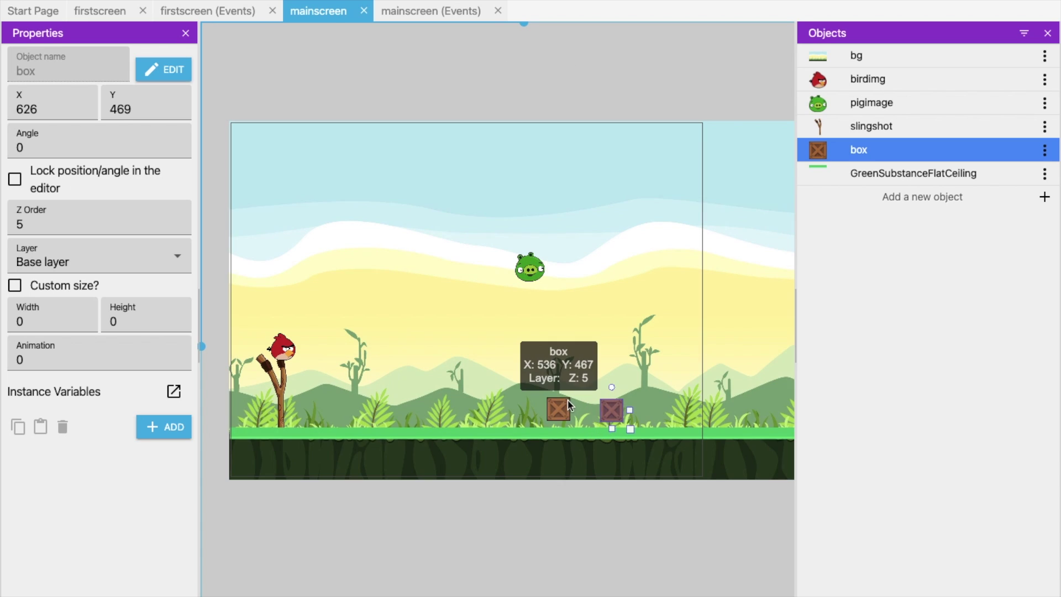
pyautogui.click(564, 415)
pyautogui.keyDown('ctrl'); pyautogui.moveTo(563, 415); pyautogui.dragTo(610, 379); pyautogui.keyUp('ctrl')
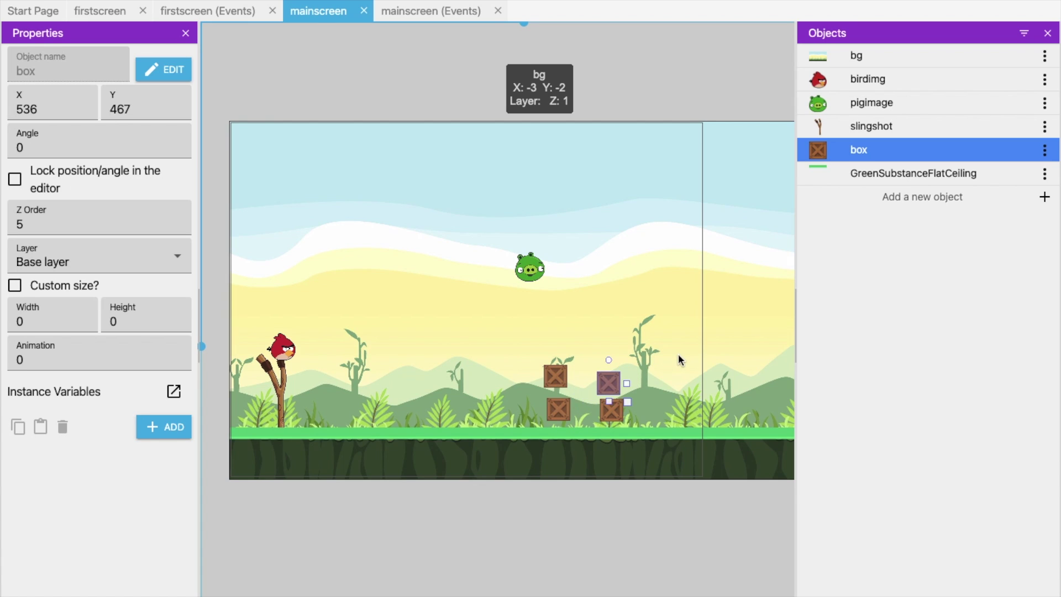
pyautogui.moveTo(564, 405); pyautogui.dragTo(521, 382)
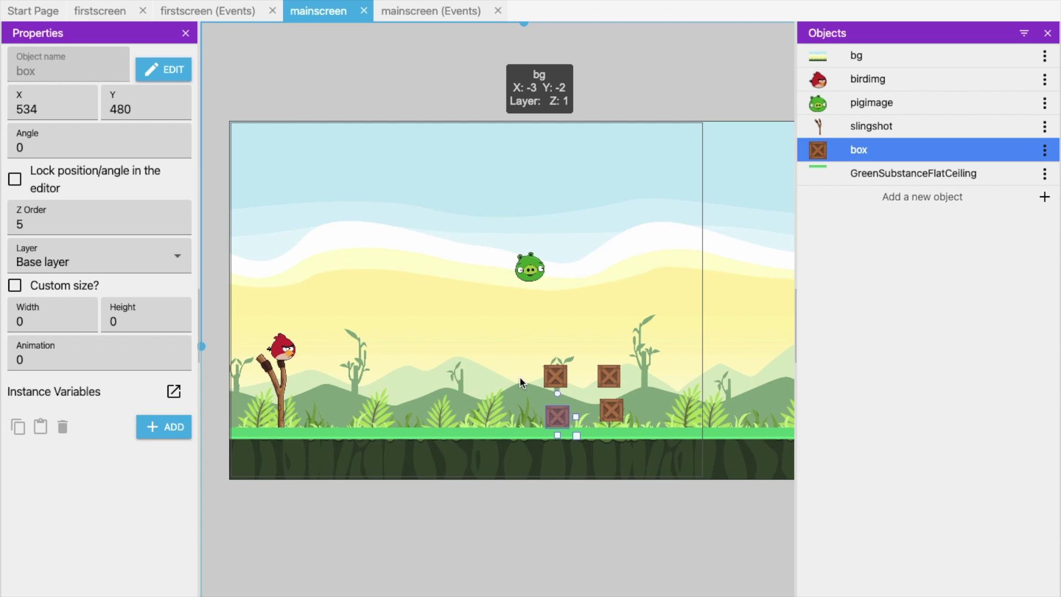
# Align and duplicate the boxes to build two towers of four boxes and a stack of two on the platform.
pyautogui.click(479, 513)
pyautogui.scroll(5, 479, 519)
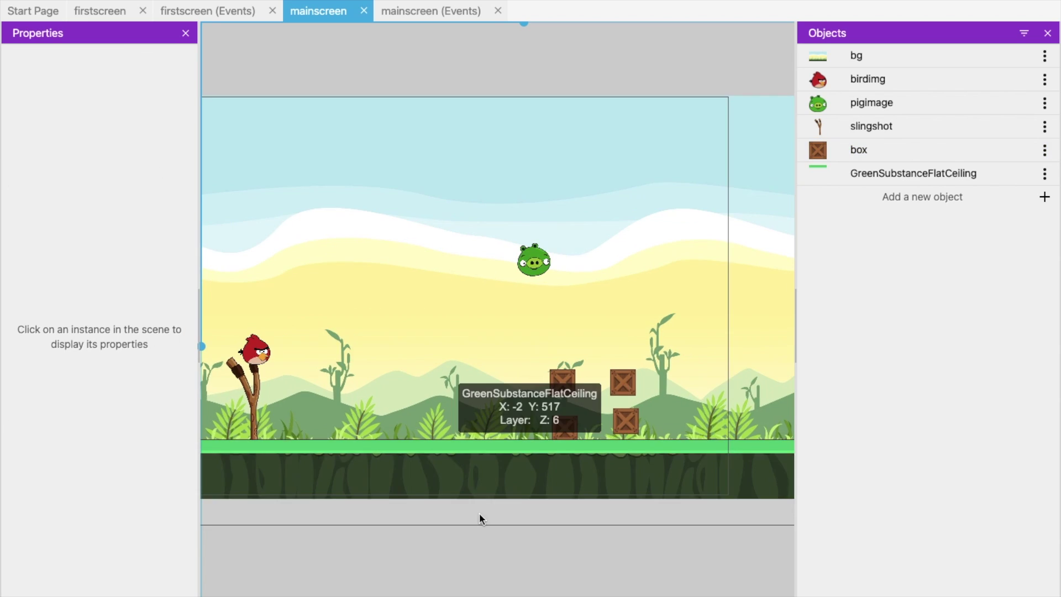
pyautogui.hscroll(3, 484, 330)
pyautogui.moveTo(490, 401); pyautogui.dragTo(492, 428)
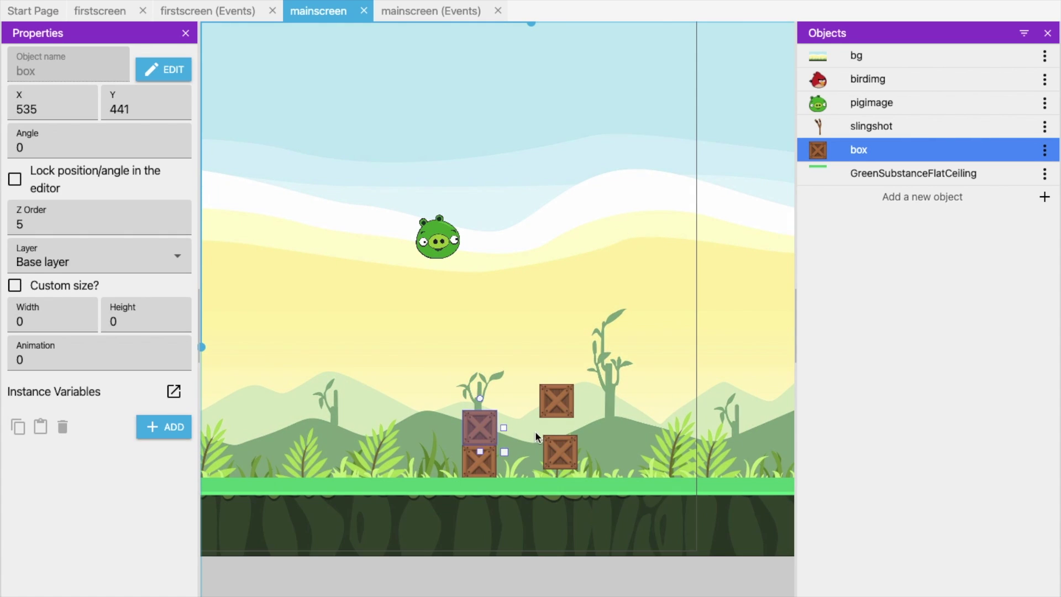
pyautogui.moveTo(552, 413); pyautogui.dragTo(412, 403)
pyautogui.moveTo(558, 442); pyautogui.dragTo(478, 350)
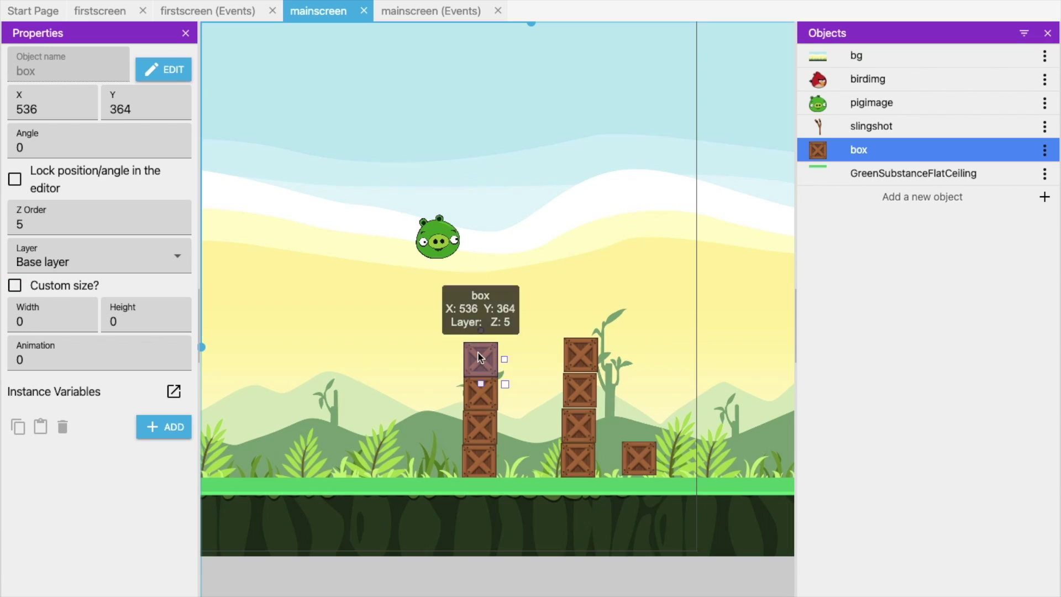
pyautogui.moveTo(714, 436); pyautogui.dragTo(718, 438)
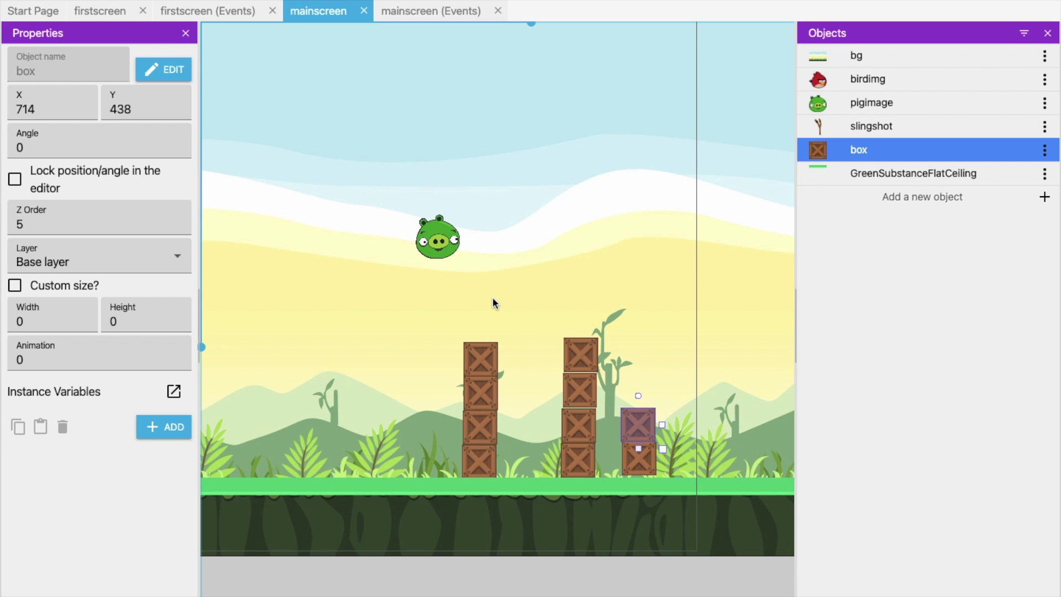
# Place the pig on top of the first tower at about X 532, Y 316, and put a copy of it on the two-box stack.
pyautogui.keyDown('ctrl'); pyautogui.scroll(-3, 492, 297); pyautogui.keyUp('ctrl')
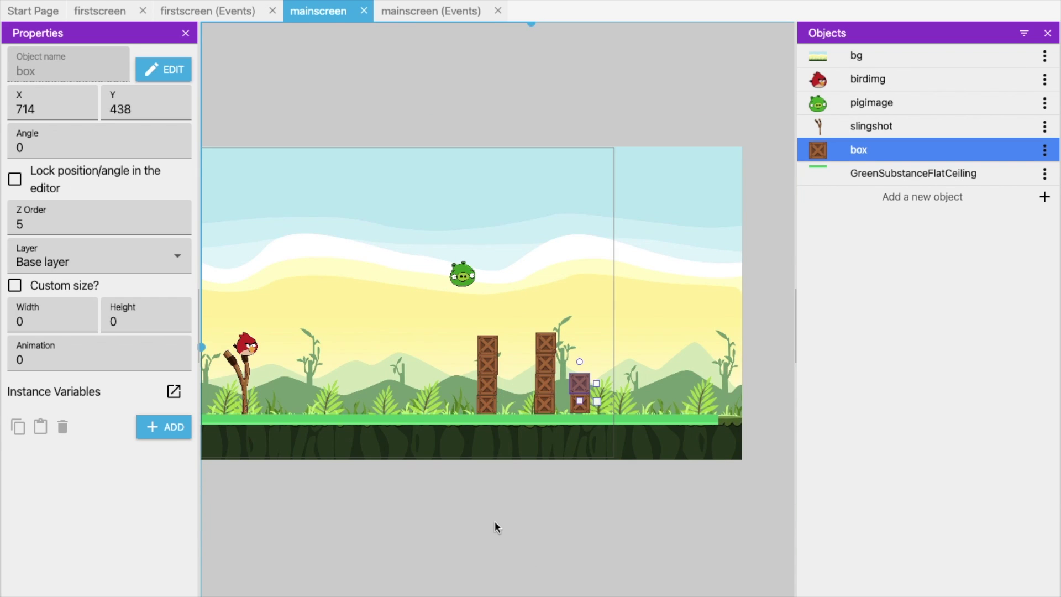
pyautogui.click(495, 521)
pyautogui.hscroll(-2, 495, 521)
pyautogui.moveTo(519, 288); pyautogui.dragTo(555, 351)
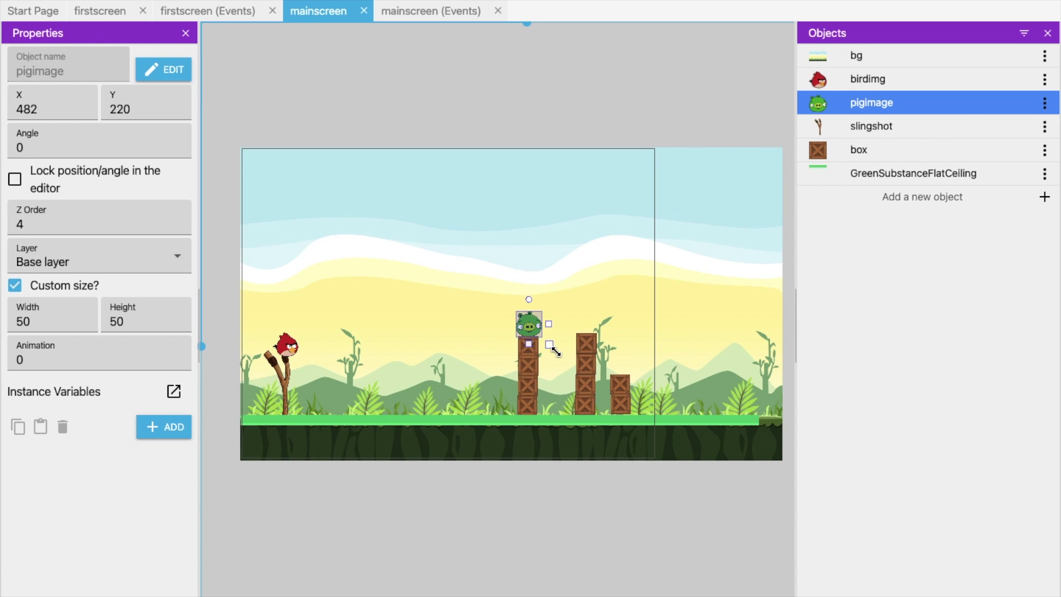
pyautogui.keyDown('ctrl'); pyautogui.moveTo(529, 326); pyautogui.dragTo(616, 360); pyautogui.keyUp('ctrl')
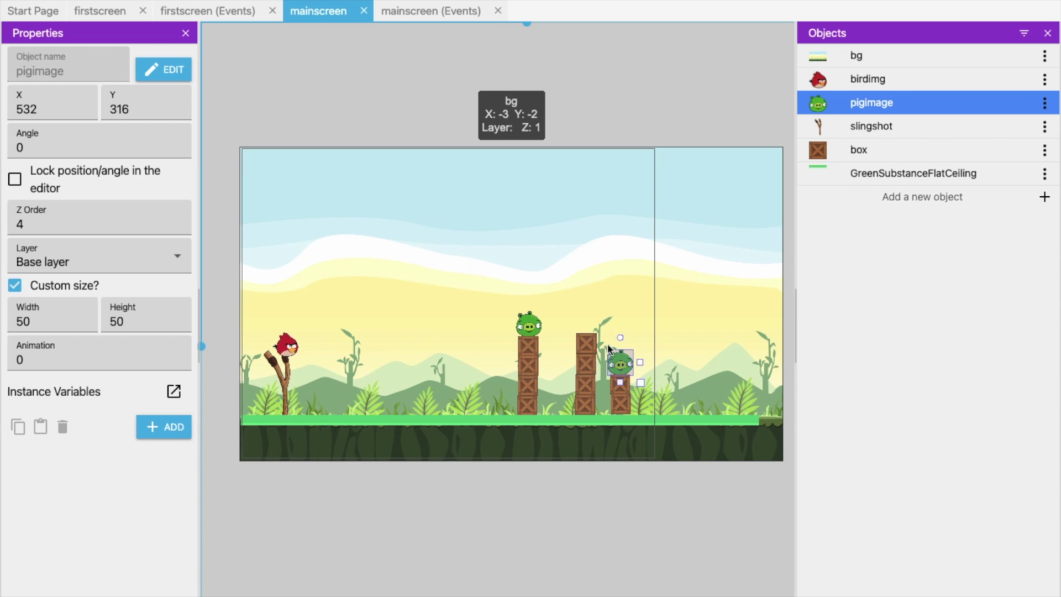
# Put a copy of the pig on top of the second four-box tower and preview the main scene.
pyautogui.click(530, 325)
pyautogui.keyDown('ctrl'); pyautogui.moveTo(597, 329); pyautogui.dragTo(641, 320); pyautogui.keyUp('ctrl')
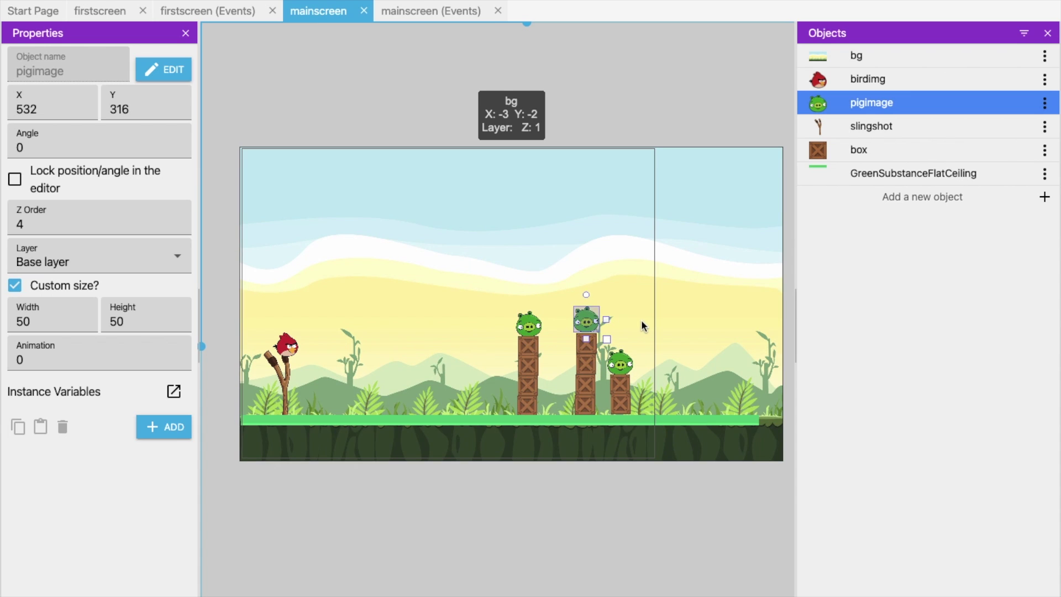
pyautogui.click(62, 1)
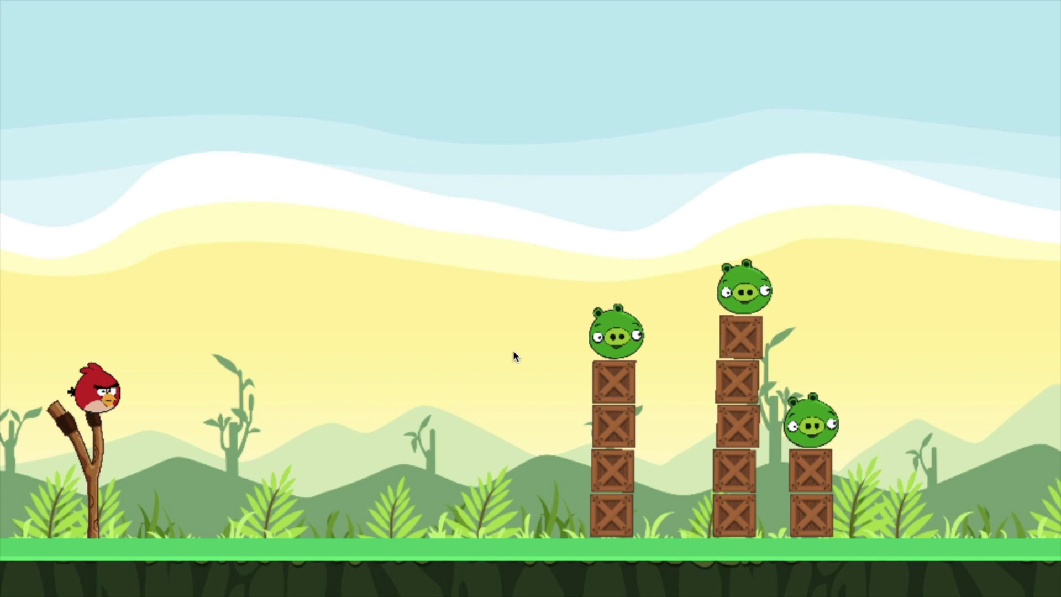
pyautogui.click(10, 3)
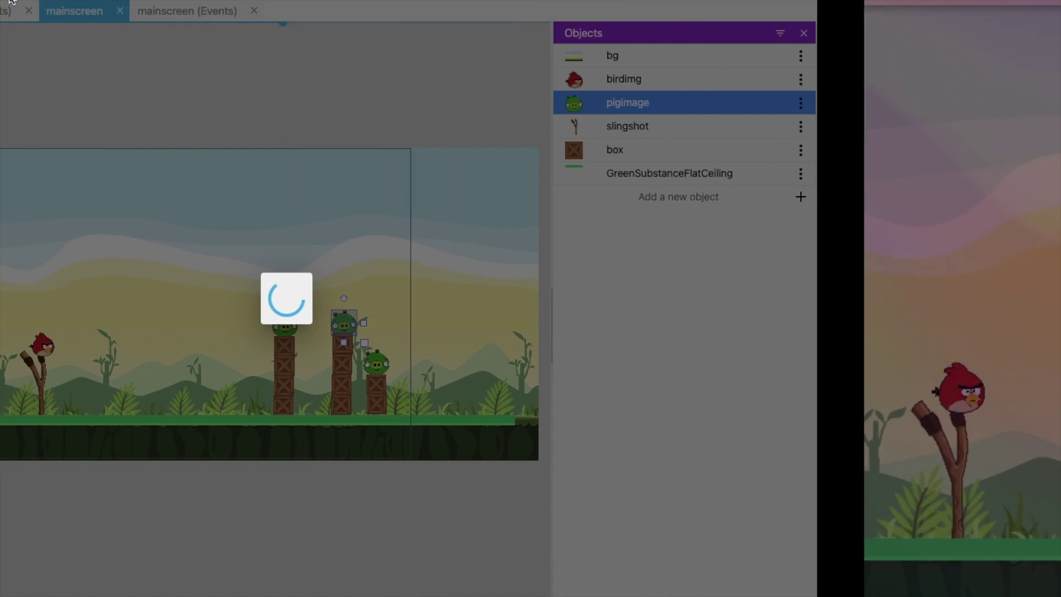
# Add the Physics Engine 2.0 behavior to birdimg with a Circle shape and apply it.
pyautogui.click(285, 346)
pyautogui.rightClick(285, 342)
pyautogui.click(327, 370)
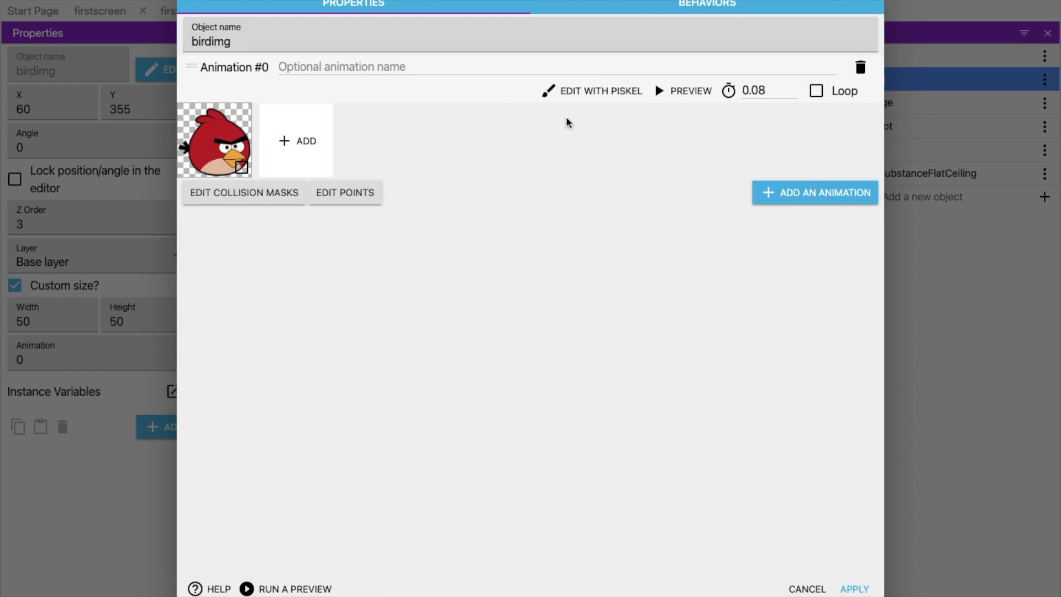
pyautogui.click(686, 6)
pyautogui.click(749, 287)
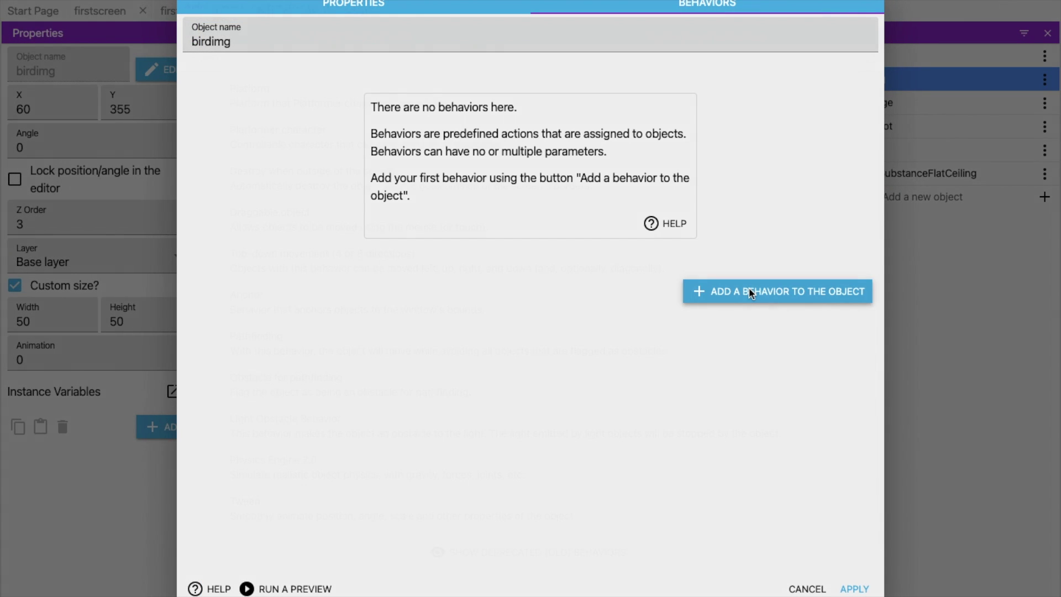
pyautogui.click(677, 480)
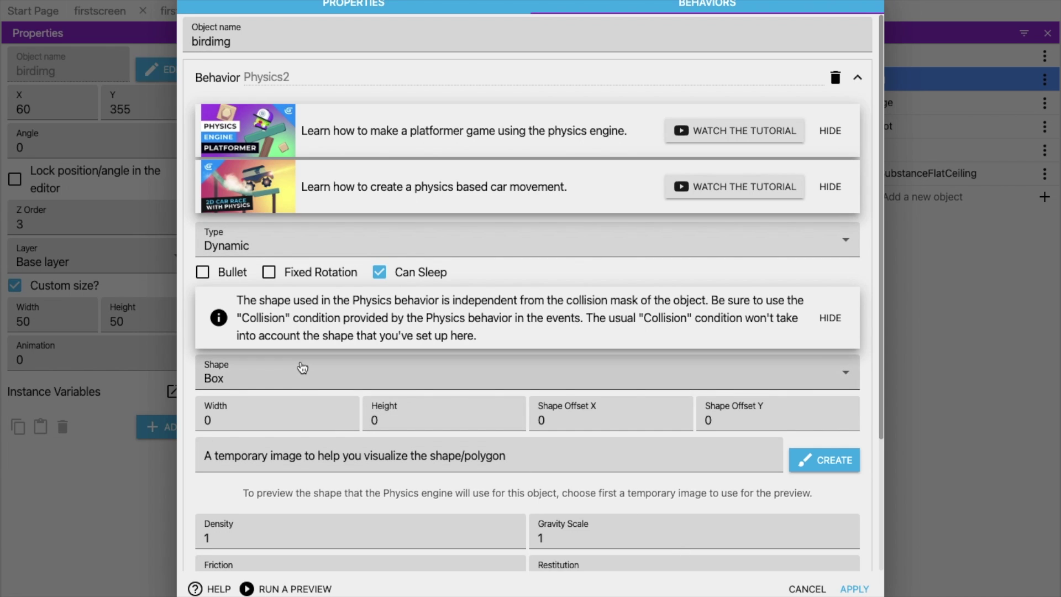
pyautogui.click(301, 369)
pyautogui.click(293, 392)
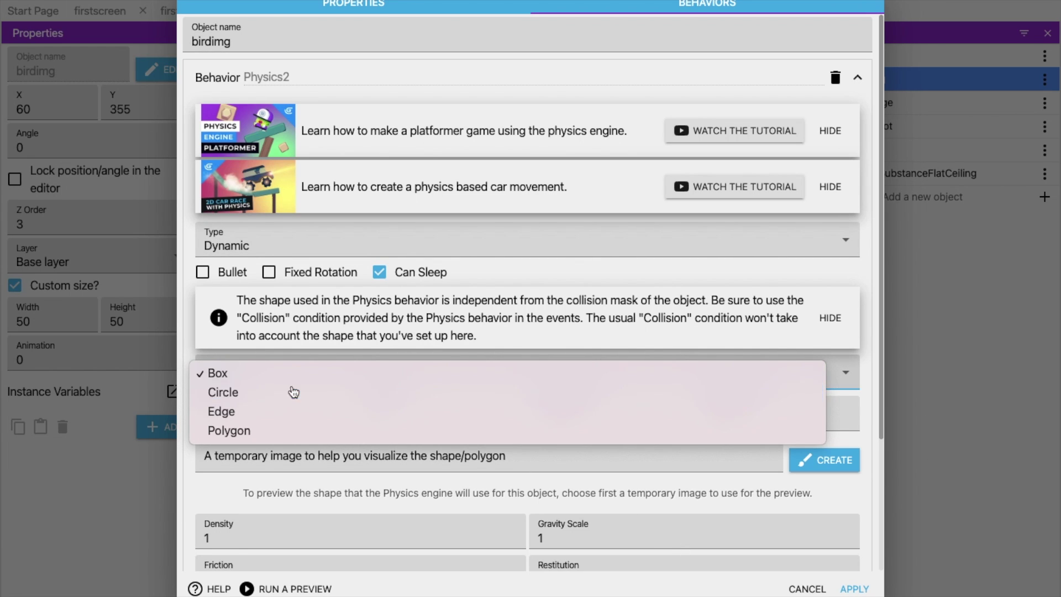
pyautogui.click(854, 588)
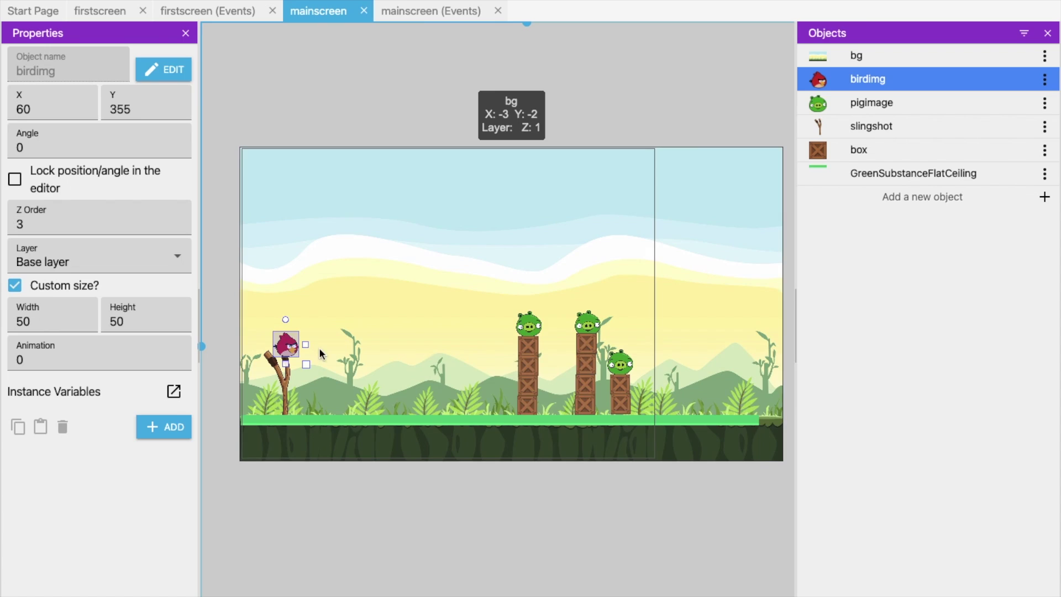
# Add the Physics Engine 2.0 behavior to the slingshot, set its body type, and apply it.
pyautogui.click(278, 402)
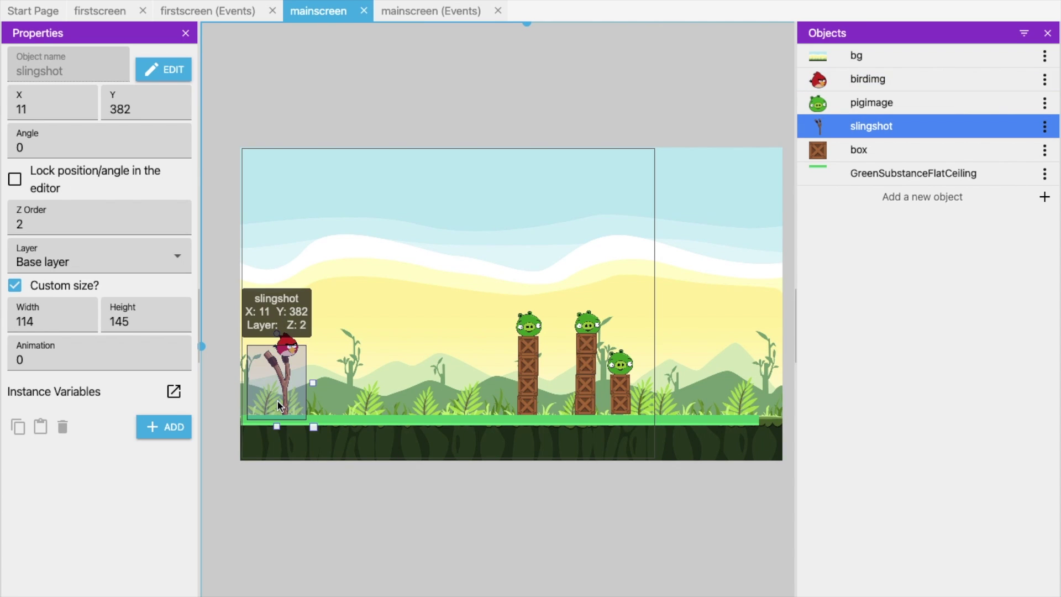
pyautogui.rightClick(278, 403)
pyautogui.click(337, 427)
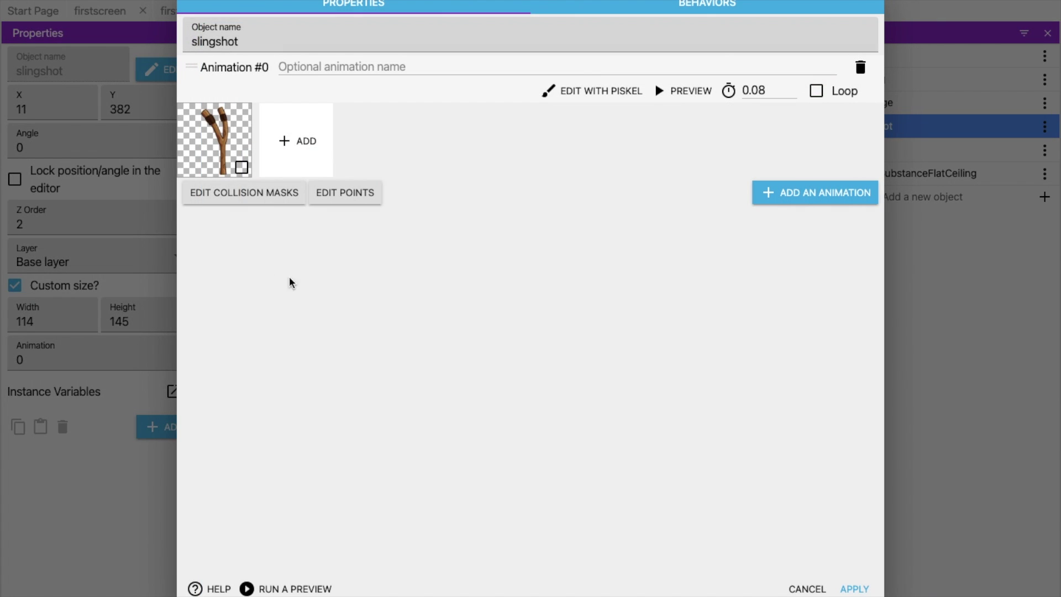
pyautogui.click(691, 4)
pyautogui.click(748, 291)
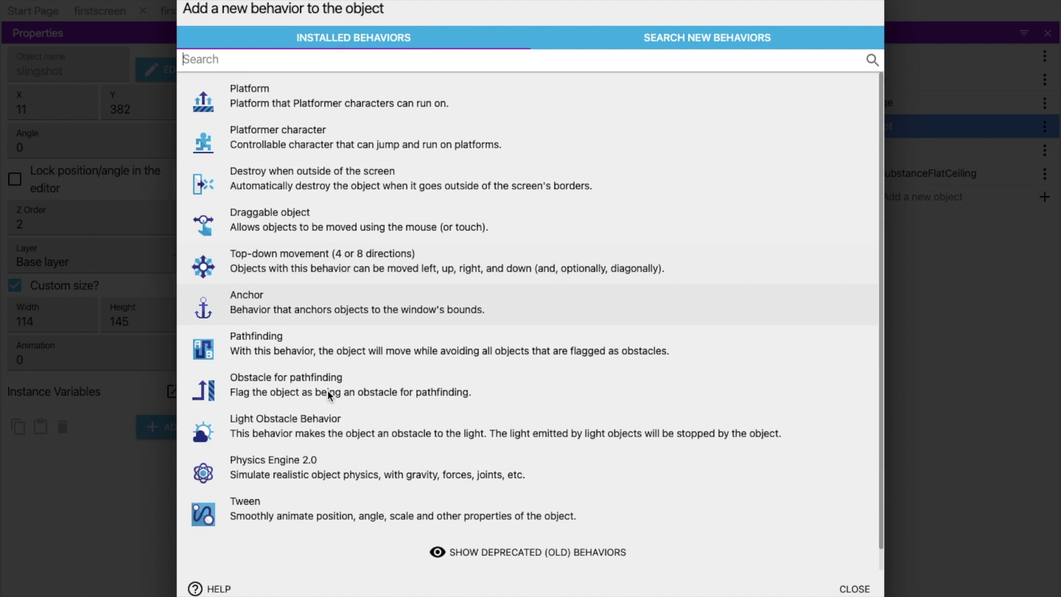
pyautogui.click(321, 463)
pyautogui.click(239, 237)
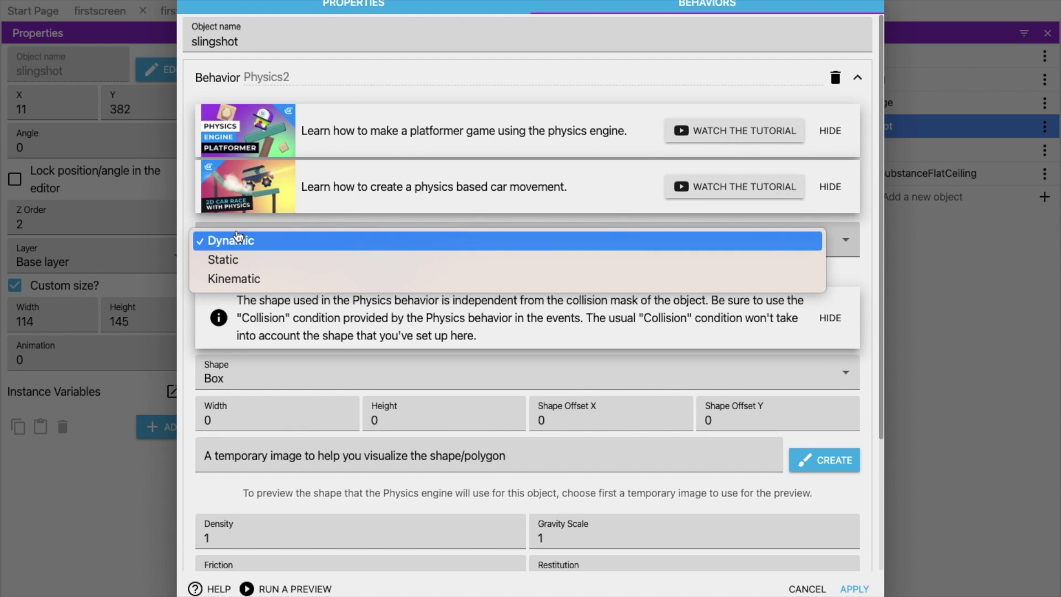
pyautogui.press('Escape')
pyautogui.press('Down')
pyautogui.click(854, 589)
# Move the bird slightly left so it sits between the slingshot's two prongs.
pyautogui.click(431, 547)
pyautogui.click(285, 345)
pyautogui.moveTo(285, 346); pyautogui.dragTo(276, 343)
pyautogui.click(535, 572)
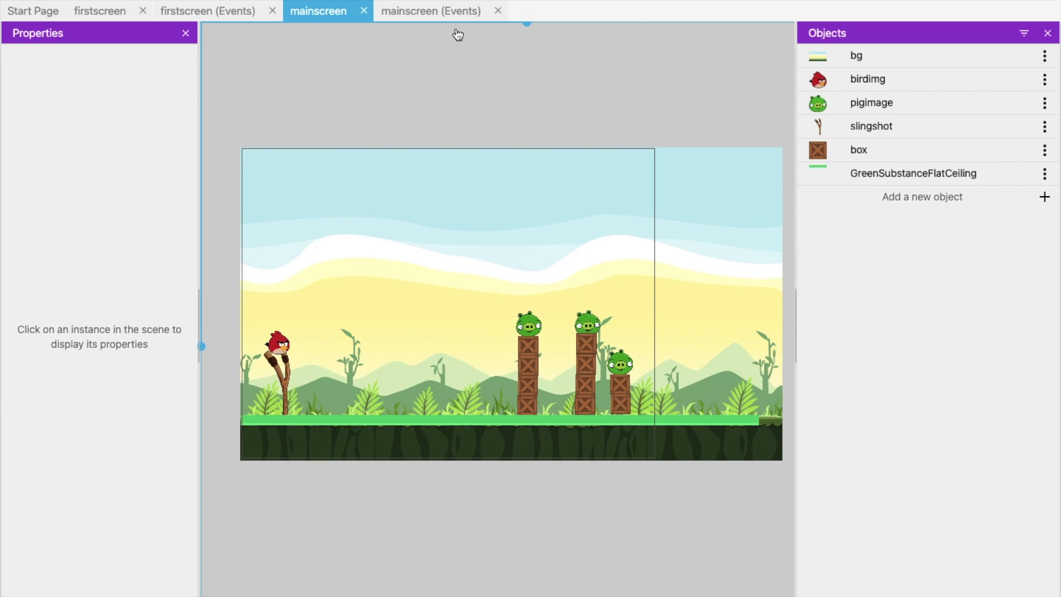
# Add an event to the mainscreen events with the condition Mouse button pressed or touch held for the Left (primary) button.
pyautogui.click(423, 18)
pyautogui.click(69, 37)
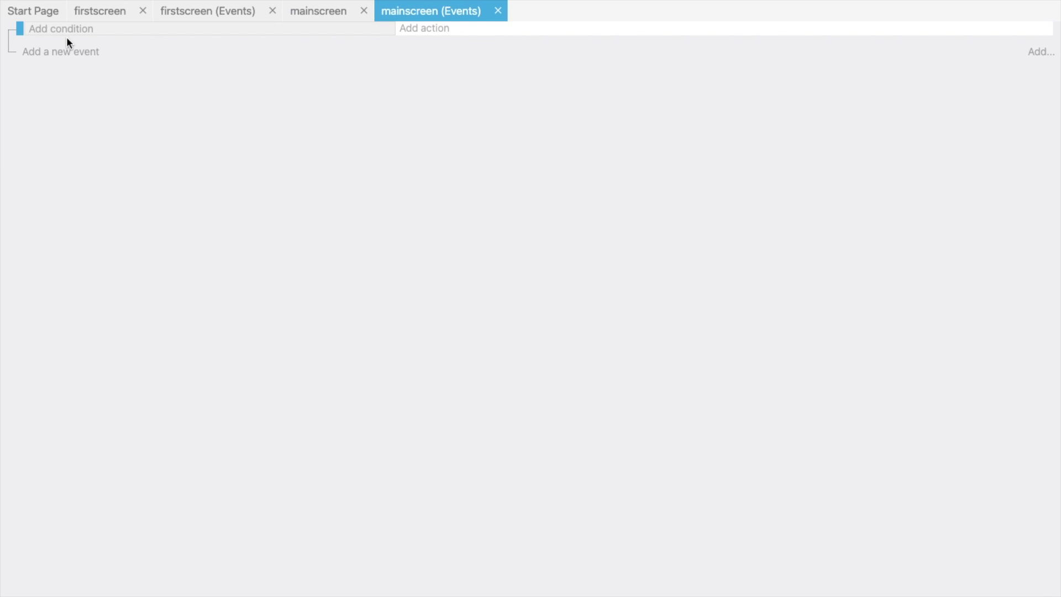
pyautogui.click(71, 33)
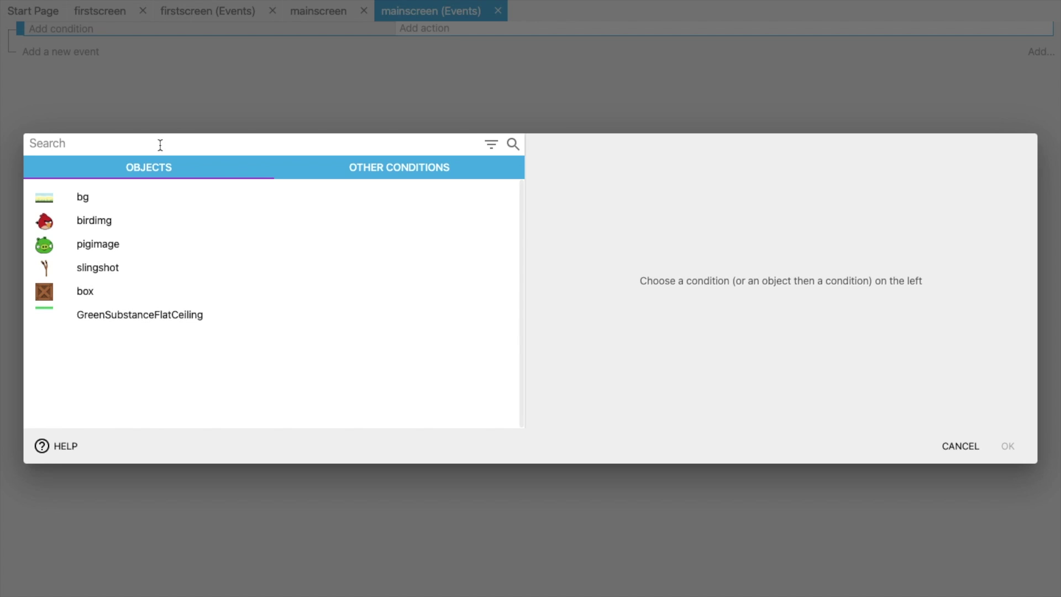
pyautogui.write('mouse')
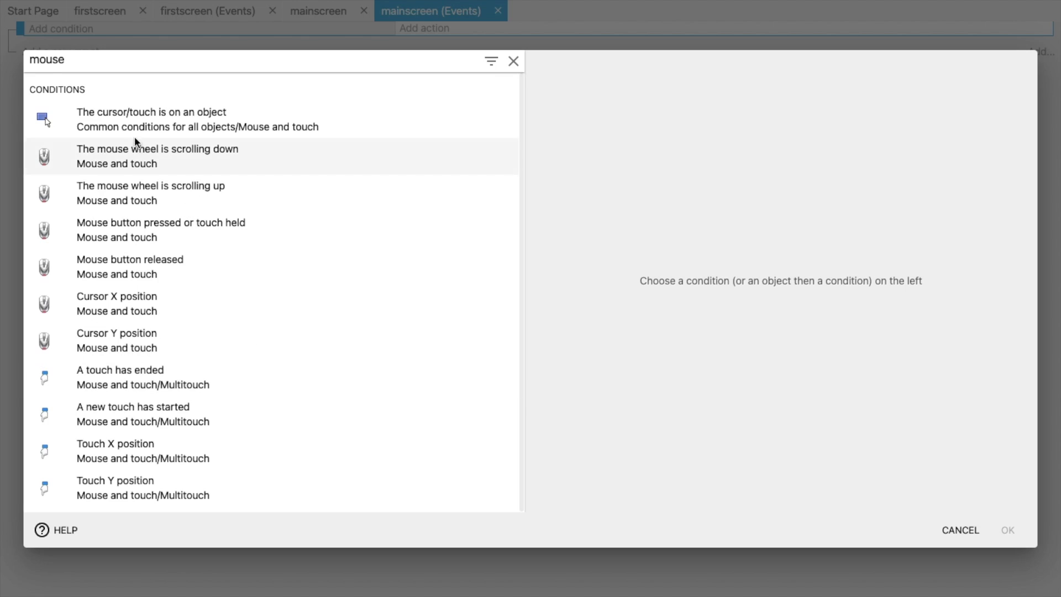
pyautogui.click(204, 231)
pyautogui.click(660, 118)
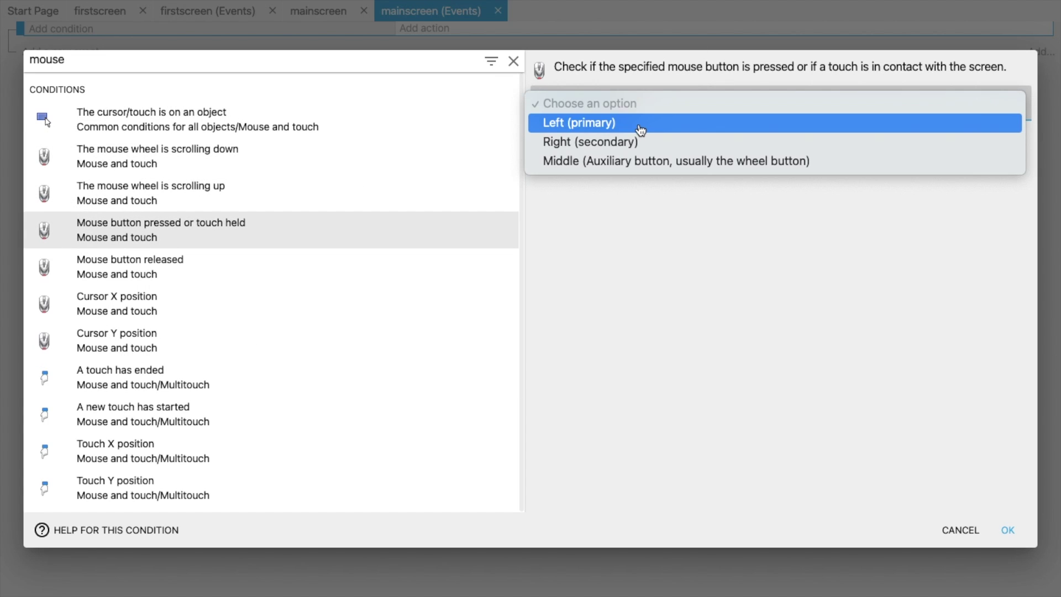
pyautogui.click(639, 128)
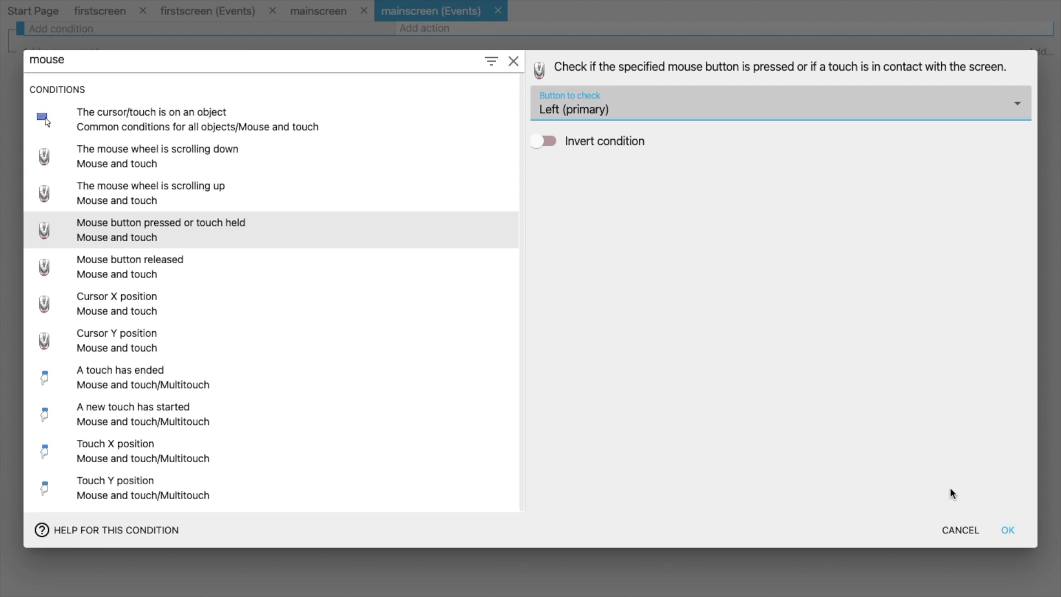
pyautogui.click(1007, 530)
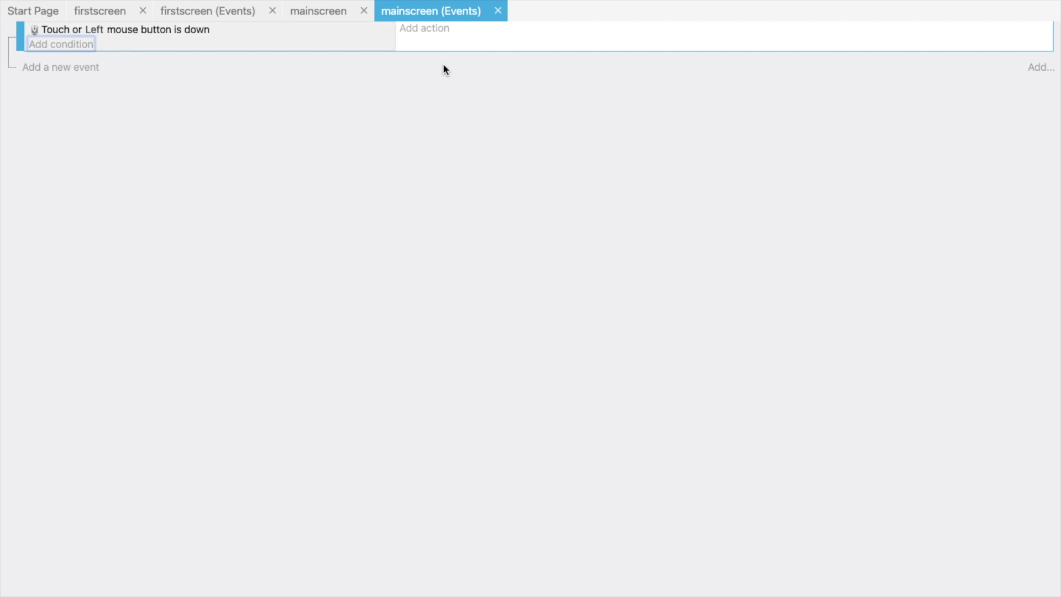
# Start a birdimg action for the mouse-button event using Apply force toward position.
pyautogui.click(423, 34)
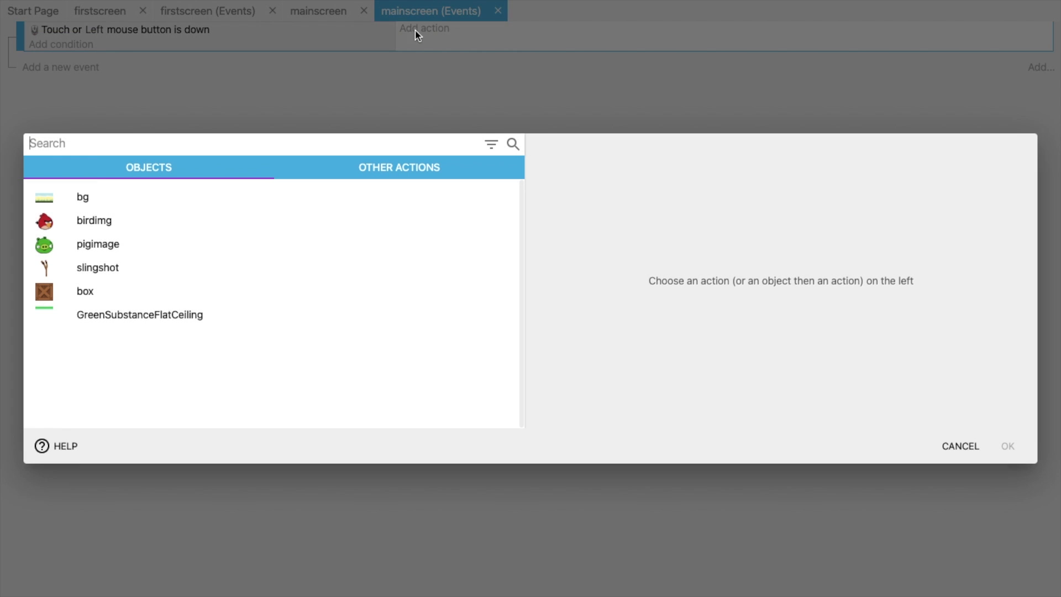
pyautogui.click(121, 214)
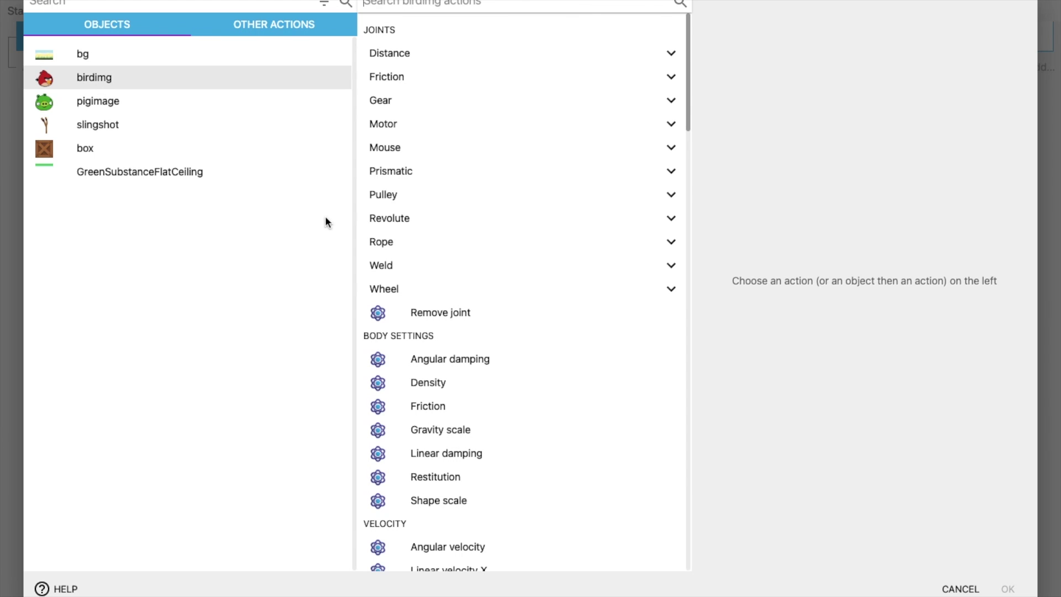
pyautogui.write('for')
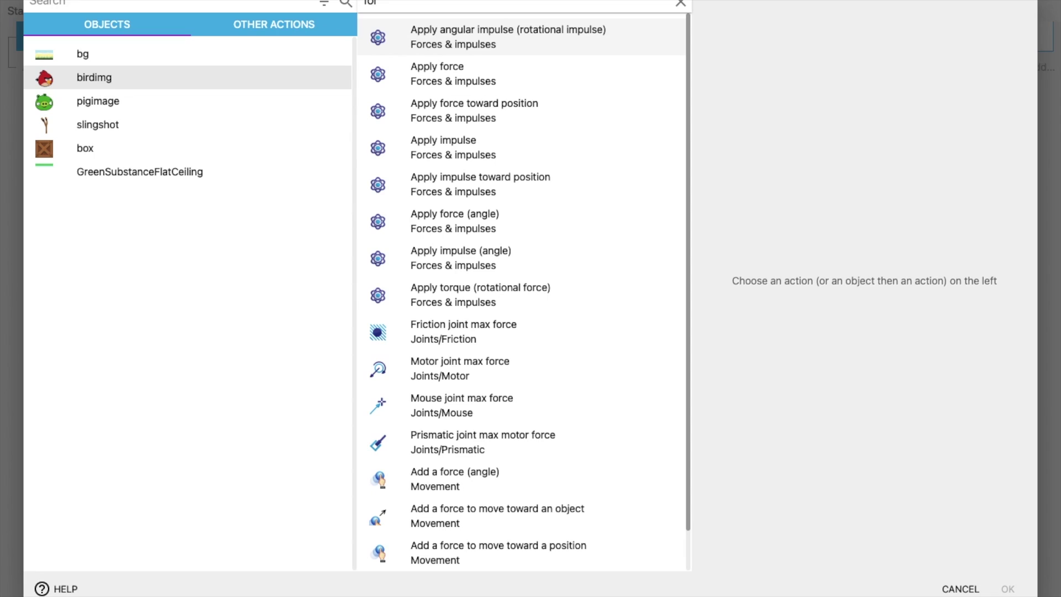
pyautogui.write('ce')
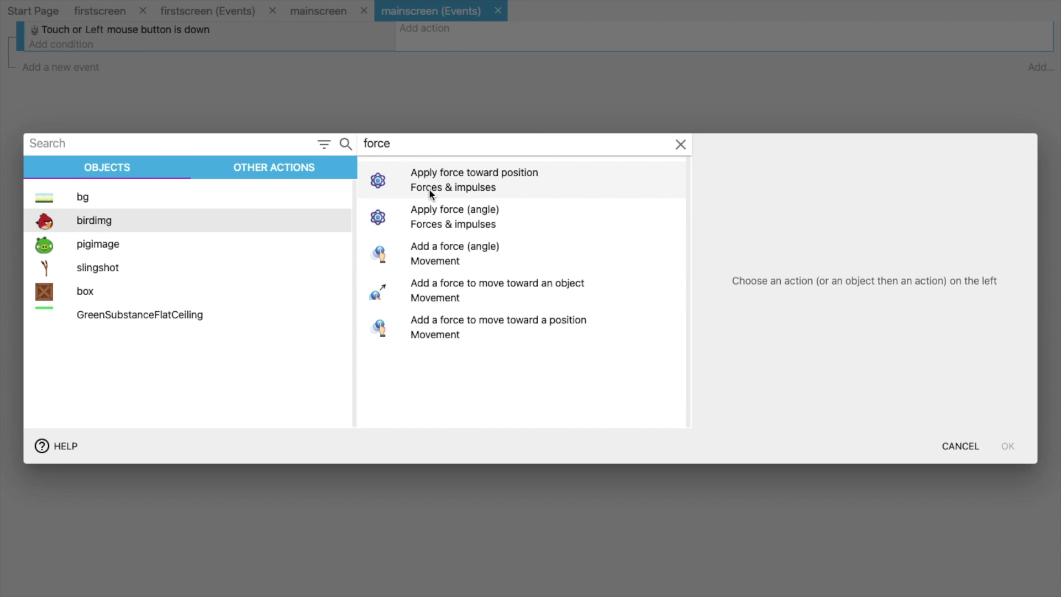
pyautogui.click(489, 188)
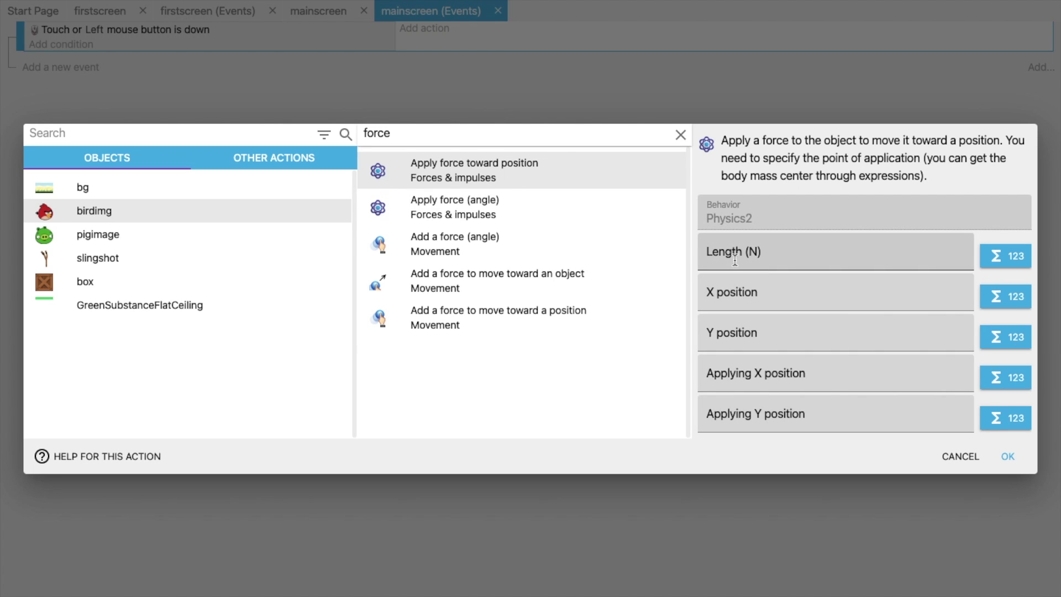
# Set the force action's X position to MouseX("",0).
pyautogui.click(727, 297)
pyautogui.write('Mou')
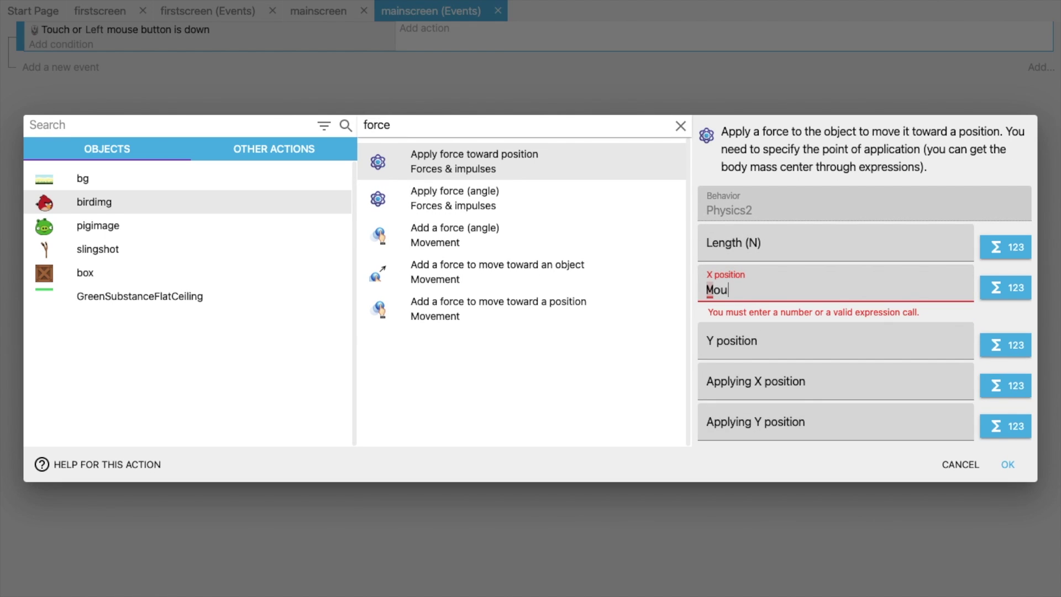
pyautogui.write('seX(')
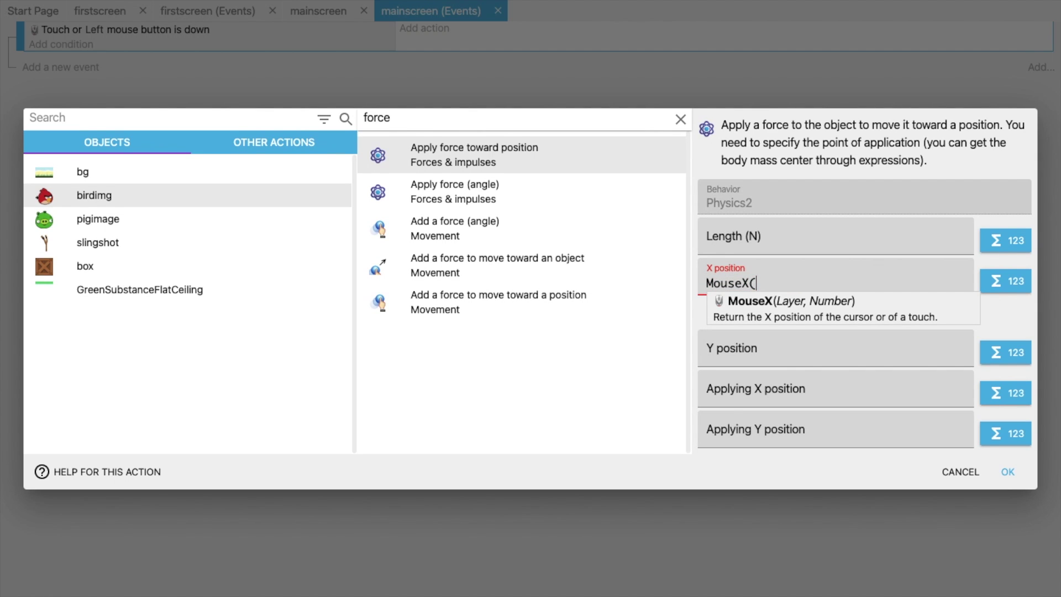
pyautogui.write('"",0)')
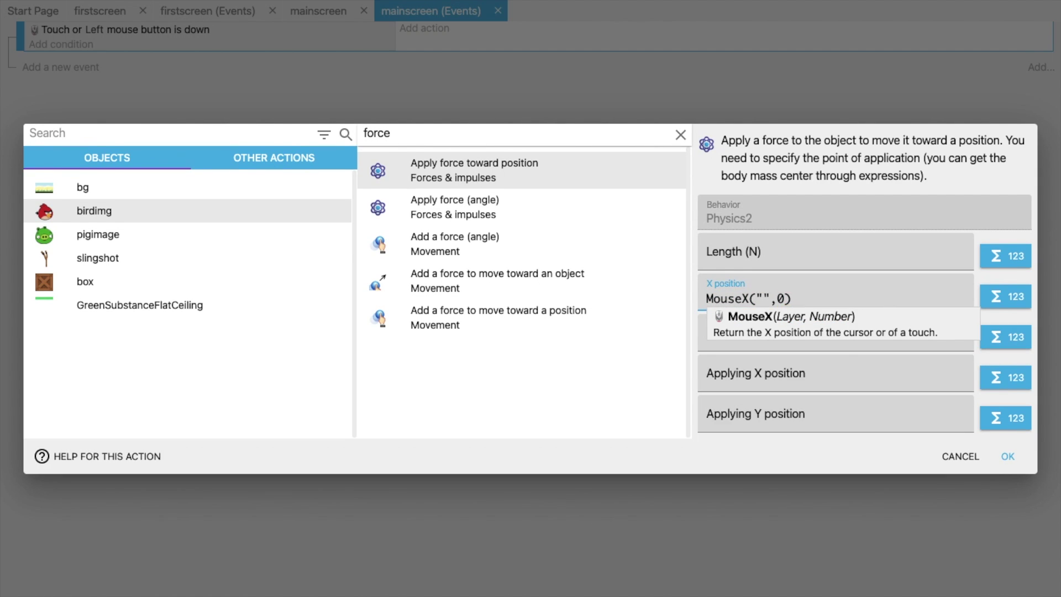
# Set the force action's Y position to MouseY("",0) by adapting a copy of the X expression, and add the action.
pyautogui.press('super+a')
pyautogui.press('super+c')
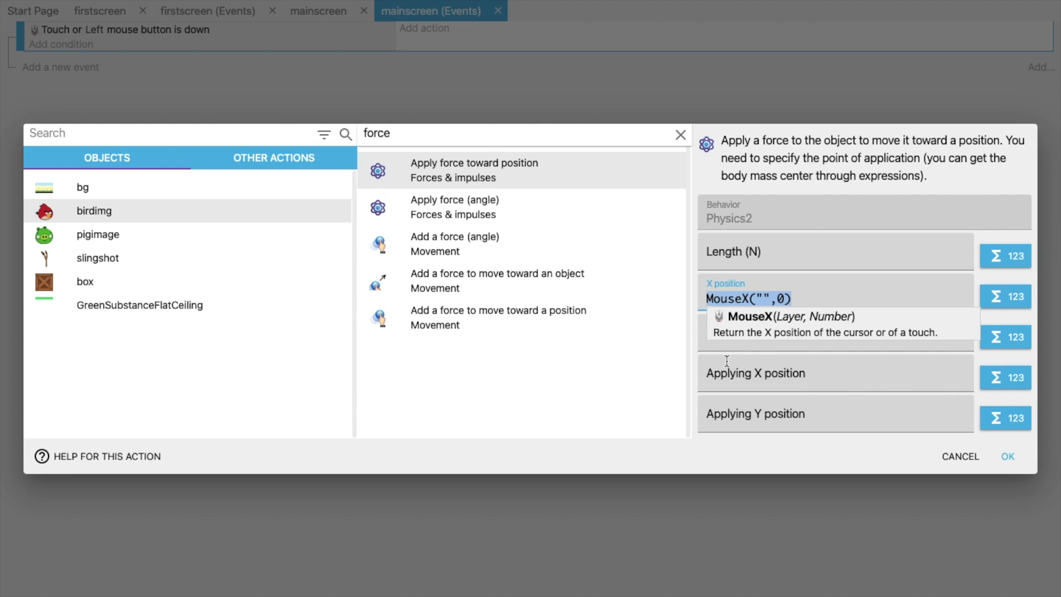
pyautogui.click(725, 335)
pyautogui.press('super+v')
pyautogui.click(749, 339)
pyautogui.press('BackSpace')
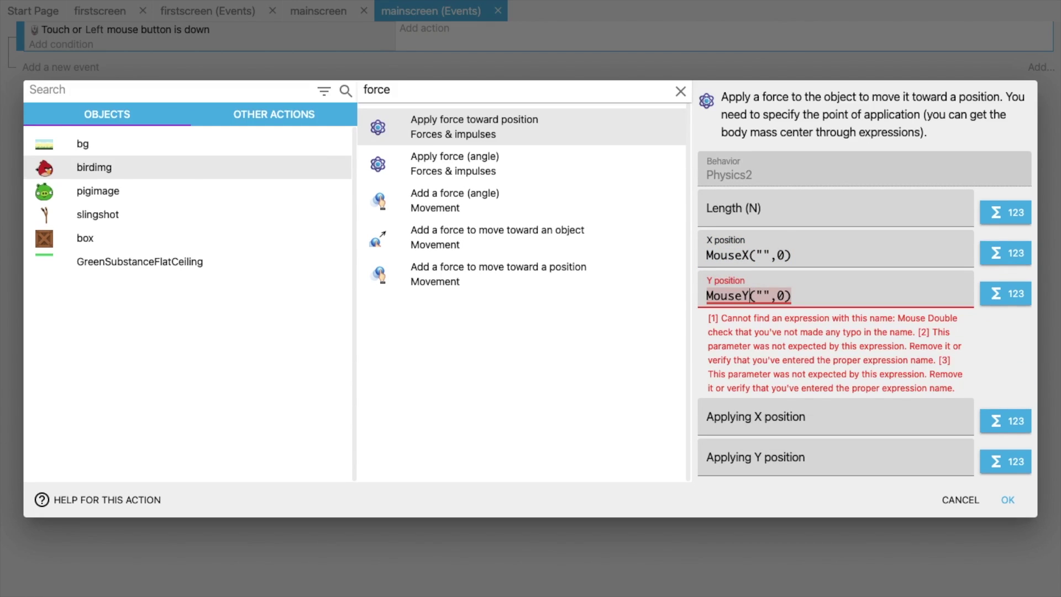
pyautogui.write('Y')
pyautogui.click(720, 381)
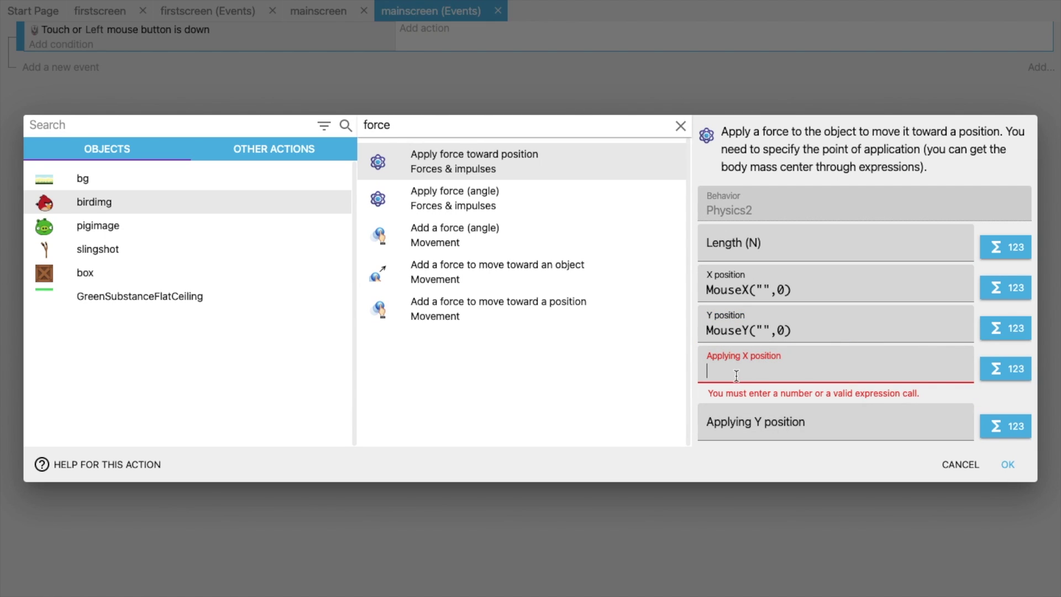
pyautogui.click(1008, 464)
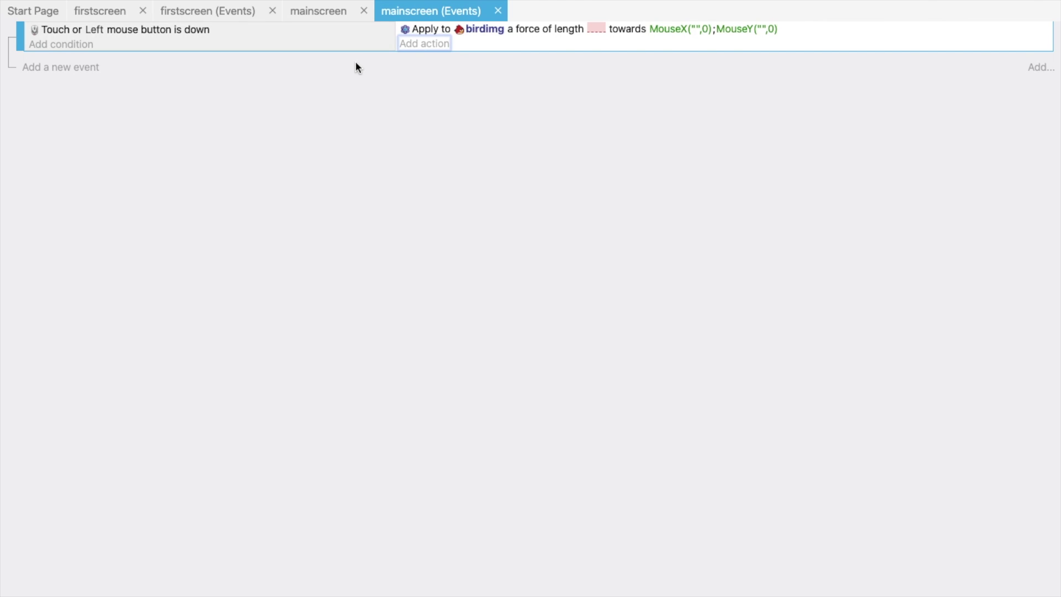
# Open the slingshot object from the mainscreen scene for editing and bring up its points editor.
pyautogui.click(307, 12)
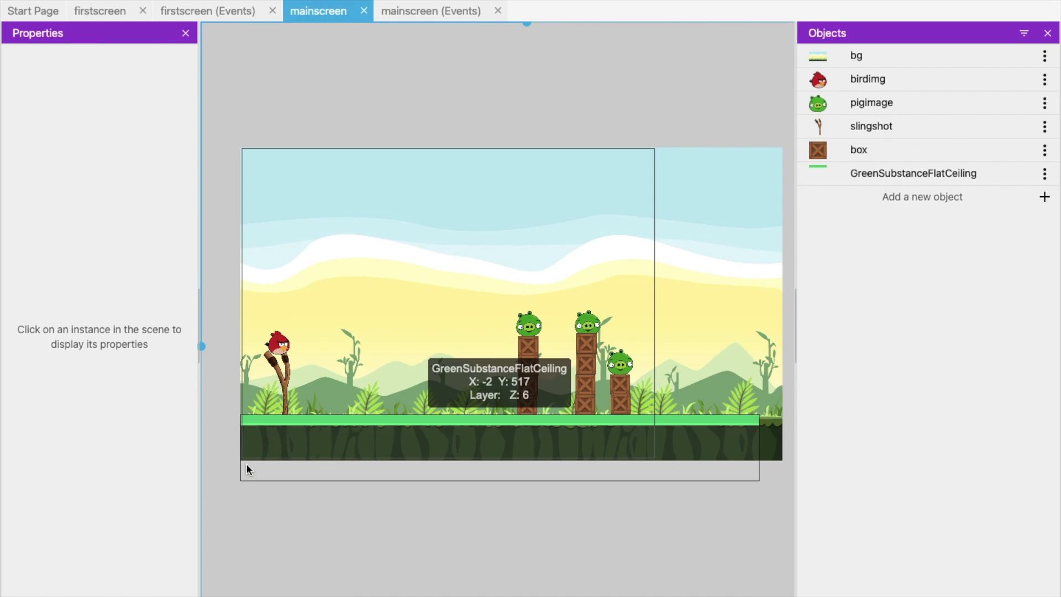
pyautogui.click(287, 381)
pyautogui.rightClick(287, 382)
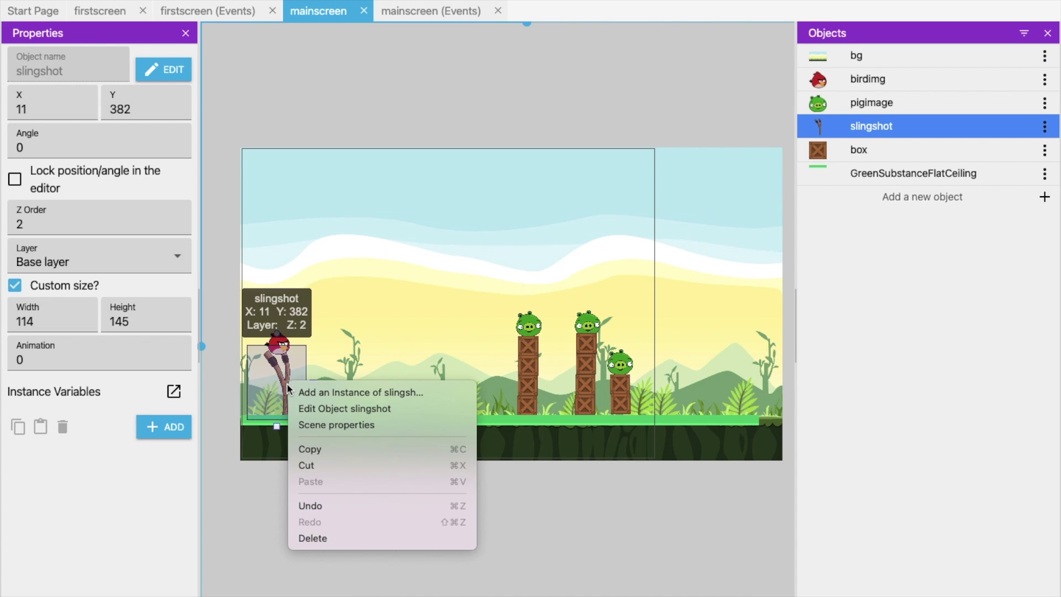
pyautogui.click(333, 411)
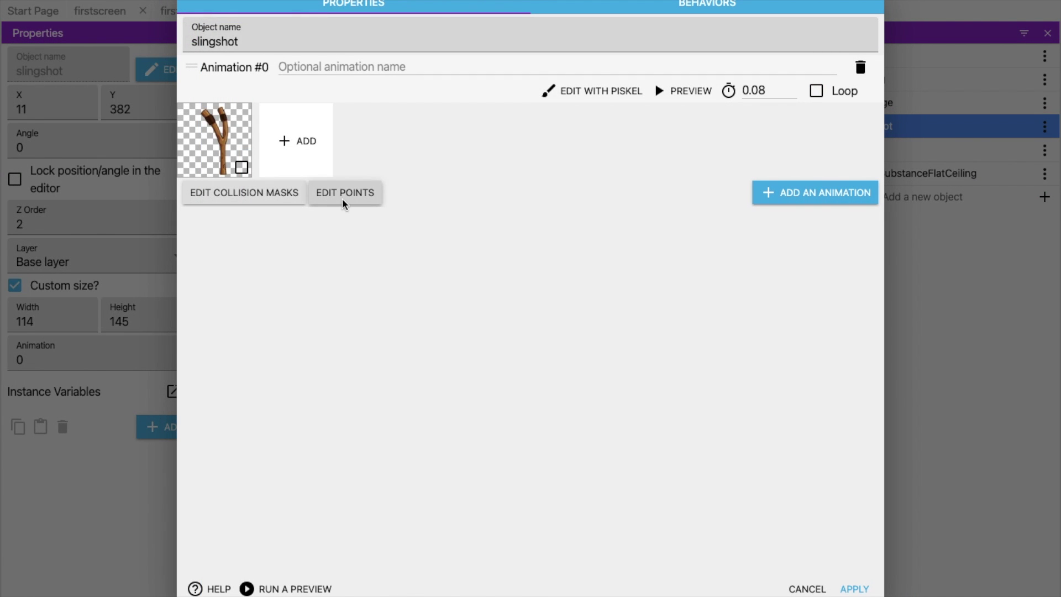
pyautogui.click(342, 199)
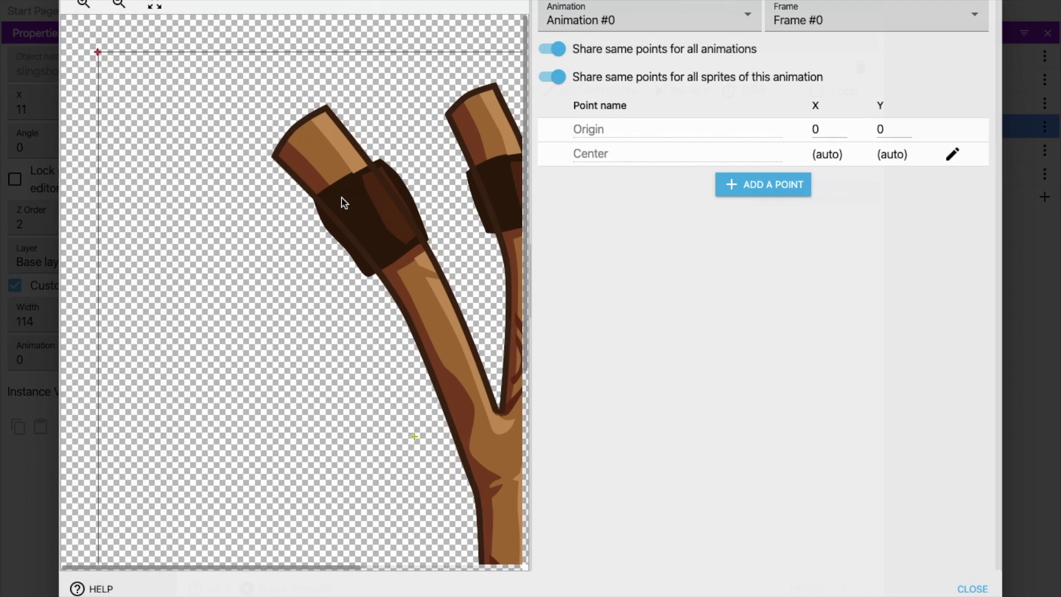
# Add a new point to the slingshot sprite and name it points.
pyautogui.click(750, 186)
pyautogui.click(627, 170)
pyautogui.doubleClick(609, 176)
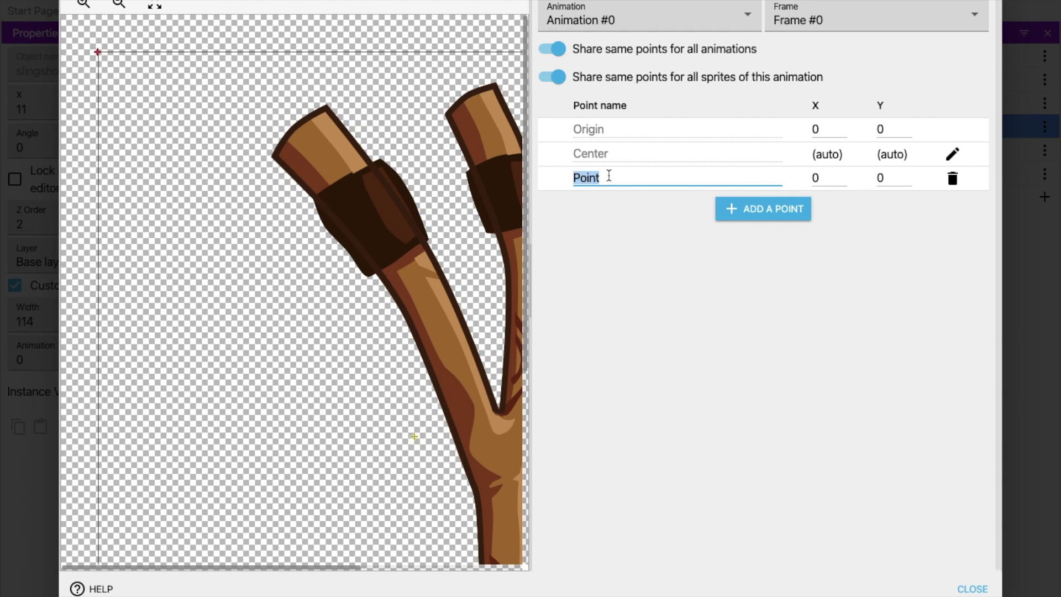
pyautogui.press('BackSpace')
pyautogui.write('pint')
pyautogui.hotkey('ctrl', 'a')
pyautogui.press('BackSpace')
pyautogui.hotkey('ctrl', 'a')
pyautogui.write('poin')
# Move the slingshot's Origin point between the fork arms, at about X 466, Y 181.5.
pyautogui.scroll(3, 97, 53)
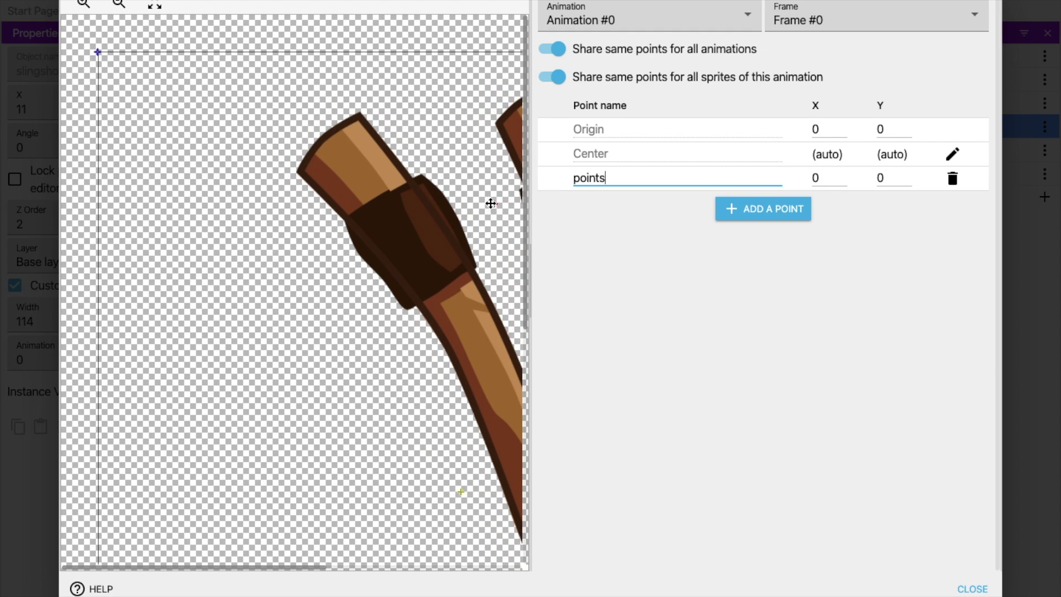
pyautogui.click(491, 202)
pyautogui.hscroll(3, 406, 323)
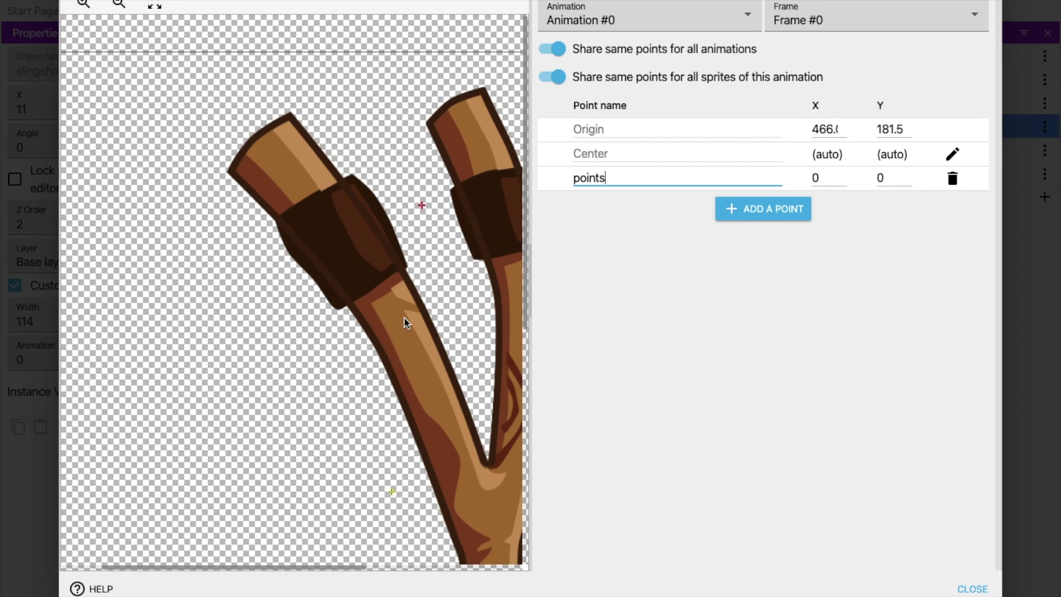
pyautogui.hscroll(-3, 243, 211)
pyautogui.click(243, 212)
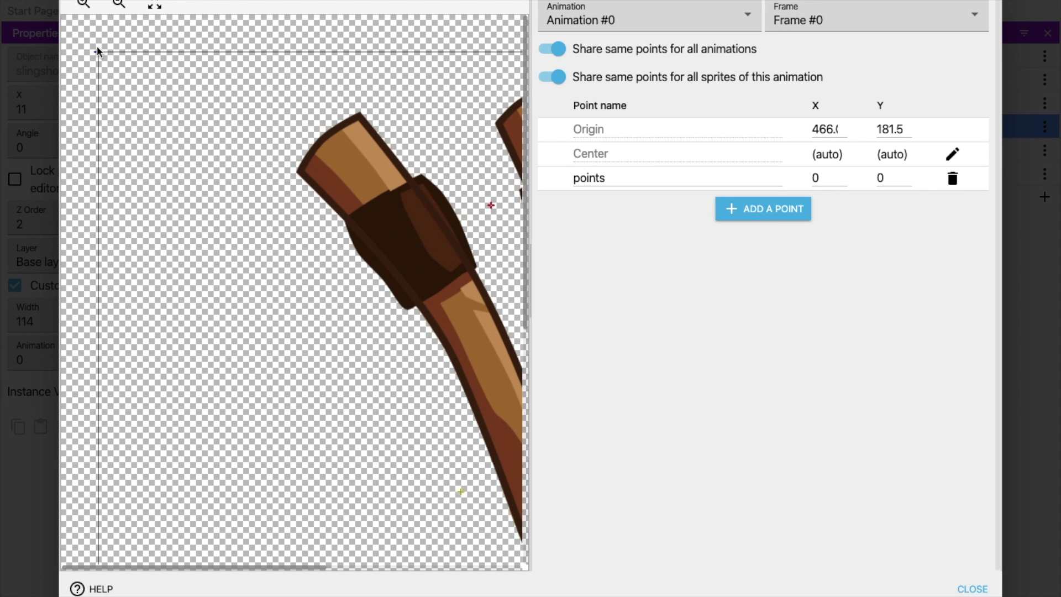
# Move the point named points between the fork arms, at about X 474, Y 183, and apply the slingshot changes.
pyautogui.moveTo(98, 53); pyautogui.dragTo(496, 205)
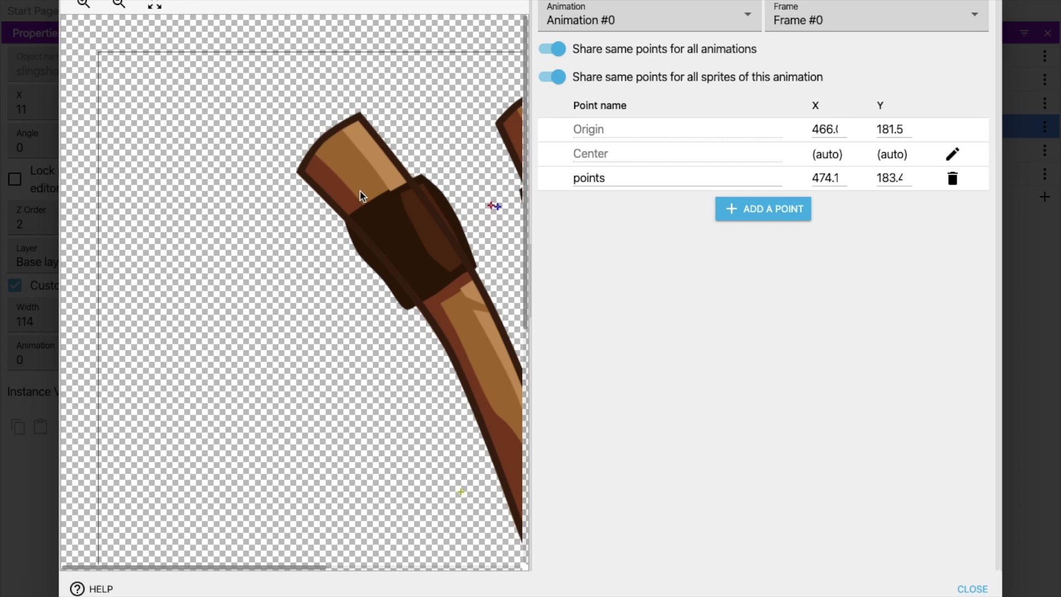
pyautogui.click(968, 589)
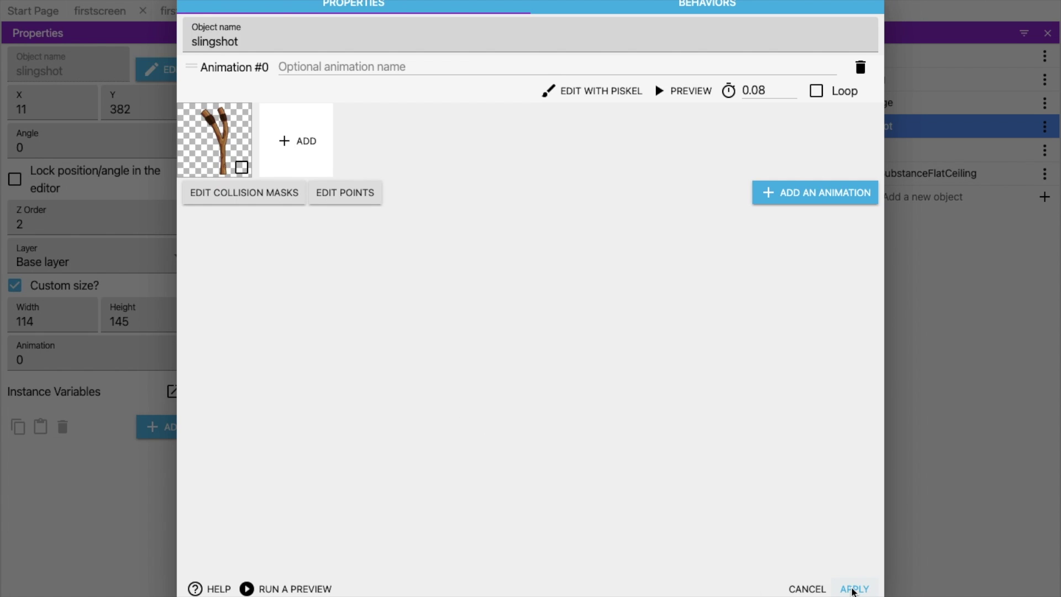
pyautogui.click(853, 589)
pyautogui.click(492, 540)
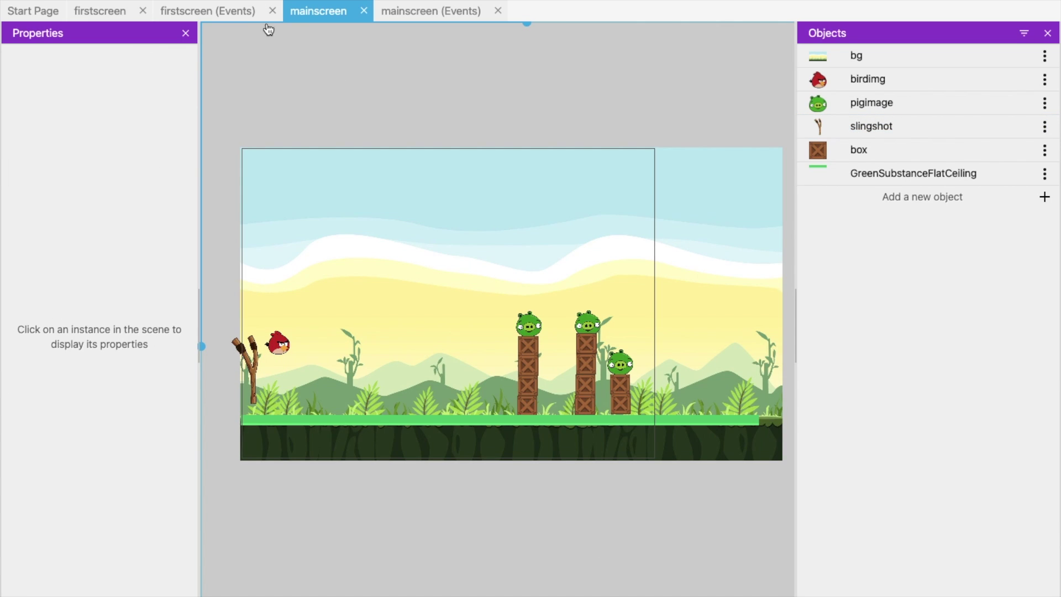
# Edit the birdimg force action in the mainscreen events and set its Applying X position to birdimg.PointX("points").
pyautogui.click(407, 12)
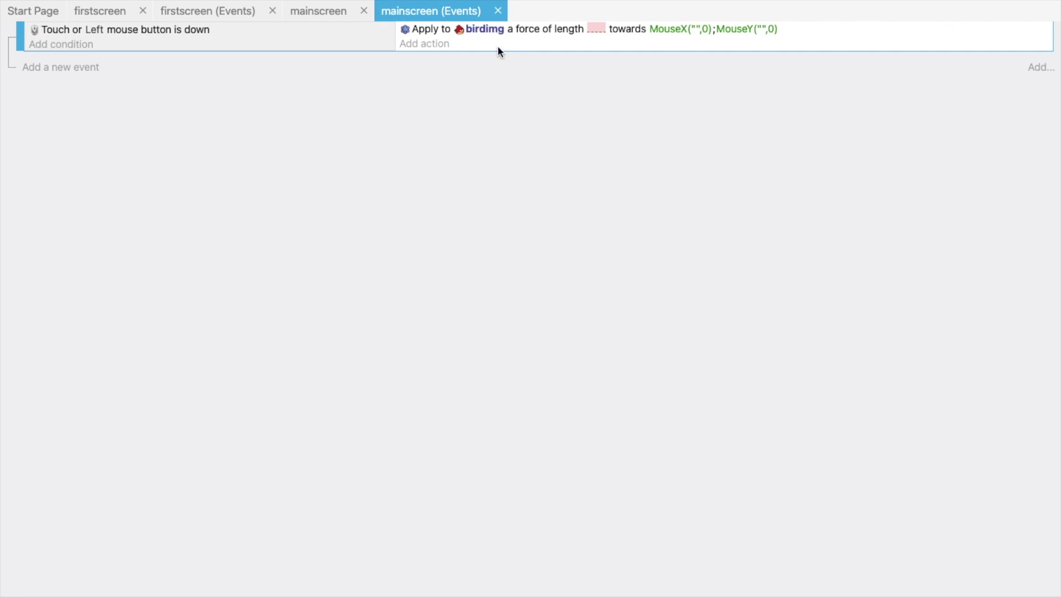
pyautogui.doubleClick(404, 30)
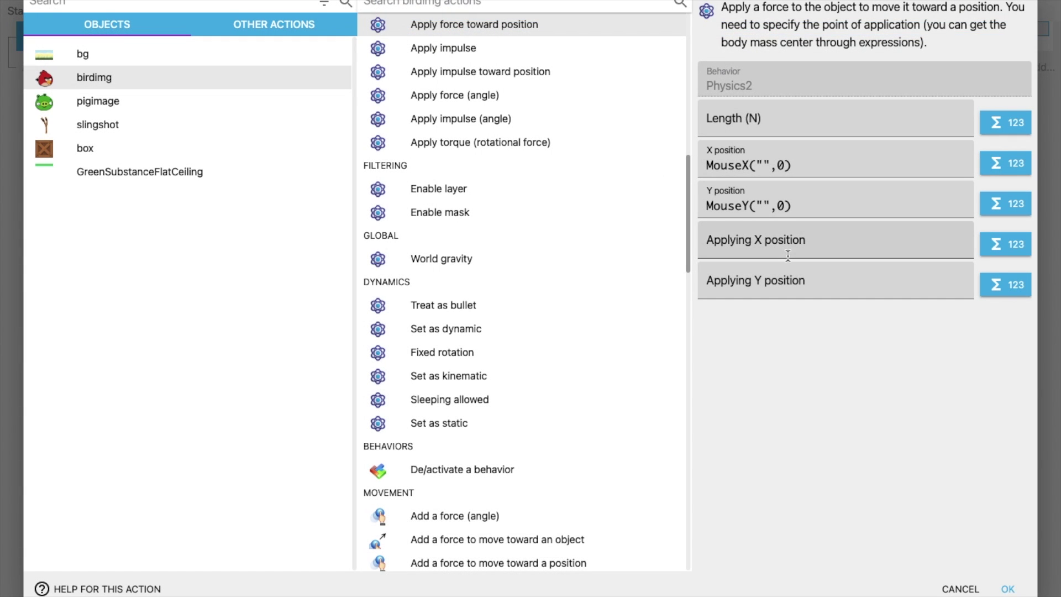
pyautogui.click(737, 248)
pyautogui.write('bird')
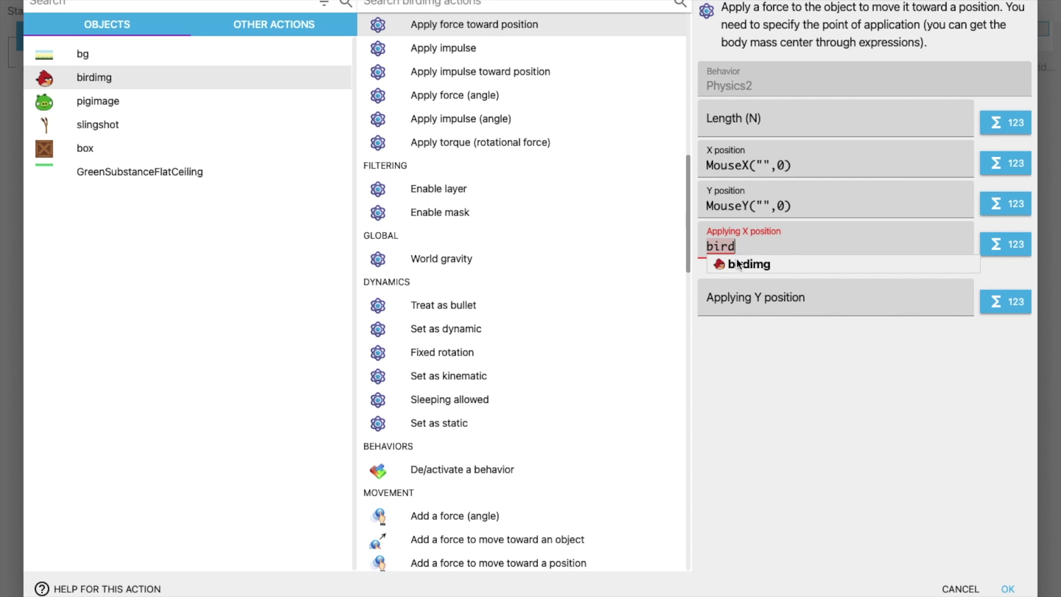
pyautogui.click(738, 263)
pyautogui.write('poi')
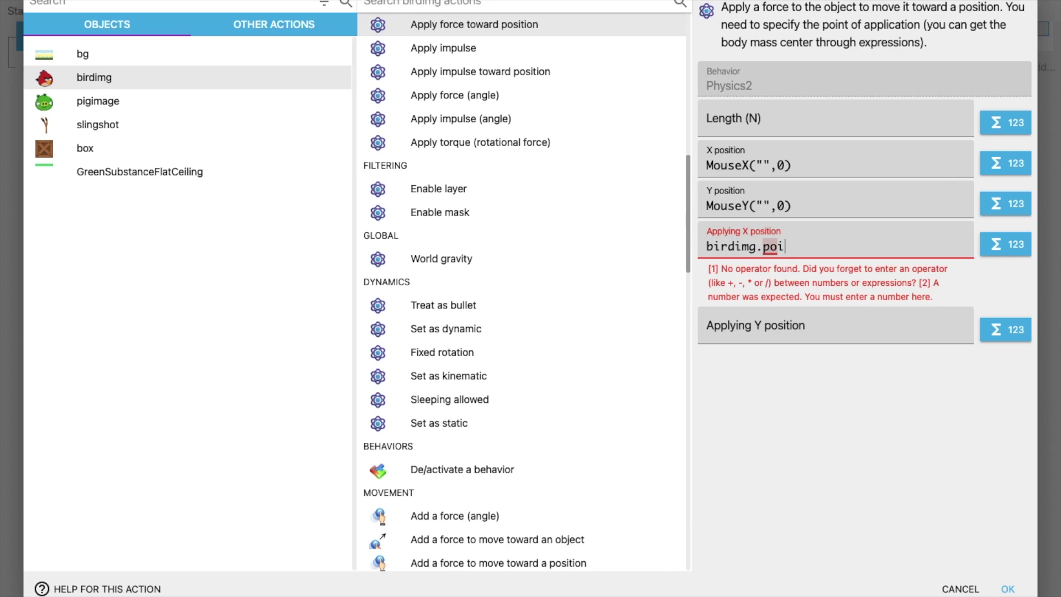
pyautogui.write('n')
pyautogui.click(742, 264)
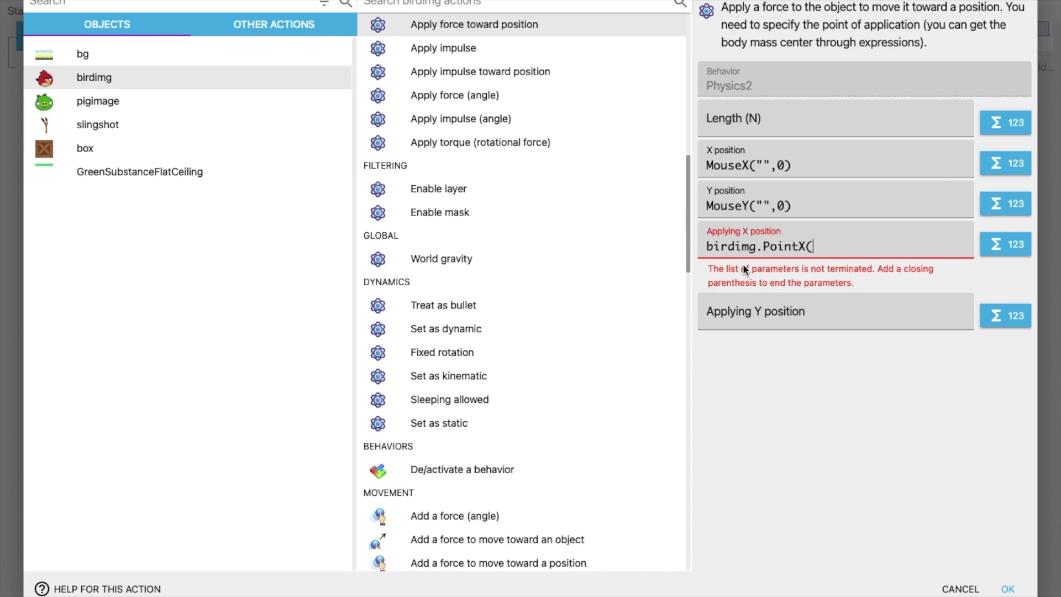
pyautogui.write('""')
pyautogui.press('Left')
pyautogui.write('points")')
# Set the Applying Y position to birdimg.PointY("points") from a copy of the X expression, save the action and preview the game.
pyautogui.hotkey('ctrl', 'a')
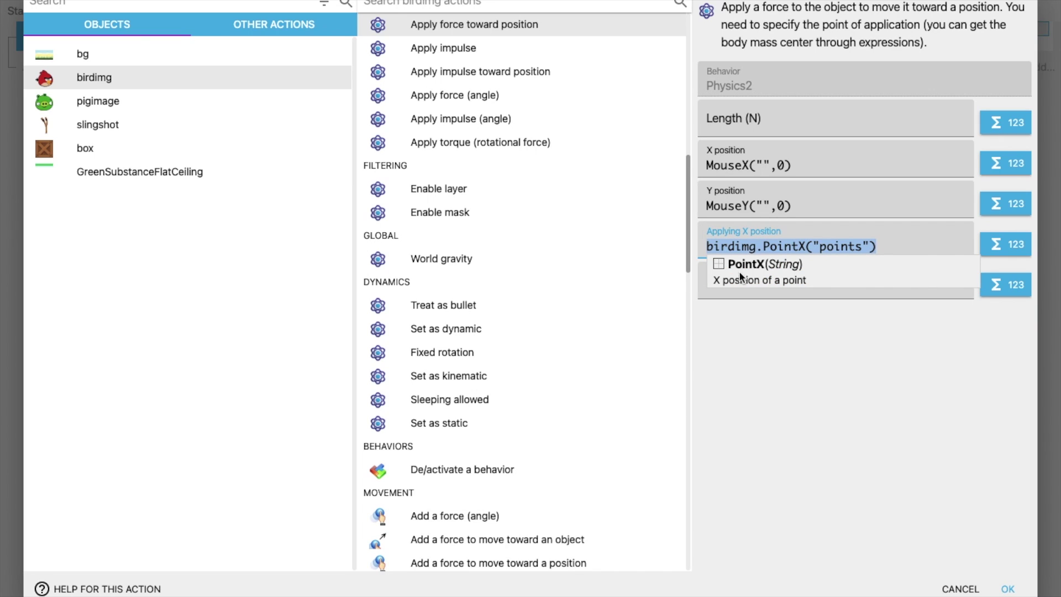
pyautogui.hotkey('ctrl', 'c')
pyautogui.click(782, 286)
pyautogui.hotkey('ctrl', 'v')
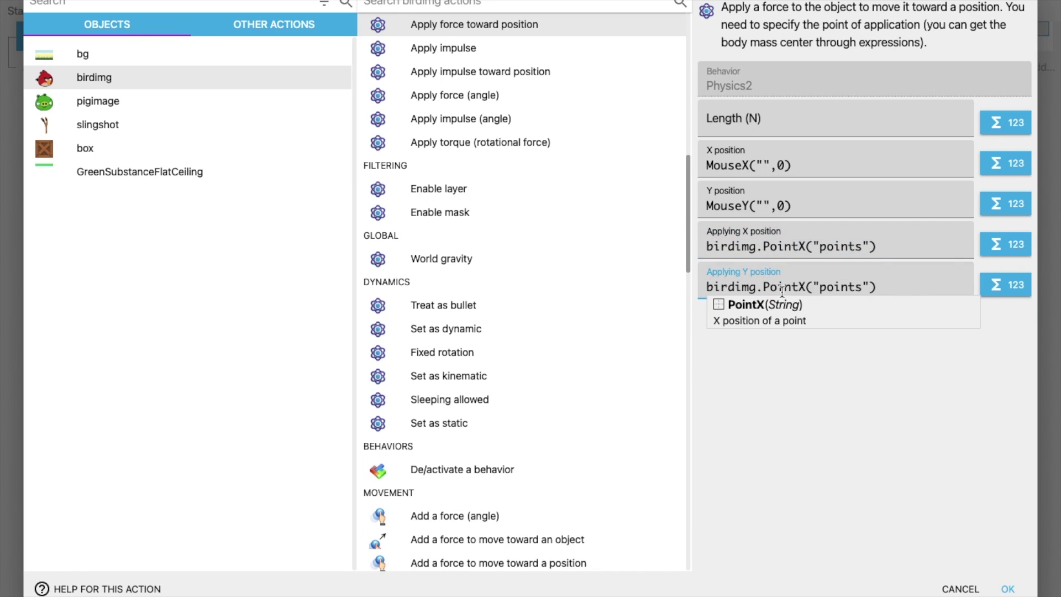
pyautogui.press('BackSpace')
pyautogui.write('Y')
pyautogui.click(777, 458)
pyautogui.click(1009, 589)
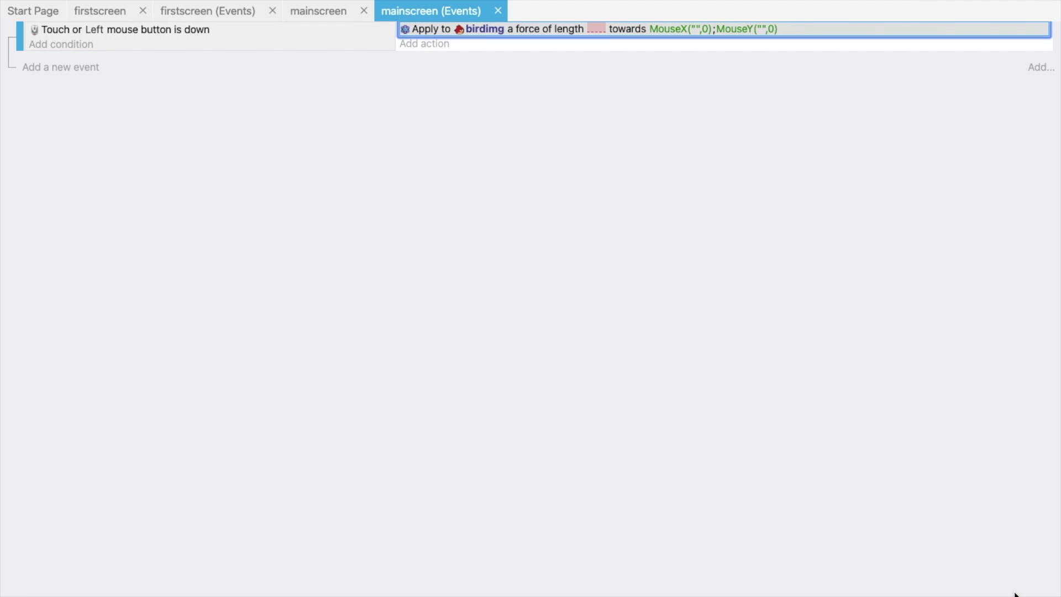
pyautogui.click(92, 1)
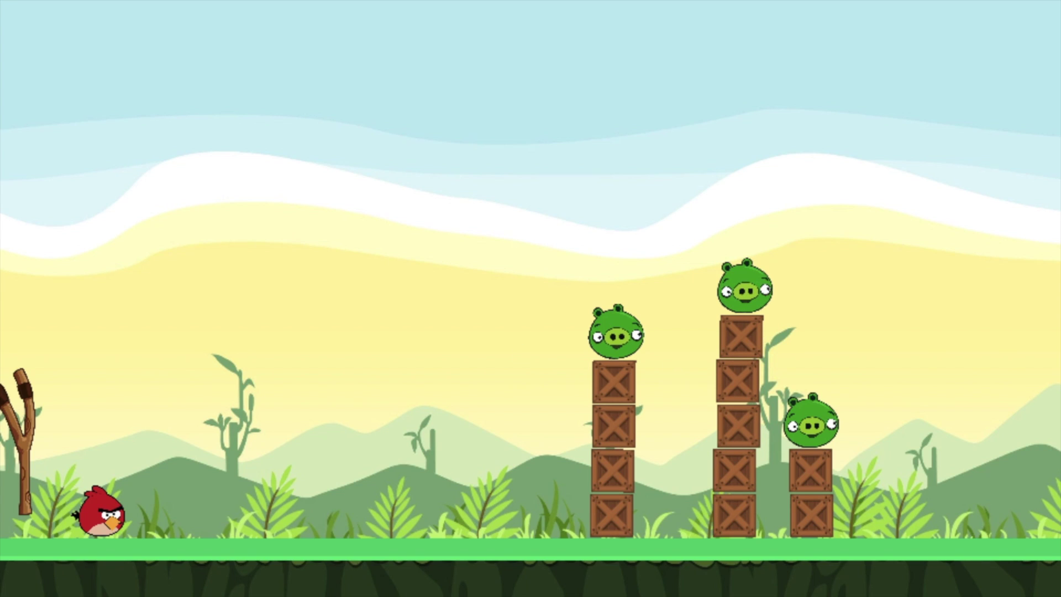
pyautogui.click(11, 4)
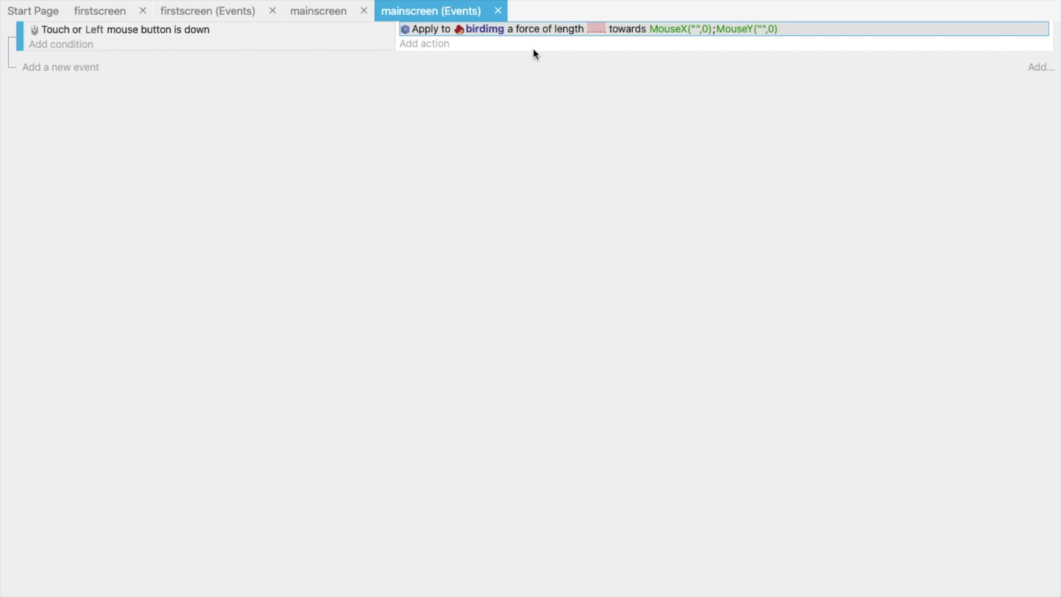
# Set the birdimg force length to 20 and test the launch in a game preview.
pyautogui.click(594, 31)
pyautogui.write('20')
pyautogui.press('Return')
pyautogui.press('F5')
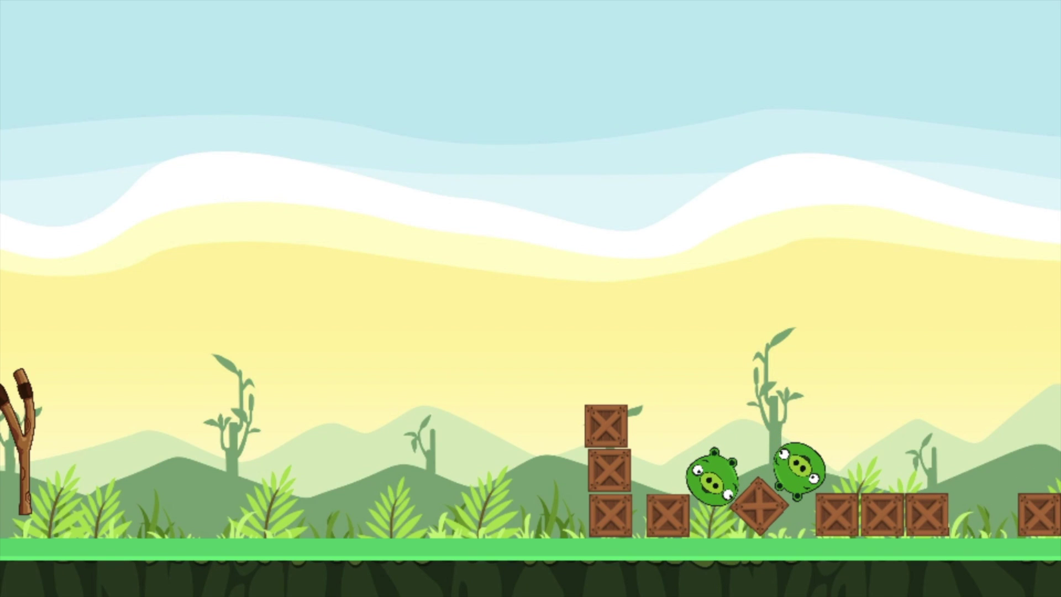
pyautogui.click(8, 1)
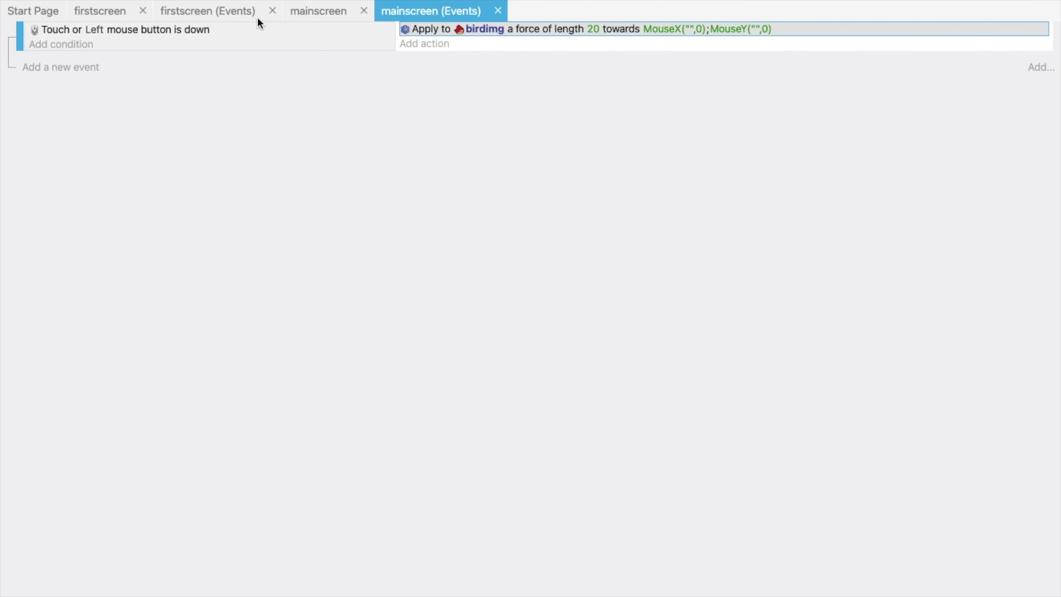
# Move the slingshot in the mainscreen scene back under the bird, to about X 98, Y 407.
pyautogui.click(217, 17)
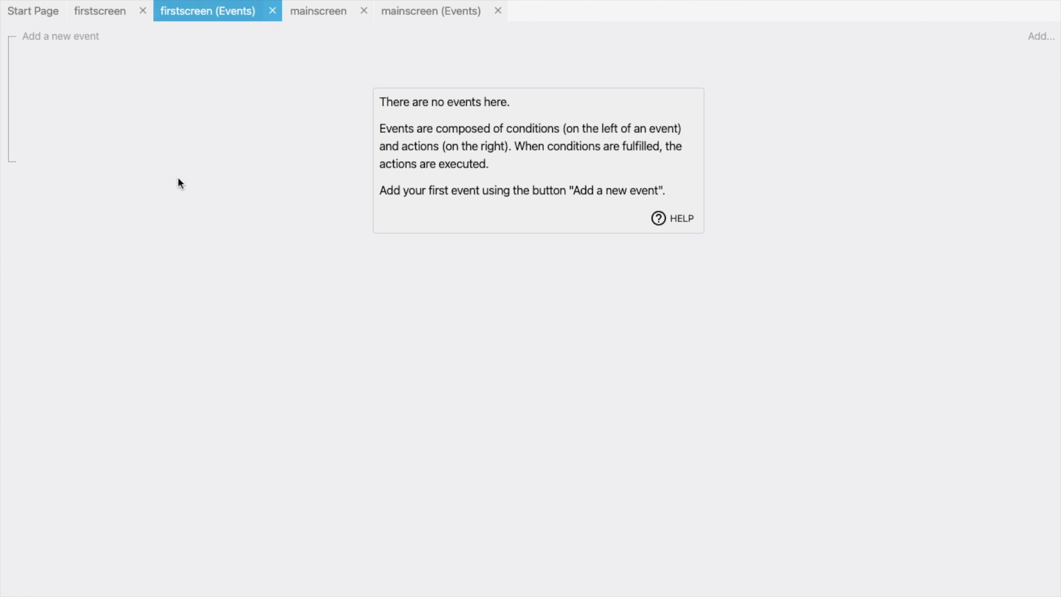
pyautogui.click(303, 11)
pyautogui.click(243, 368)
pyautogui.moveTo(296, 379); pyautogui.dragTo(331, 393)
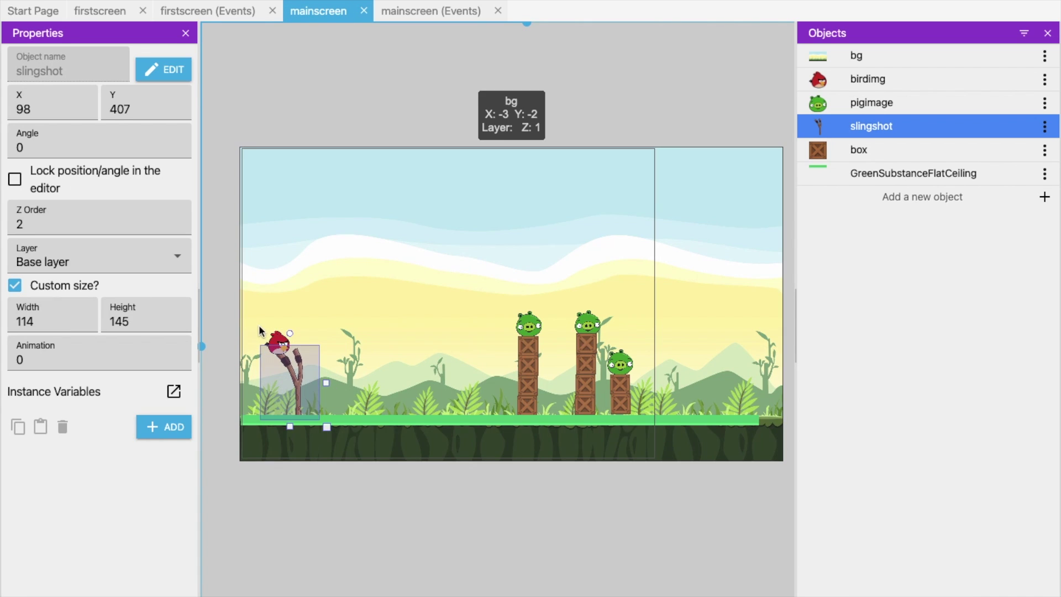
# Reposition the bird just above the slingshot's fork and return to the mainscreen events.
pyautogui.click(303, 348)
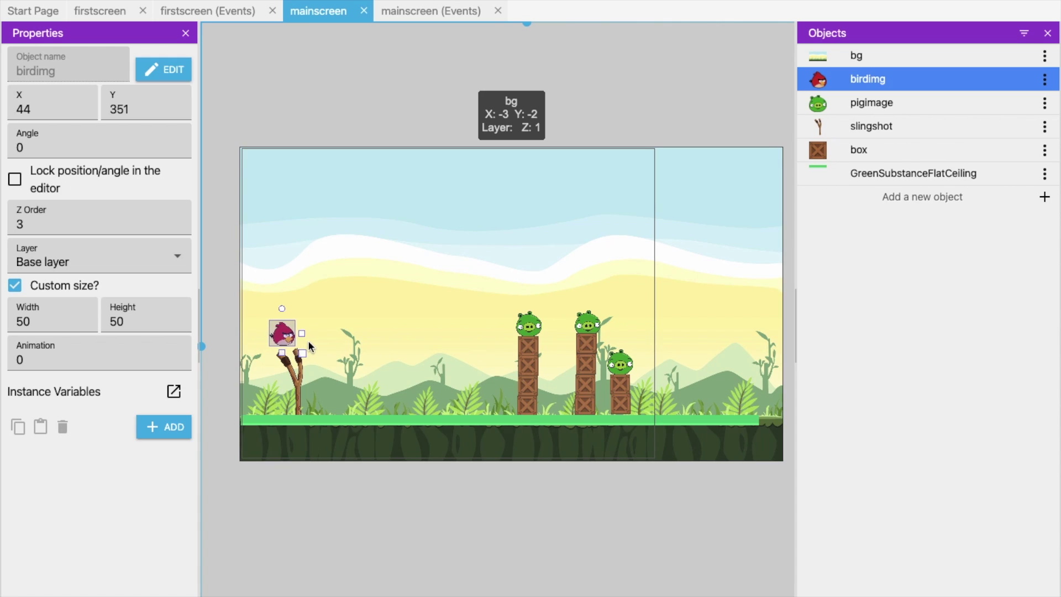
pyautogui.moveTo(307, 340); pyautogui.dragTo(314, 344)
pyautogui.click(489, 552)
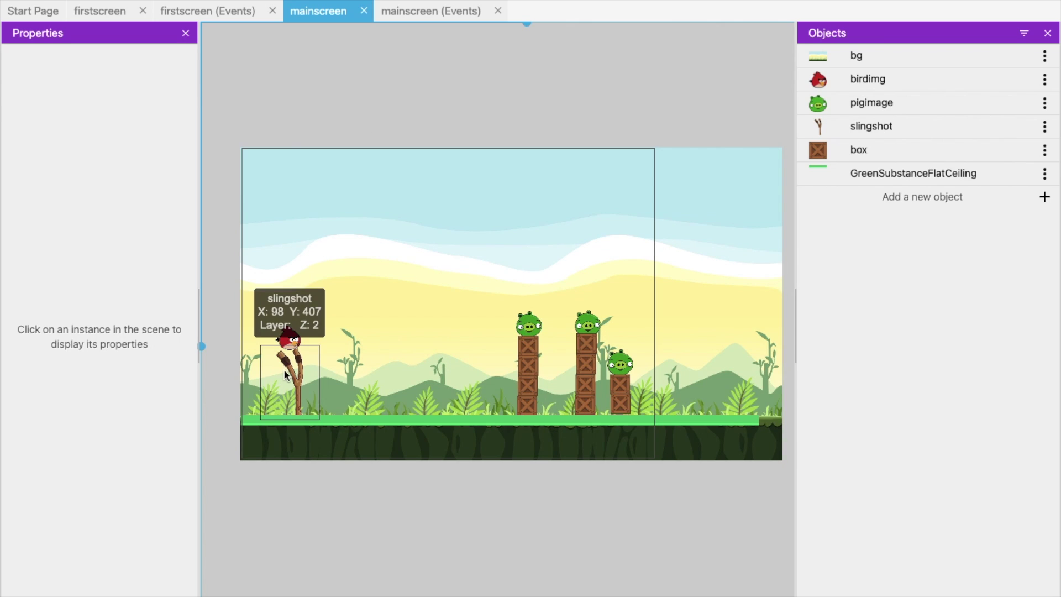
pyautogui.click(402, 16)
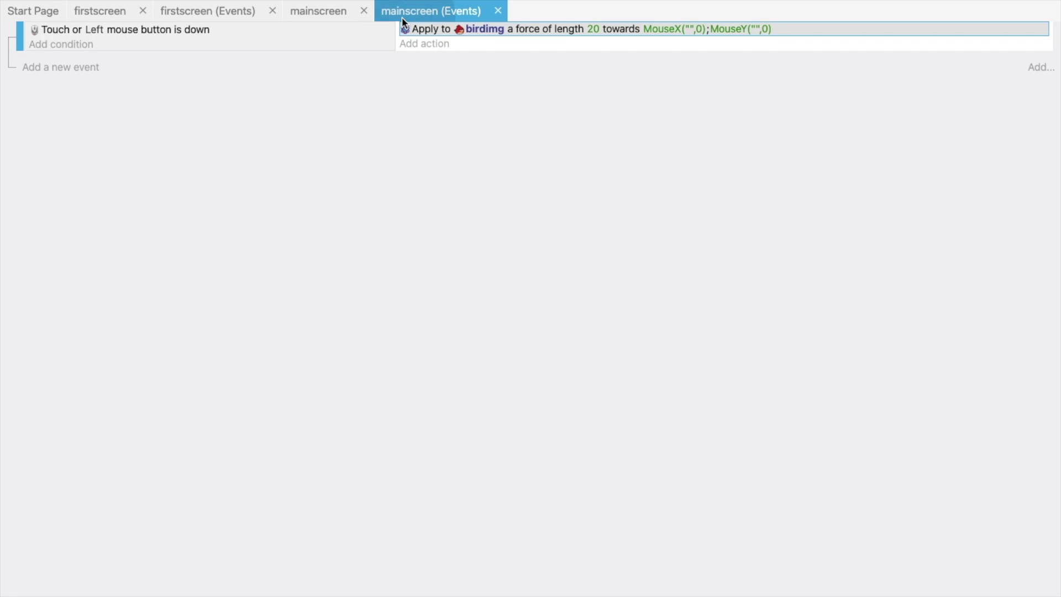
# Add a condition to the mouse-button event testing whether birdimg collides with box.
pyautogui.click(83, 48)
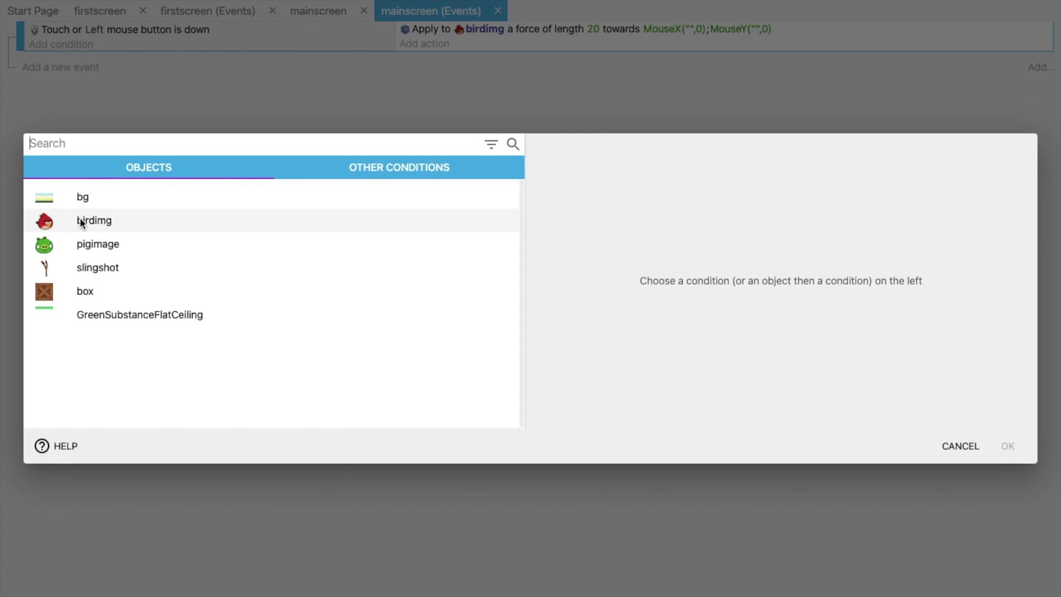
pyautogui.click(80, 220)
pyautogui.click(375, 39)
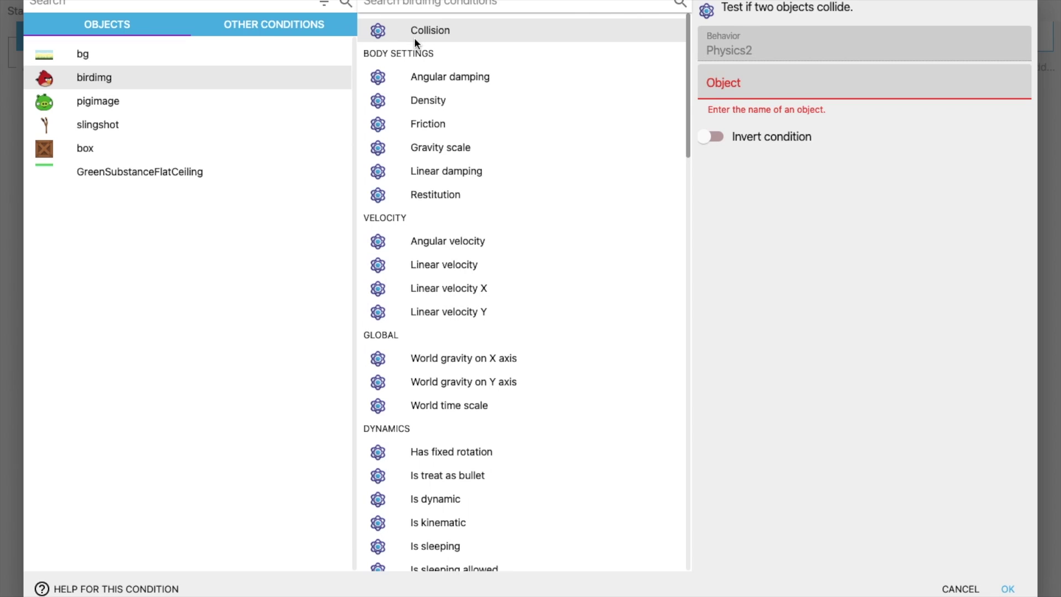
pyautogui.click(750, 88)
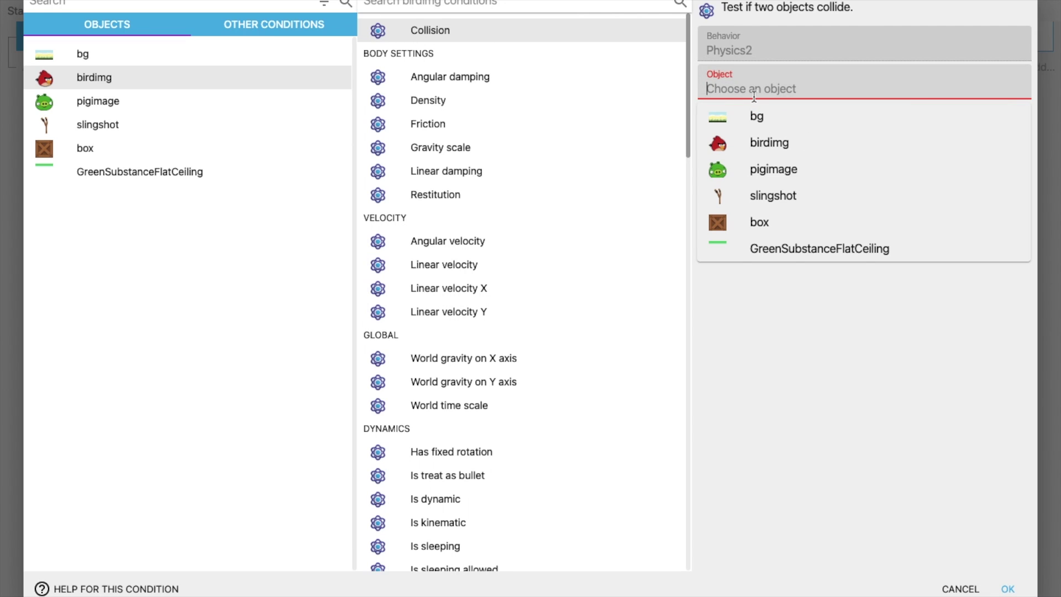
pyautogui.click(777, 224)
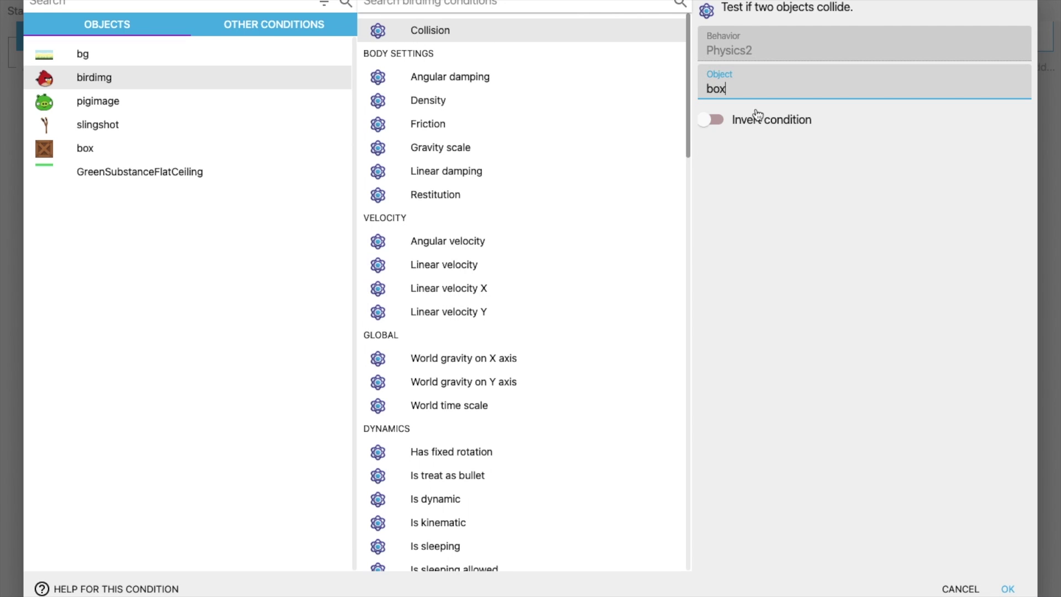
pyautogui.click(1007, 588)
# Start a Position action for birdimg in the same event.
pyautogui.click(433, 49)
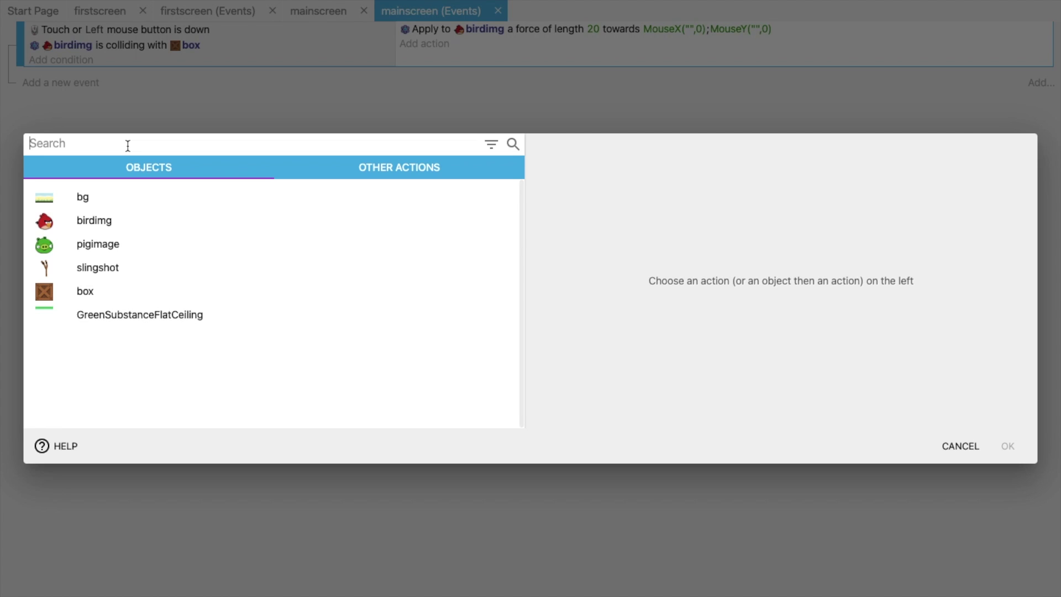
pyautogui.write('move')
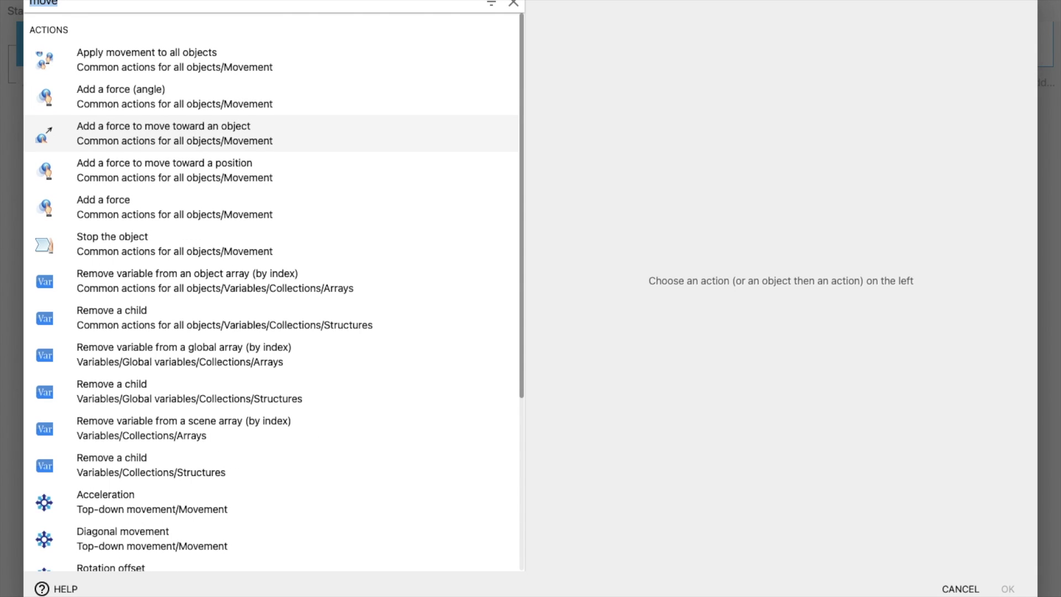
pyautogui.write('posi')
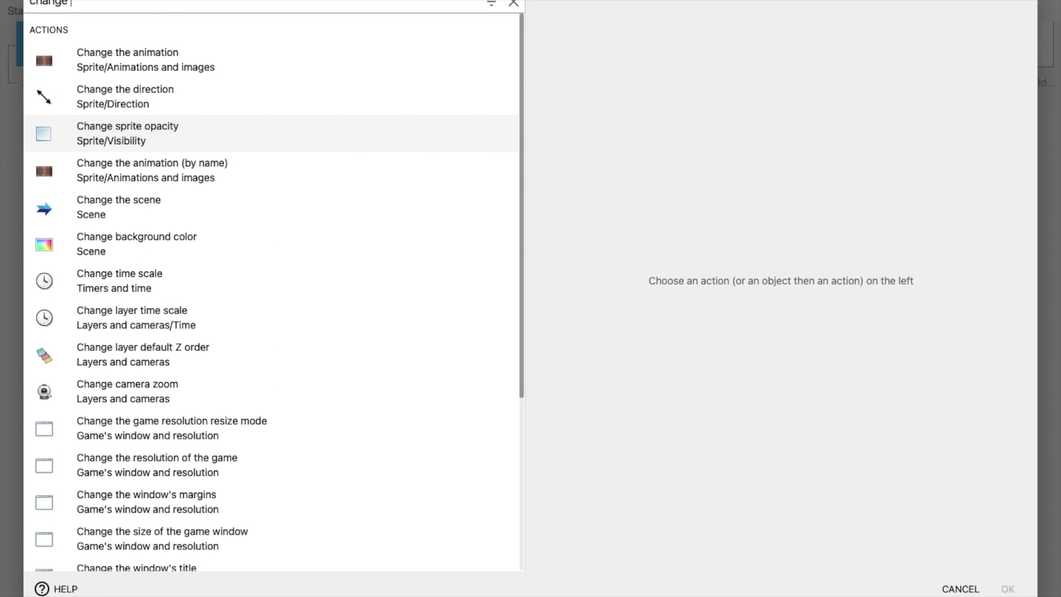
pyautogui.write('tion')
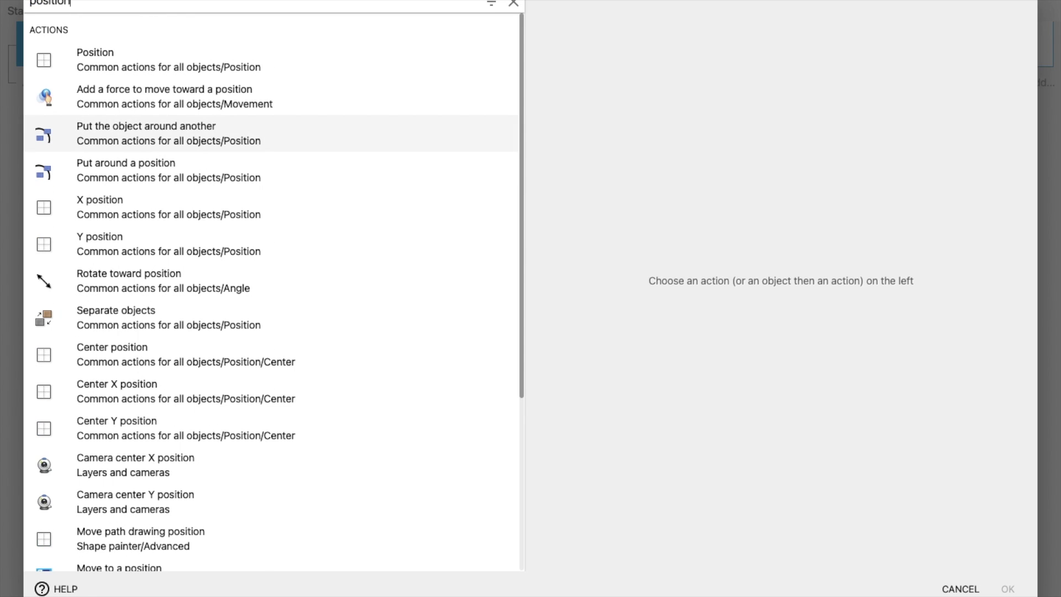
pyautogui.click(129, 64)
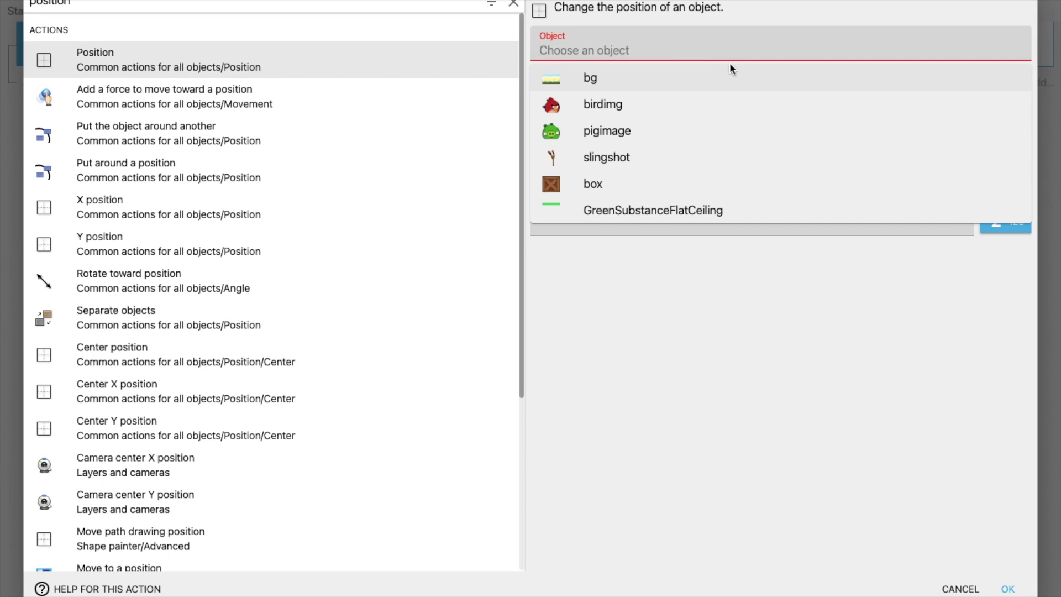
pyautogui.click(633, 105)
# Set the birdimg position action to X = 8 and Y = 300 with the set-to operator, and confirm it.
pyautogui.click(597, 98)
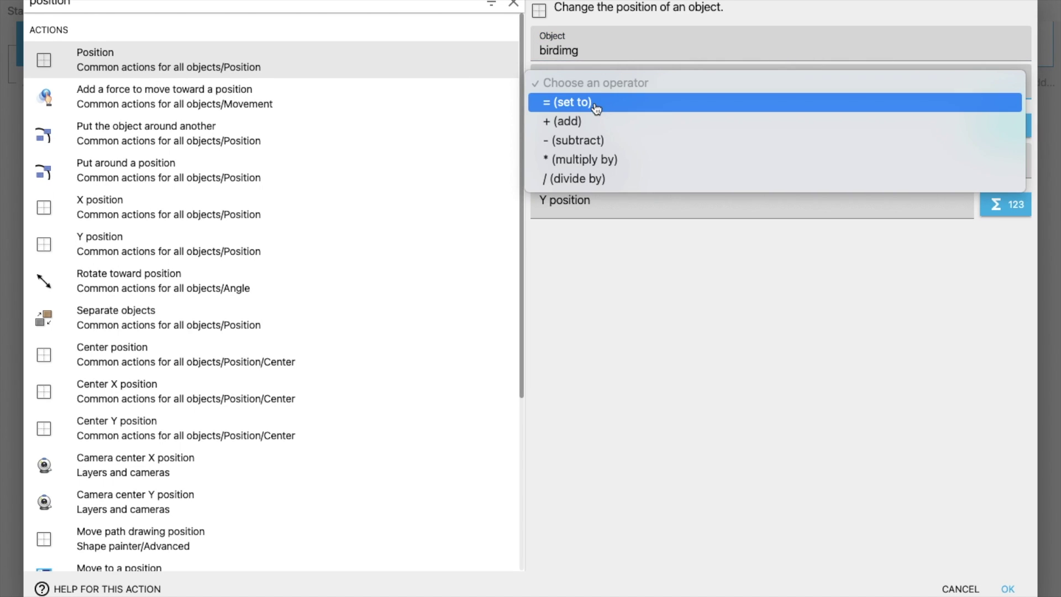
pyautogui.click(572, 102)
pyautogui.click(589, 131)
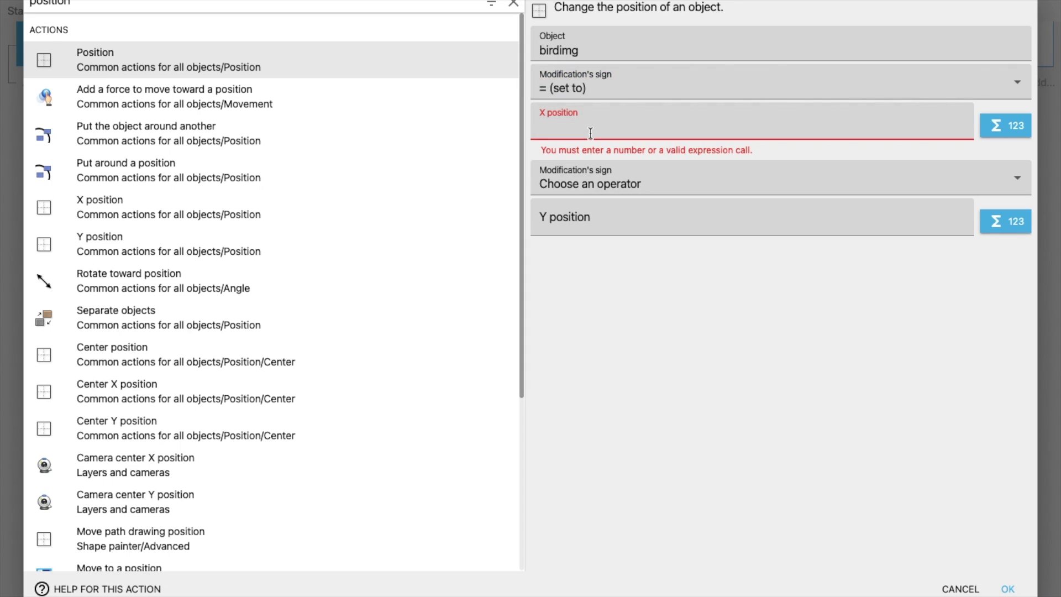
pyautogui.write('8')
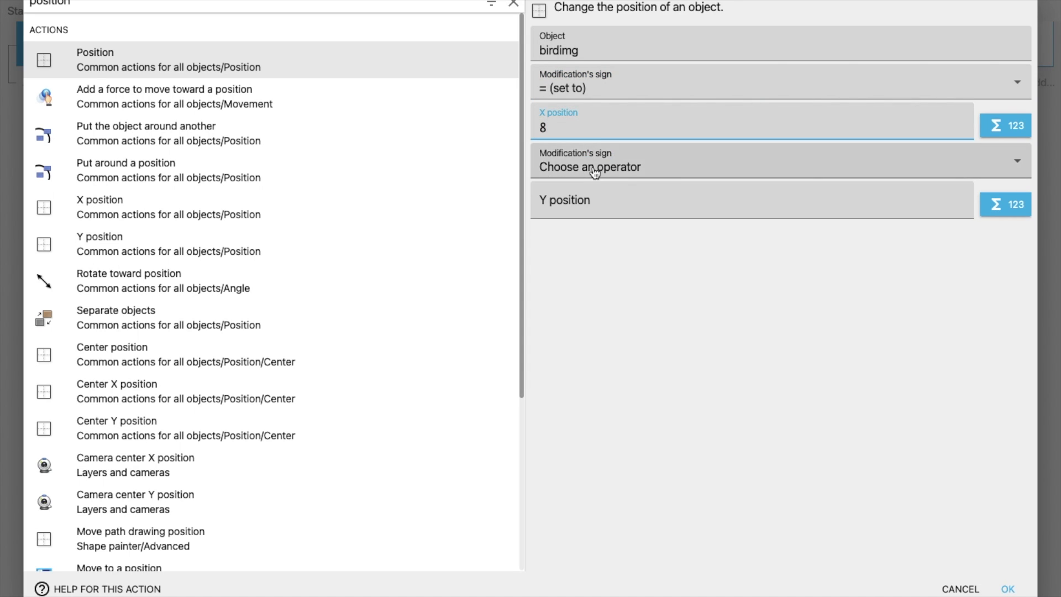
pyautogui.click(580, 177)
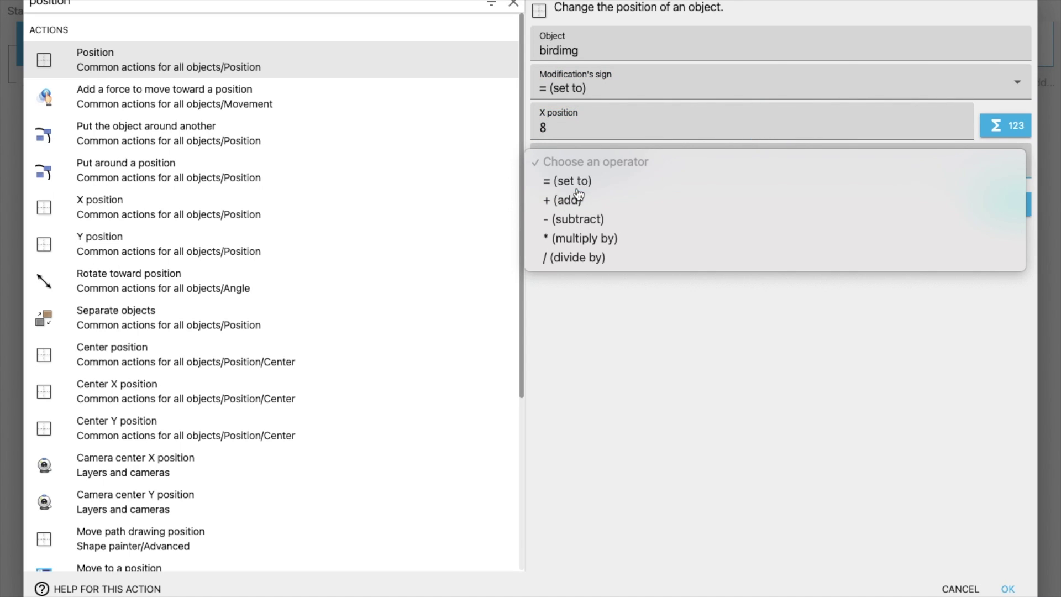
pyautogui.click(576, 181)
pyautogui.click(574, 203)
pyautogui.write('300')
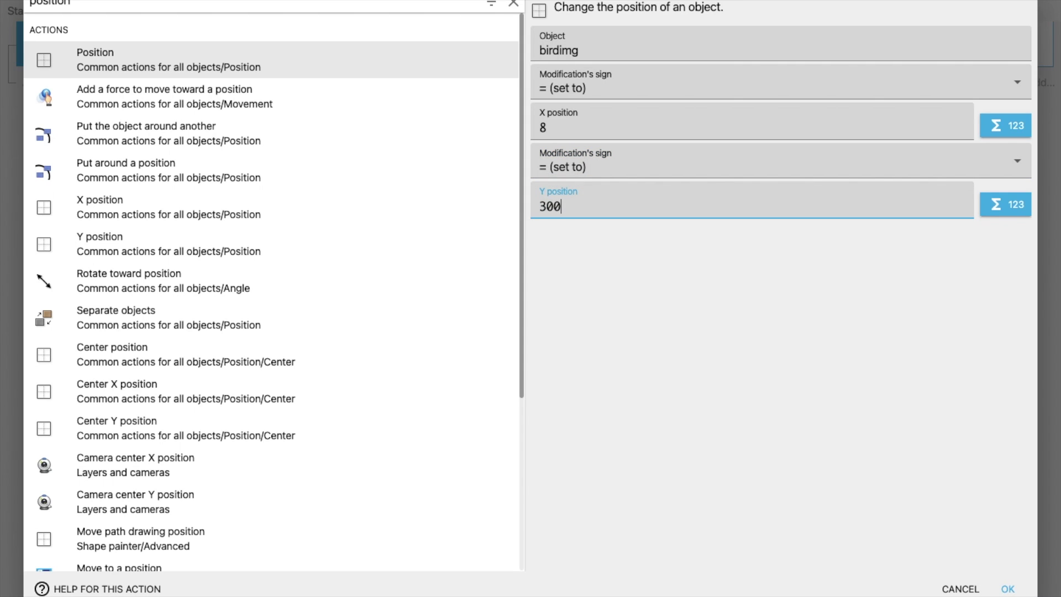
pyautogui.click(1007, 589)
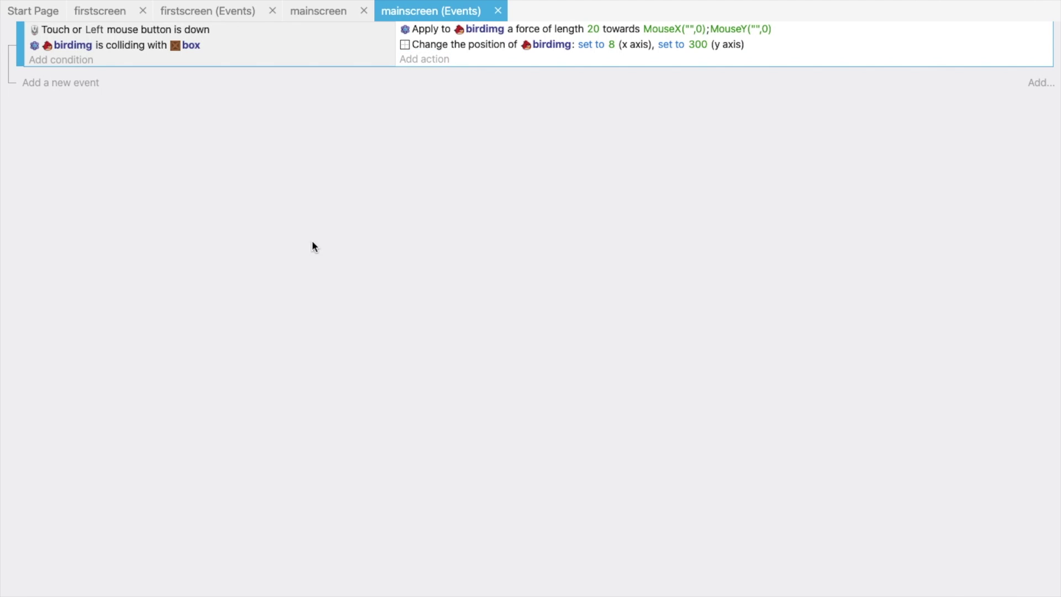
# Look up the bird's coordinates in the mainscreen scene and set the position action to X 65 and Y 342.
pyautogui.click(317, 11)
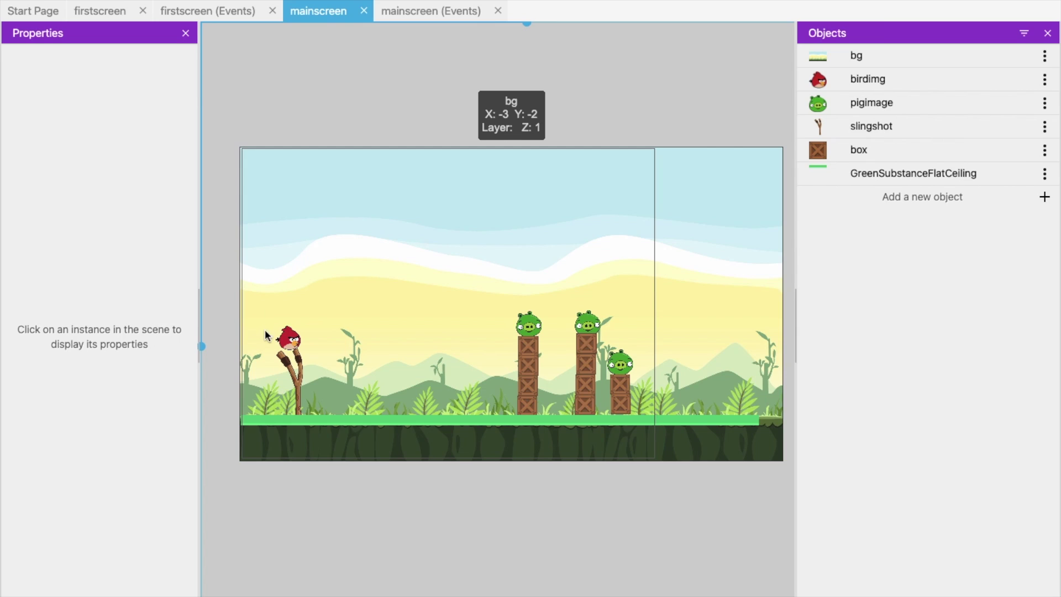
pyautogui.click(288, 337)
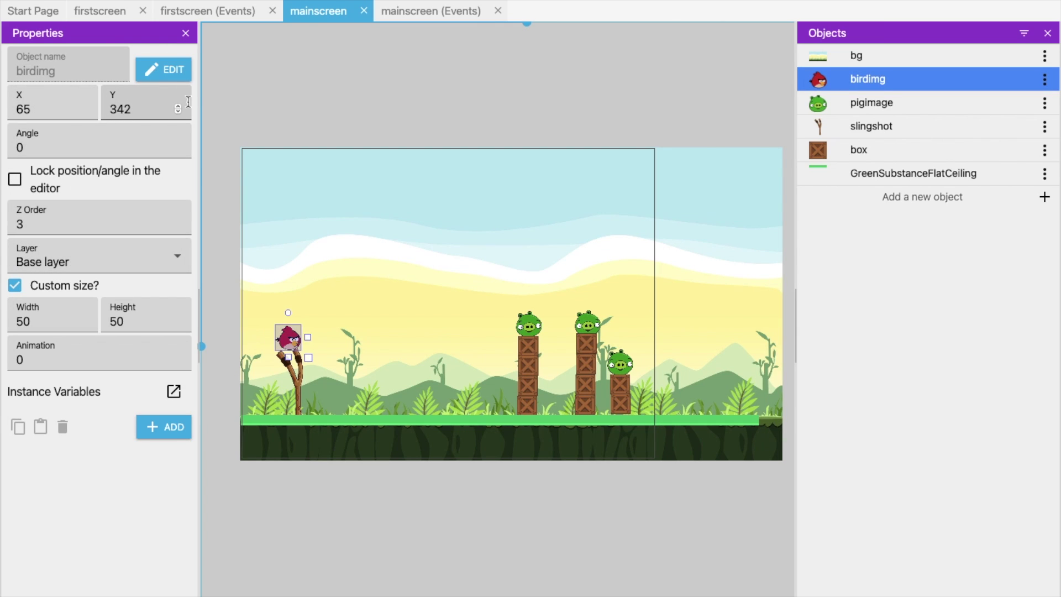
pyautogui.click(412, 9)
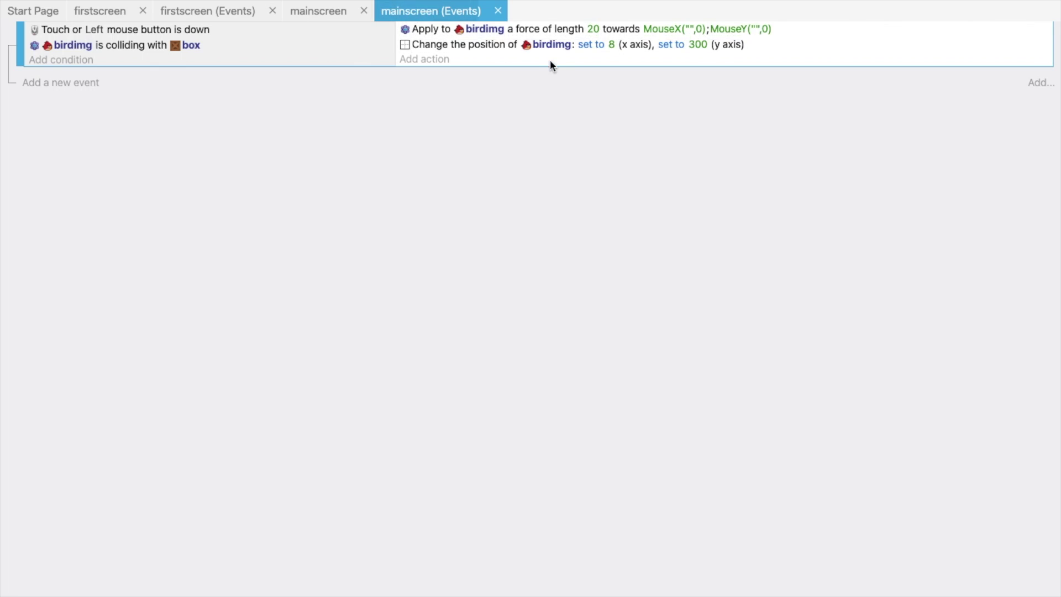
pyautogui.click(611, 44)
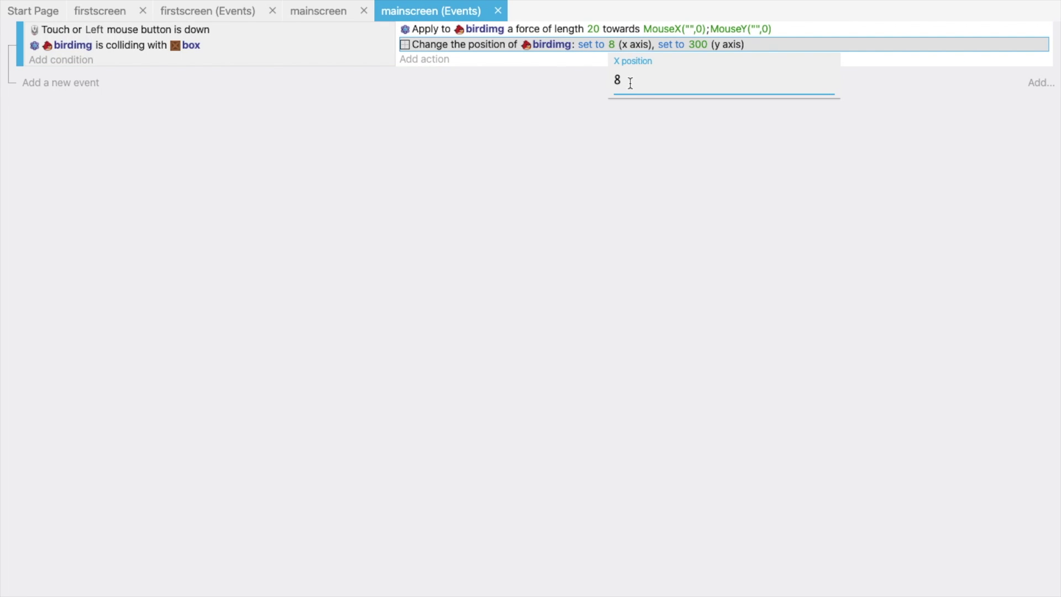
pyautogui.write('65')
pyautogui.click(698, 44)
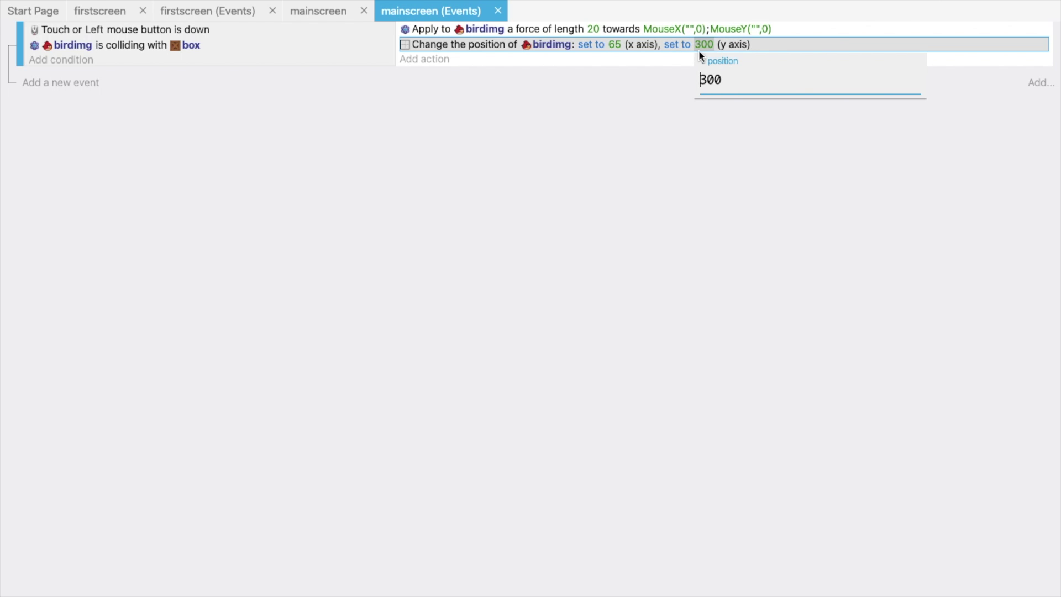
pyautogui.write('342')
pyautogui.click(585, 165)
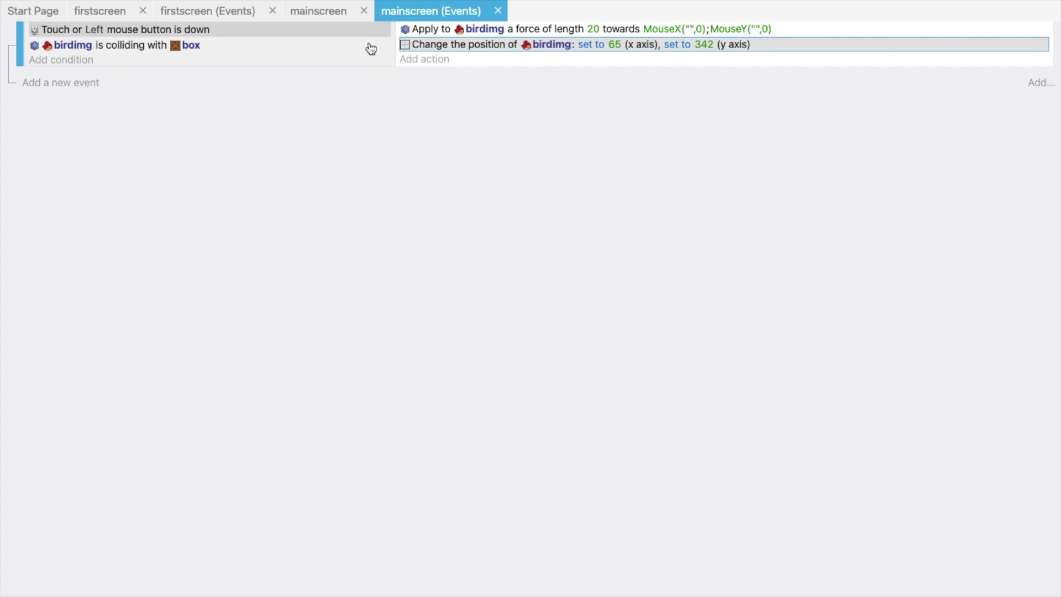
# Add an action to the event that deletes the birdimg object.
pyautogui.click(413, 59)
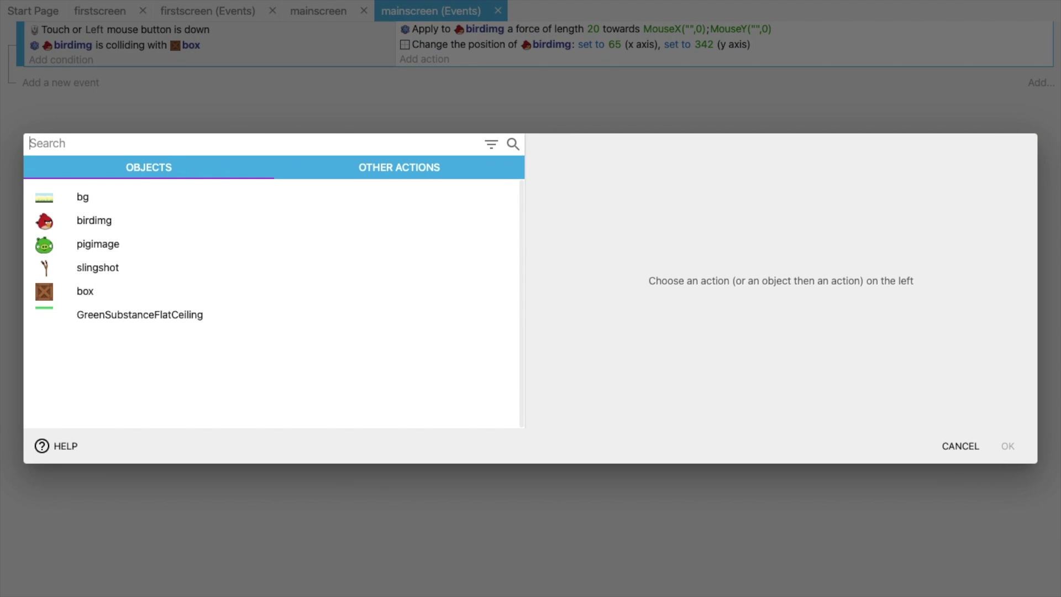
pyautogui.write('dele')
pyautogui.click(74, 99)
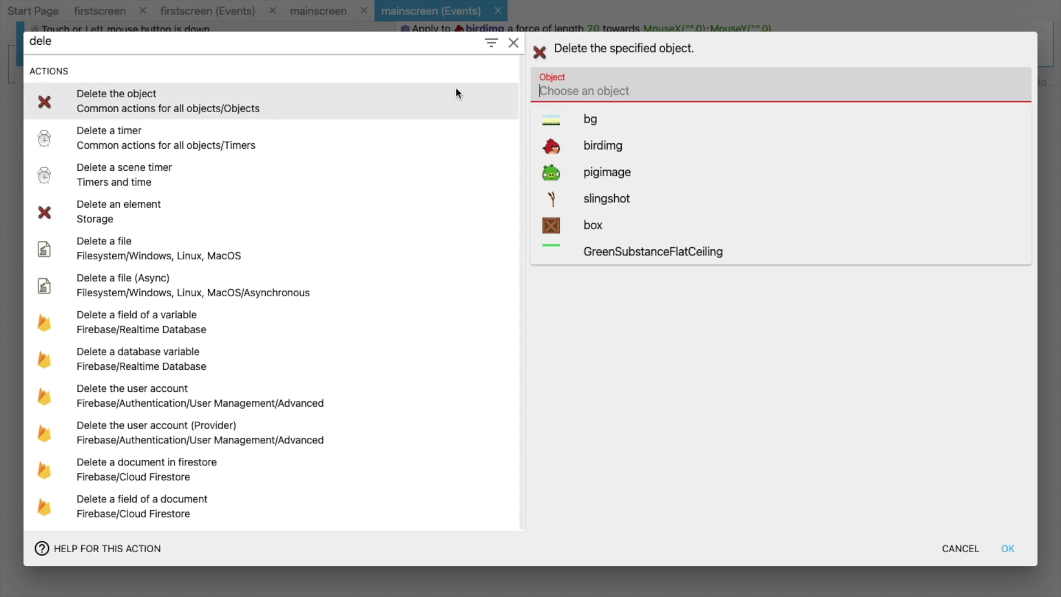
pyautogui.click(602, 145)
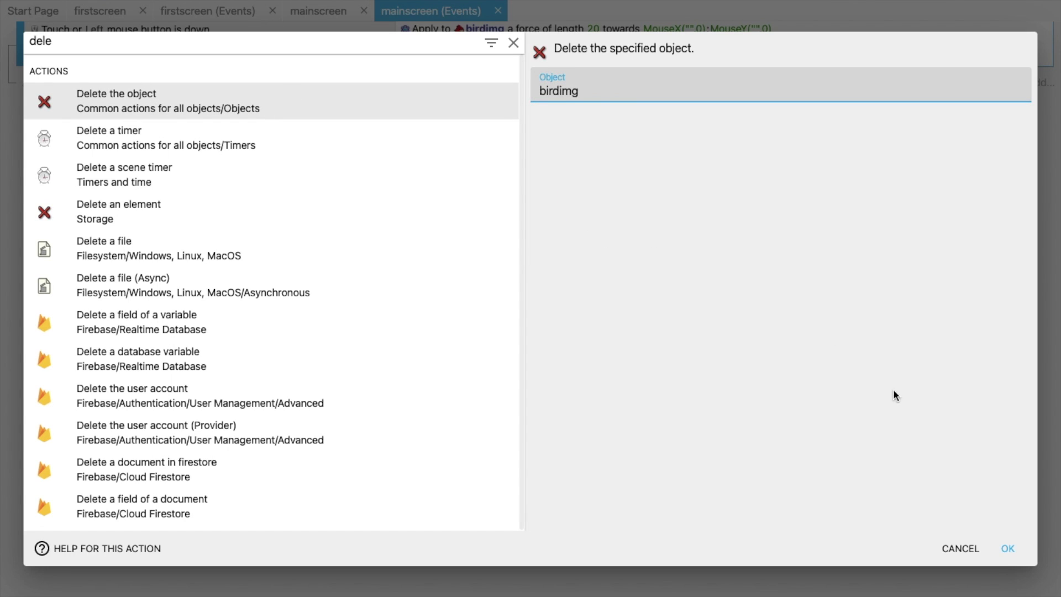
pyautogui.click(1008, 549)
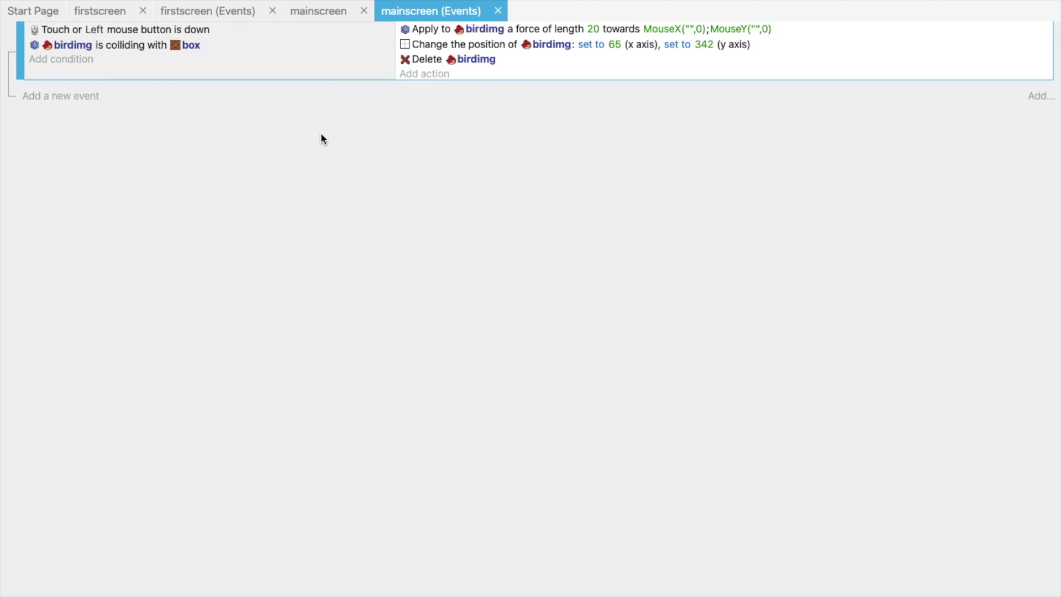
# Add a second event and move the birdimg–box collision condition with the Delete and Change position actions into it.
pyautogui.moveTo(28, 44); pyautogui.dragTo(32, 84)
pyautogui.click(51, 97)
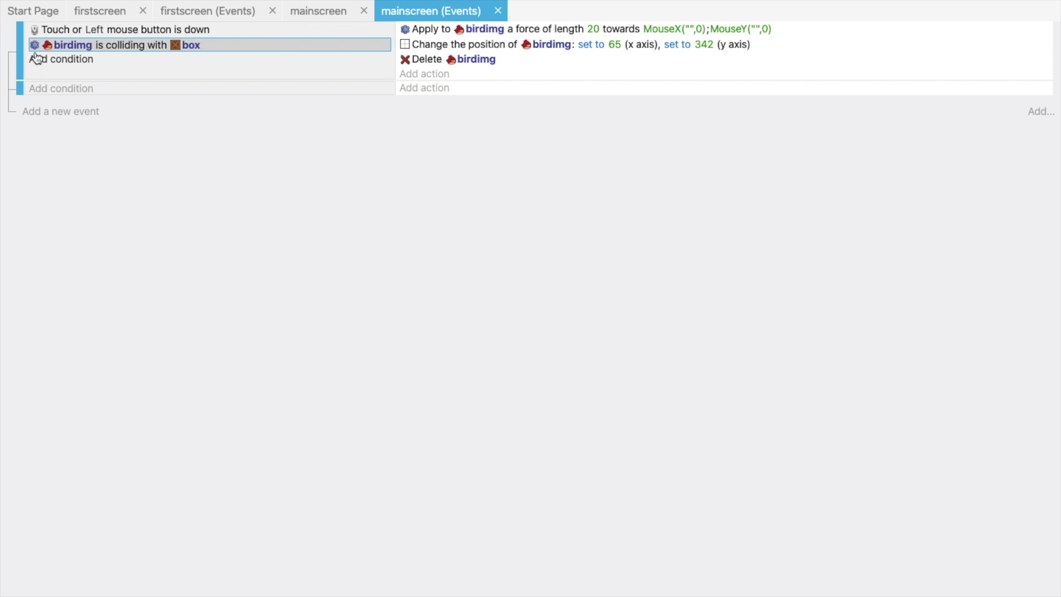
pyautogui.moveTo(33, 44); pyautogui.dragTo(31, 93)
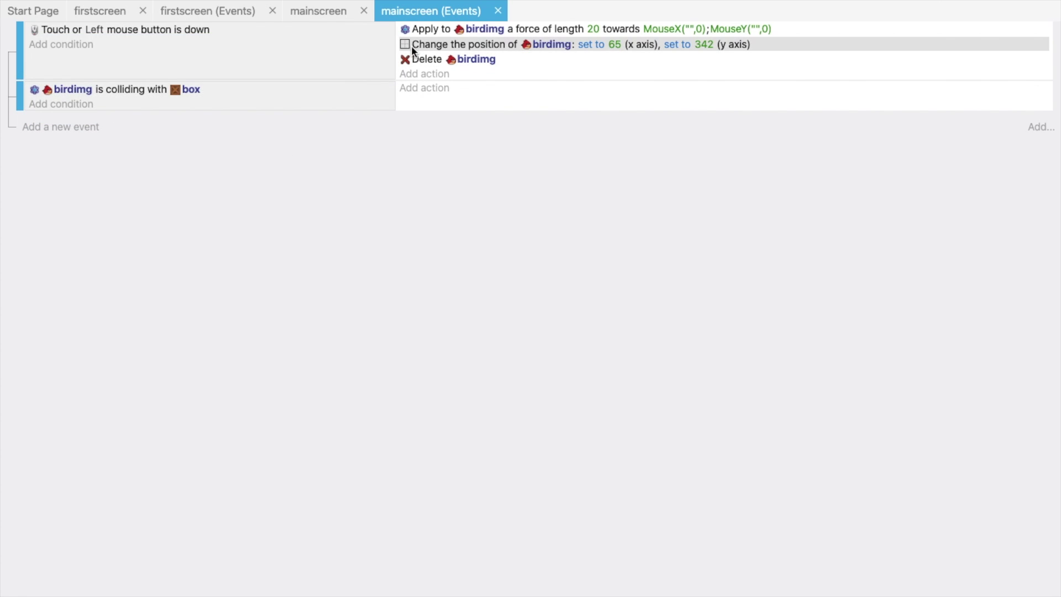
pyautogui.moveTo(425, 49); pyautogui.dragTo(445, 94)
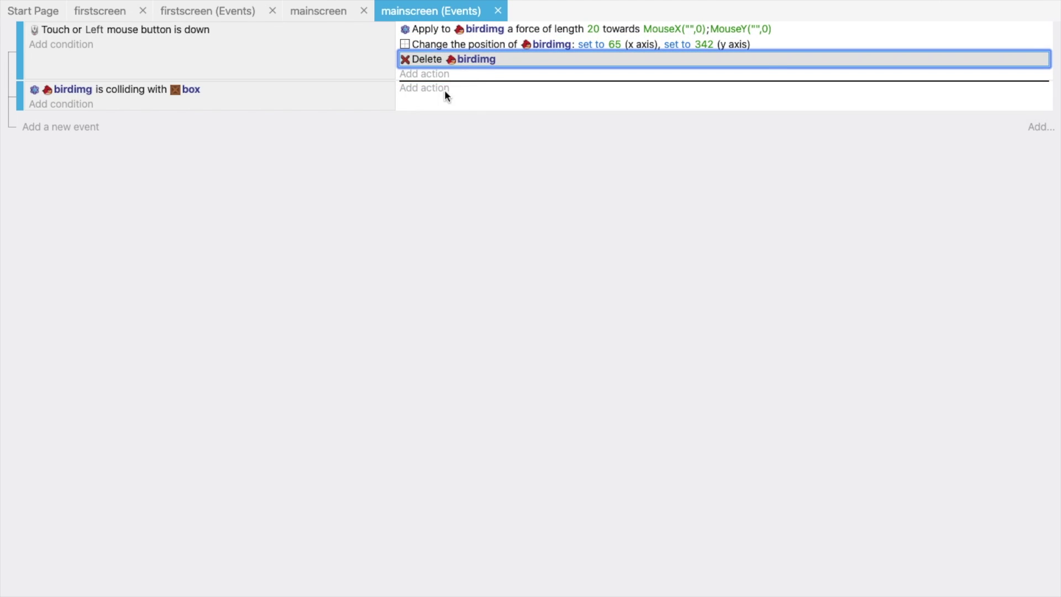
pyautogui.moveTo(429, 44); pyautogui.dragTo(427, 92)
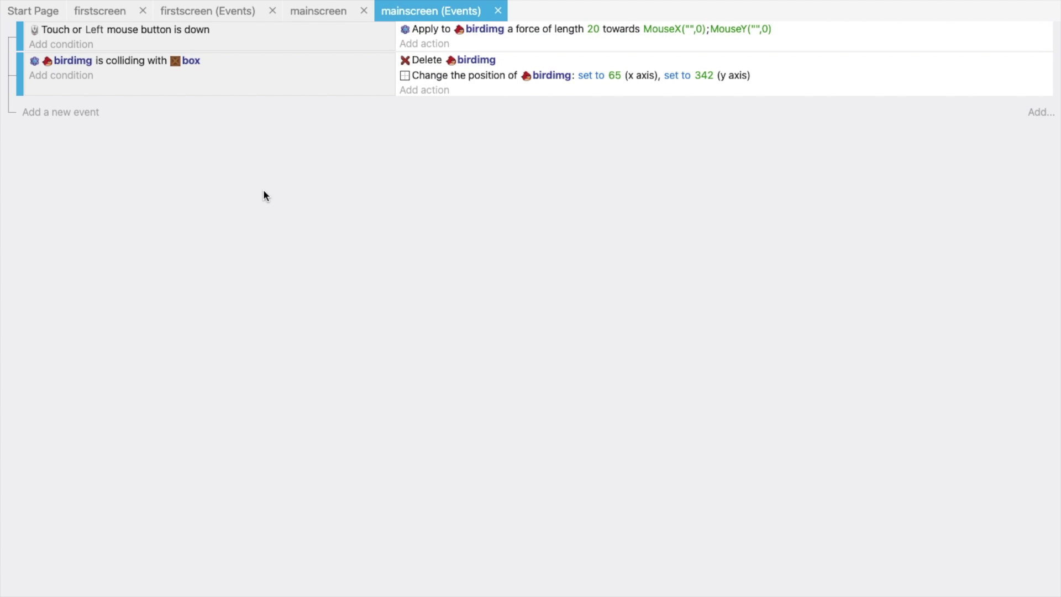
# Preview the game, launch the bird at the pig on the nearest box tower, and return to the mainscreen events.
pyautogui.click(76, 2)
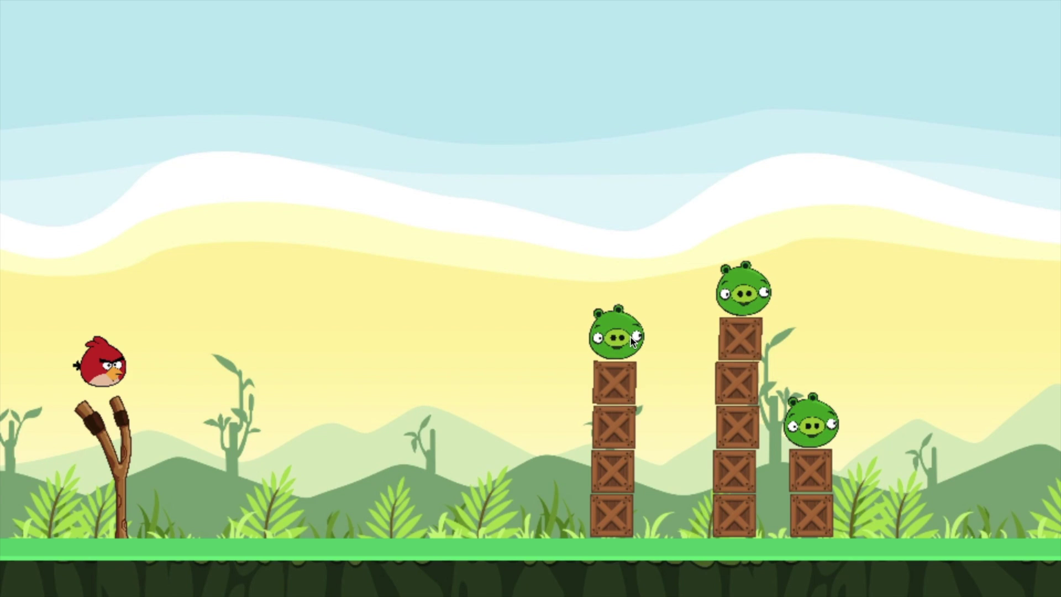
pyautogui.click(630, 336)
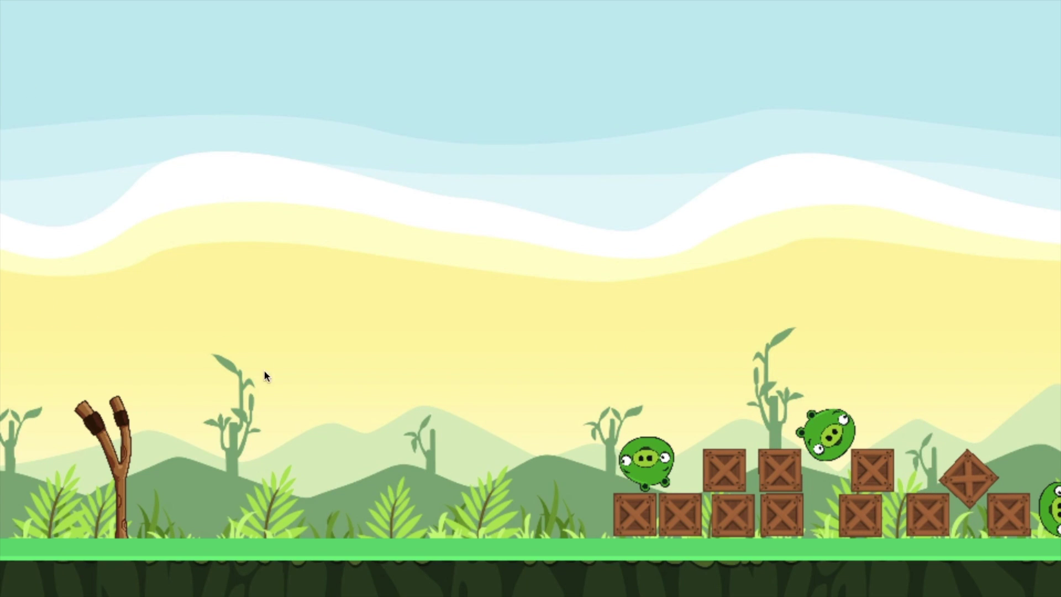
pyautogui.click(12, 1)
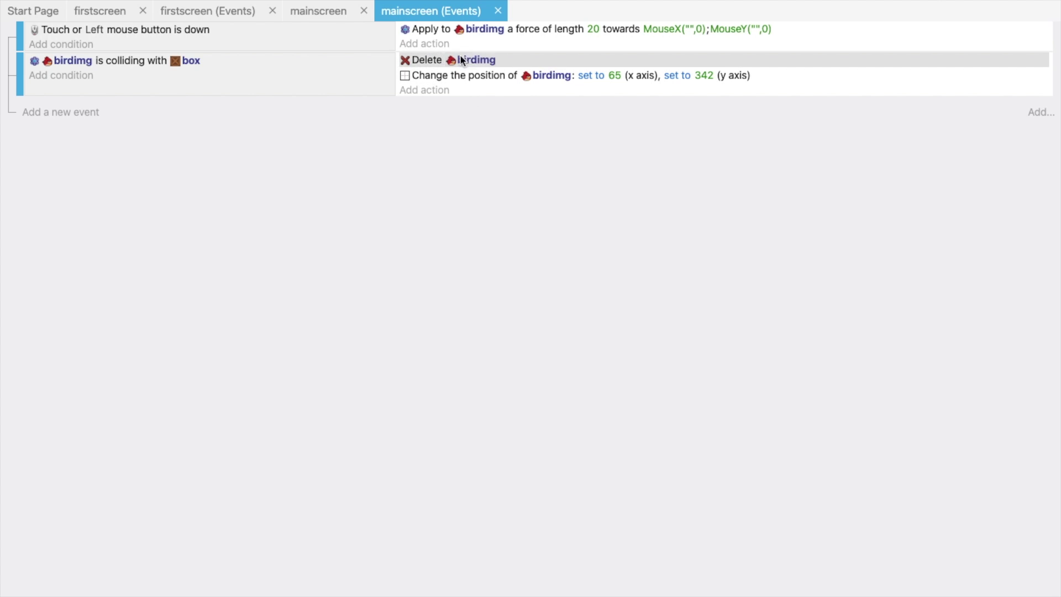
# Add an action to the bird–box collision event that creates a birdimg object at X 65, Y 342.
pyautogui.click(440, 90)
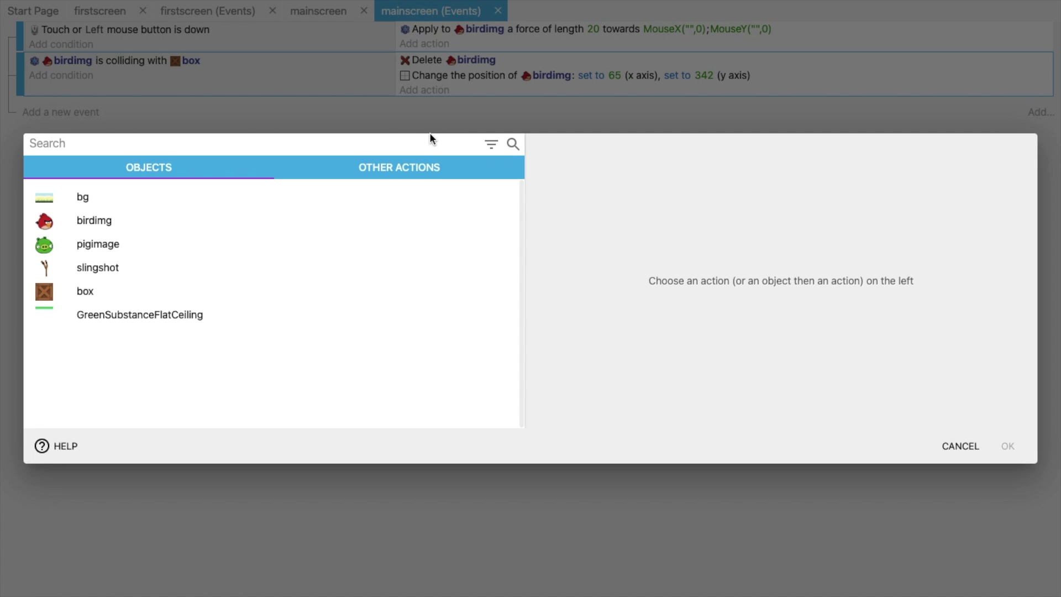
pyautogui.write('create')
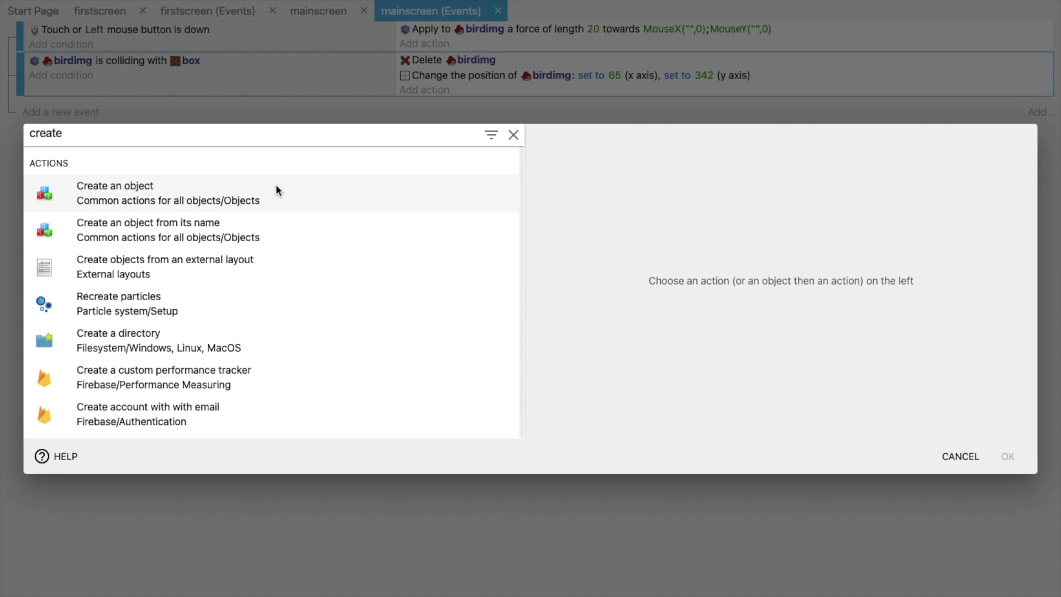
pyautogui.click(141, 193)
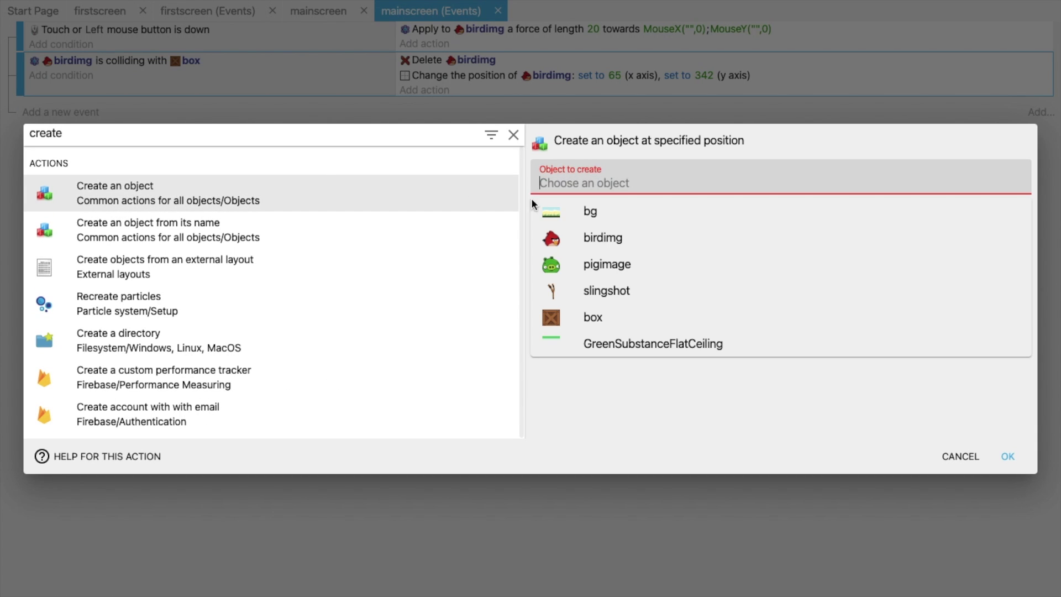
pyautogui.click(581, 239)
pyautogui.click(593, 231)
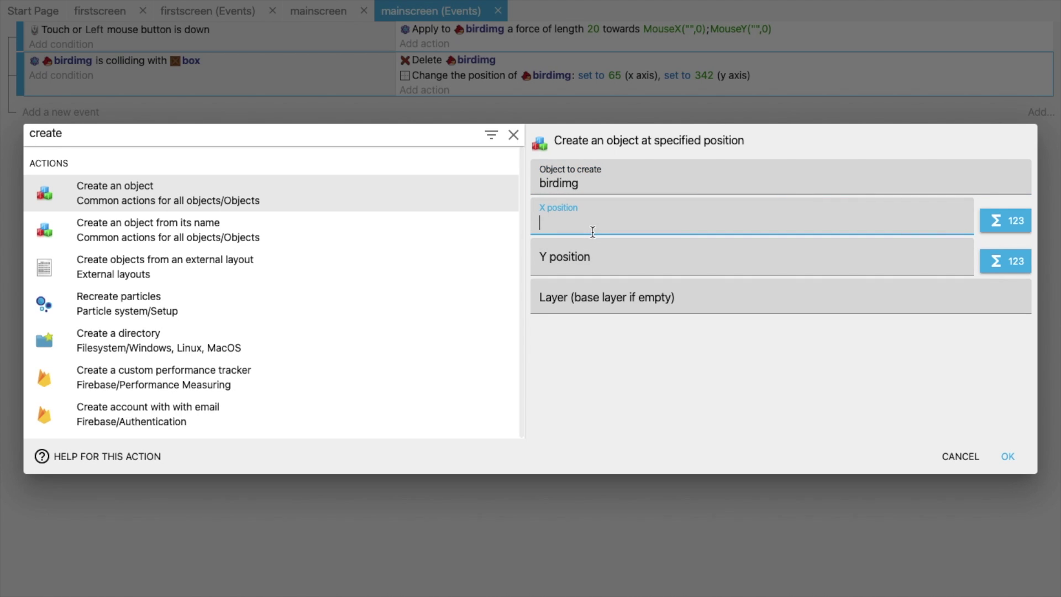
pyautogui.write('65')
pyautogui.click(599, 267)
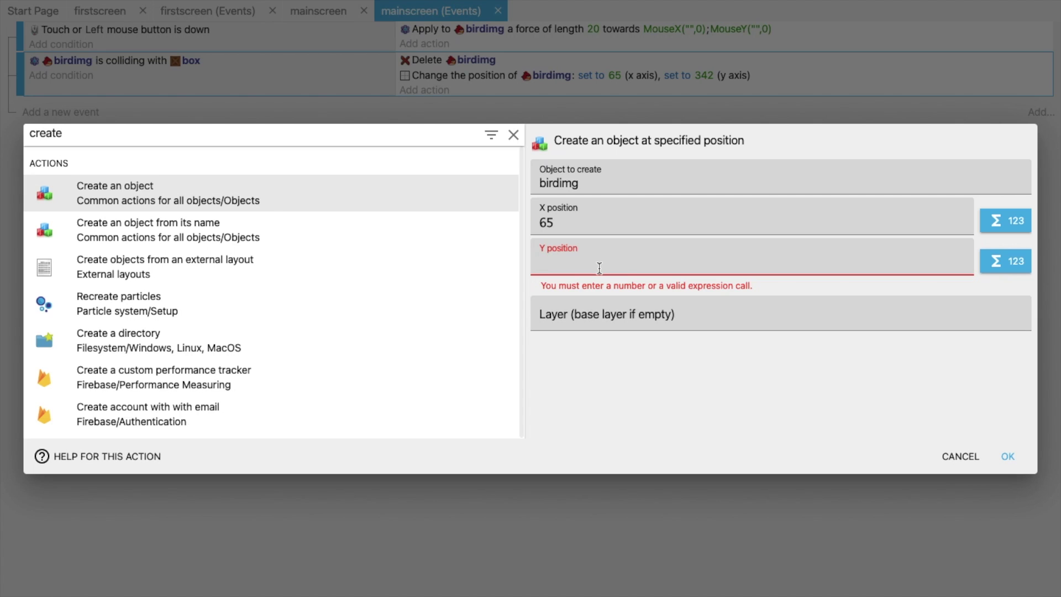
pyautogui.write('342')
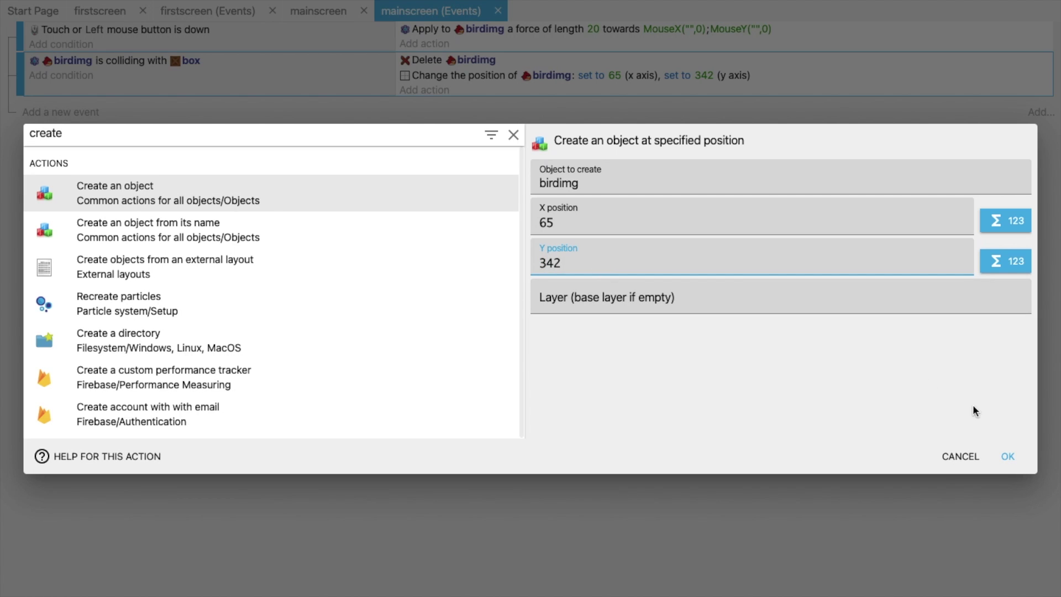
pyautogui.click(1009, 456)
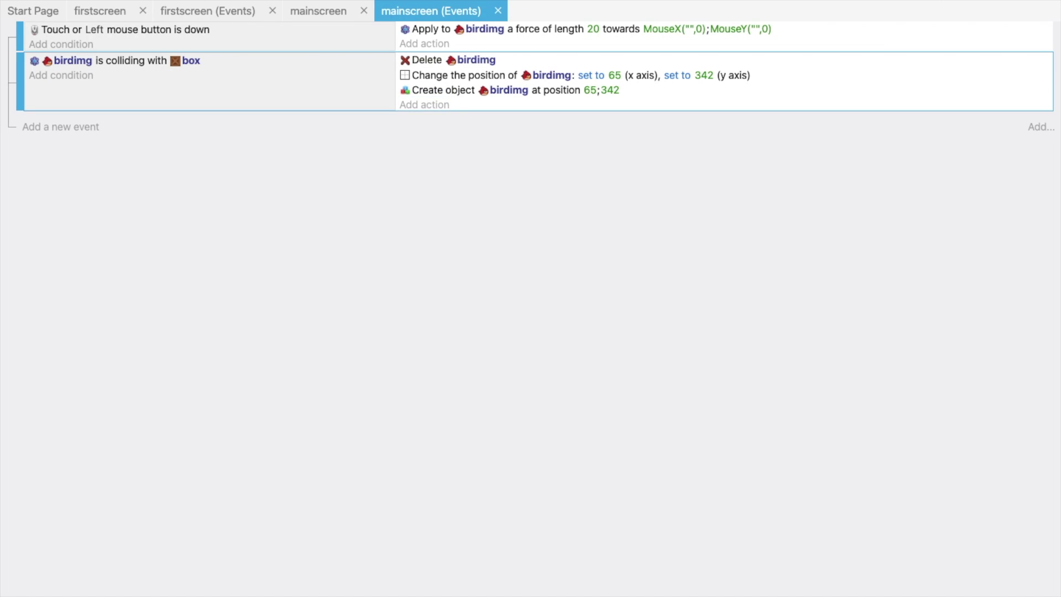
# Add a Width action to the collision event that sets birdimg's width to 50.
pyautogui.click(421, 104)
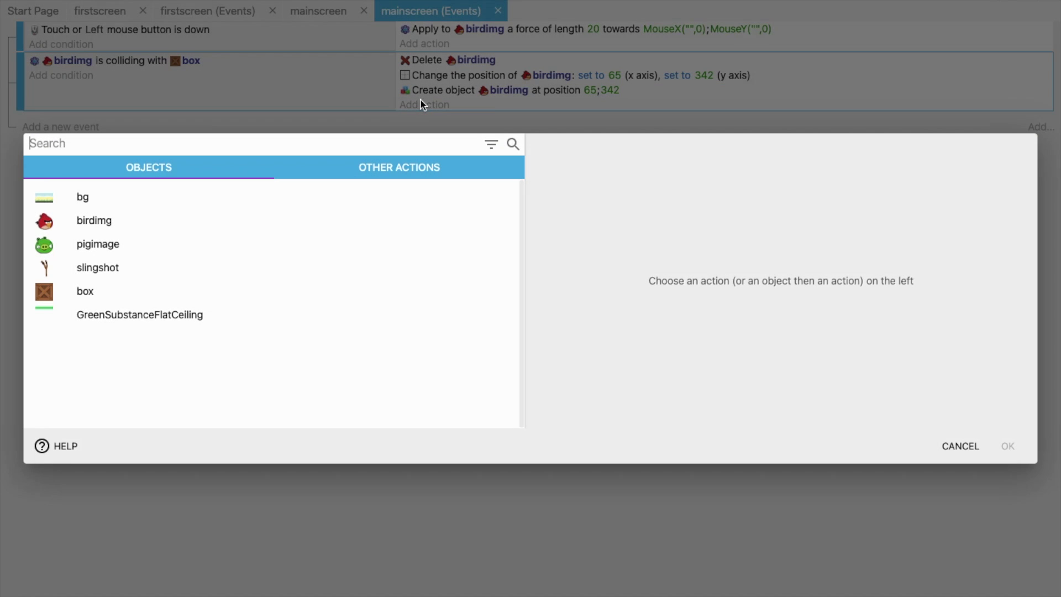
pyautogui.write('wid')
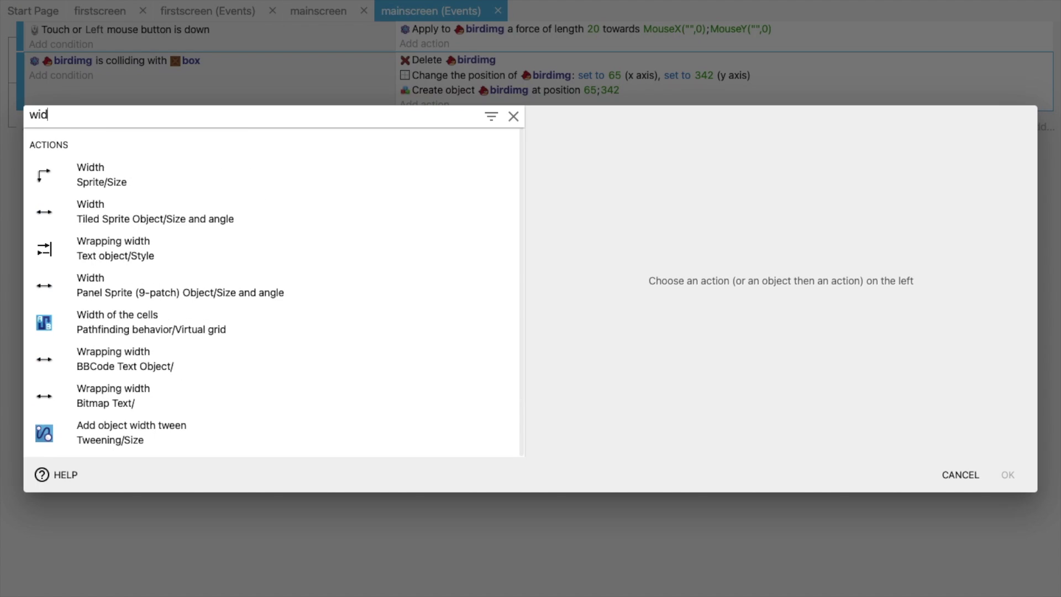
pyautogui.click(112, 178)
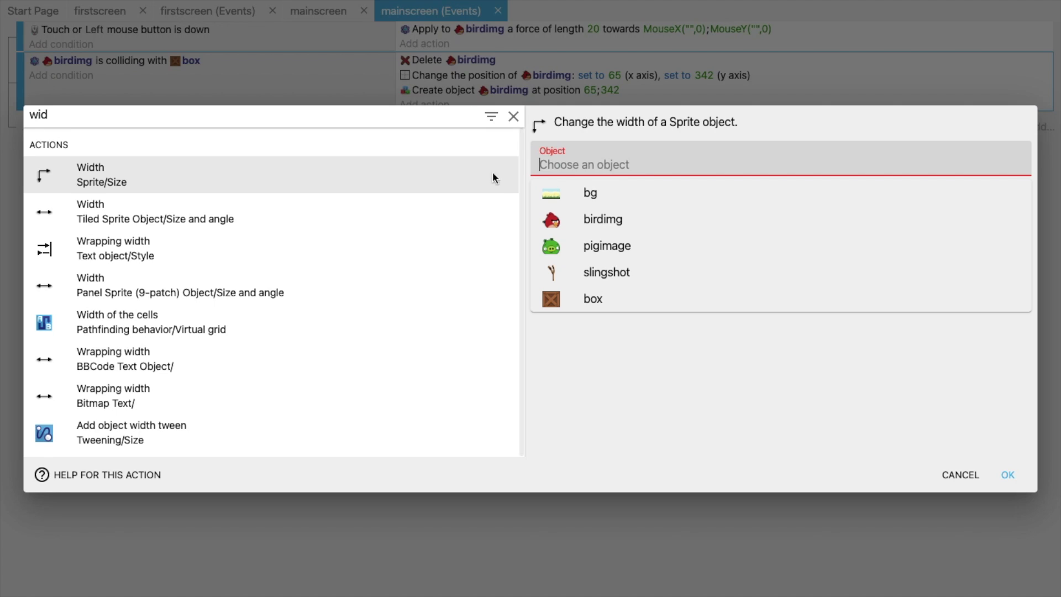
pyautogui.click(579, 221)
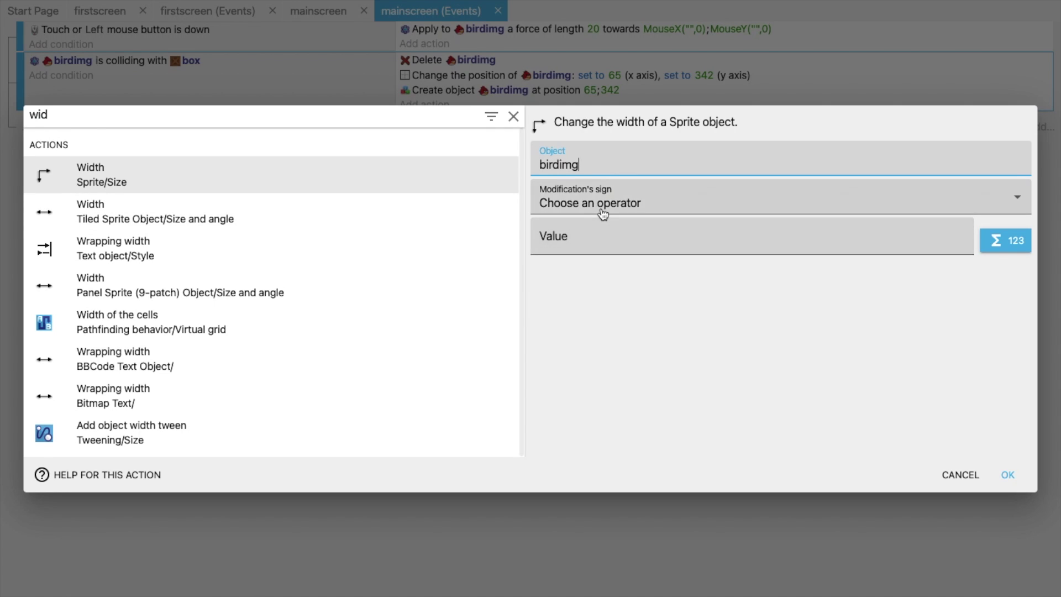
pyautogui.click(563, 202)
pyautogui.click(597, 226)
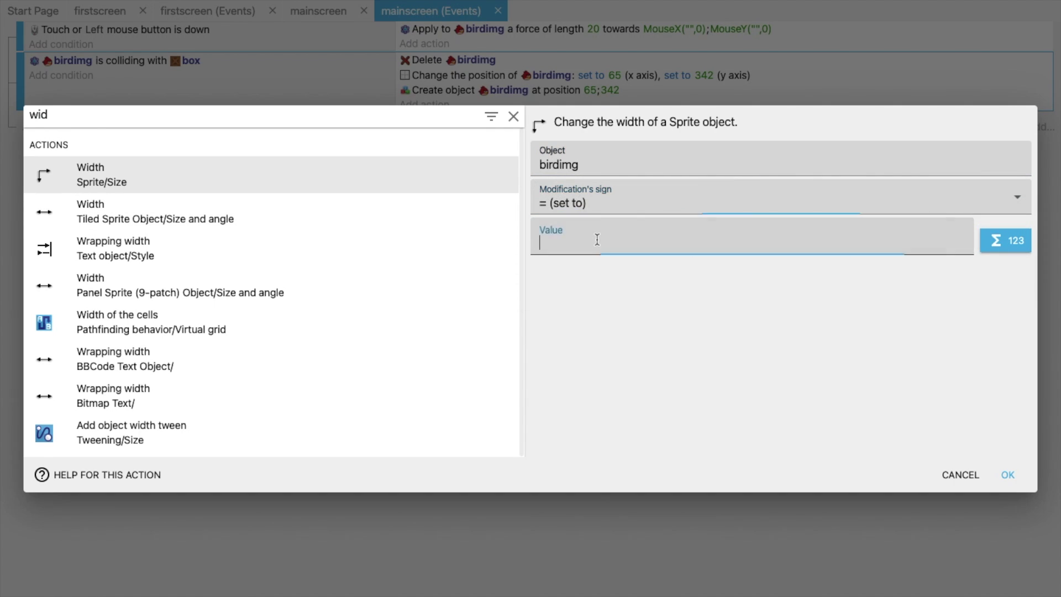
pyautogui.write('50')
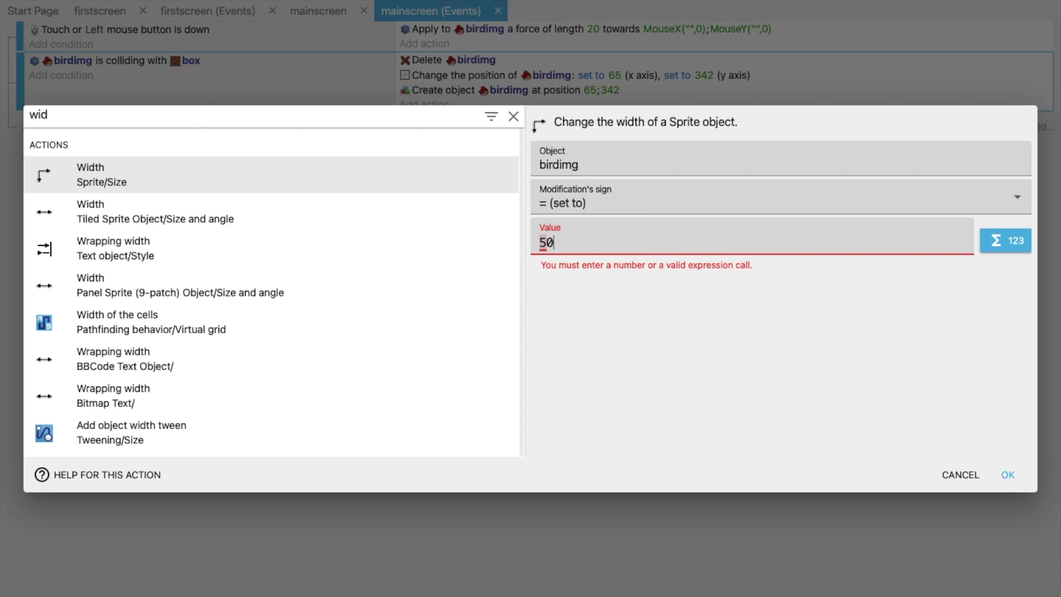
pyautogui.click(1006, 475)
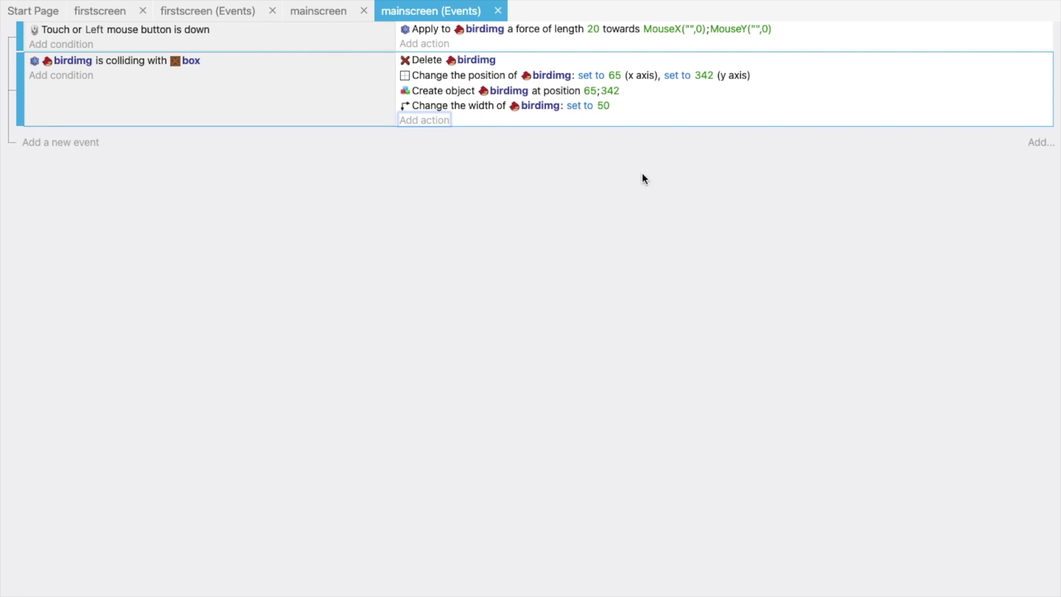
# Add a Height action to the collision event that sets birdimg's height to 50.
pyautogui.click(424, 118)
pyautogui.write('he')
pyautogui.press('BackSpace')
pyautogui.press('BackSpace')
pyautogui.click(88, 223)
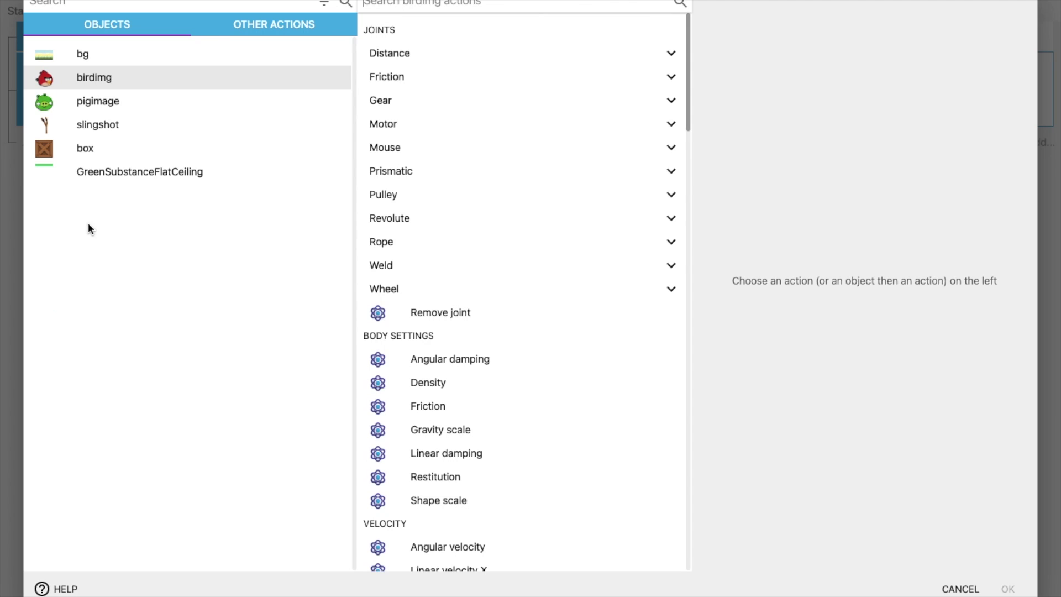
pyautogui.write('hei')
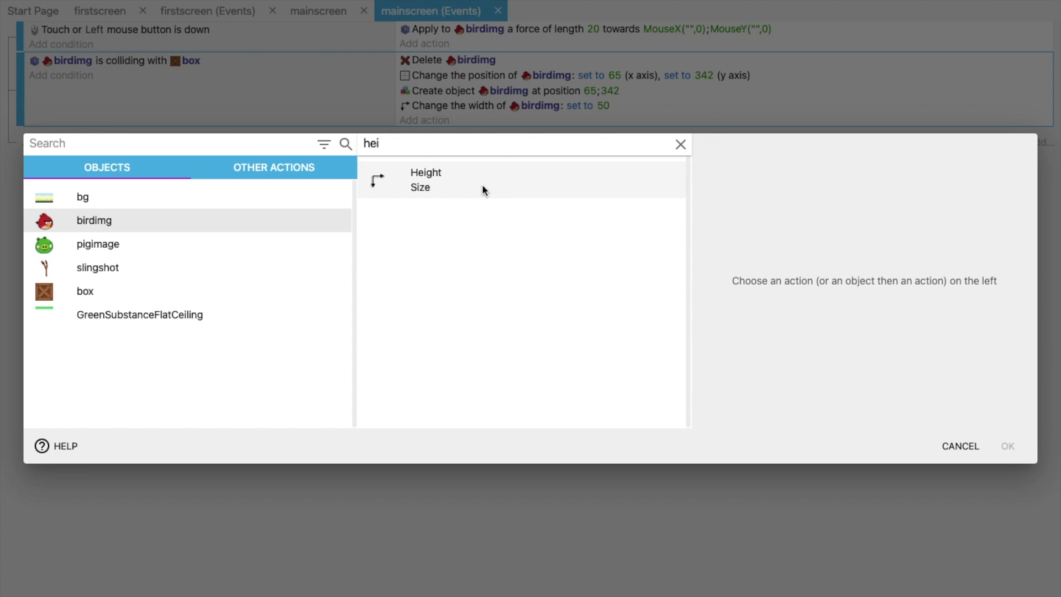
pyautogui.click(482, 184)
pyautogui.click(769, 199)
pyautogui.click(767, 213)
pyautogui.click(759, 230)
pyautogui.write('50')
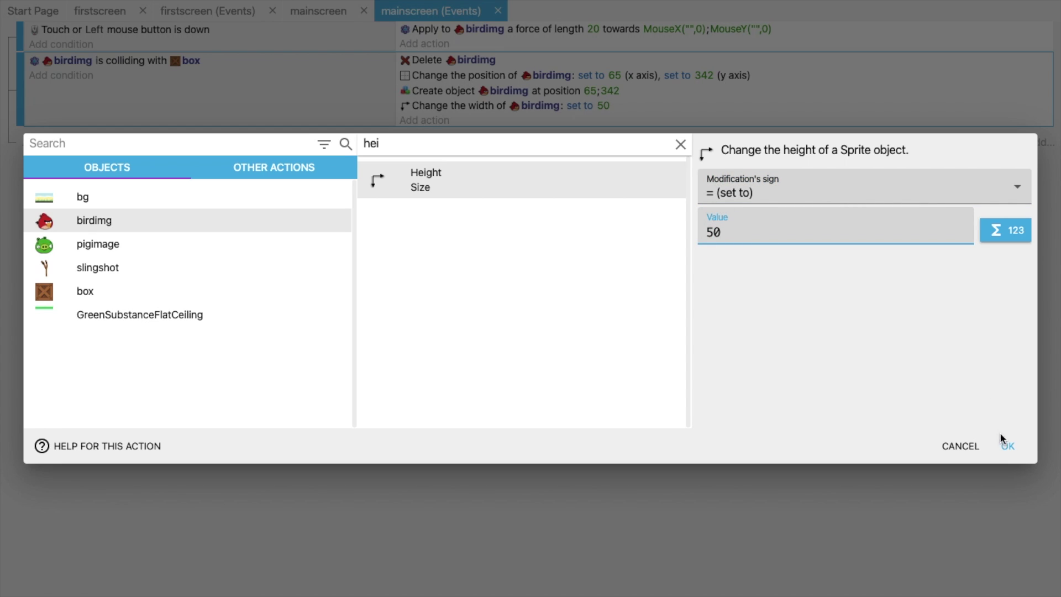
pyautogui.click(1007, 446)
# Preview the game, launch the bird at the nearest box tower twice, and return to the mainscreen events.
pyautogui.click(103, 1)
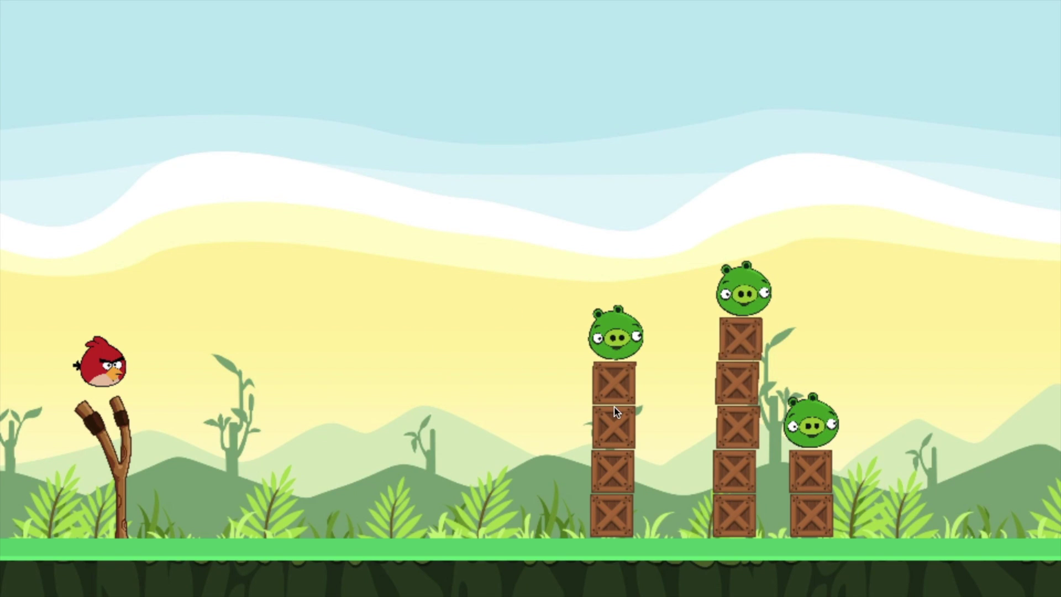
pyautogui.click(615, 411)
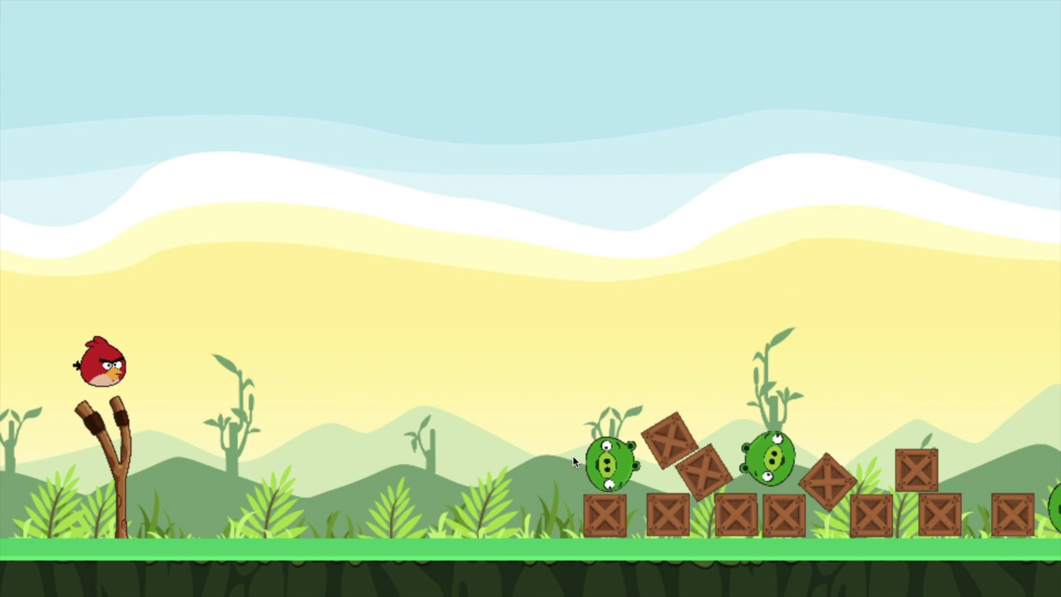
pyautogui.click(573, 455)
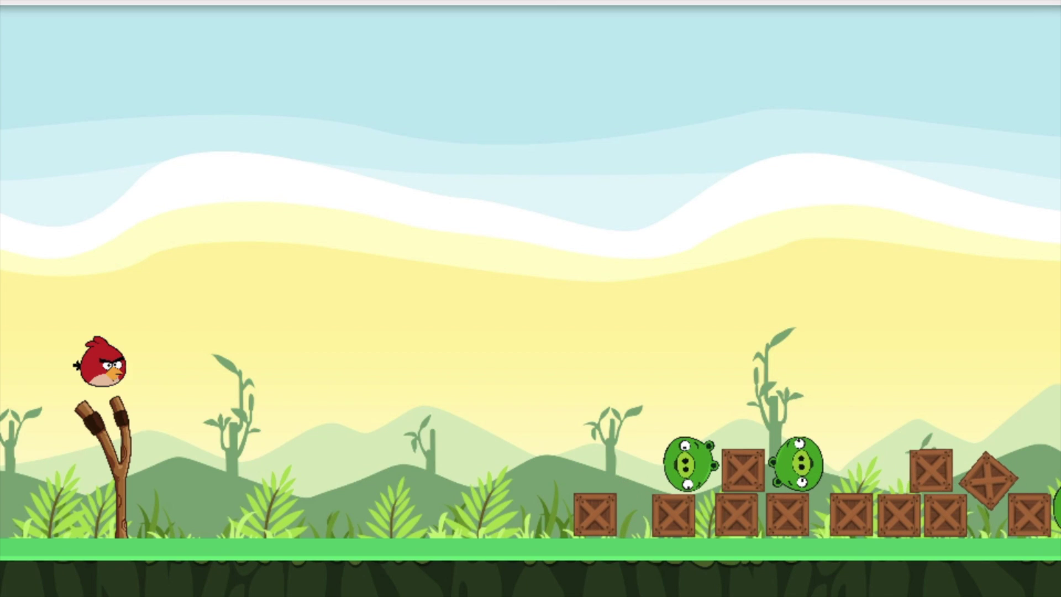
pyautogui.click(8, 1)
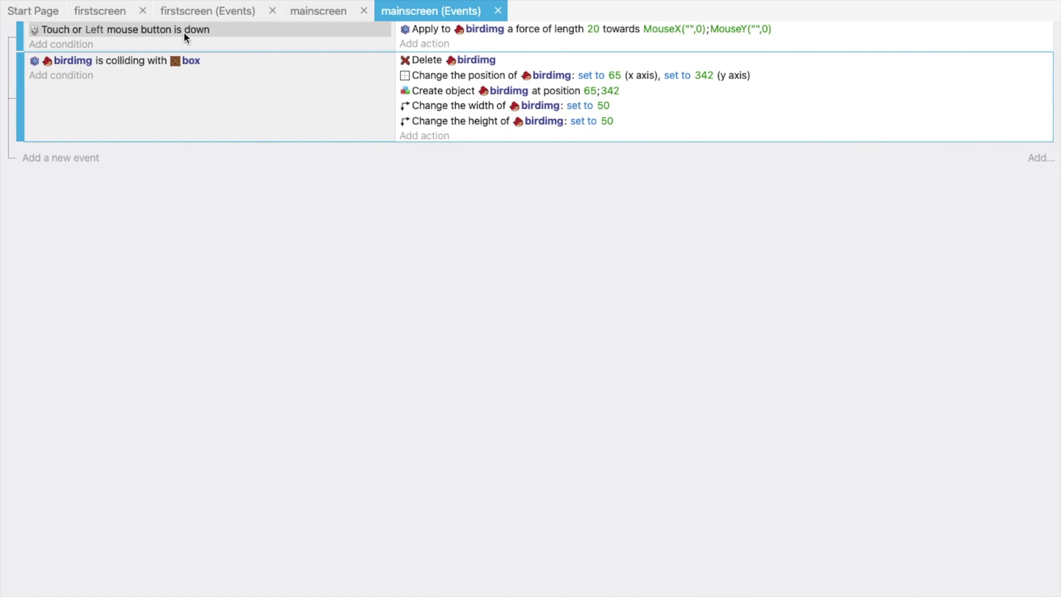
# Go to the mainscreen scene and inspect the pig on the nearest tower and the green ground object.
pyautogui.click(314, 13)
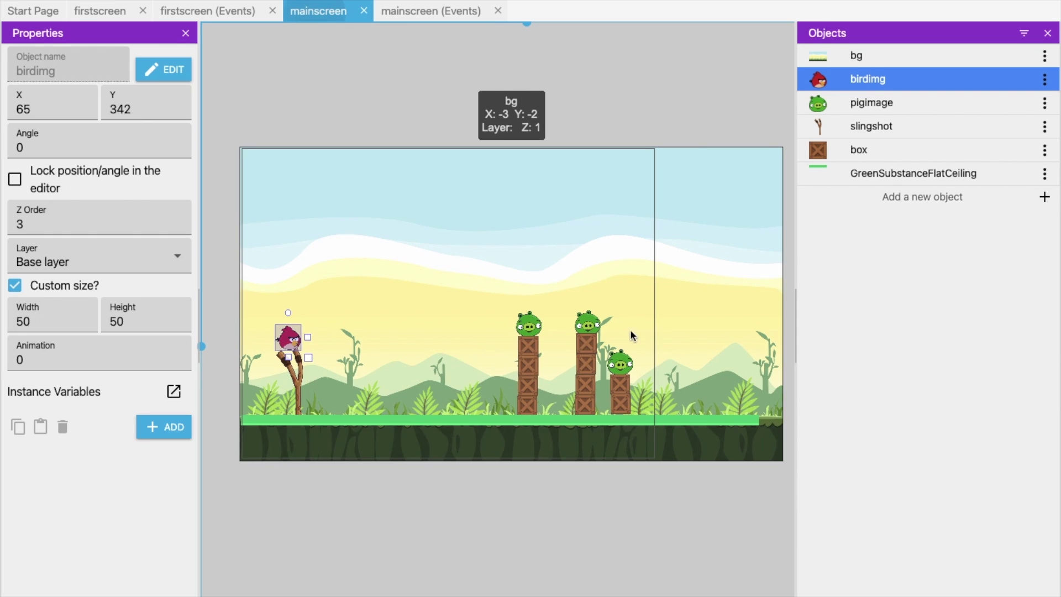
pyautogui.click(528, 326)
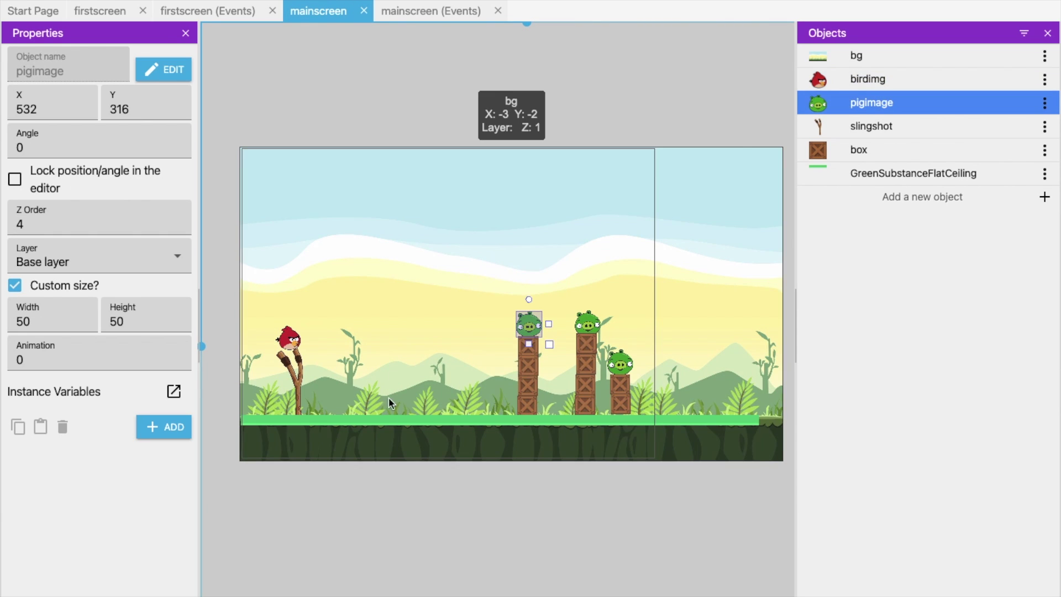
pyautogui.click(439, 422)
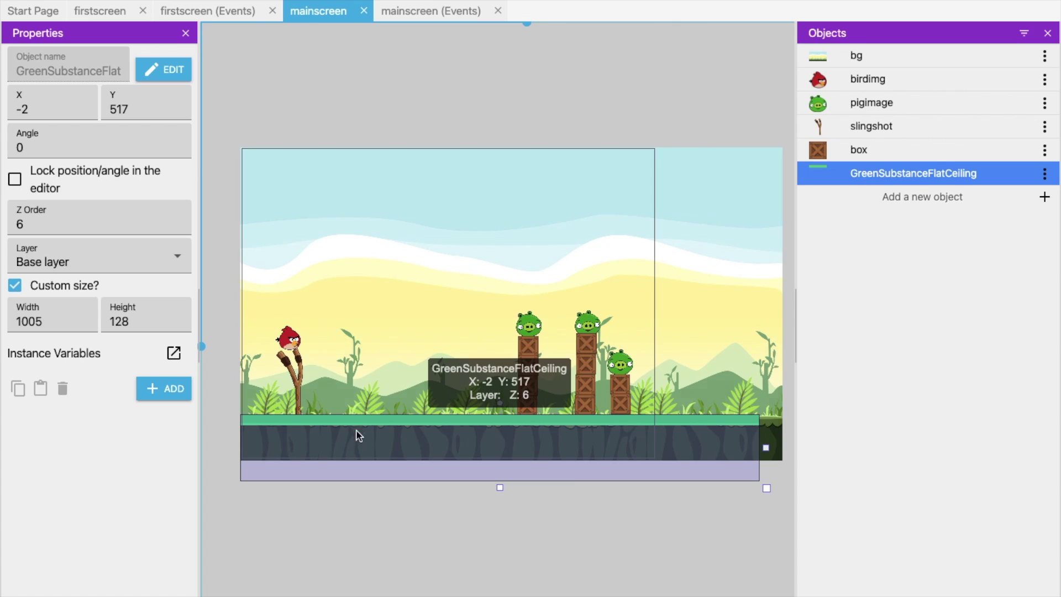
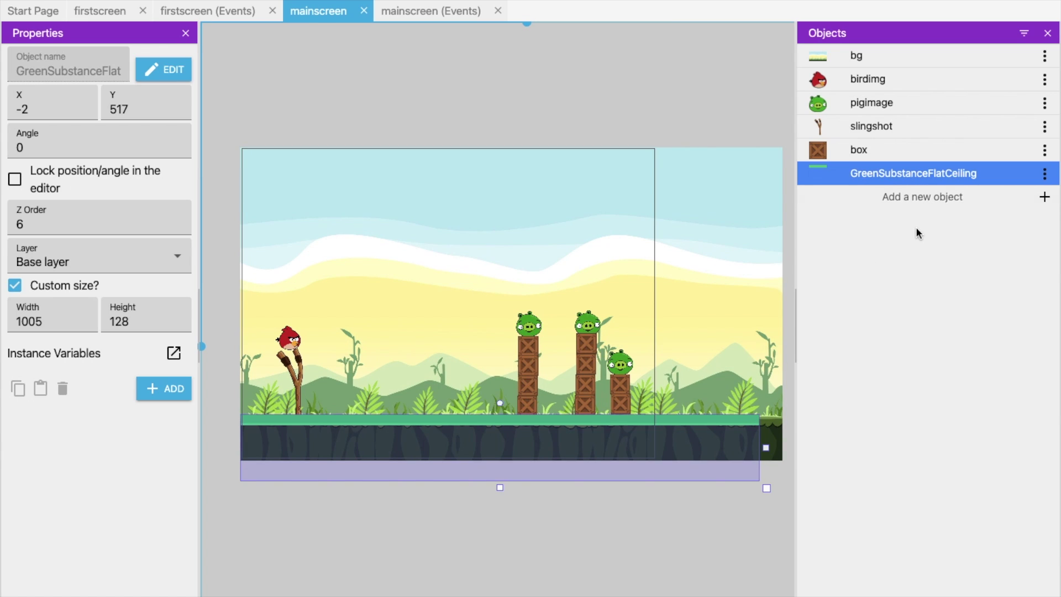
# Add a new Text object from scratch with the initial text "Life".
pyautogui.click(897, 200)
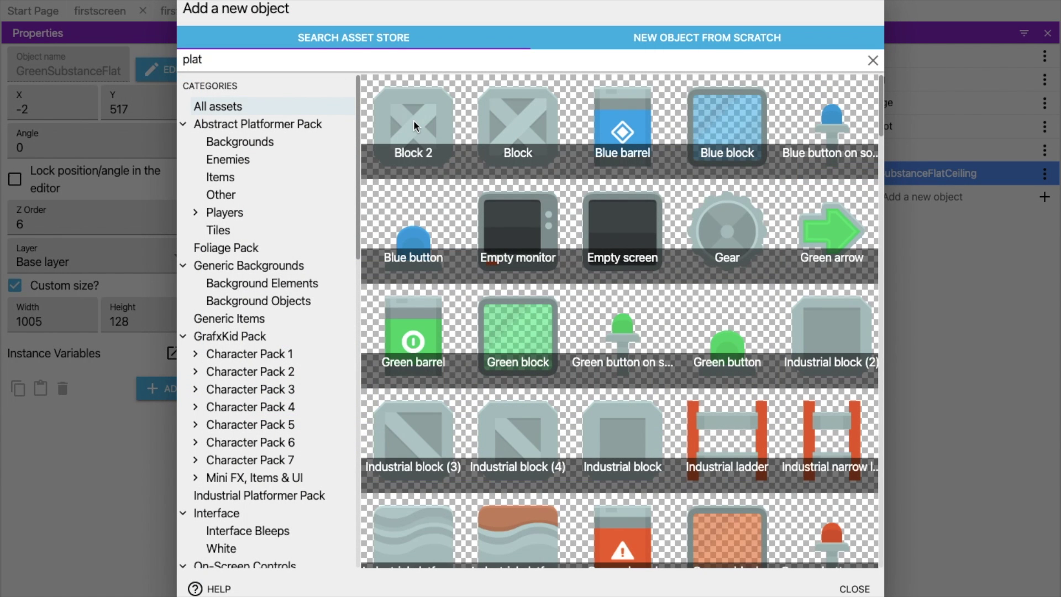
pyautogui.click(659, 45)
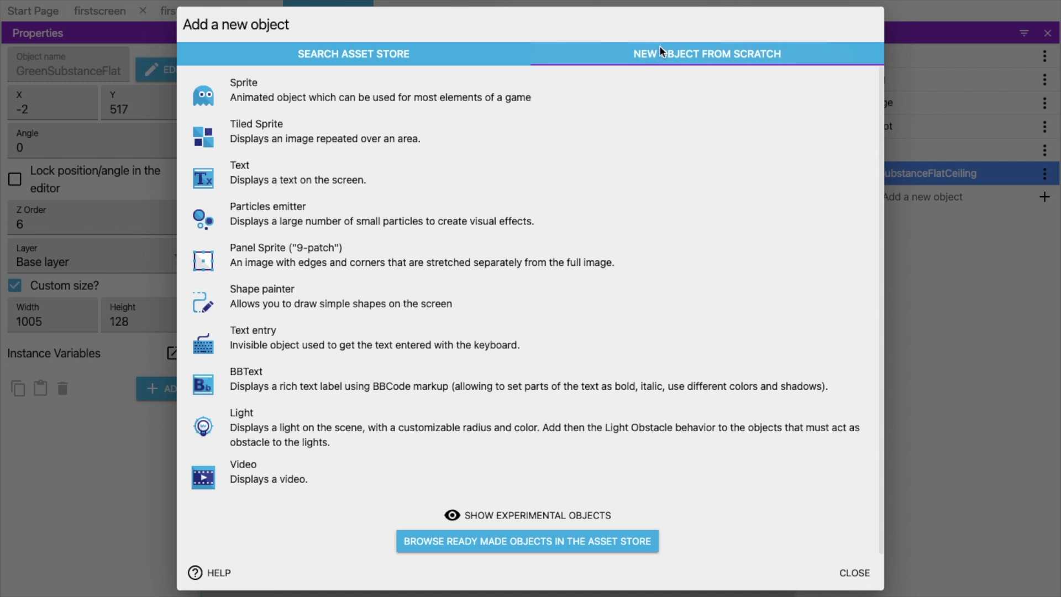
pyautogui.click(306, 180)
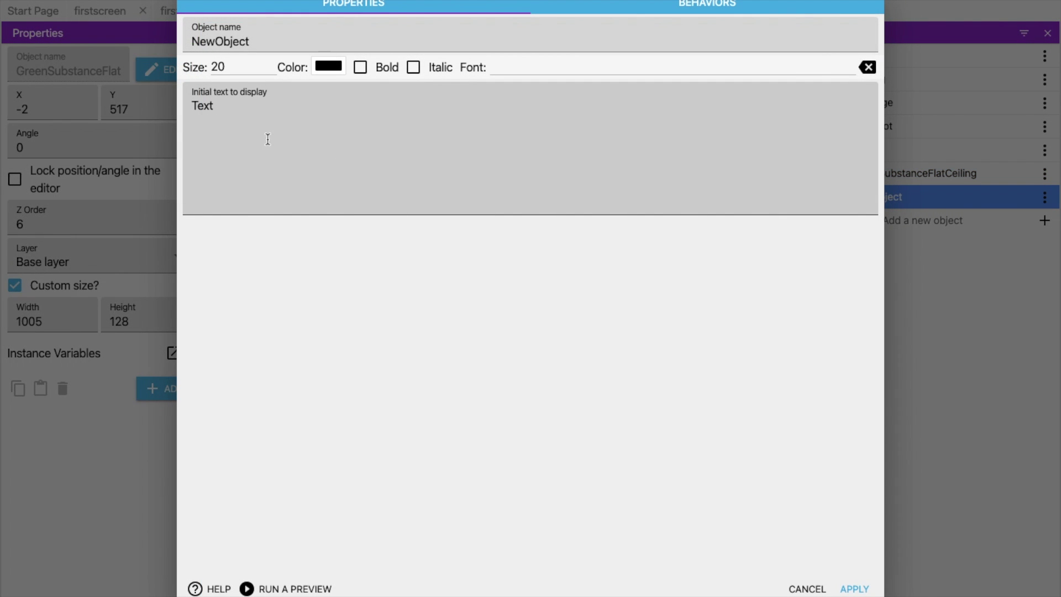
pyautogui.click(253, 129)
pyautogui.write('Count')
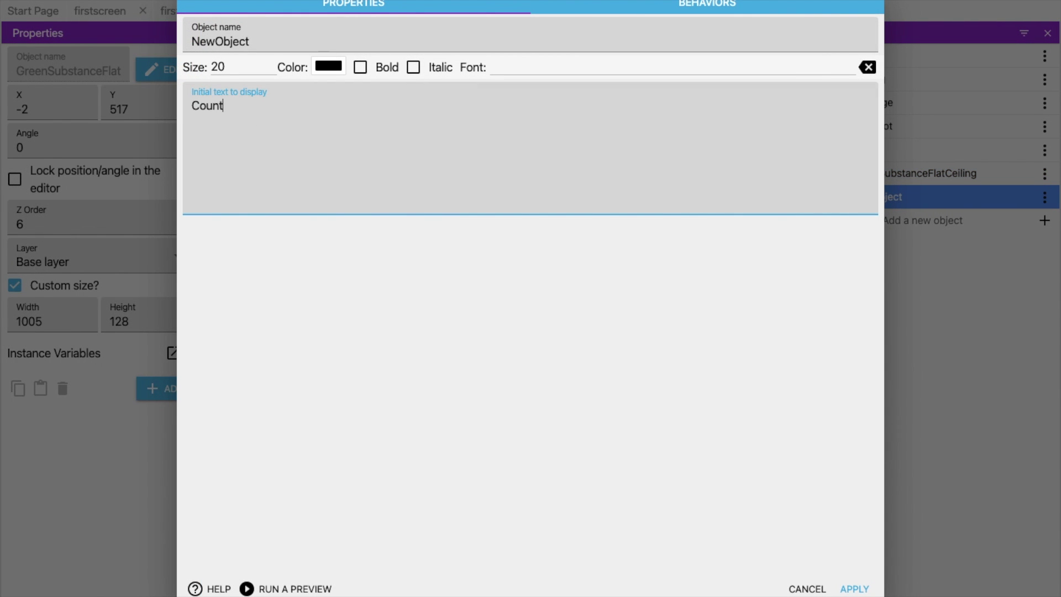
pyautogui.hotkey('ctrl', 'a')
pyautogui.write('1')
pyautogui.write('Coun')
pyautogui.hotkey('ctrl', 'a')
pyautogui.write('LIk')
pyautogui.write('ife')
# Name the text object lifetext and place it in the sky above the bird at about X 66, Y 30.
pyautogui.click(243, 43)
pyautogui.hotkey('ctrl', 'a')
pyautogui.write('lig')
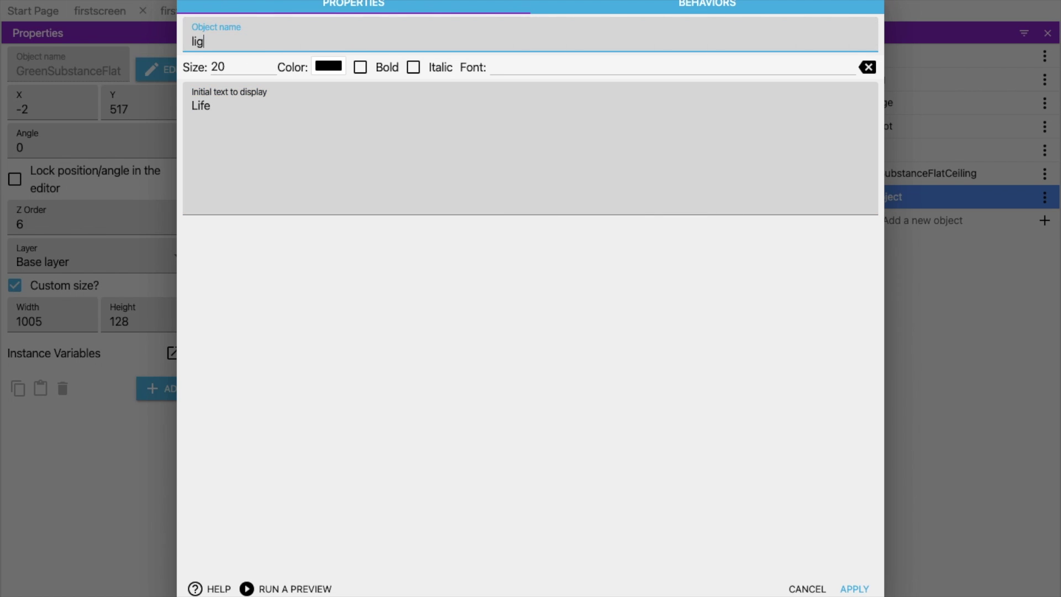
pyautogui.press('BackSpace')
pyautogui.write('fetext')
pyautogui.click(854, 589)
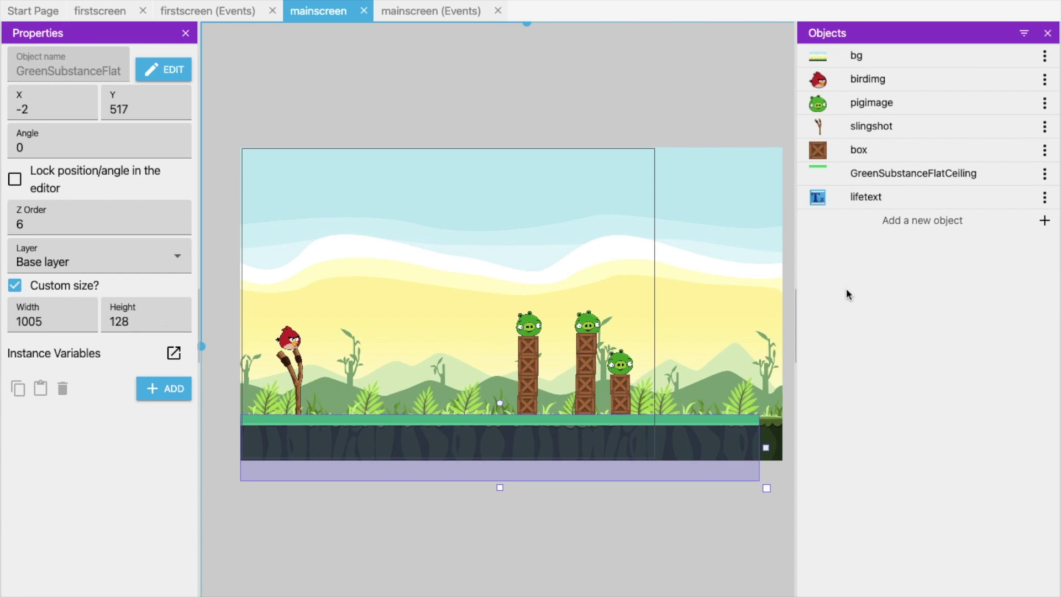
pyautogui.moveTo(845, 204); pyautogui.dragTo(287, 176)
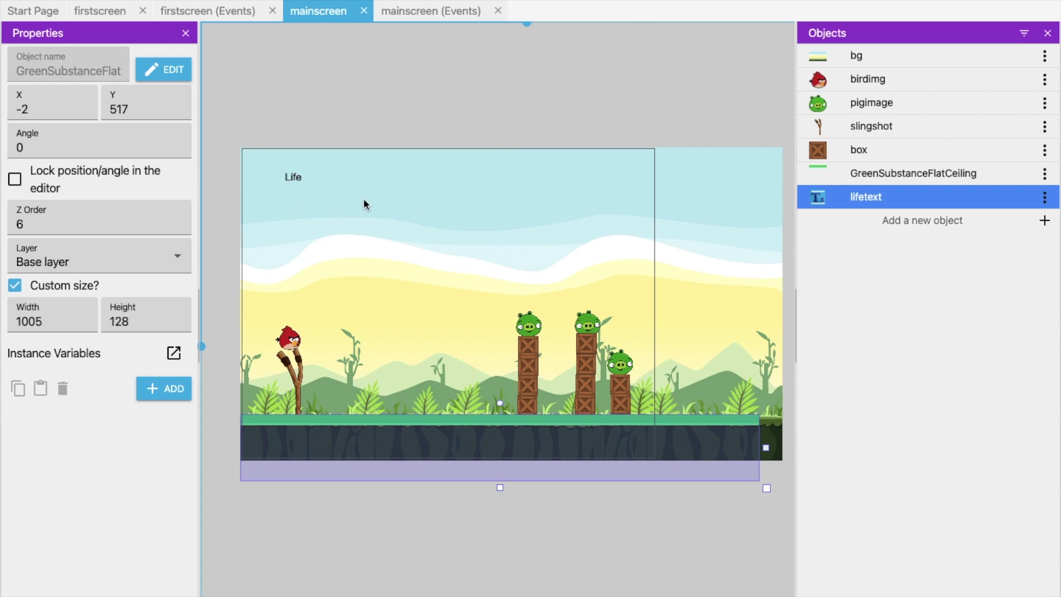
pyautogui.click(282, 169)
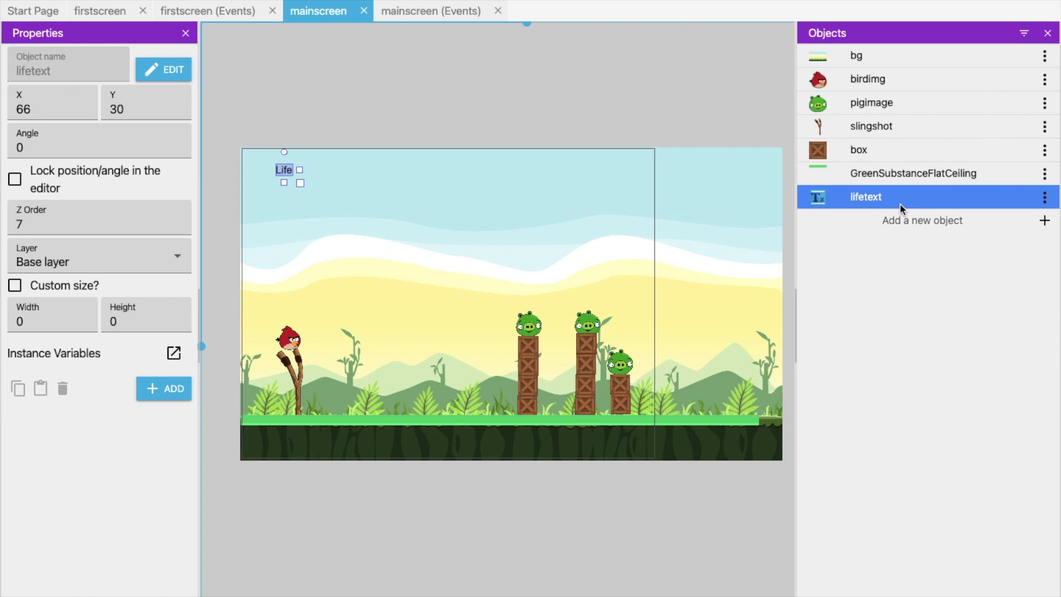
# Add a new Text object named lifecount with the initial text "10".
pyautogui.click(899, 218)
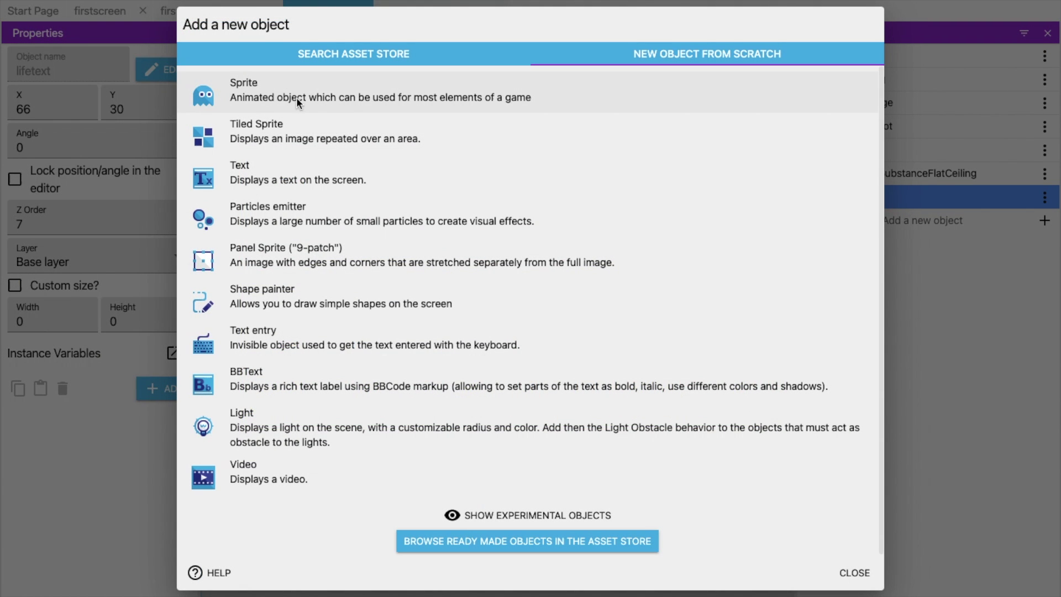
pyautogui.click(361, 178)
pyautogui.click(224, 42)
pyautogui.doubleClick(225, 41)
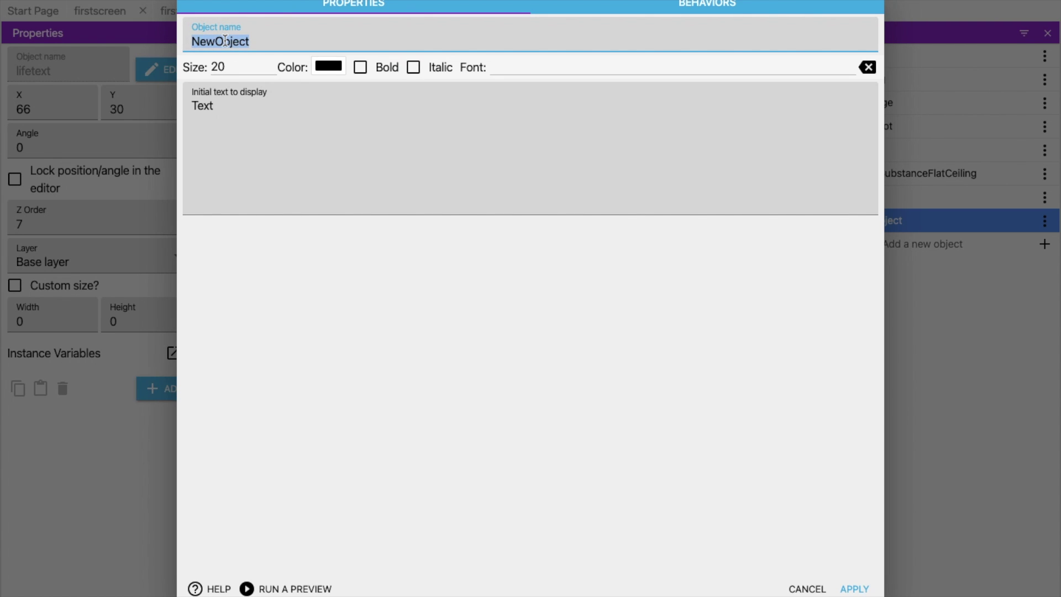
pyautogui.write('lifecount')
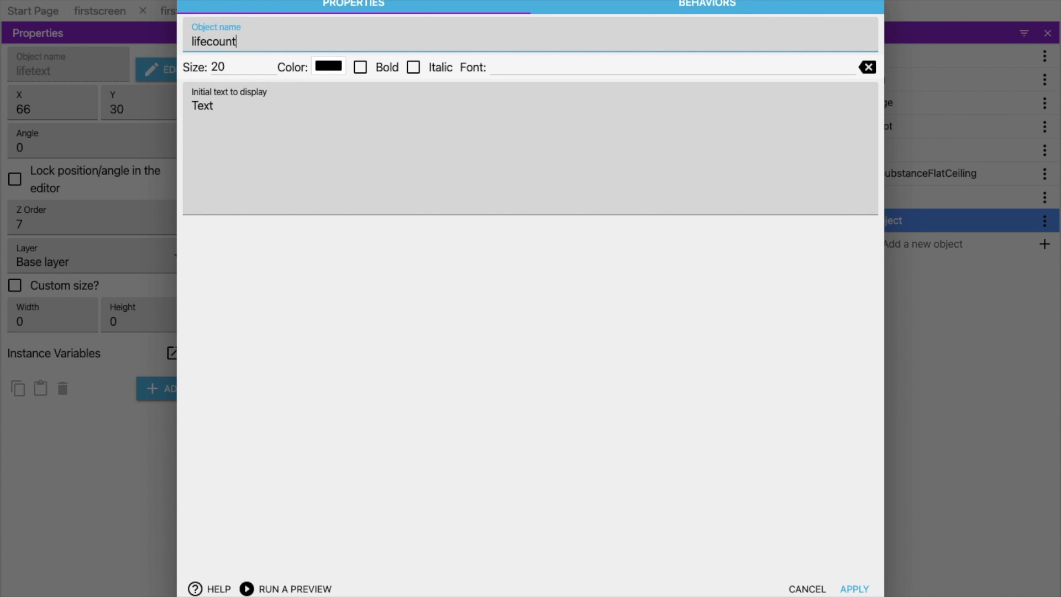
pyautogui.doubleClick(230, 99)
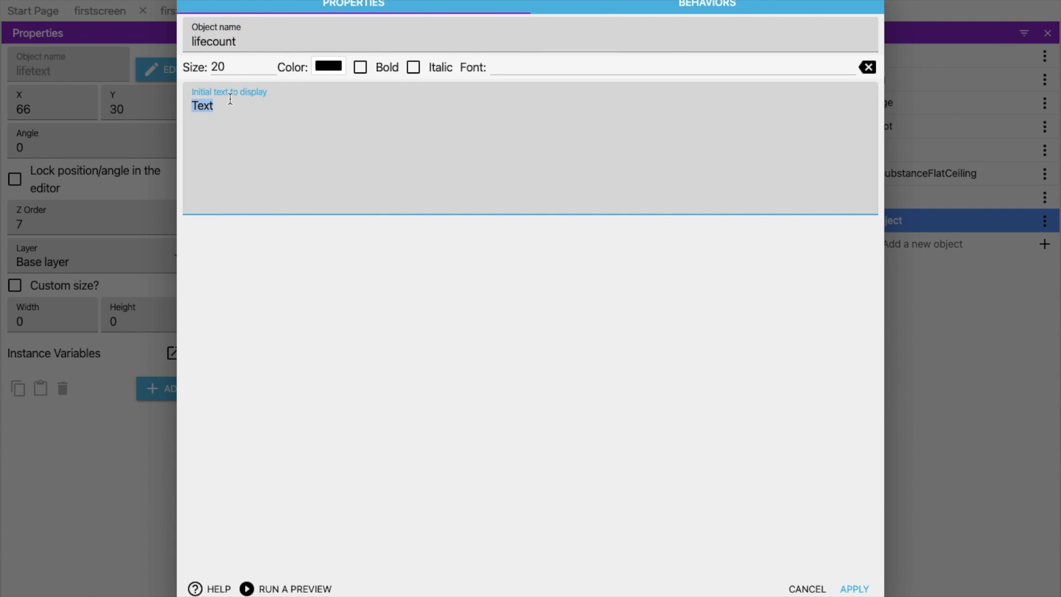
pyautogui.write('10')
pyautogui.click(856, 588)
# Add another Text object named pigtext with the initial text "Pig".
pyautogui.click(928, 242)
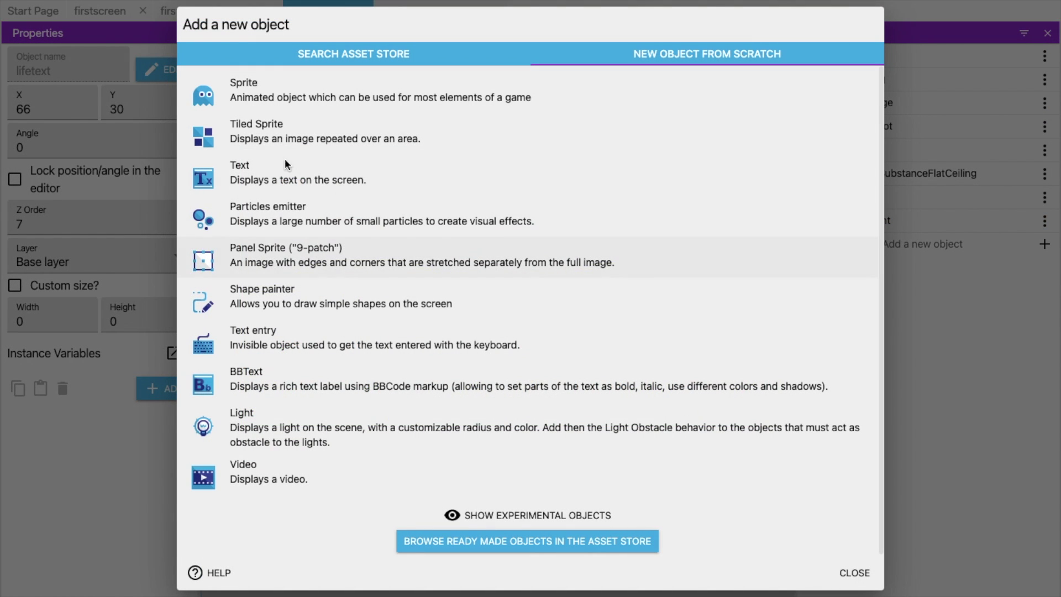
pyautogui.click(249, 178)
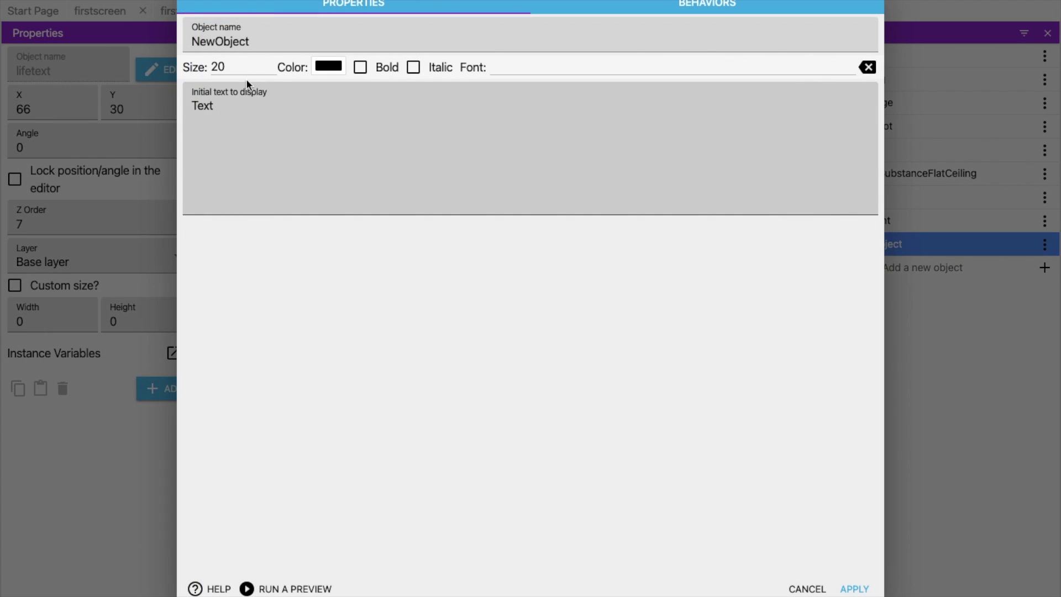
pyautogui.doubleClick(238, 119)
pyautogui.doubleClick(219, 42)
pyautogui.write('pigtext')
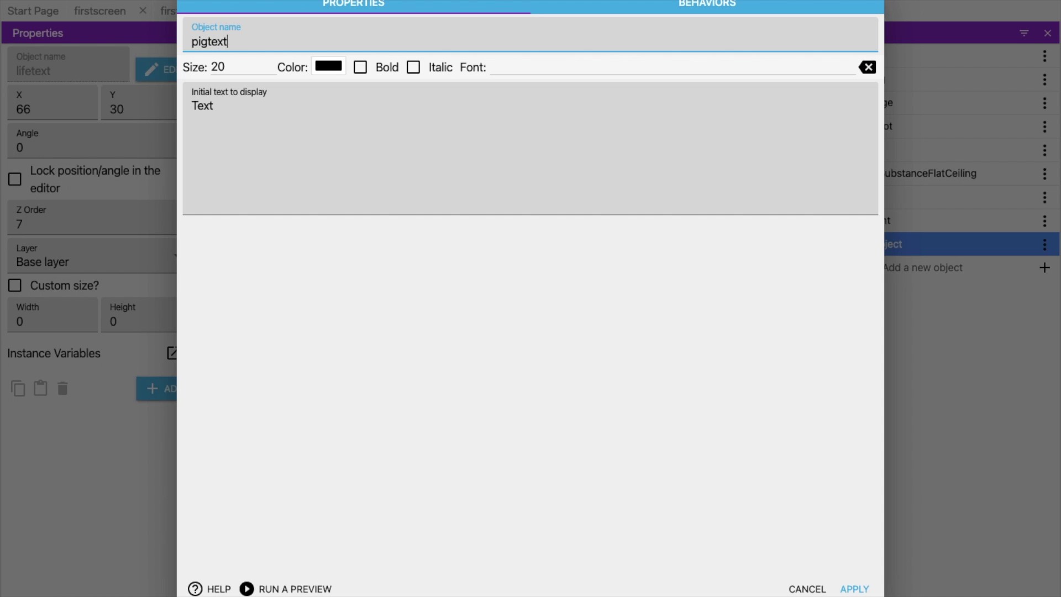
pyautogui.press('Tab')
pyautogui.doubleClick(216, 115)
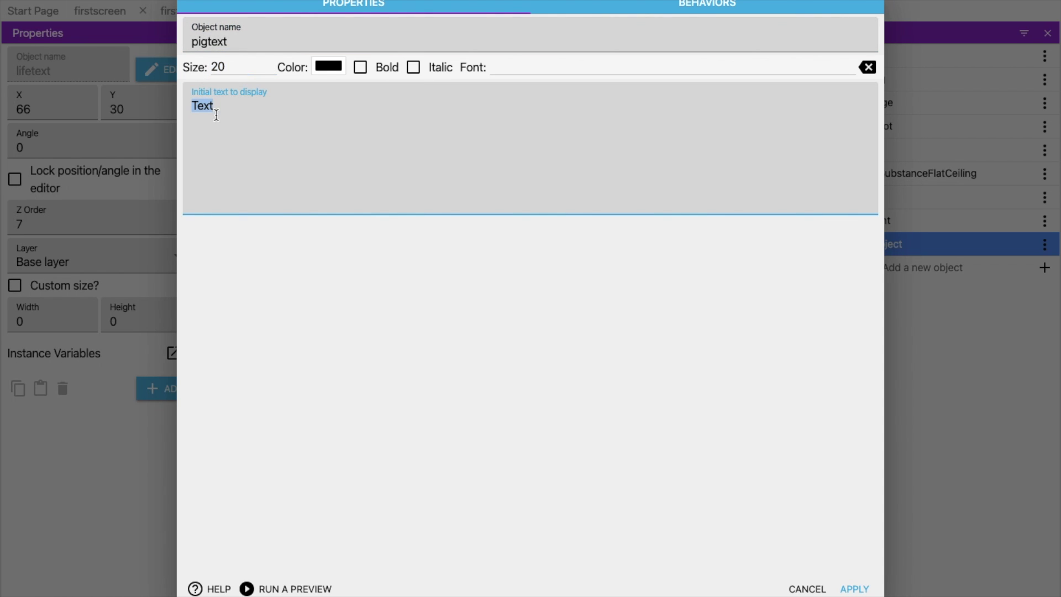
pyautogui.write('P')
pyautogui.click(855, 588)
# Add a Text object named pigcount with the initial text "3".
pyautogui.click(896, 268)
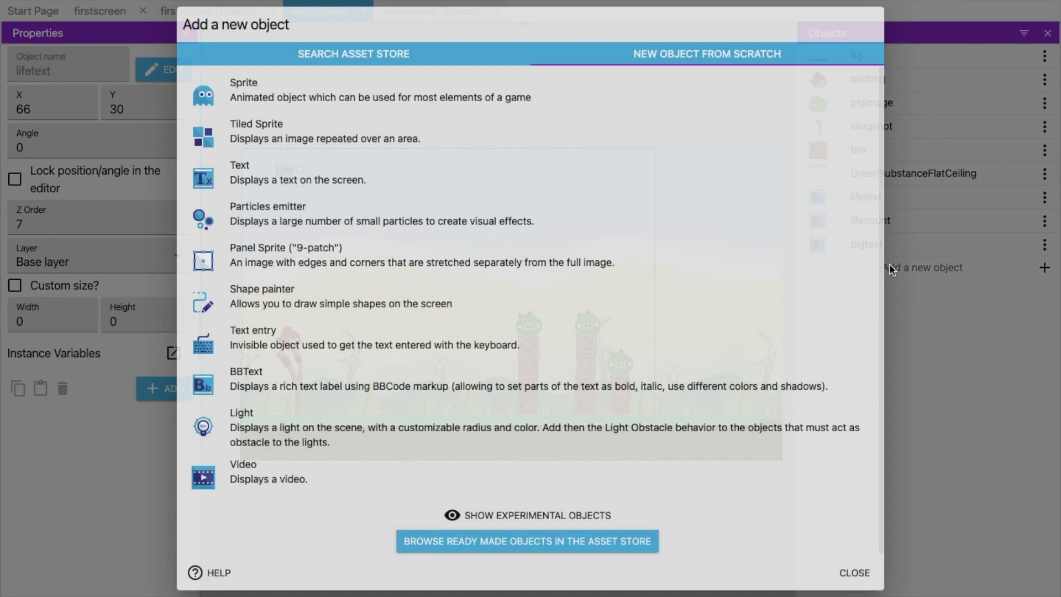
pyautogui.click(239, 172)
pyautogui.click(265, 42)
pyautogui.hotkey('ctrl', 'a')
pyautogui.write('pigcoun')
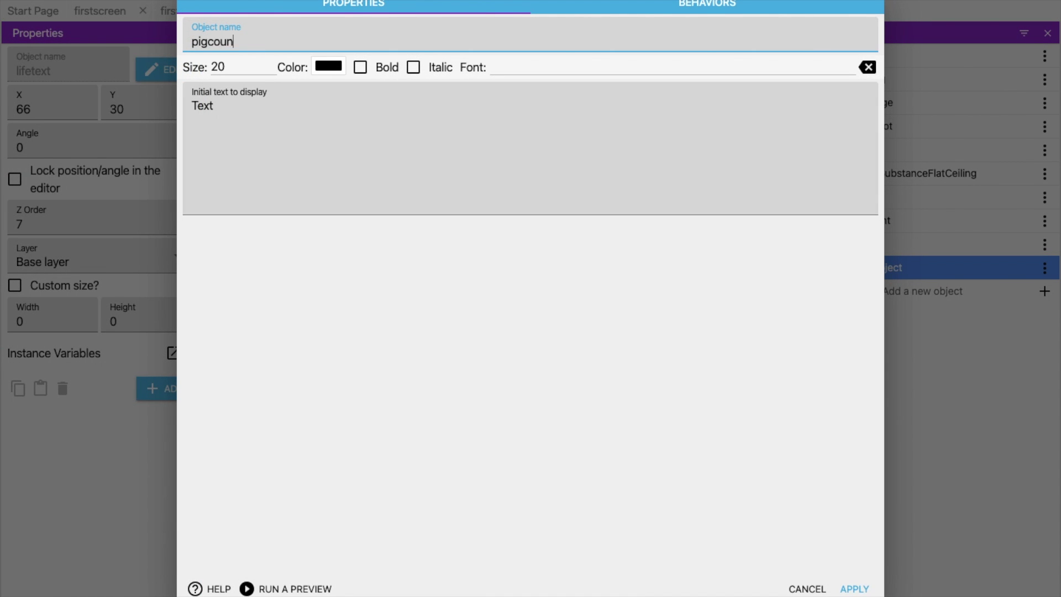
pyautogui.doubleClick(254, 113)
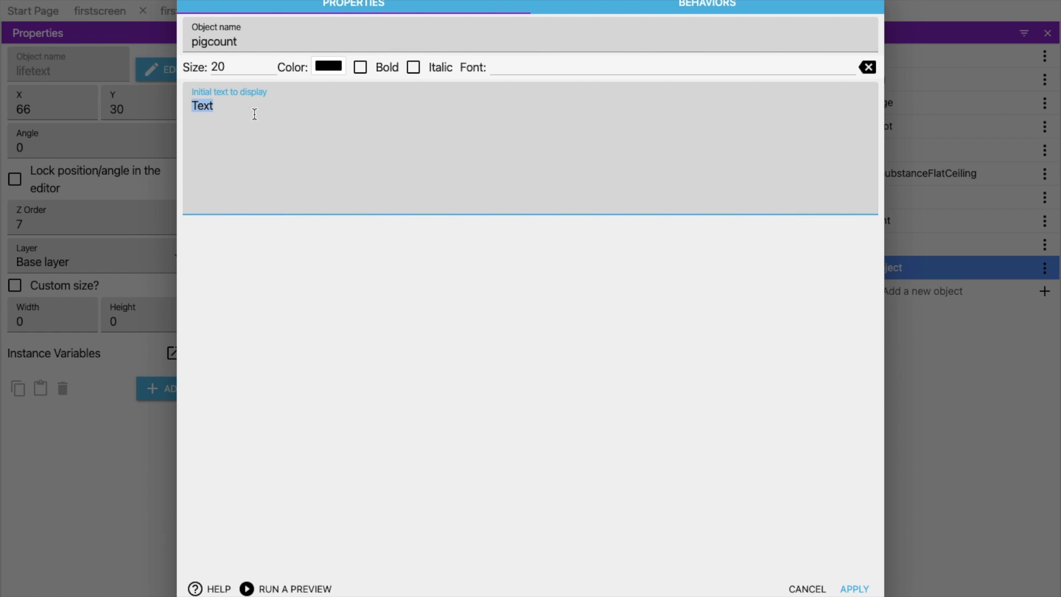
pyautogui.write('3')
pyautogui.click(854, 587)
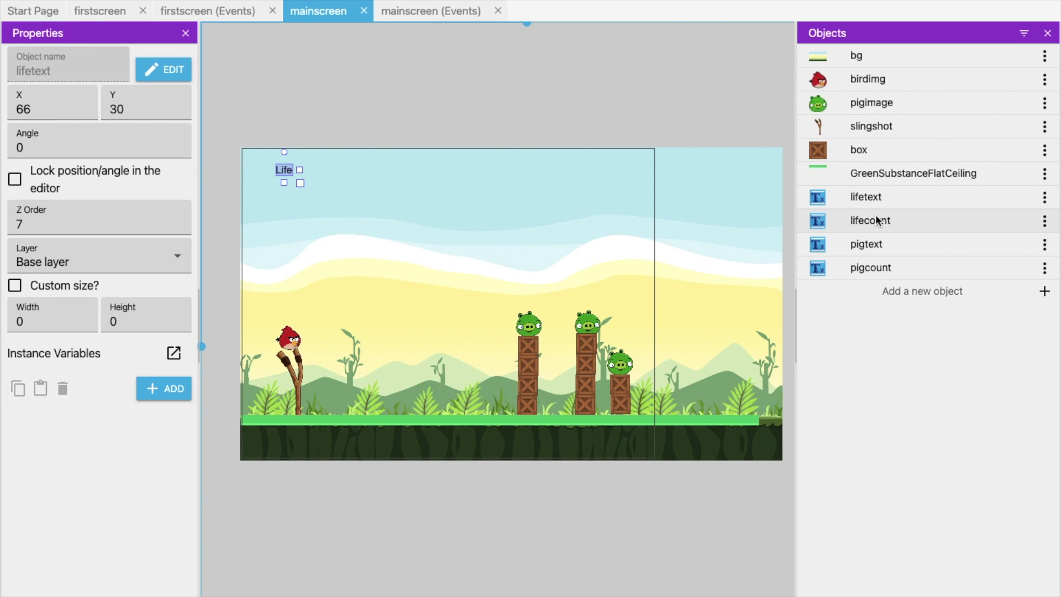
# Place the lifecount text in the scene just beside the Life label at about X 134, Y 25.
pyautogui.moveTo(875, 214); pyautogui.dragTo(353, 179)
pyautogui.click(372, 182)
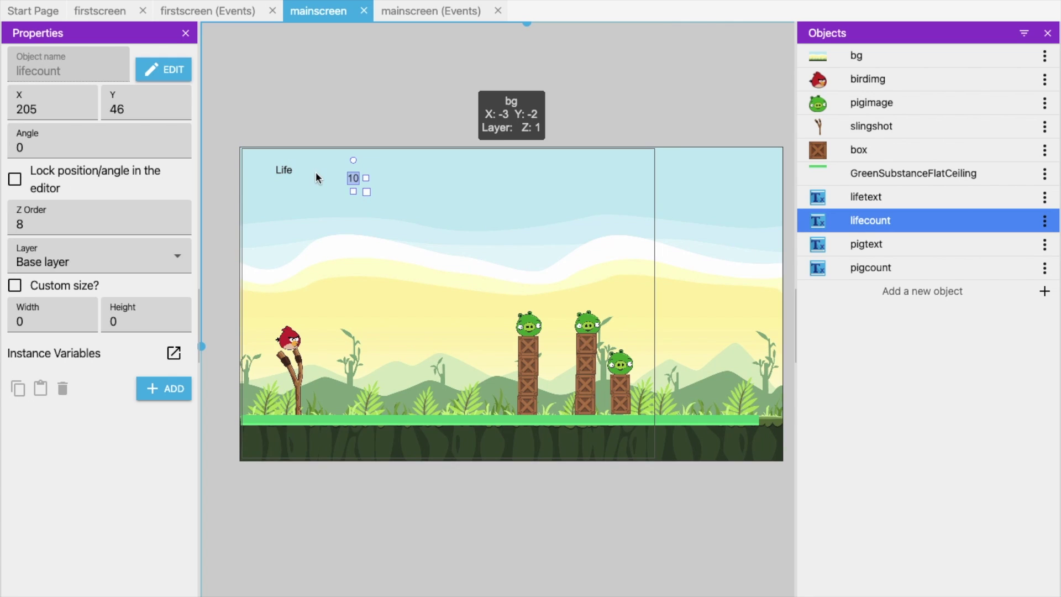
pyautogui.keyDown('ctrl'); pyautogui.scroll(2, 316, 176); pyautogui.keyUp('ctrl')
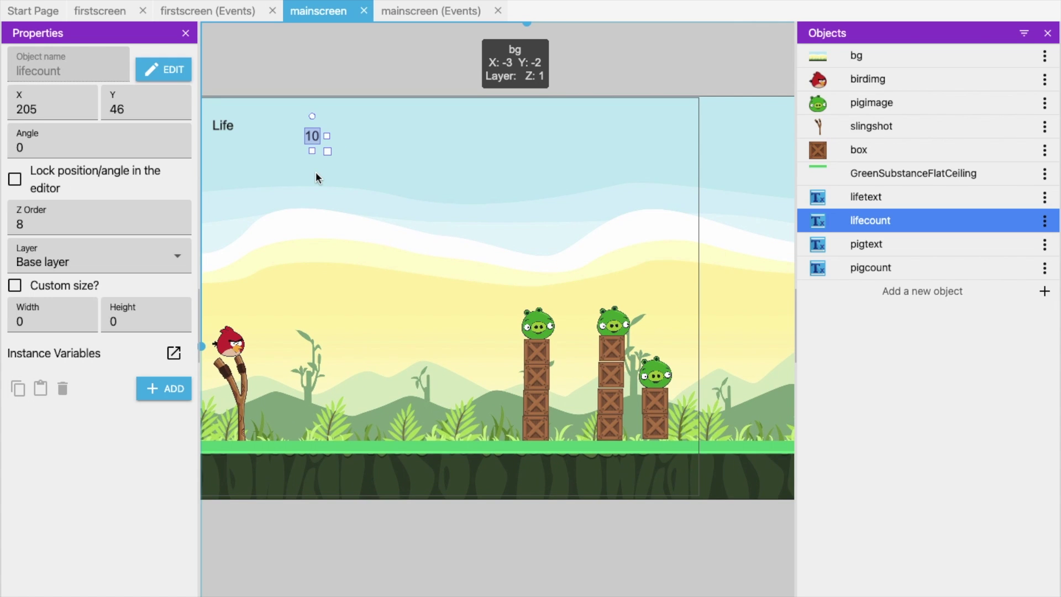
pyautogui.keyDown('ctrl'); pyautogui.scroll(2, 316, 171); pyautogui.keyUp('ctrl')
pyautogui.hscroll(-3, 316, 171)
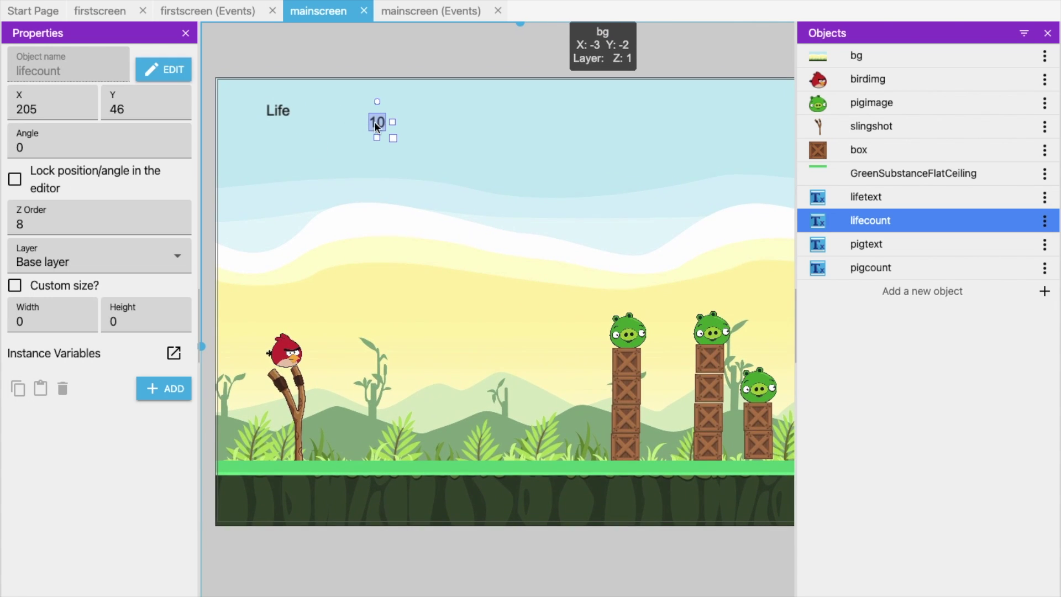
pyautogui.moveTo(382, 122); pyautogui.dragTo(324, 112)
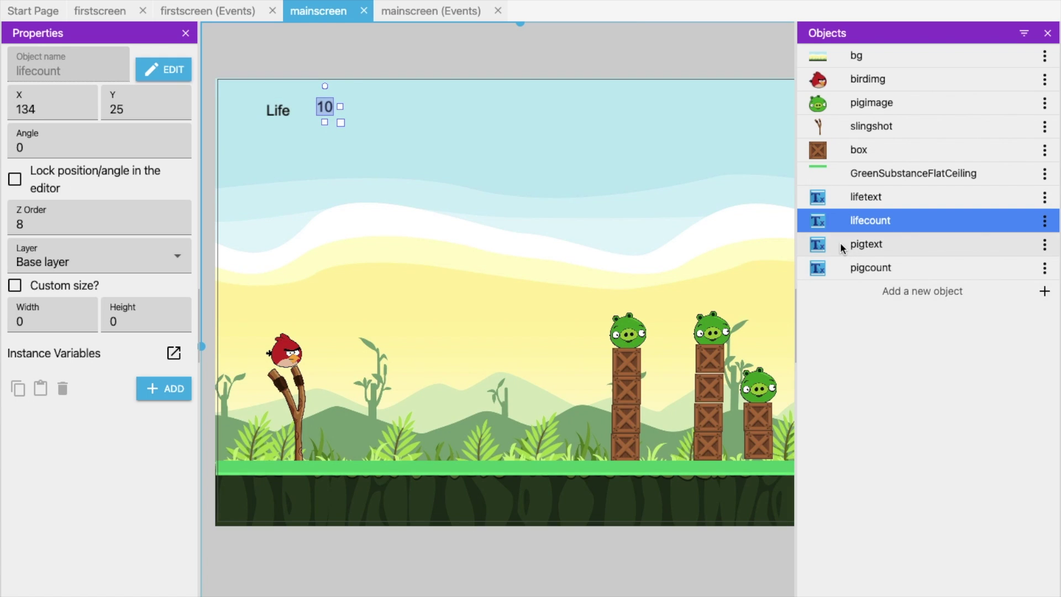
# Place pigtext and pigcount in a row after the life count, pigcount at about X 258, Y 29, and align lifecount with the Life label.
pyautogui.moveTo(839, 242); pyautogui.dragTo(343, 107)
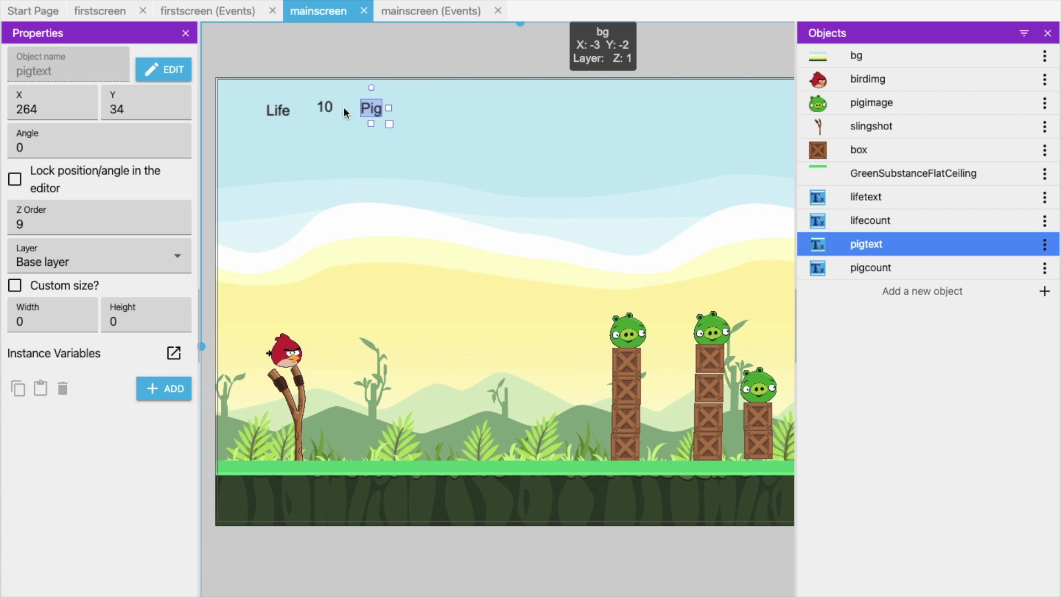
pyautogui.moveTo(835, 266); pyautogui.dragTo(407, 98)
pyautogui.moveTo(332, 106); pyautogui.dragTo(326, 114)
pyautogui.click(574, 48)
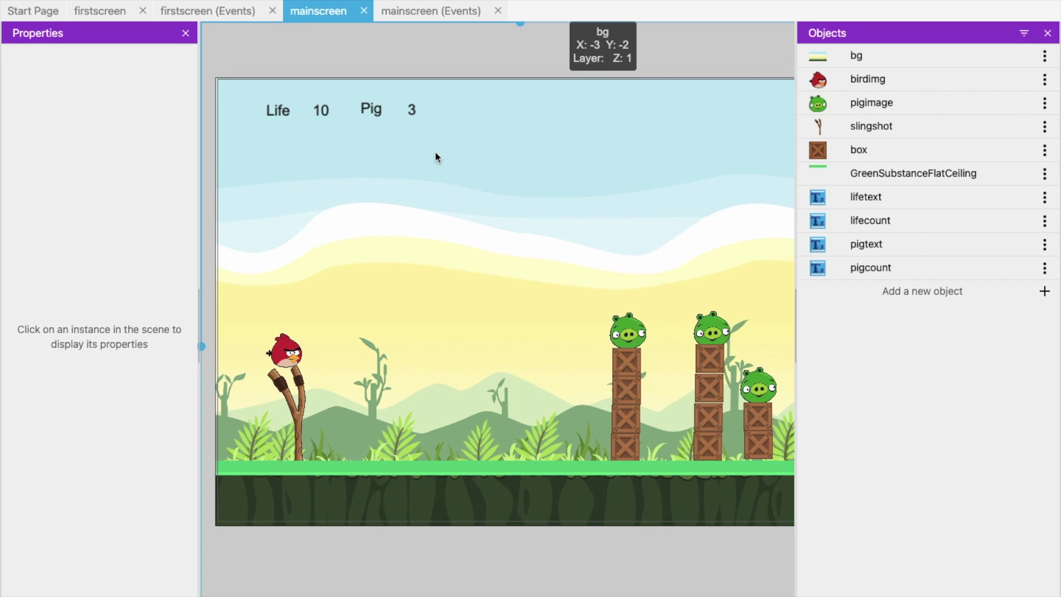
pyautogui.click(413, 113)
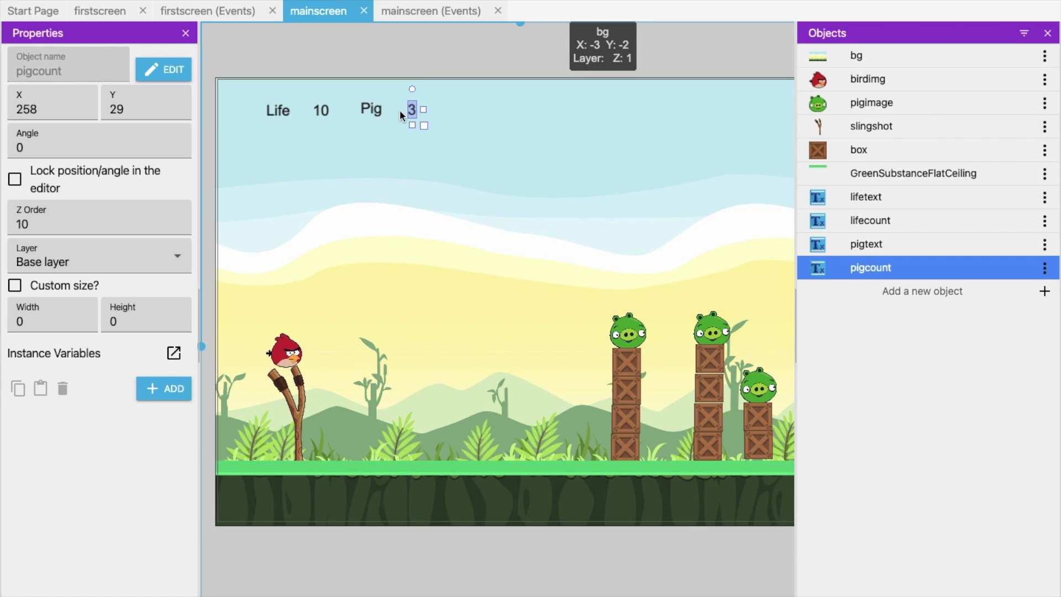
# In the mainscreen events, add the condition "At the beginning of the scene" to the empty last event.
pyautogui.click(429, 14)
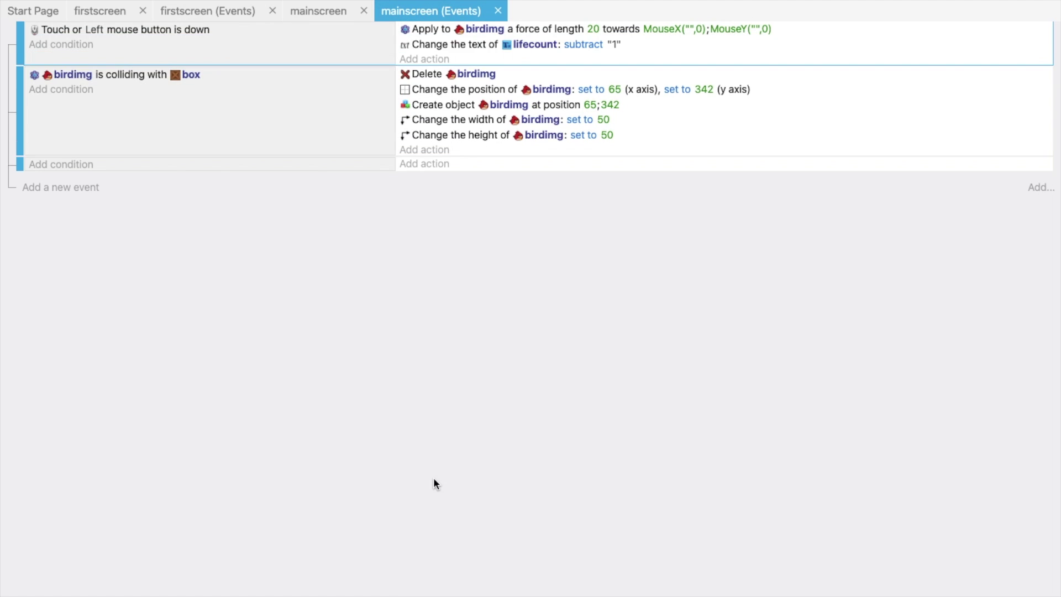
pyautogui.click(44, 163)
pyautogui.write('b')
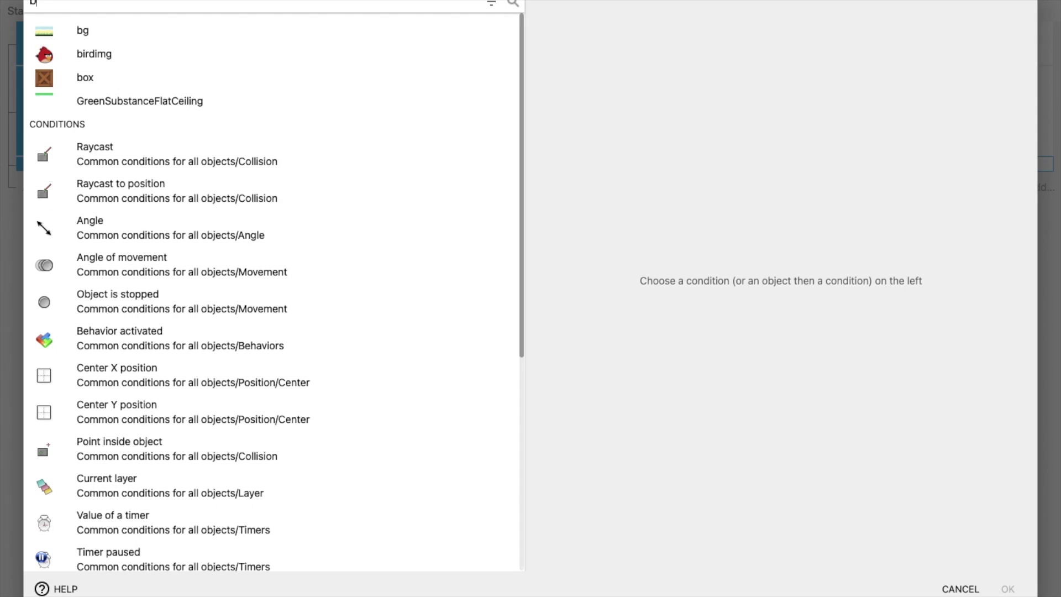
pyautogui.write('e')
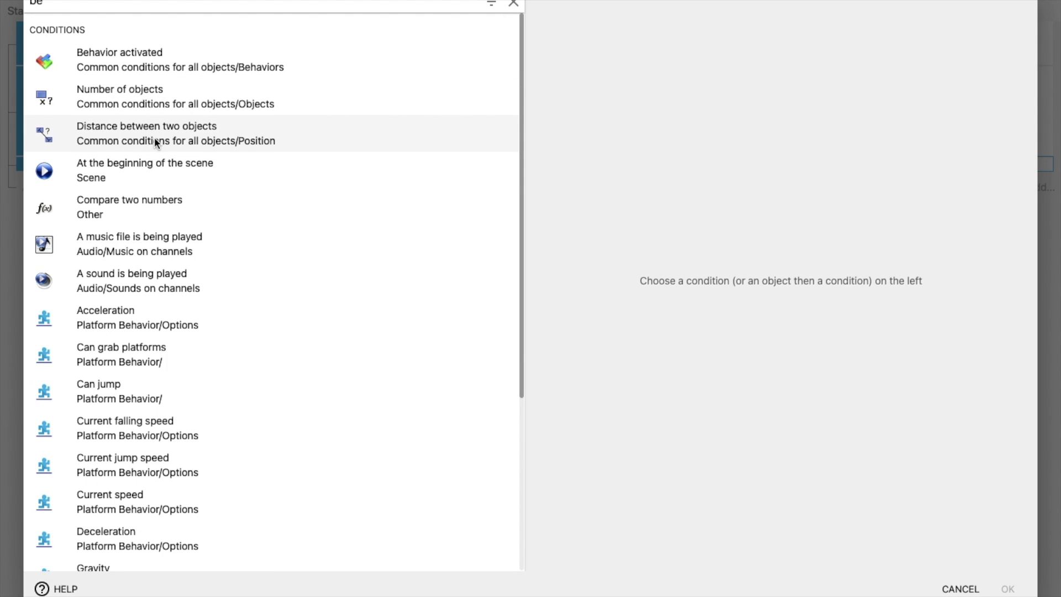
pyautogui.write('g')
pyautogui.click(184, 215)
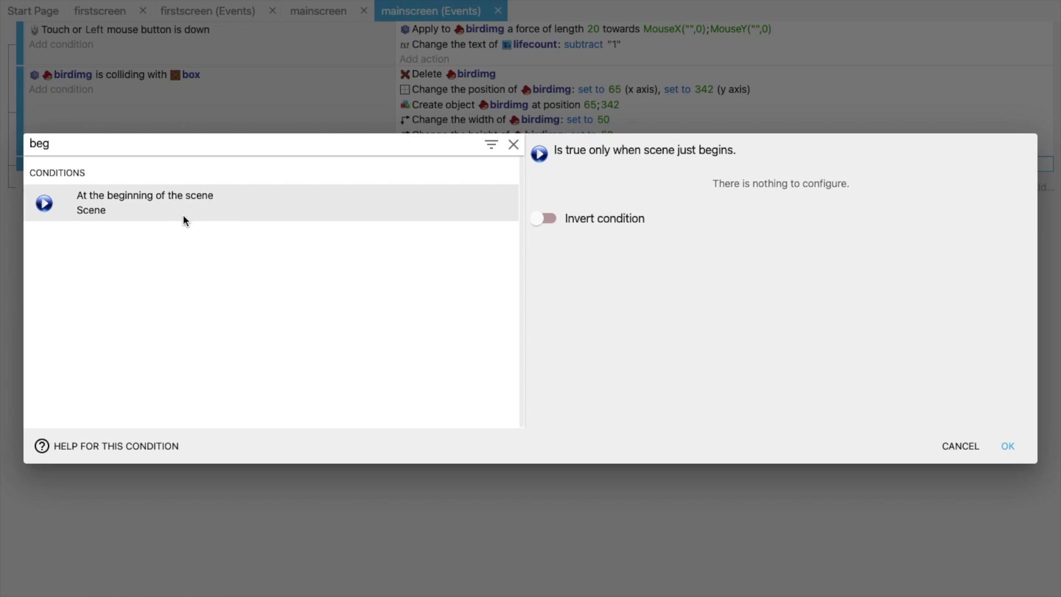
pyautogui.click(1006, 446)
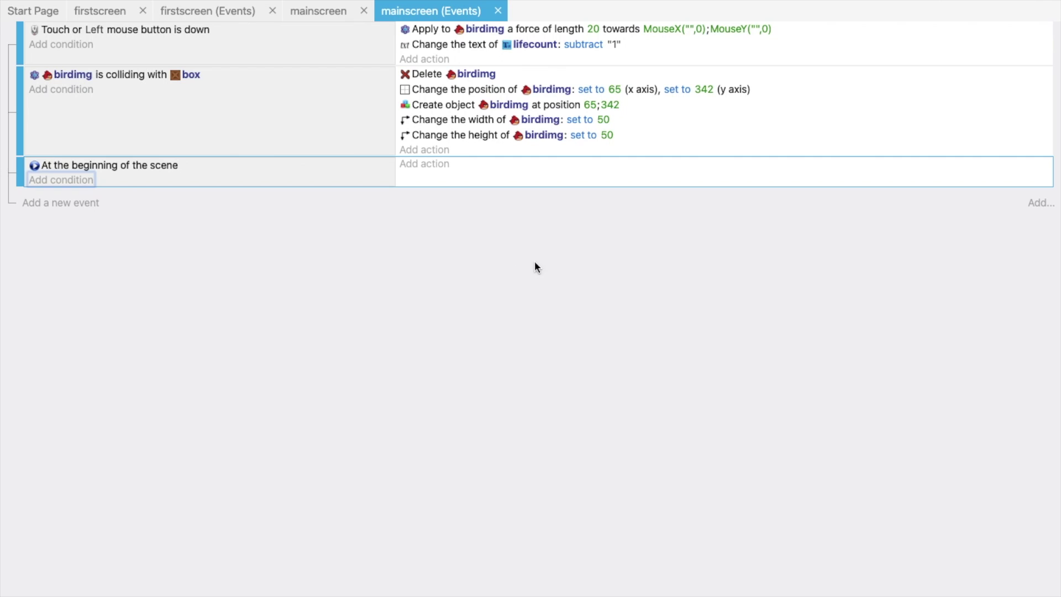
# Add a Modify the text action to the scene-start event, targeting lifecount with the operator = (set to).
pyautogui.click(407, 172)
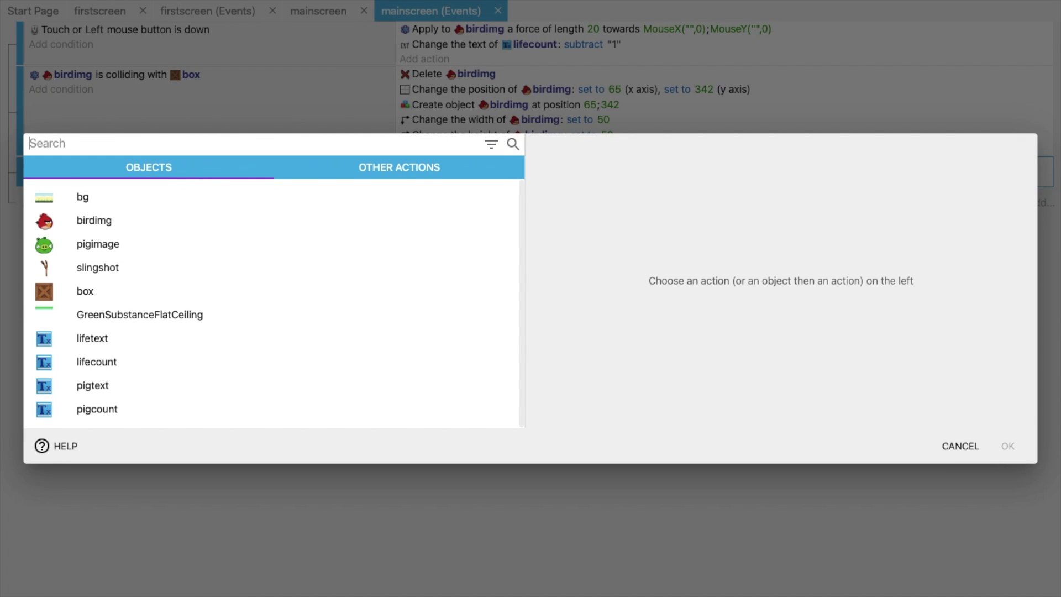
pyautogui.write('modi')
pyautogui.click(120, 208)
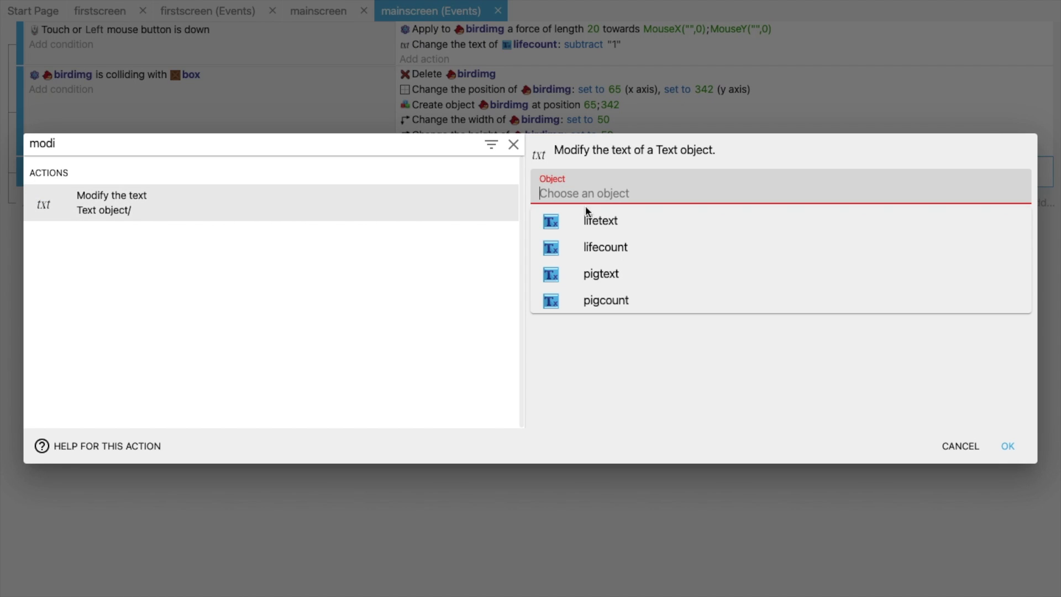
pyautogui.click(625, 221)
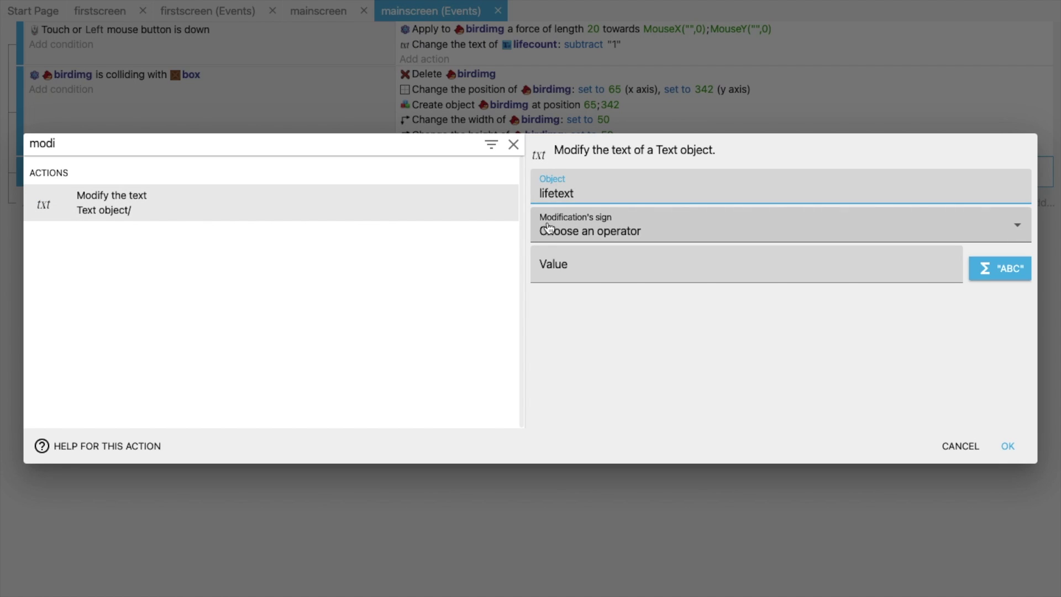
pyautogui.doubleClick(584, 200)
pyautogui.press('BackSpace')
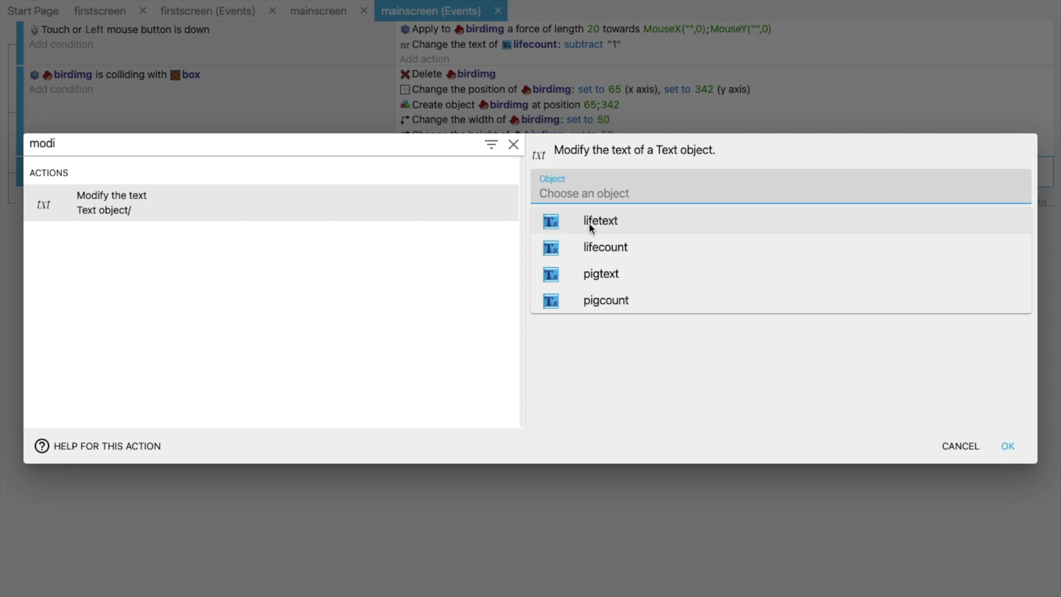
pyautogui.click(596, 247)
pyautogui.click(562, 247)
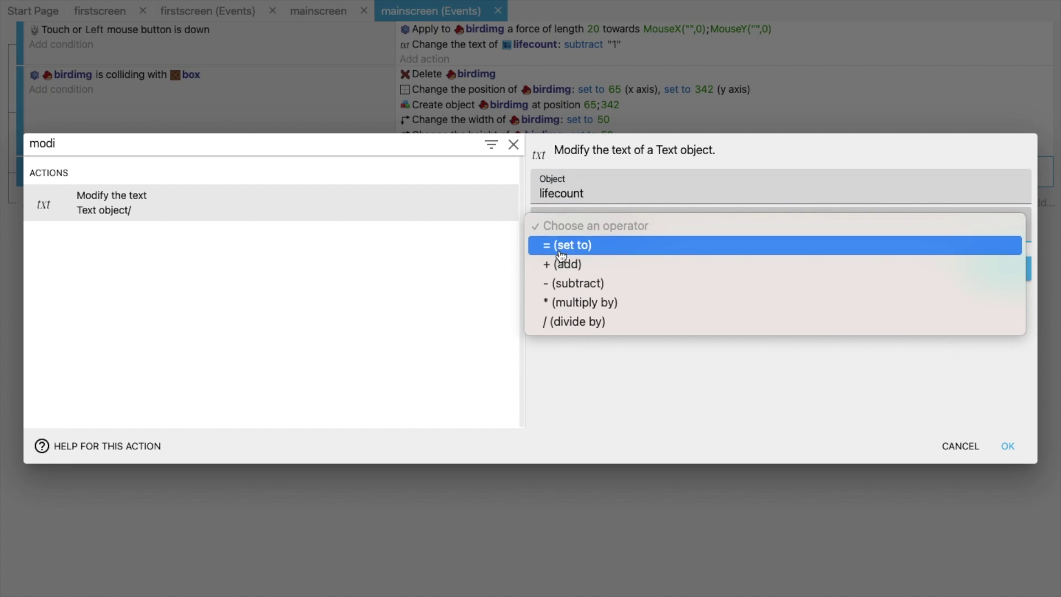
pyautogui.click(561, 246)
# Enter "10" in quotes as the lifecount action's value and save the action.
pyautogui.click(573, 268)
pyautogui.write('10')
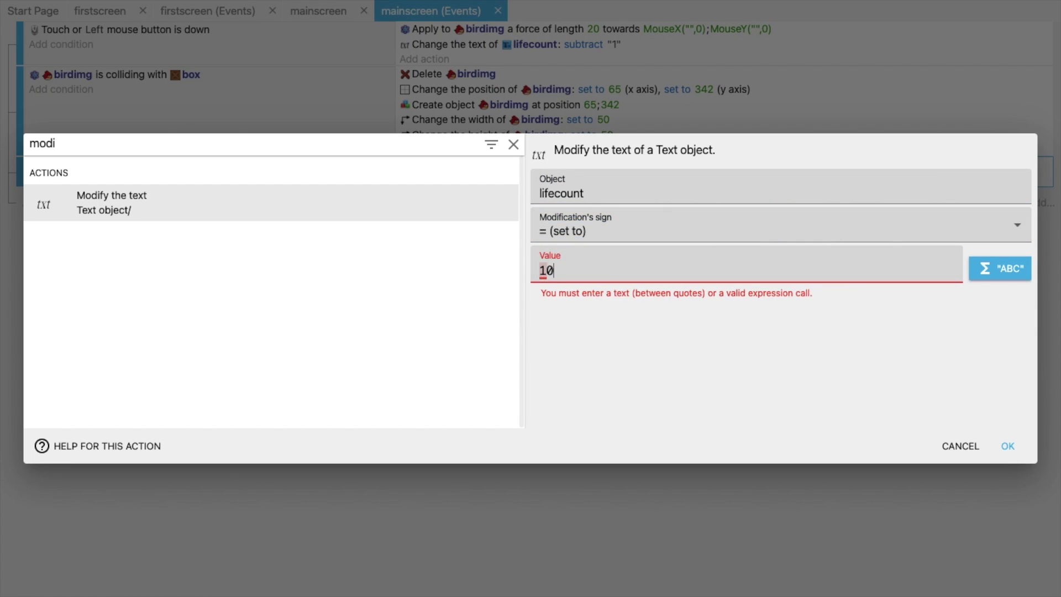
pyautogui.press('BackSpace')
pyautogui.press('BackSpace')
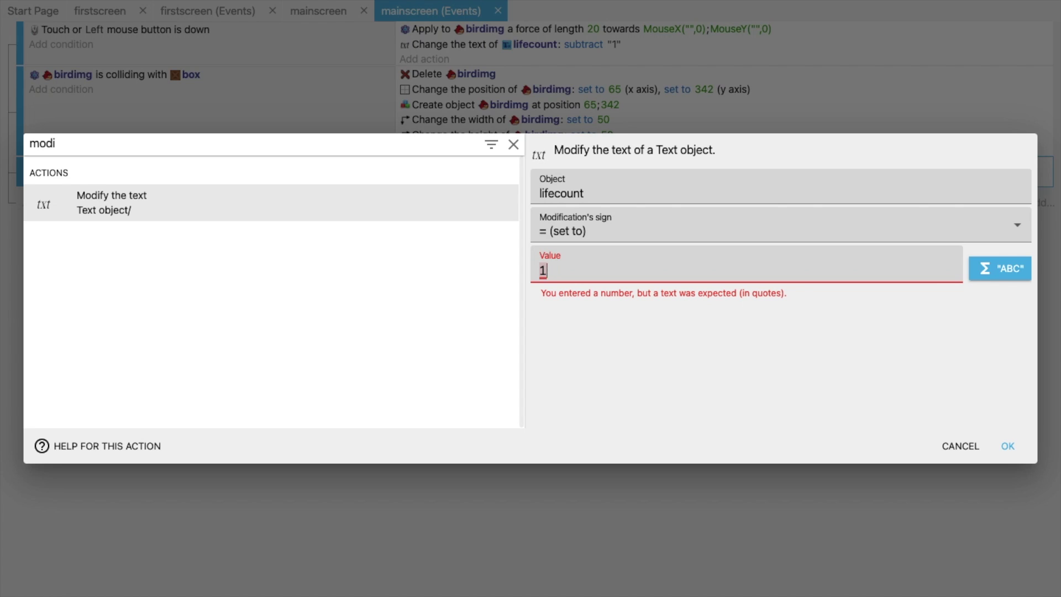
pyautogui.write('""')
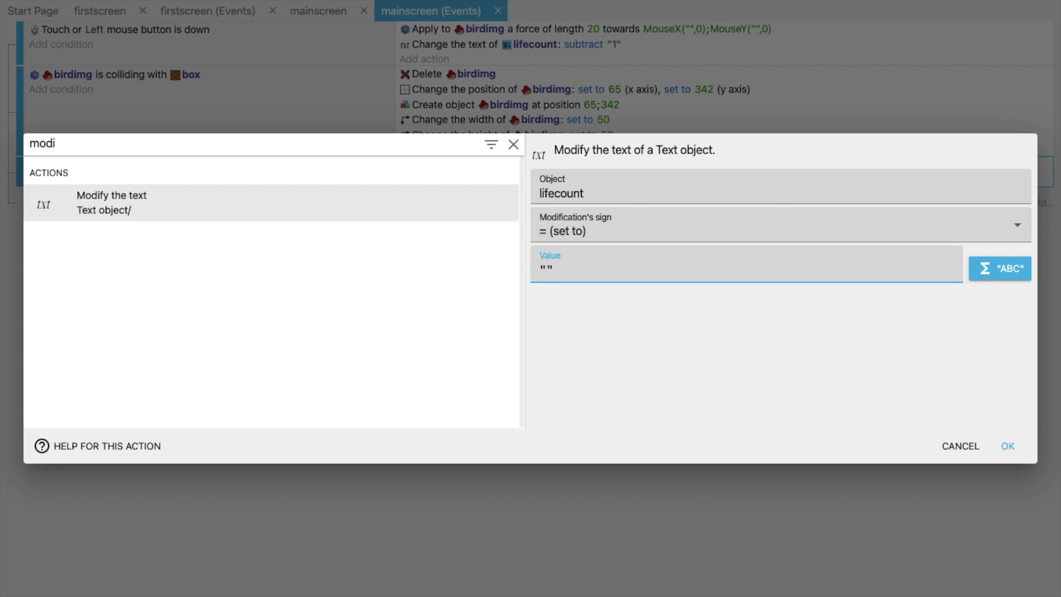
pyautogui.press('Right')
pyautogui.write('10')
pyautogui.click(1006, 445)
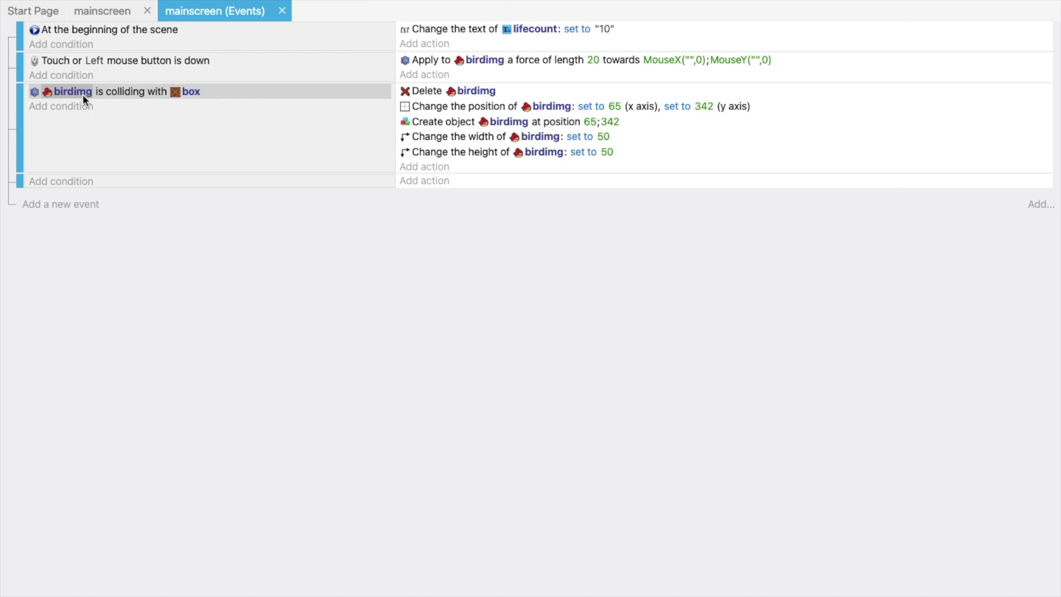
# Add a Modify the text action to the birdimg–box collision event, targeting lifecount with the operator - (subtract).
pyautogui.click(419, 167)
pyautogui.write('modi')
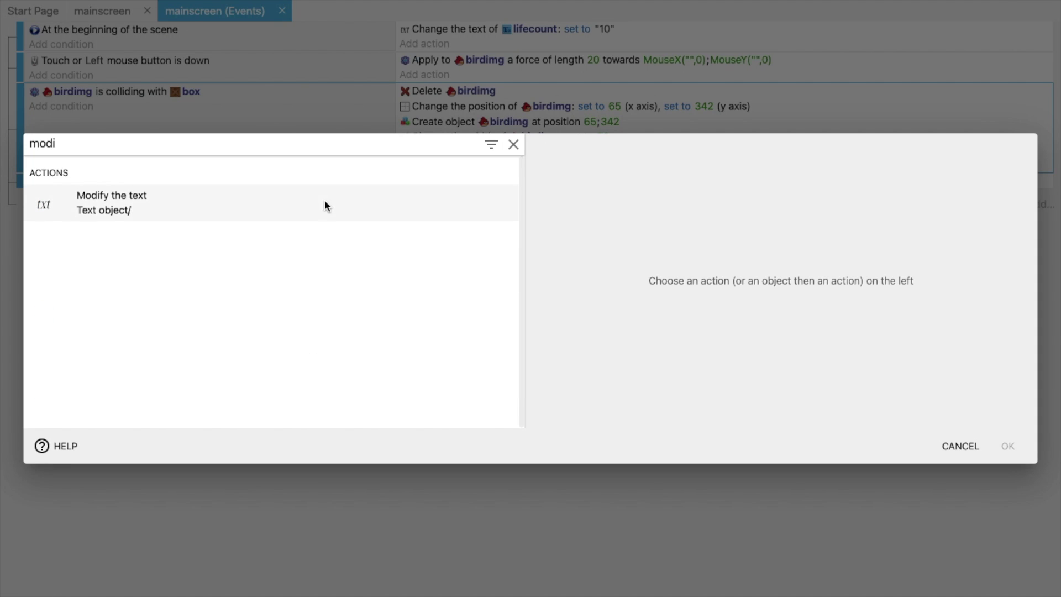
pyautogui.click(260, 204)
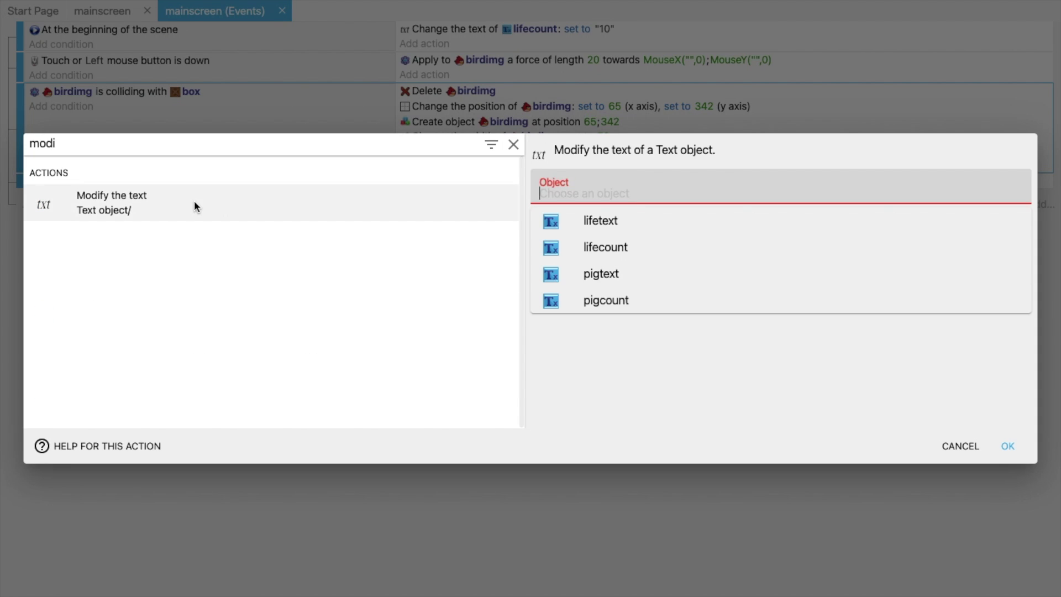
pyautogui.click(612, 300)
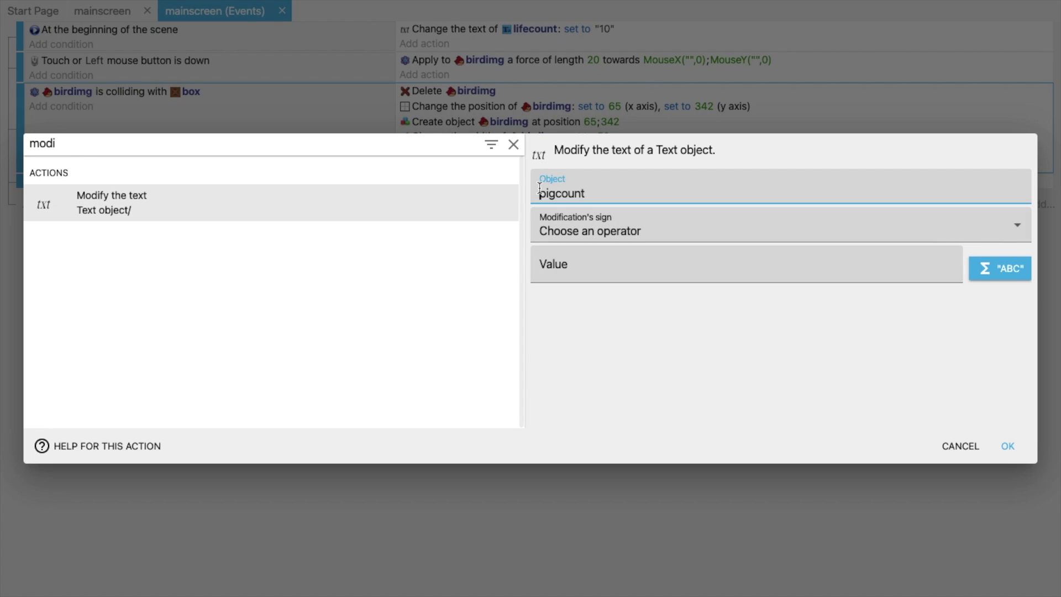
pyautogui.click(539, 189)
pyautogui.click(580, 248)
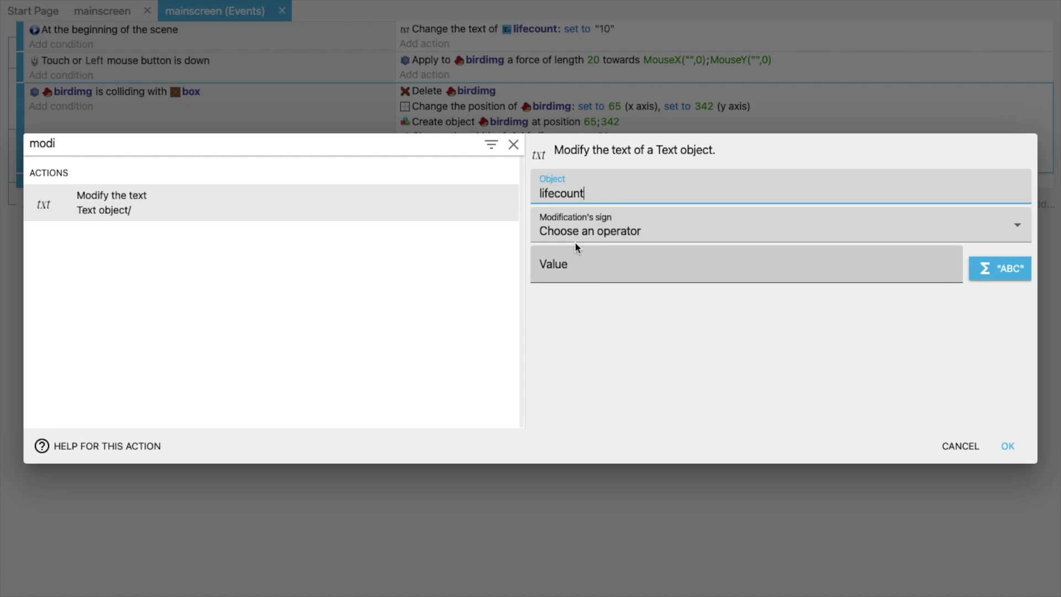
pyautogui.click(578, 246)
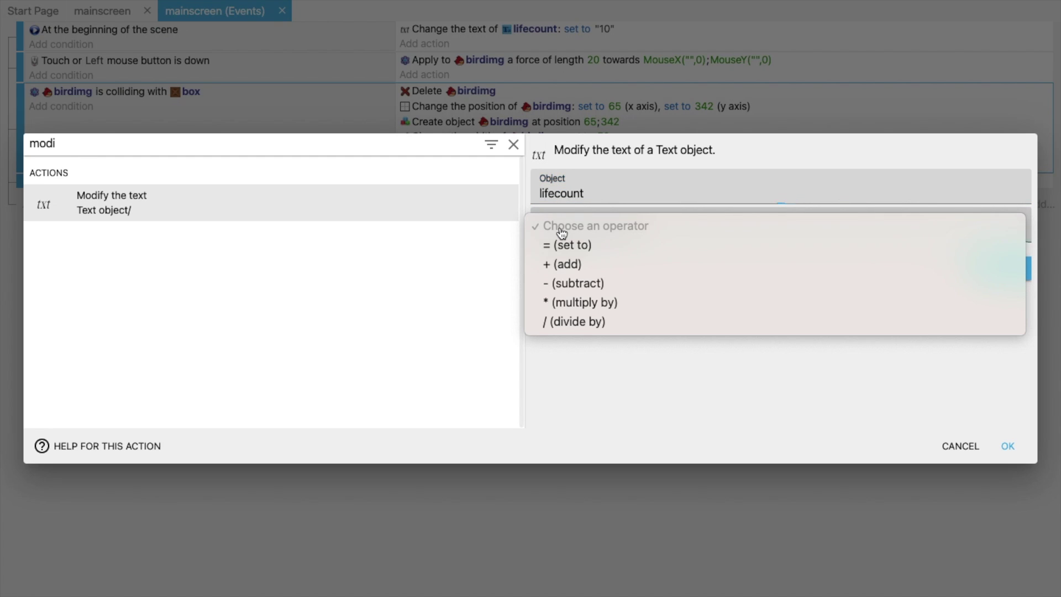
pyautogui.click(581, 284)
# Enter "1" in quotes as the value subtracted from lifecount and save the action.
pyautogui.click(573, 271)
pyautogui.write('""')
pyautogui.press('Left')
pyautogui.write('1')
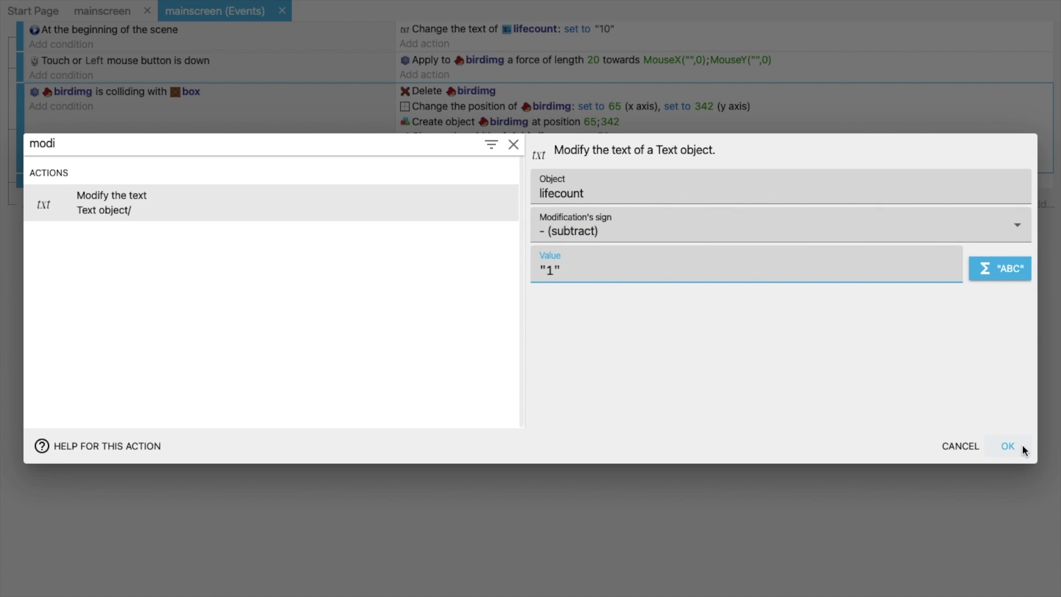
pyautogui.click(1006, 446)
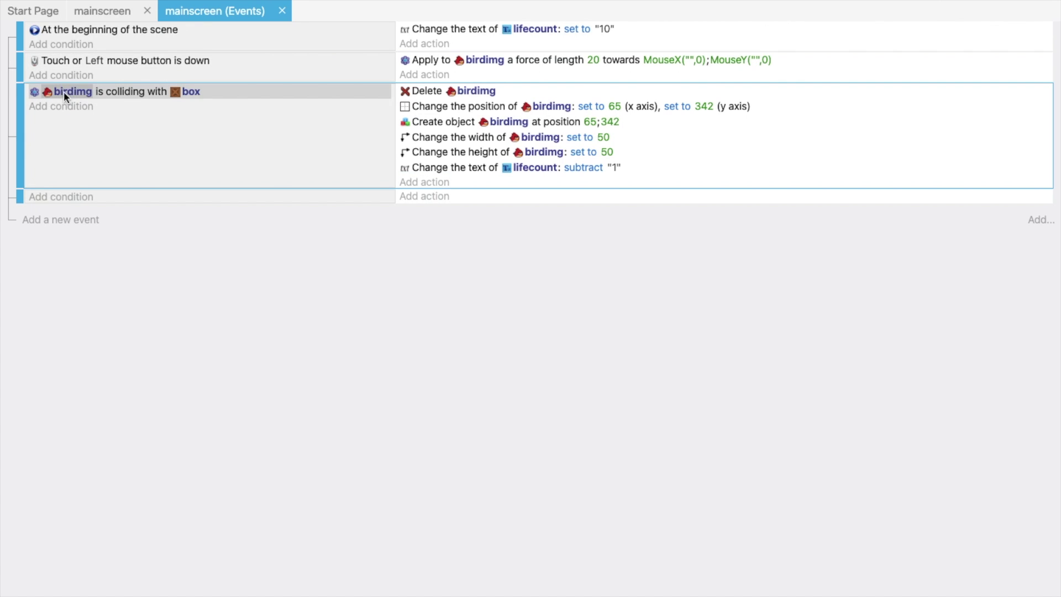
# Add a Collision condition to the empty last event, testing birdimg against GreenSubstanceFlatCeiling.
pyautogui.click(36, 196)
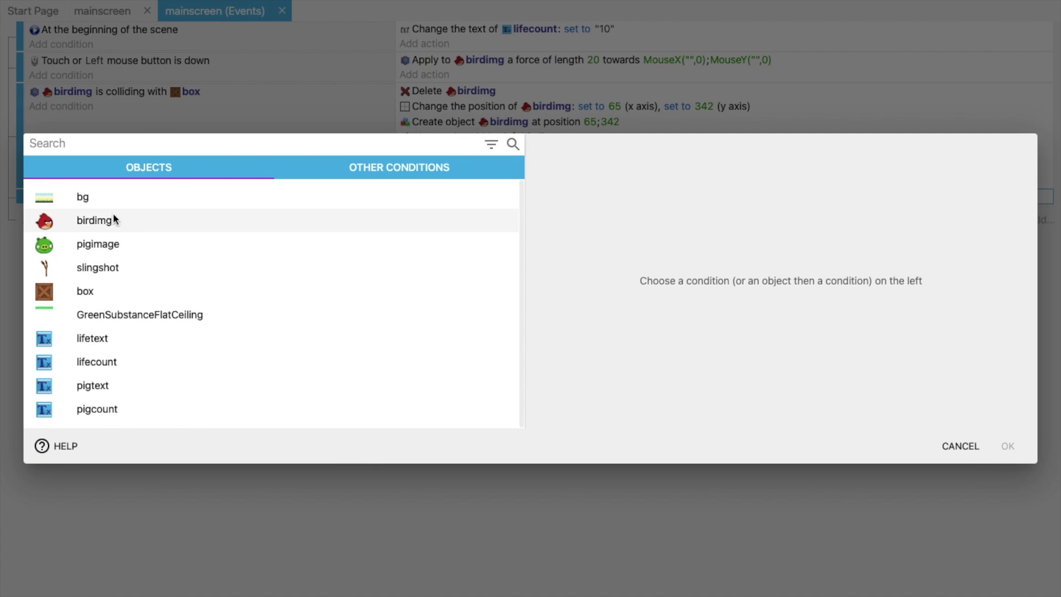
pyautogui.click(110, 219)
pyautogui.click(430, 31)
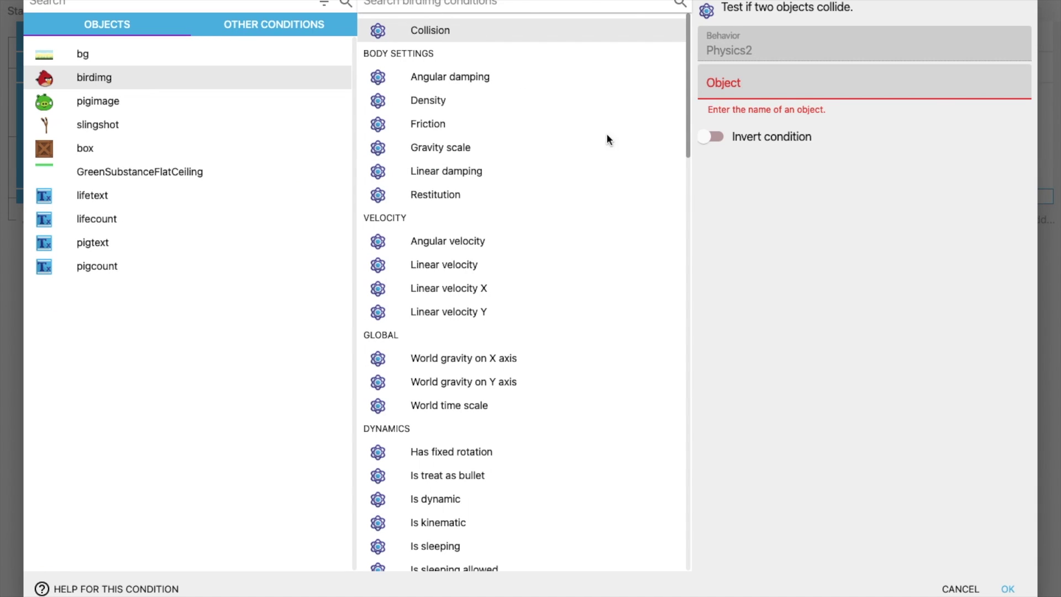
pyautogui.click(743, 89)
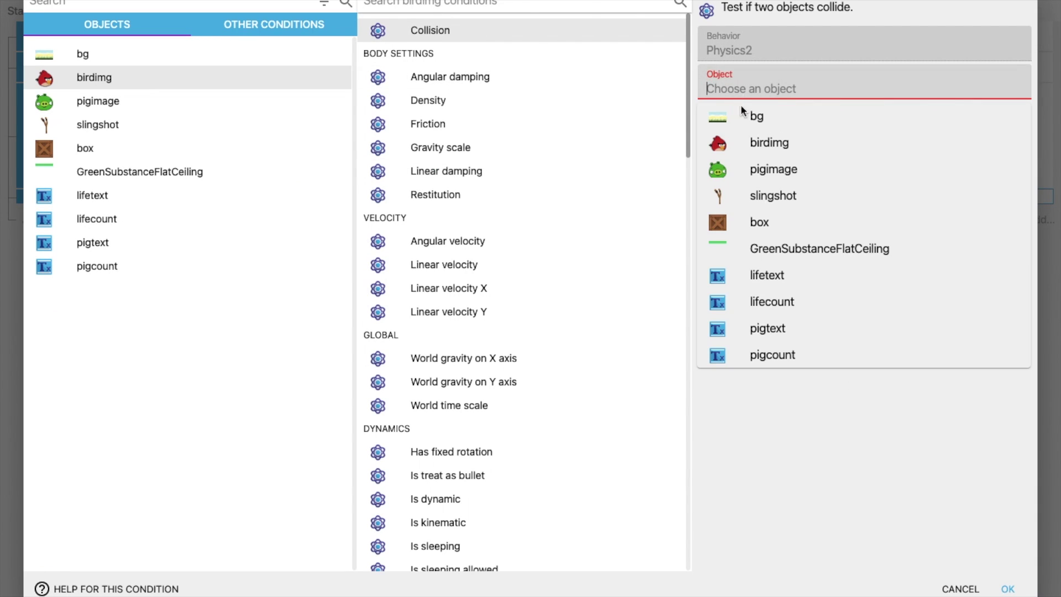
pyautogui.click(779, 256)
pyautogui.click(1006, 588)
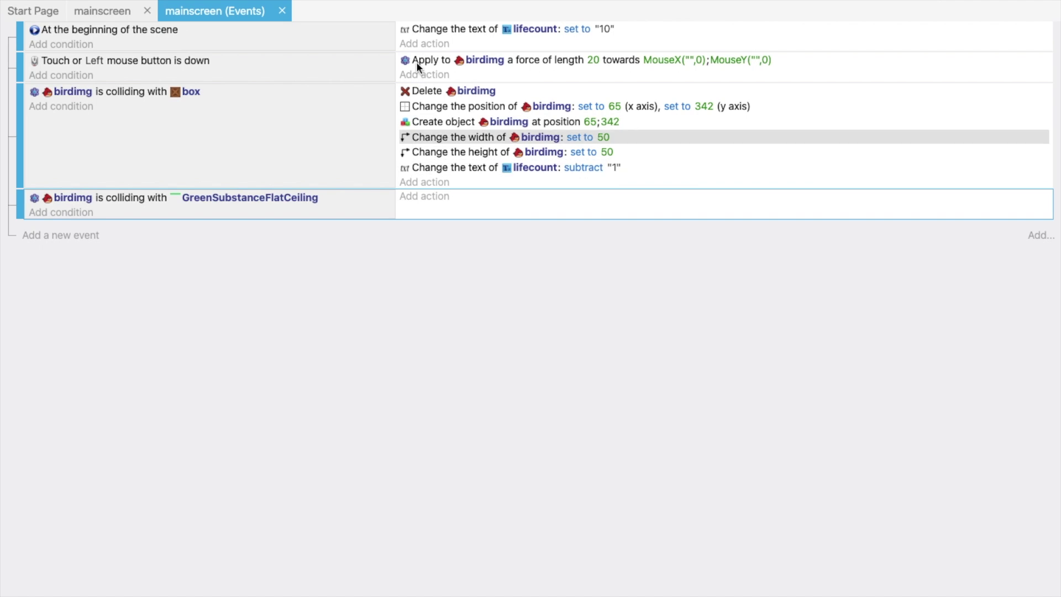
# Add a Delete the object action for birdimg to the GreenSubstanceFlatCeiling collision event.
pyautogui.click(419, 203)
pyautogui.write('del')
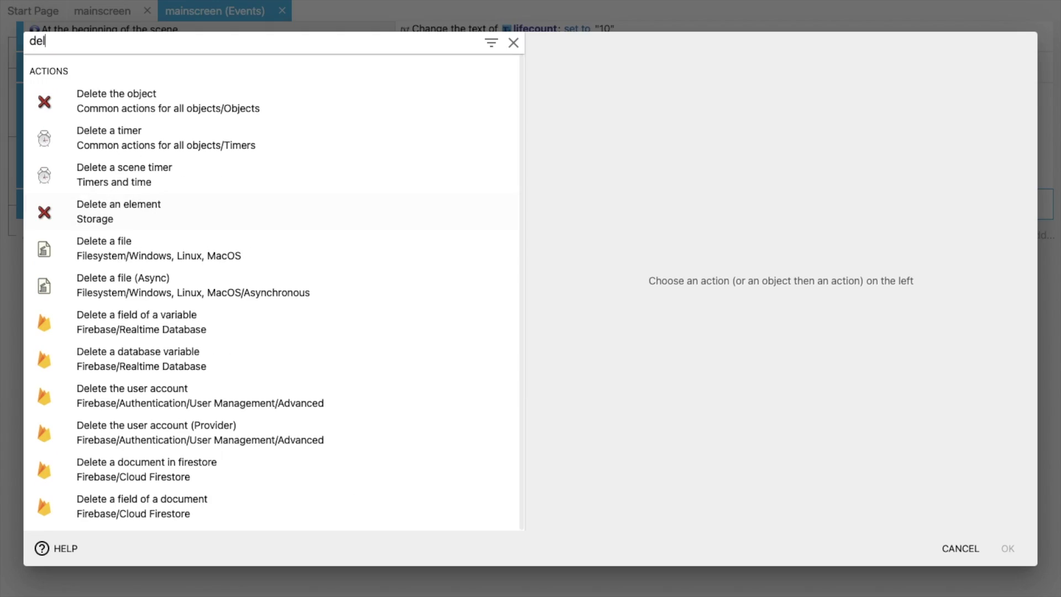
pyautogui.click(158, 104)
pyautogui.click(587, 146)
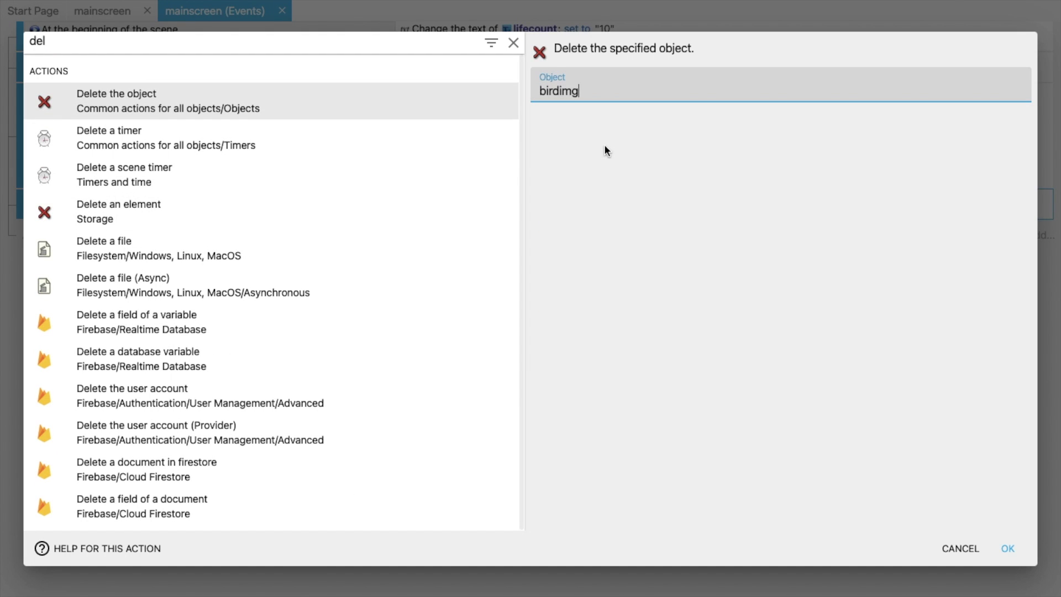
pyautogui.click(1007, 548)
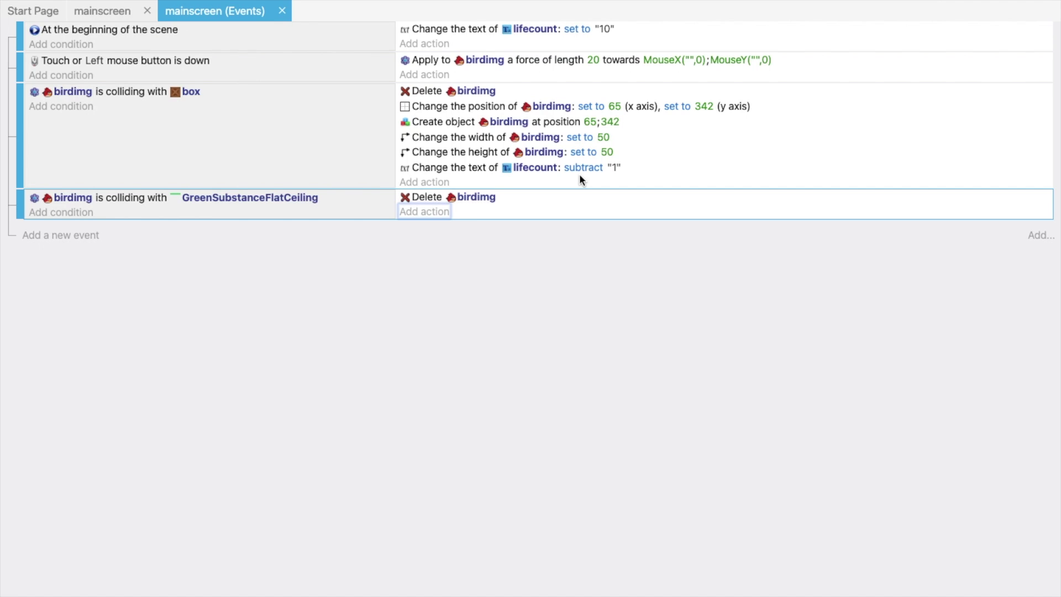
# Start a Position action in the GreenSubstanceFlatCeiling collision event with birdimg as its object.
pyautogui.click(440, 213)
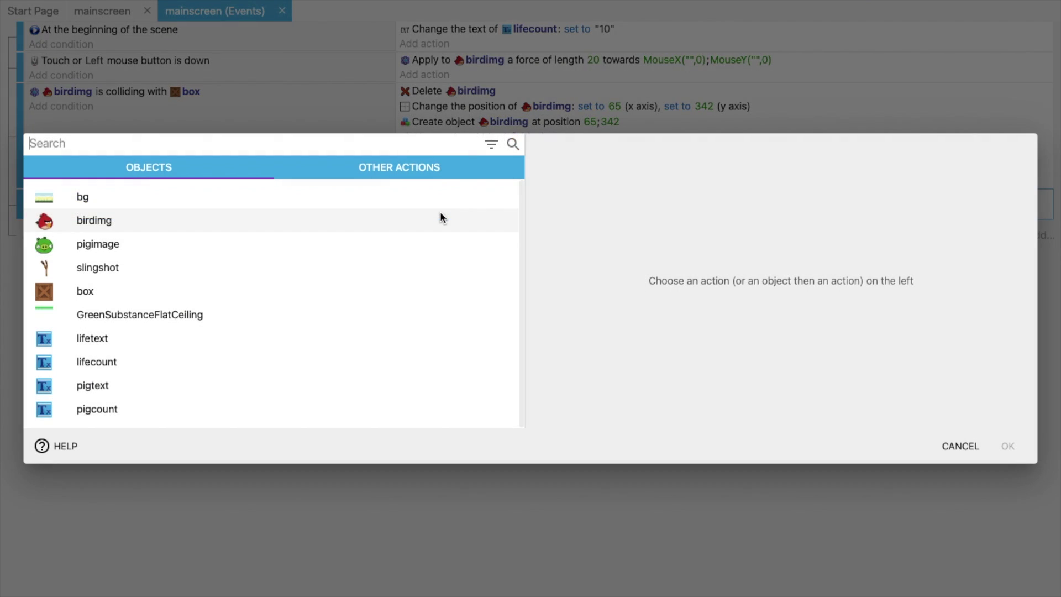
pyautogui.write('change')
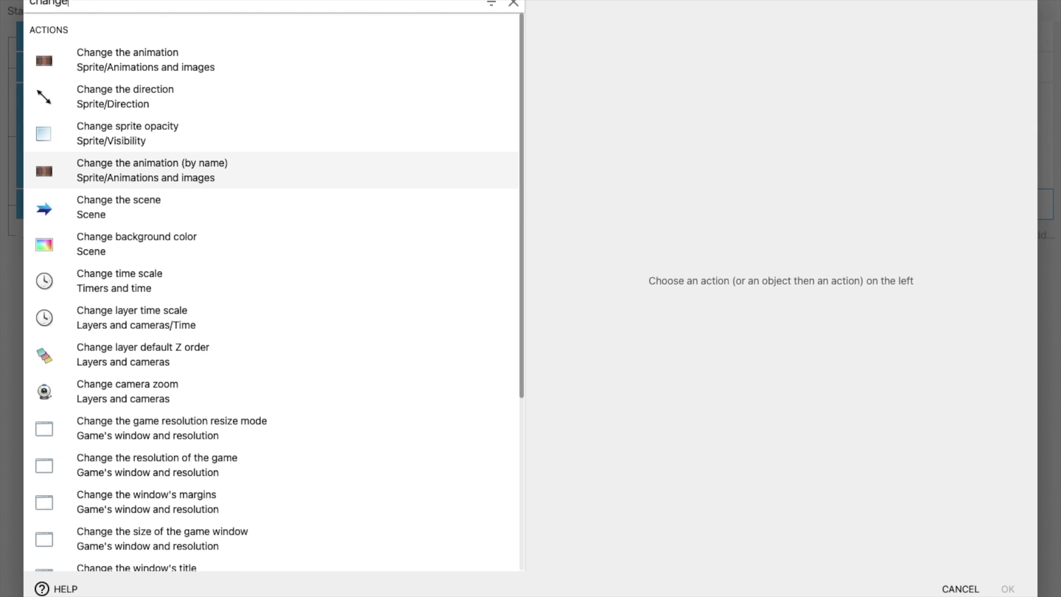
pyautogui.press('super+a')
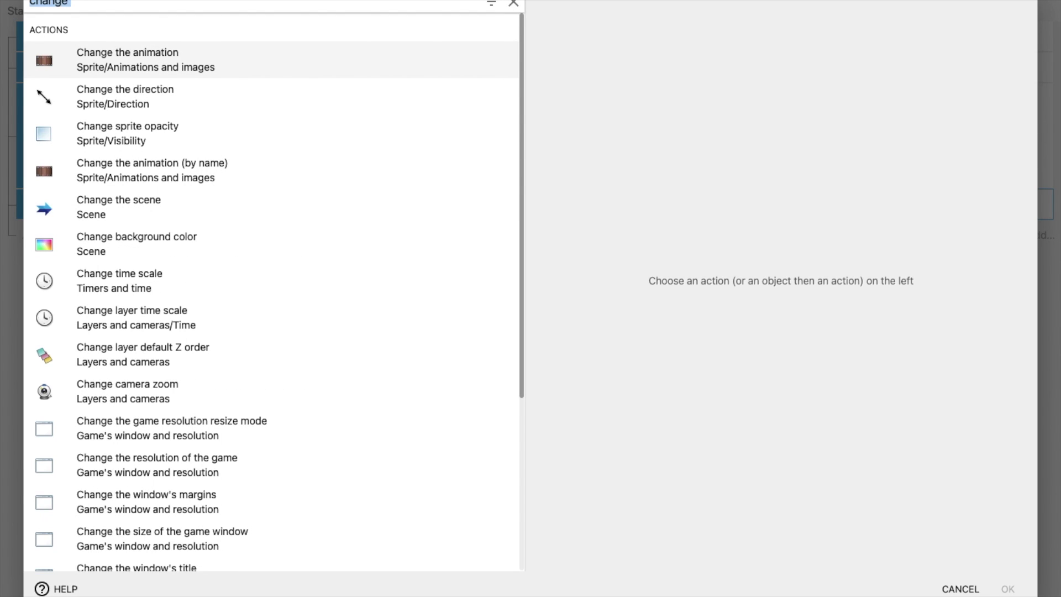
pyautogui.write('position')
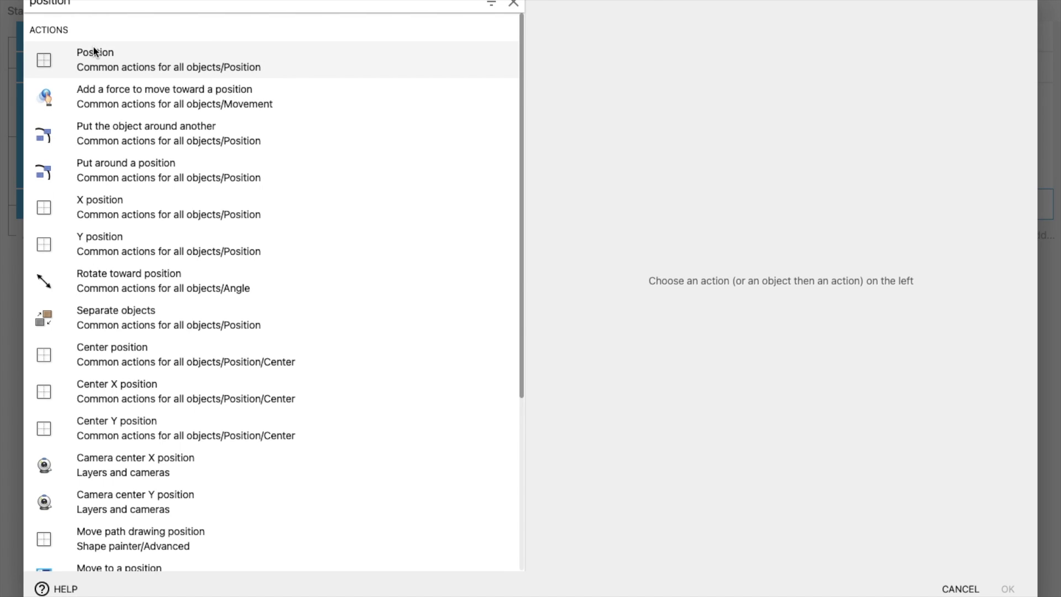
pyautogui.click(94, 51)
pyautogui.click(585, 109)
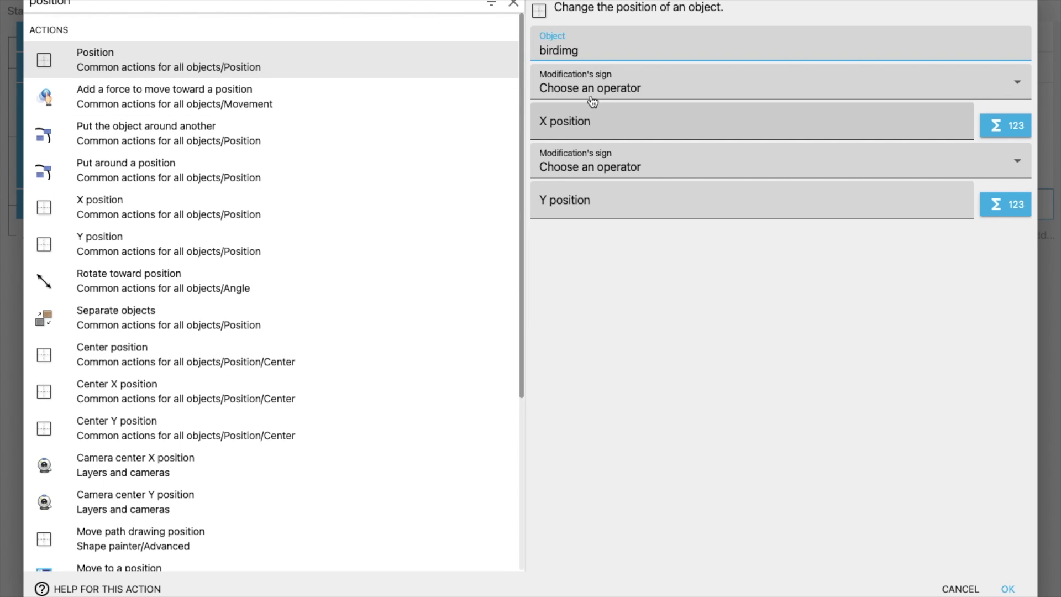
# Set the birdimg position with = (set to) operators to X 8 and Y 383, and save the action.
pyautogui.click(589, 95)
pyautogui.click(580, 100)
pyautogui.click(586, 128)
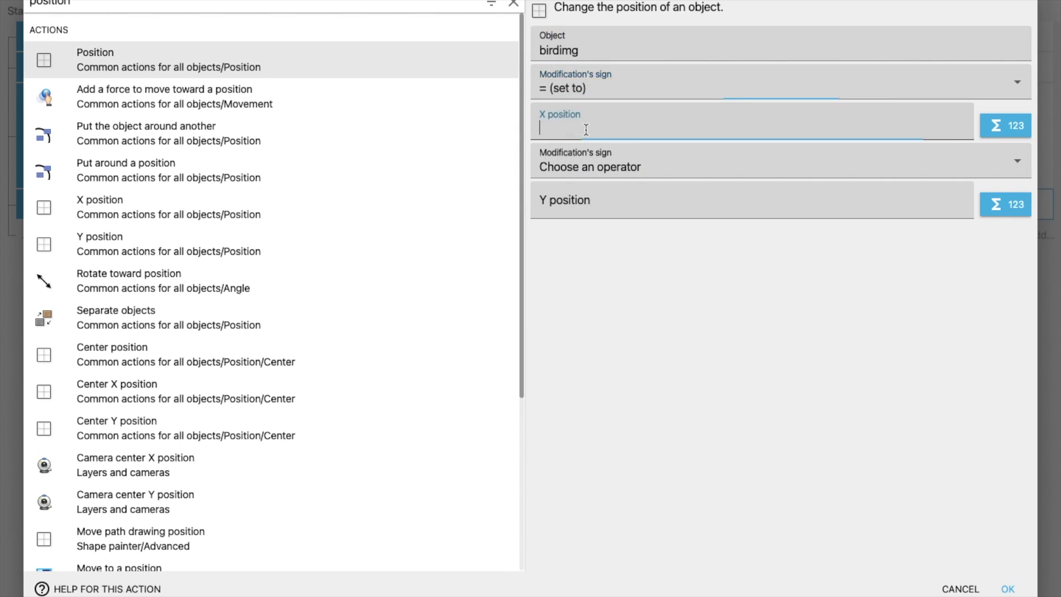
pyautogui.write('8')
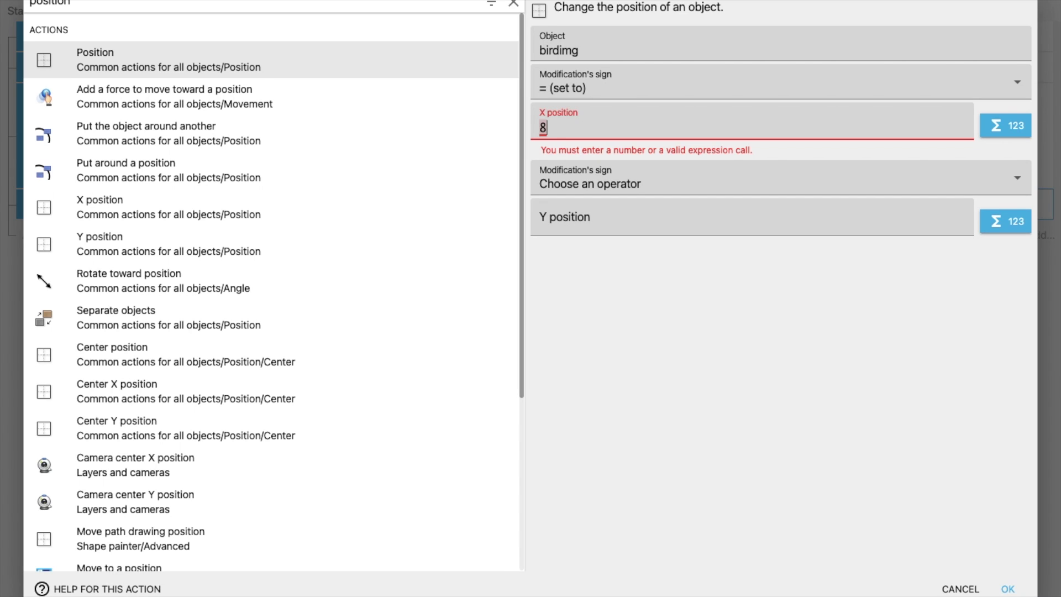
pyautogui.click(579, 178)
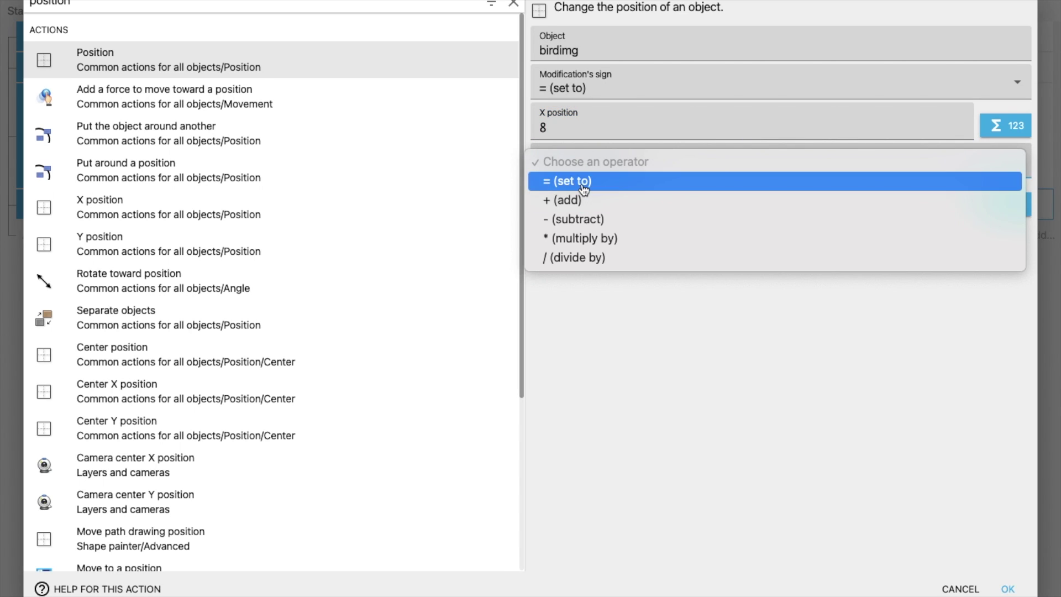
pyautogui.click(583, 185)
pyautogui.click(582, 214)
pyautogui.write('383')
pyautogui.click(1007, 589)
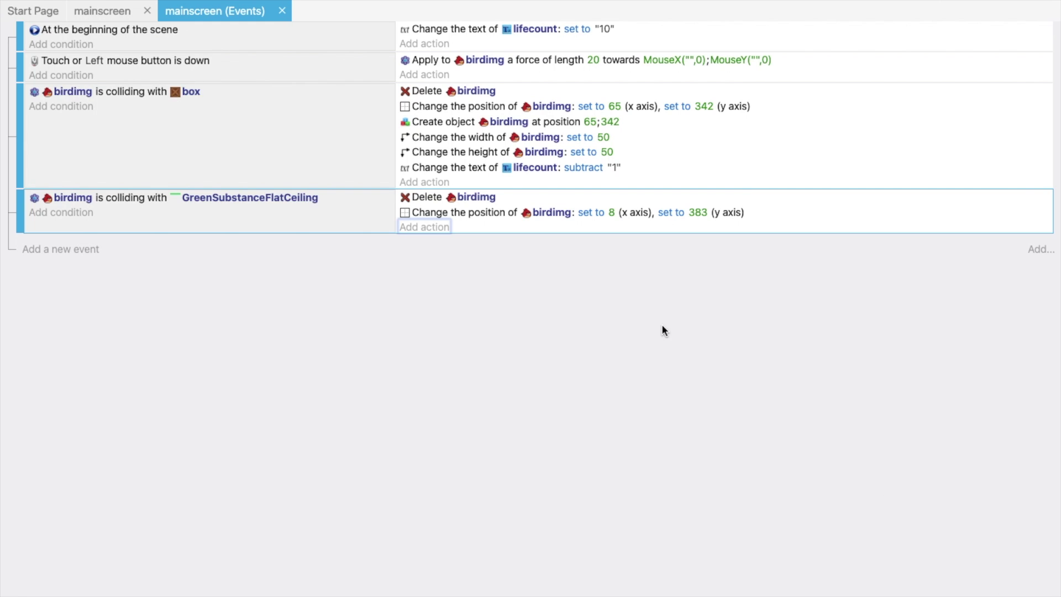
# Change the birdimg position in the GreenSubstanceFlatCeiling collision event to X 65 and Y 342.
pyautogui.click(611, 212)
pyautogui.write('65')
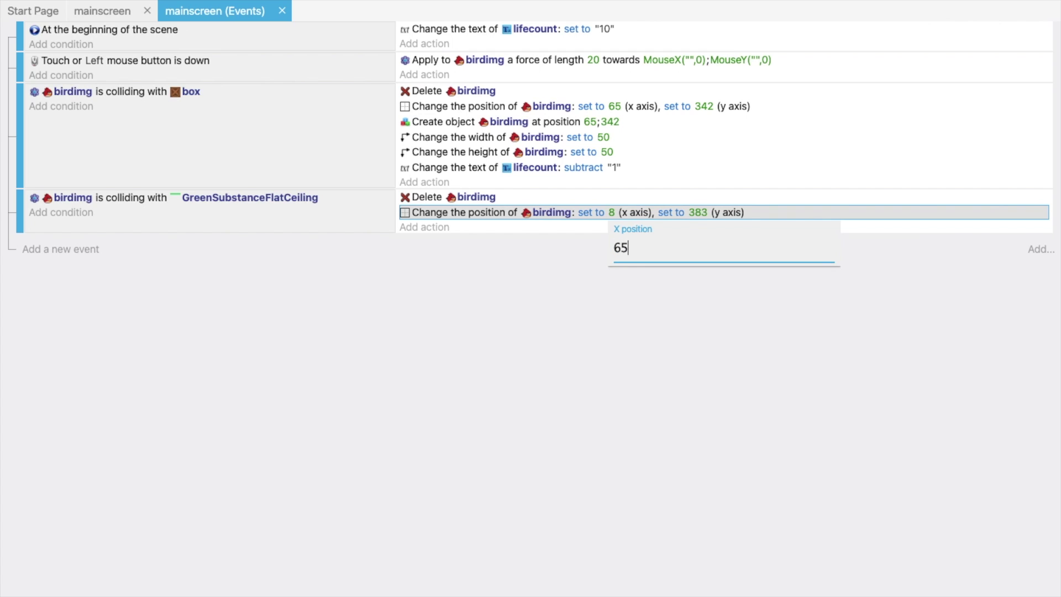
pyautogui.click(697, 214)
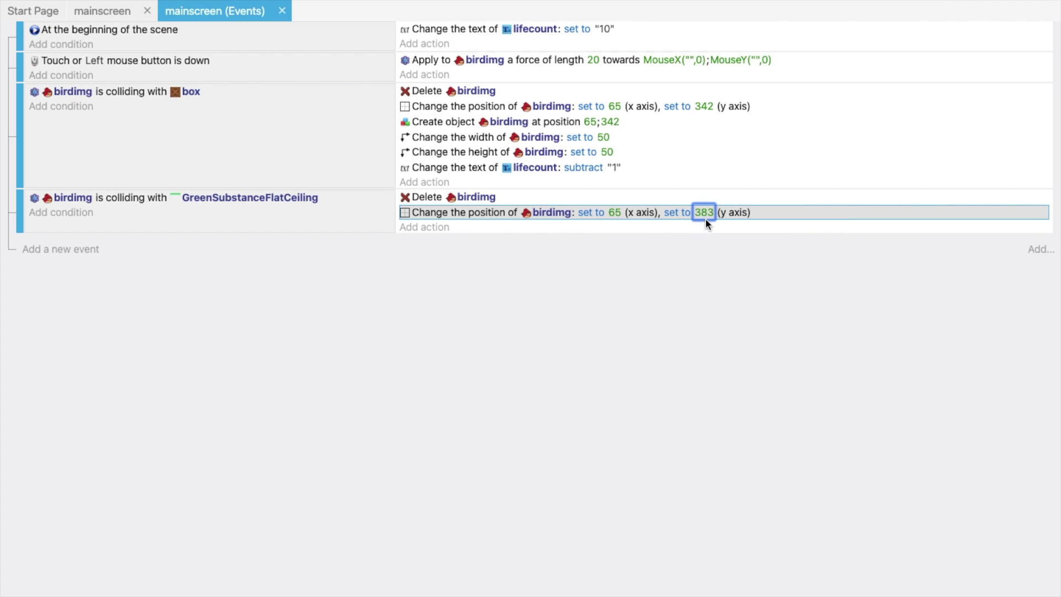
pyautogui.click(704, 218)
pyautogui.write('342a')
pyautogui.press('super+a')
pyautogui.press('BackSpace')
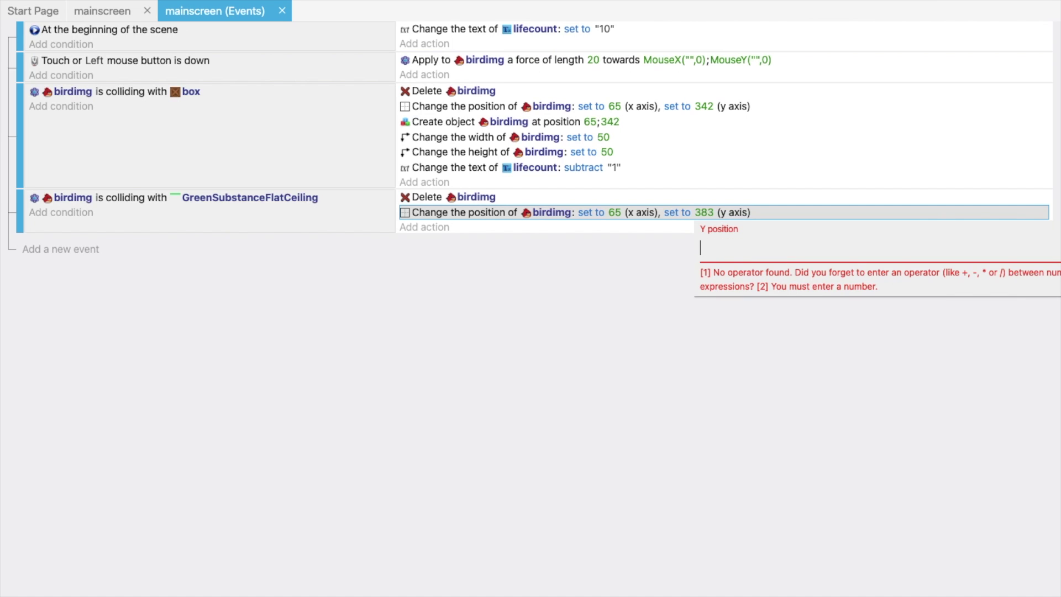
pyautogui.write('342')
pyautogui.click(567, 334)
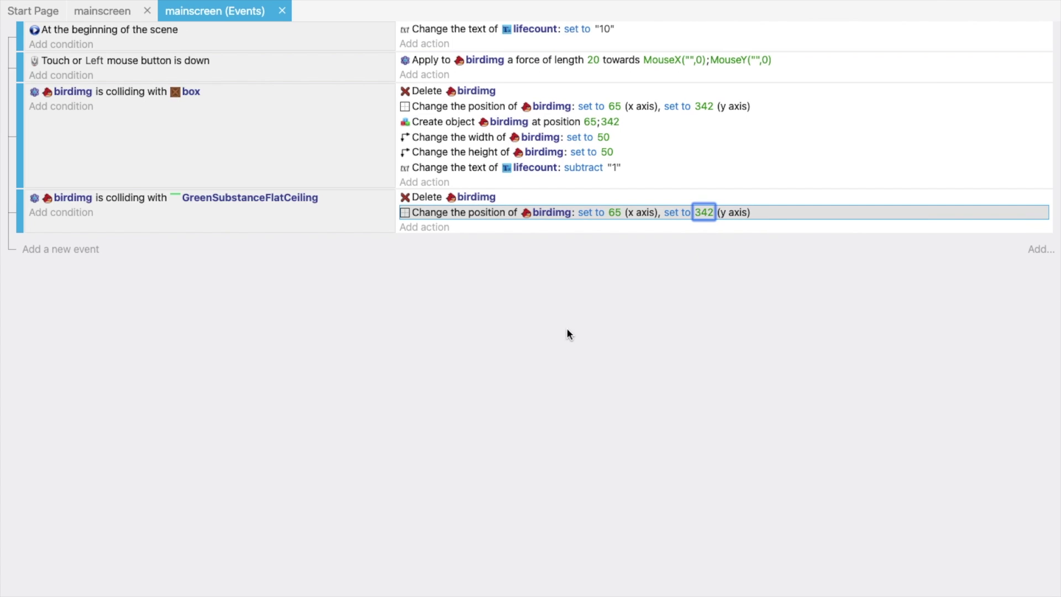
# Copy the Create object birdimg action from the box collision event into the GreenSubstanceFlatCeiling collision event.
pyautogui.click(427, 125)
pyautogui.rightClick(426, 125)
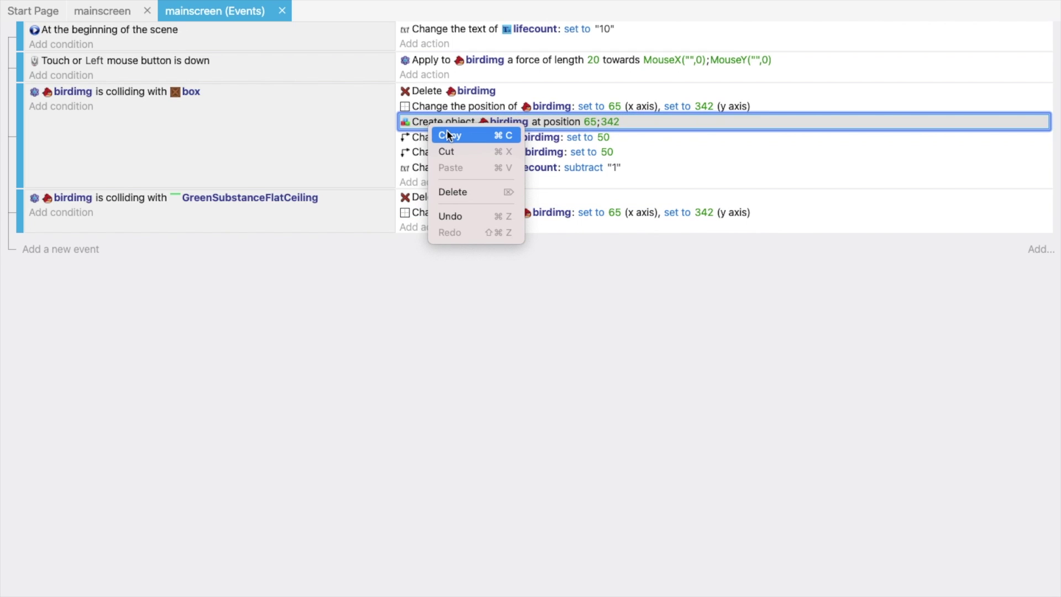
pyautogui.click(449, 135)
pyautogui.click(486, 227)
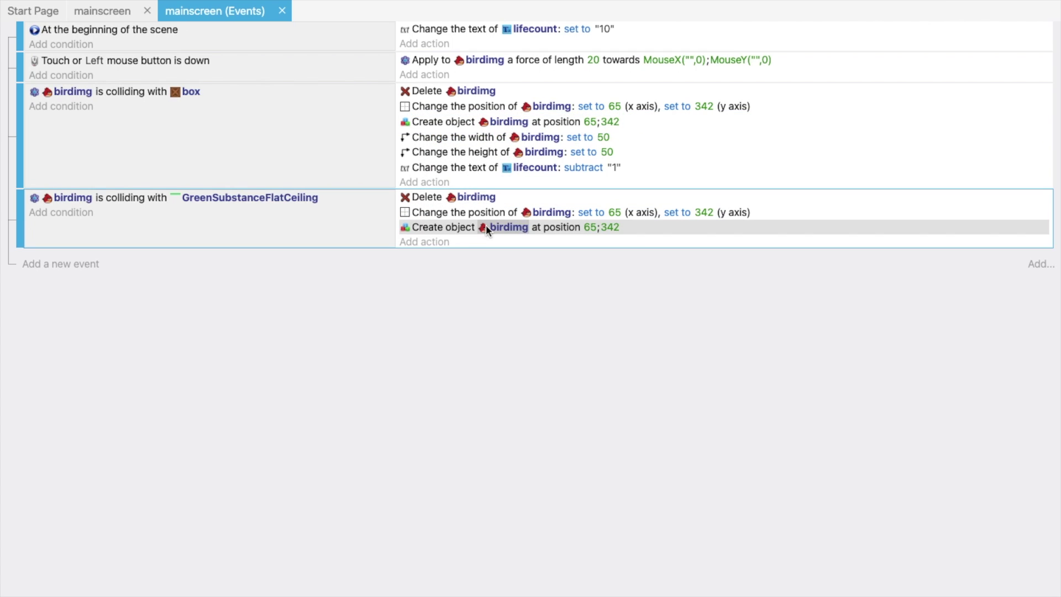
# Copy the birdimg width and height actions from the box collision event to the end of the GreenSubstanceFlatCeiling event.
pyautogui.rightClick(433, 138)
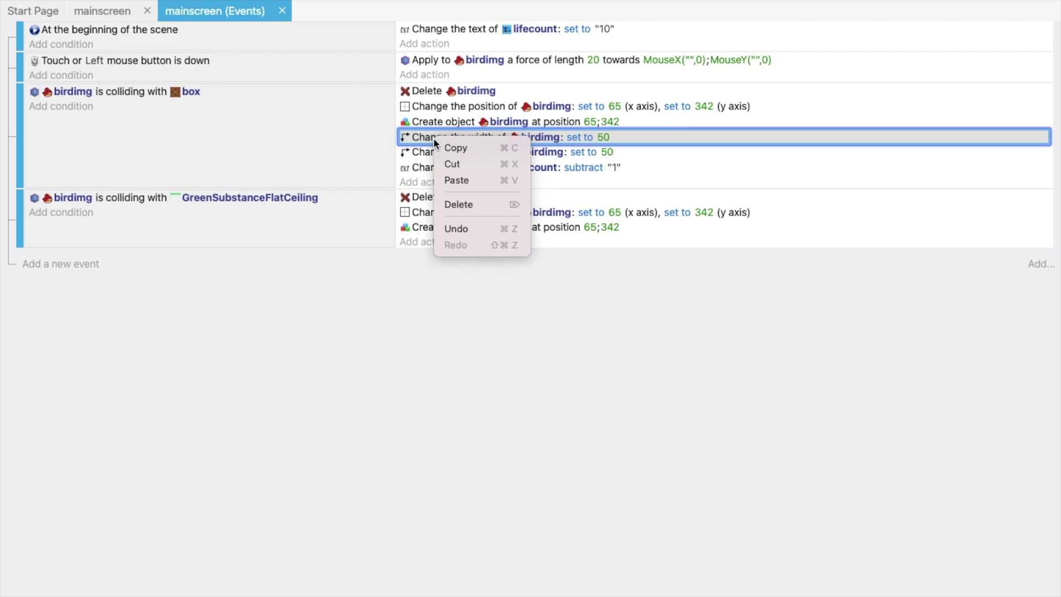
pyautogui.click(464, 150)
pyautogui.moveTo(492, 246)
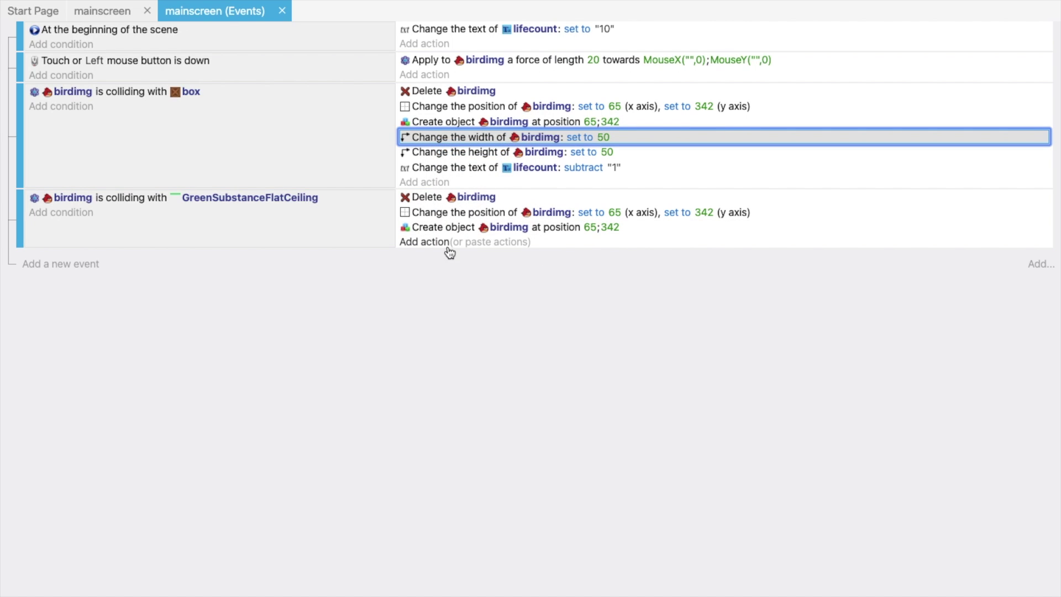
pyautogui.click(493, 242)
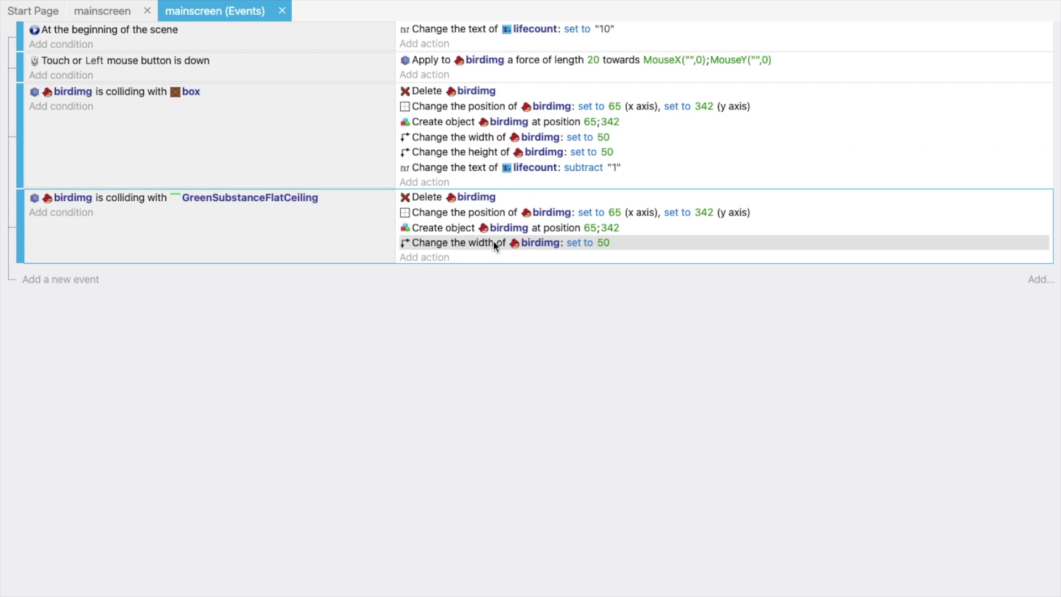
pyautogui.rightClick(429, 152)
pyautogui.click(462, 163)
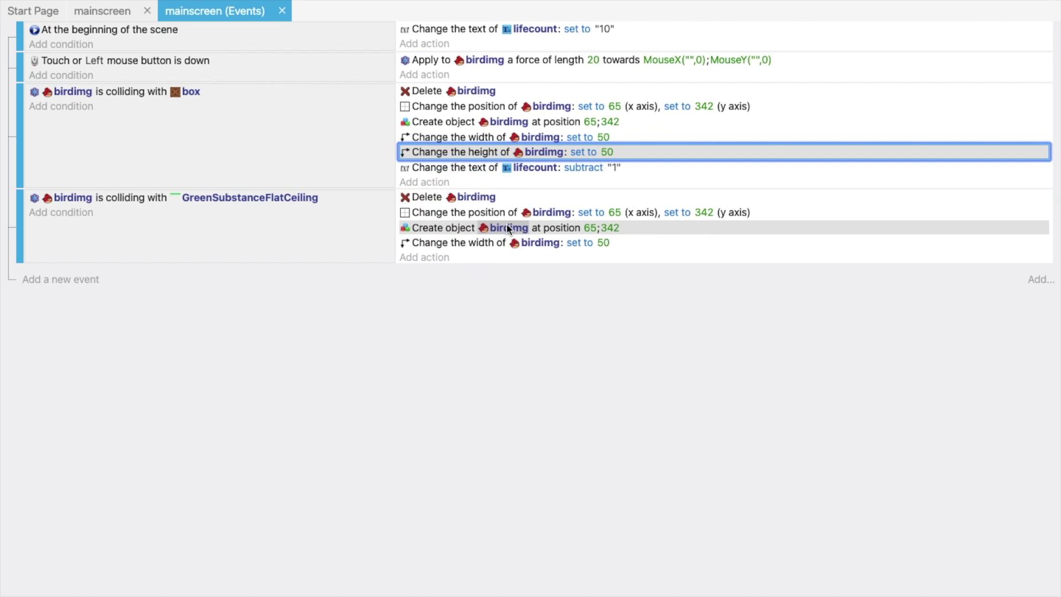
pyautogui.click(476, 257)
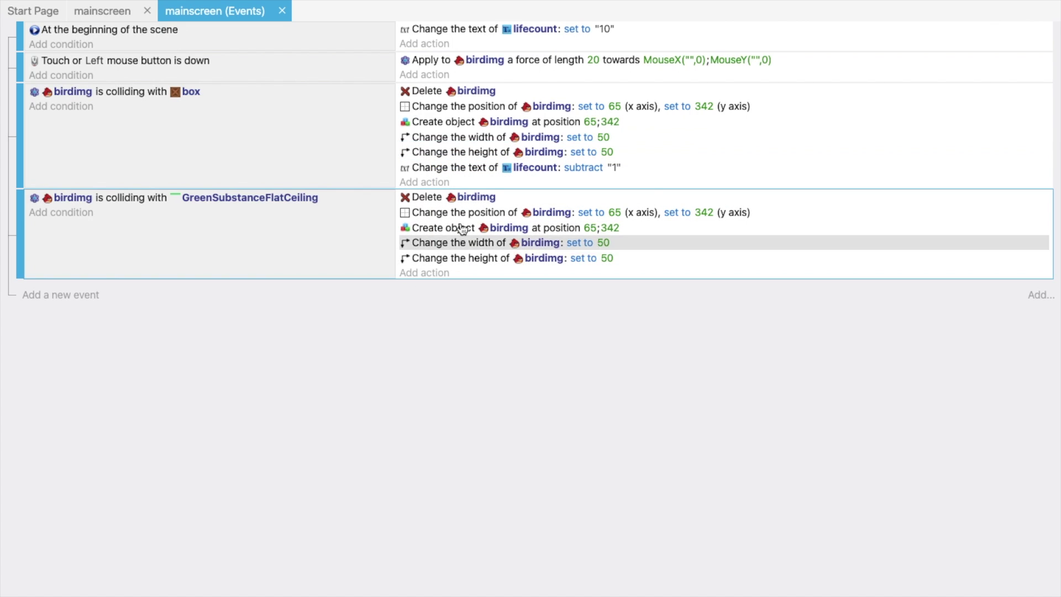
# Copy the action subtracting "1" from lifecount into the GreenSubstanceFlatCeiling collision event.
pyautogui.click(429, 174)
pyautogui.hotkey('ctrl', 'c')
pyautogui.click(483, 273)
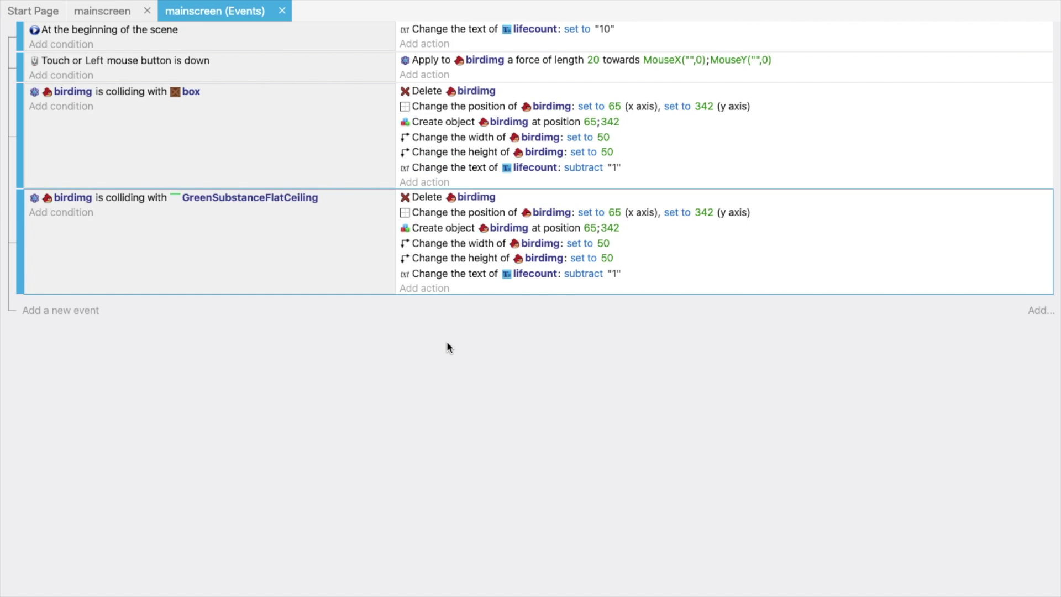
# Add a new event with a Physics collision condition between pigimage and GreenSubstanceFlatCeiling.
pyautogui.hotkey('ctrl', 'shift', 'Tab')
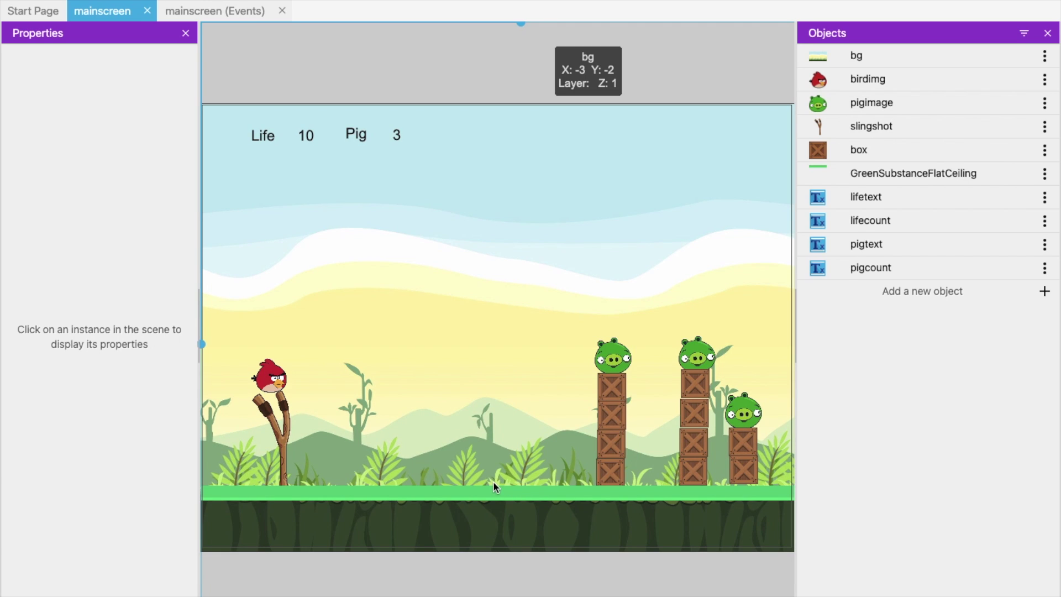
pyautogui.click(221, 9)
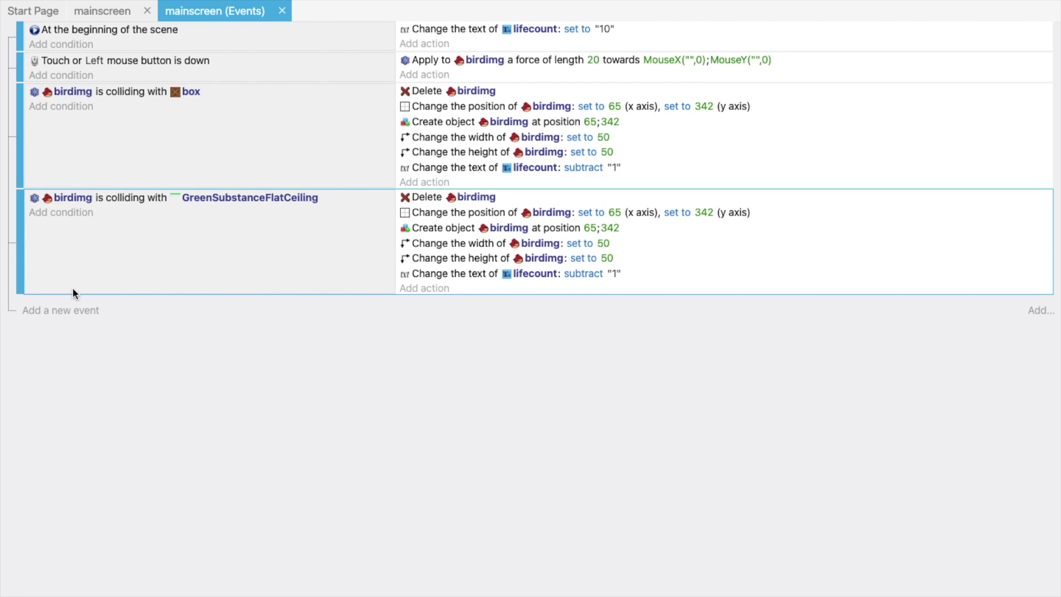
pyautogui.click(62, 311)
pyautogui.click(82, 304)
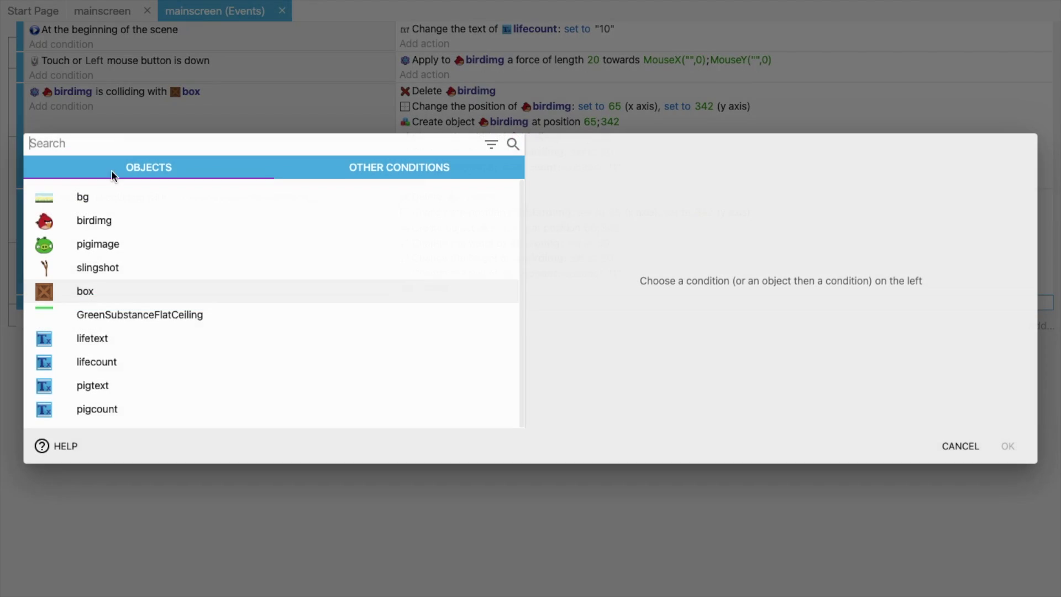
pyautogui.click(121, 240)
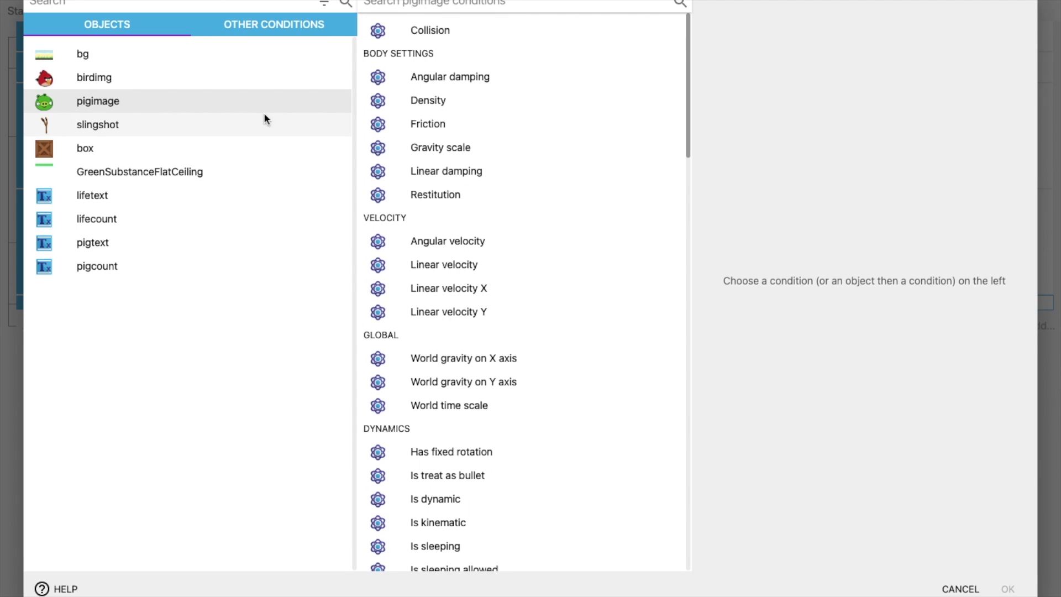
pyautogui.click(413, 29)
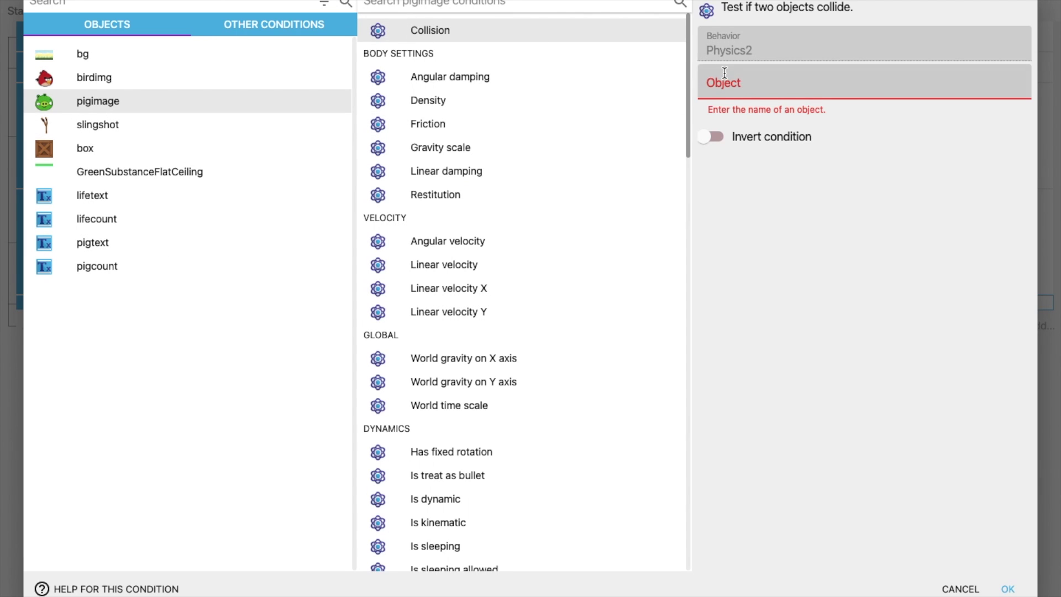
pyautogui.click(734, 86)
pyautogui.click(753, 251)
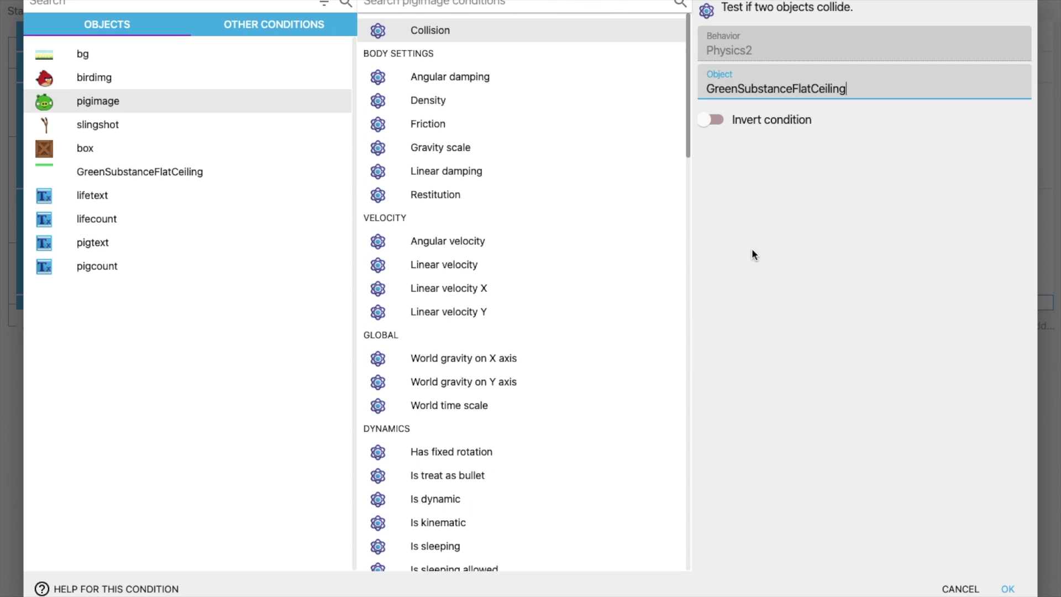
pyautogui.click(1007, 585)
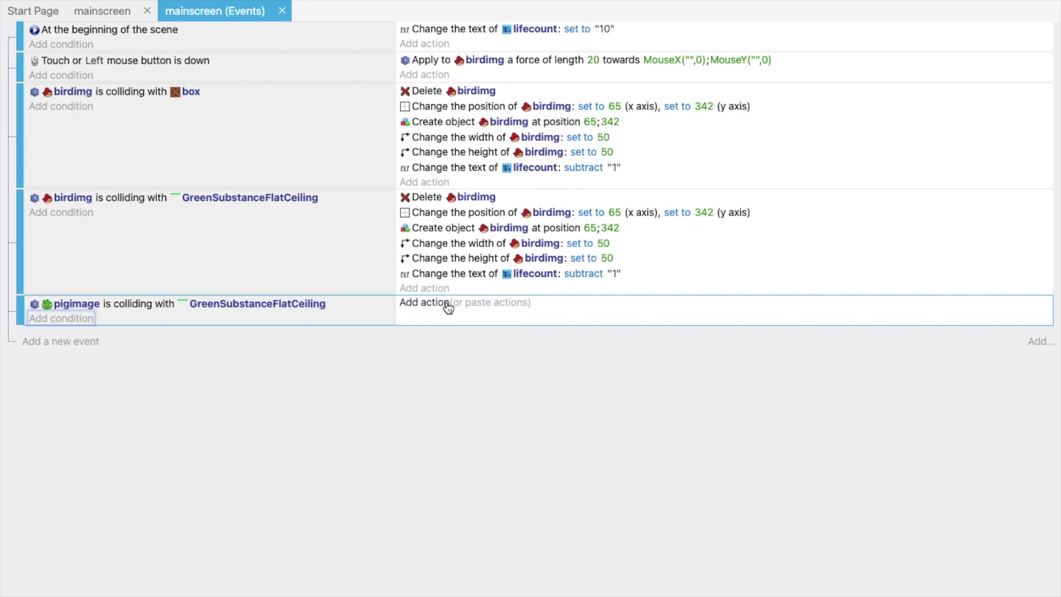
# Add a Delete the object action for pigimage to the pigimage collision event.
pyautogui.click(444, 302)
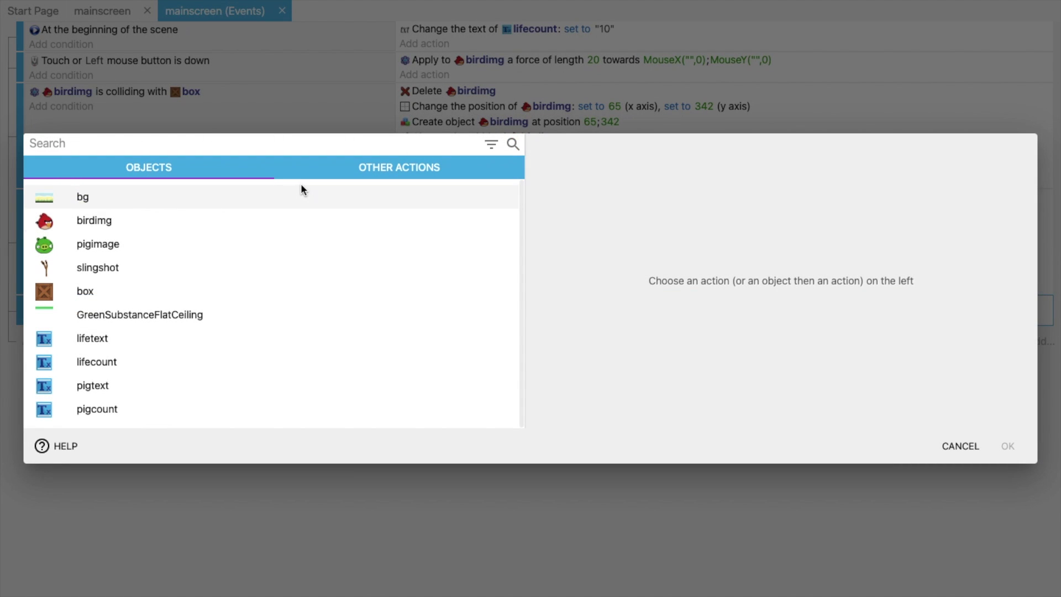
pyautogui.write('dele')
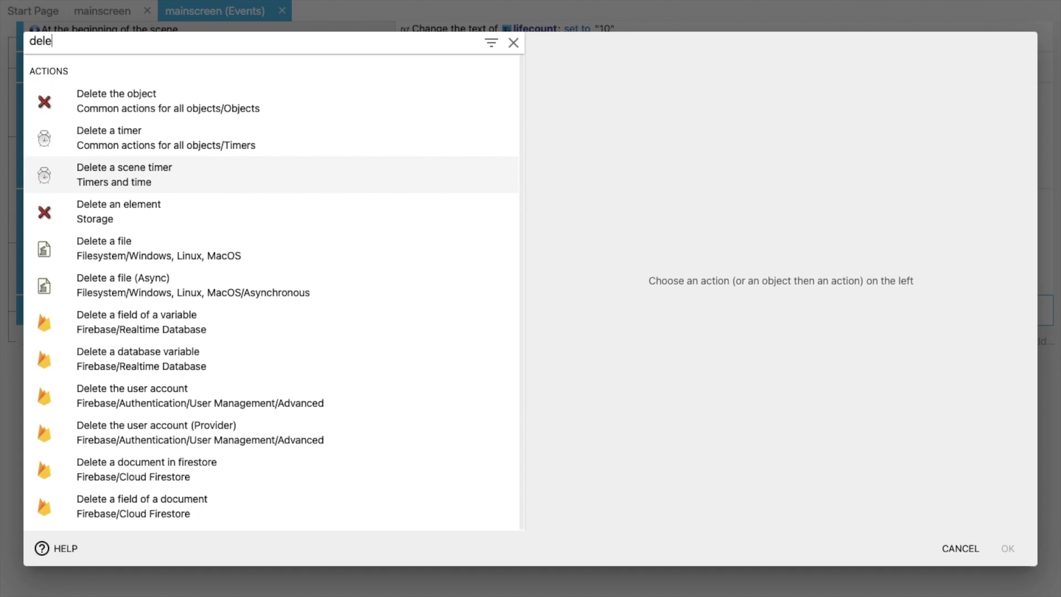
pyautogui.click(204, 95)
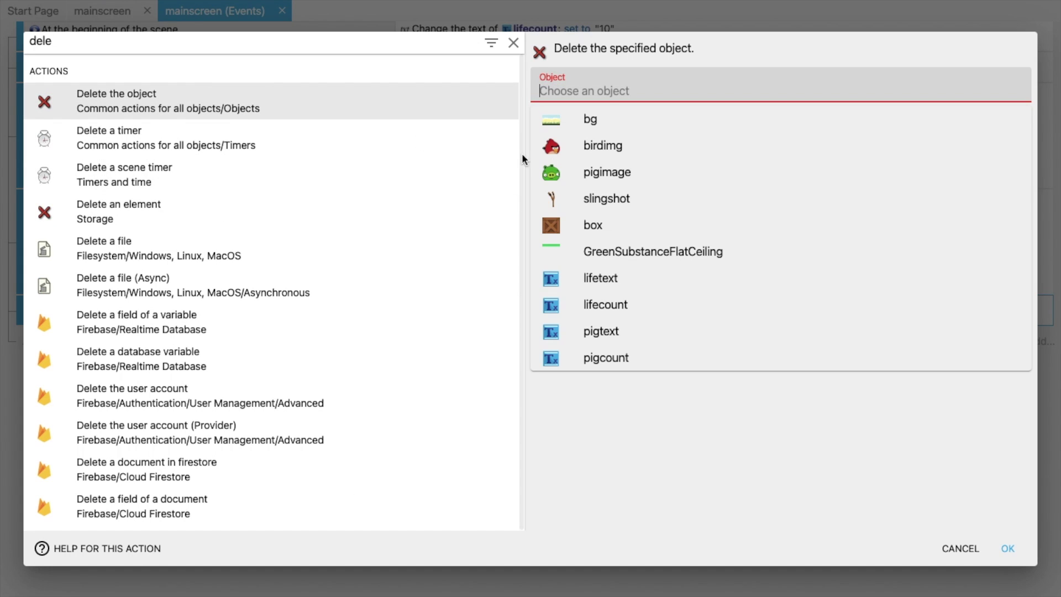
pyautogui.click(572, 171)
pyautogui.click(1009, 549)
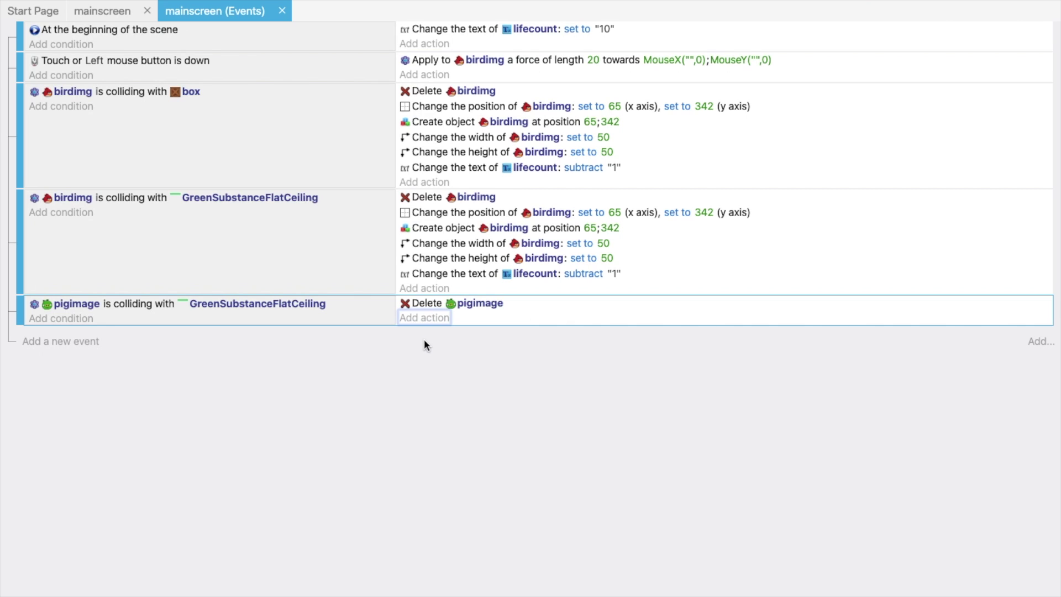
# Copy the lifecount subtract "1" action into the pigimage collision event and change its object to pigcount.
pyautogui.rightClick(406, 272)
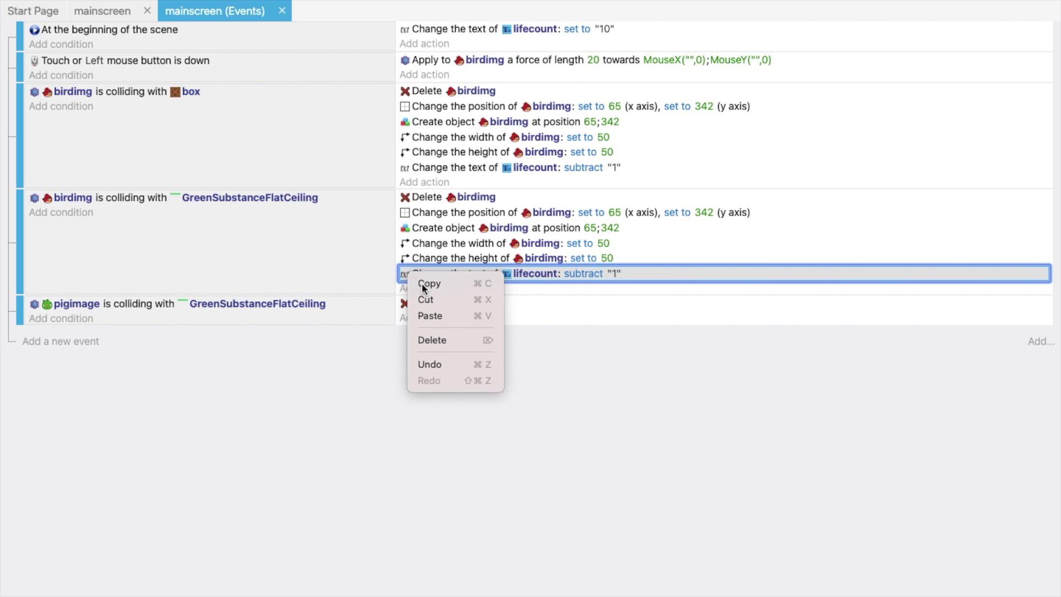
pyautogui.click(422, 282)
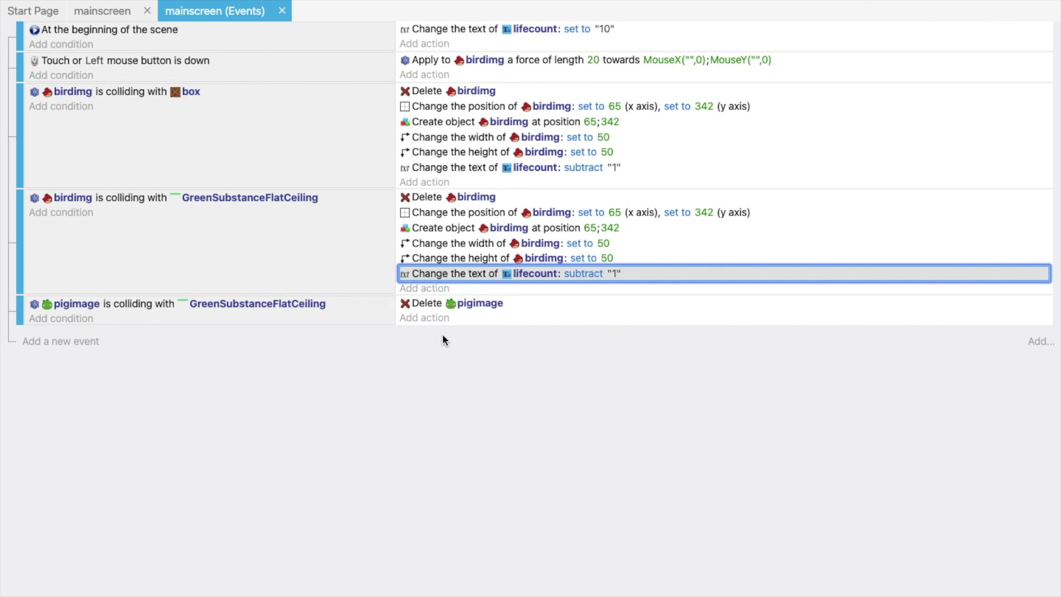
pyautogui.click(472, 325)
pyautogui.click(525, 316)
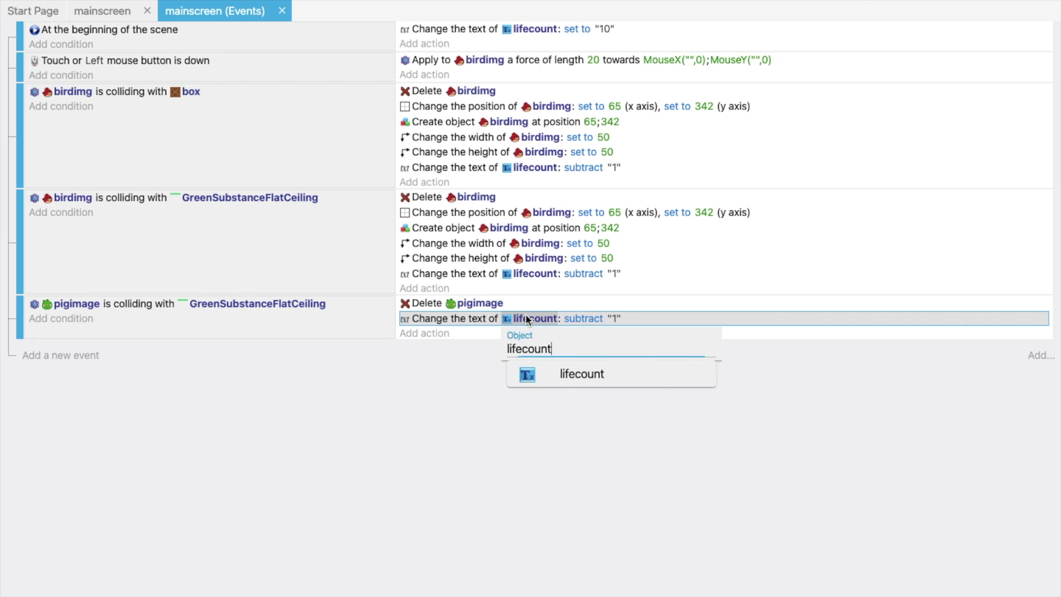
pyautogui.doubleClick(550, 348)
pyautogui.press('BackSpace')
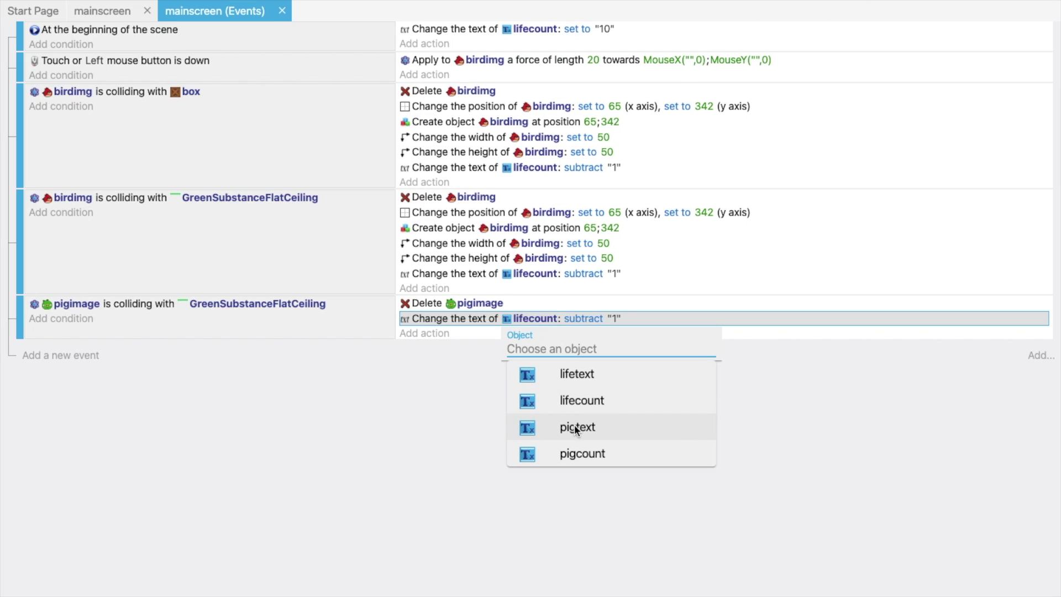
pyautogui.click(575, 443)
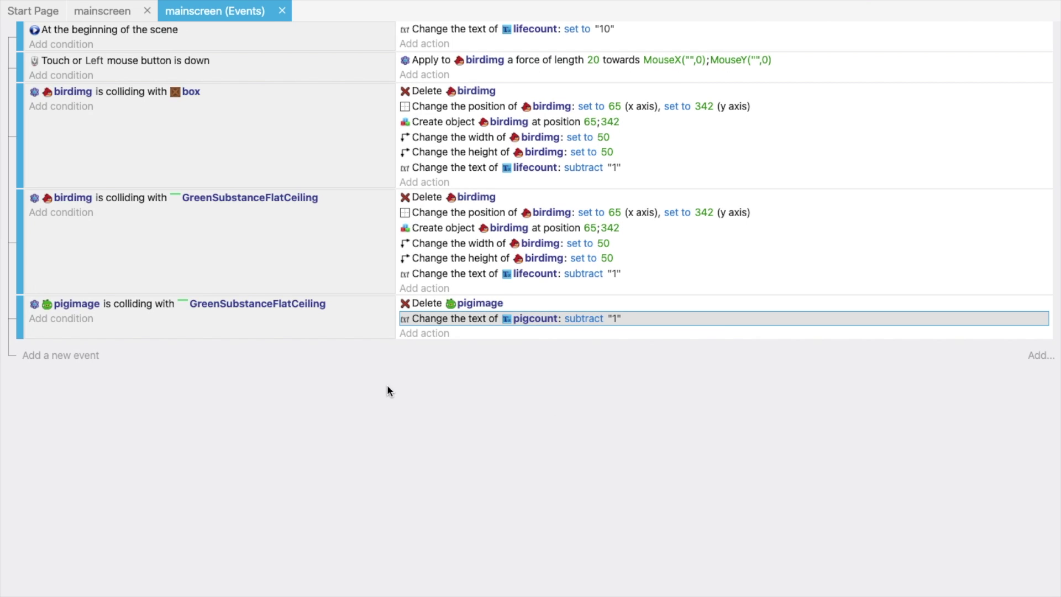
# Add a Play a sound action using 416838__tonsil5__grunt2-death-pain.wav to the pigimage collision event, copying the file into the project folder.
pyautogui.click(414, 332)
pyautogui.write('sound')
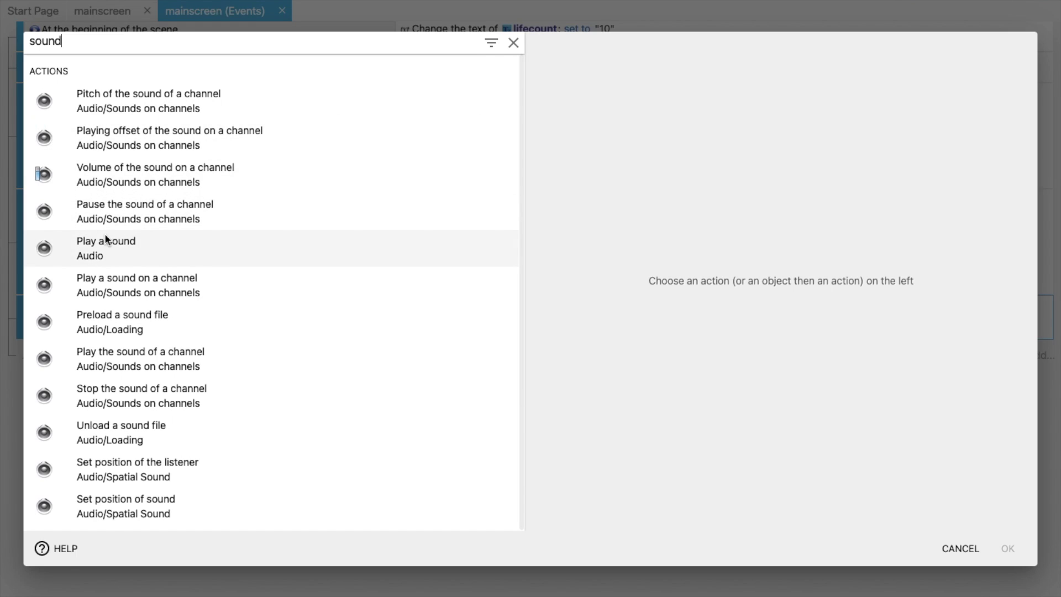
pyautogui.click(104, 234)
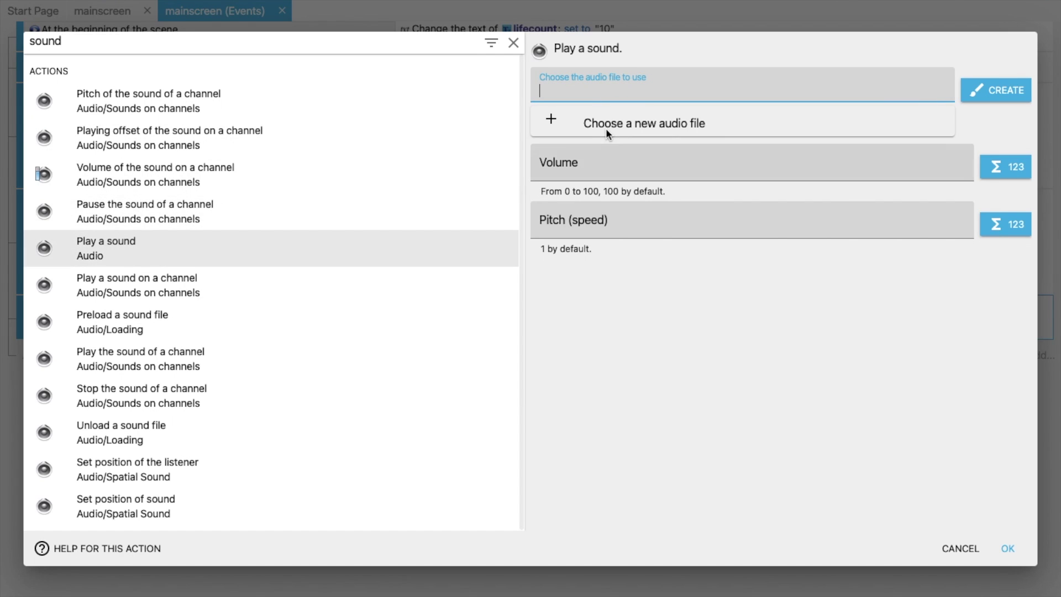
pyautogui.click(607, 124)
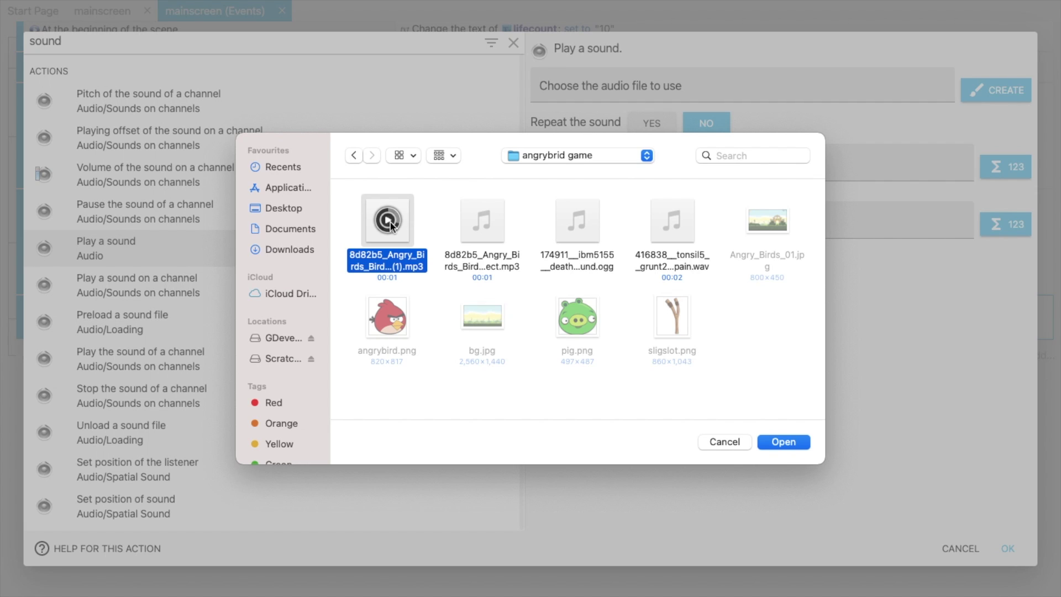
pyautogui.click(670, 221)
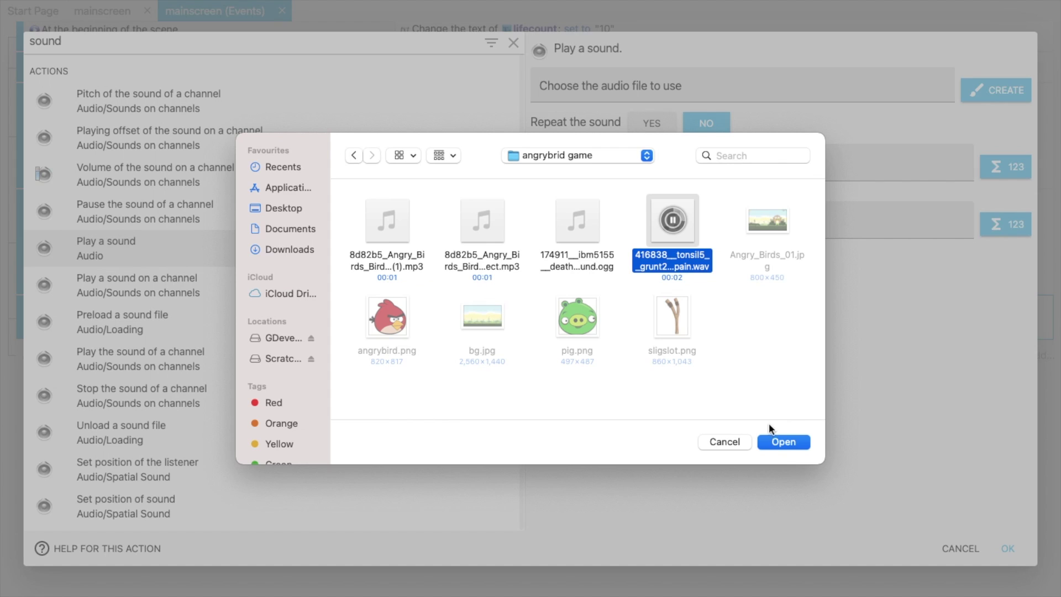
pyautogui.click(775, 440)
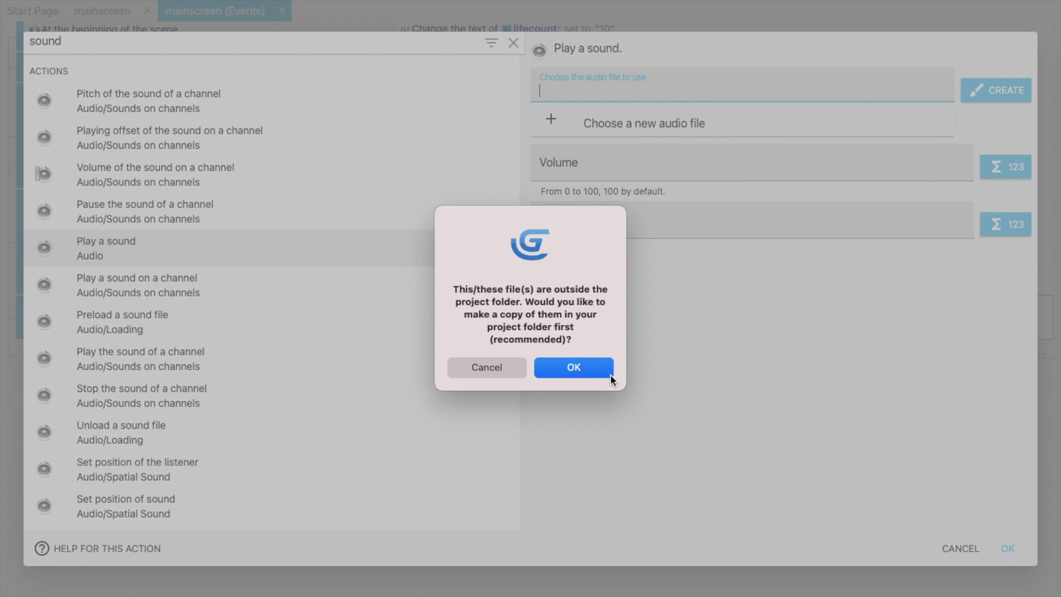
pyautogui.click(594, 370)
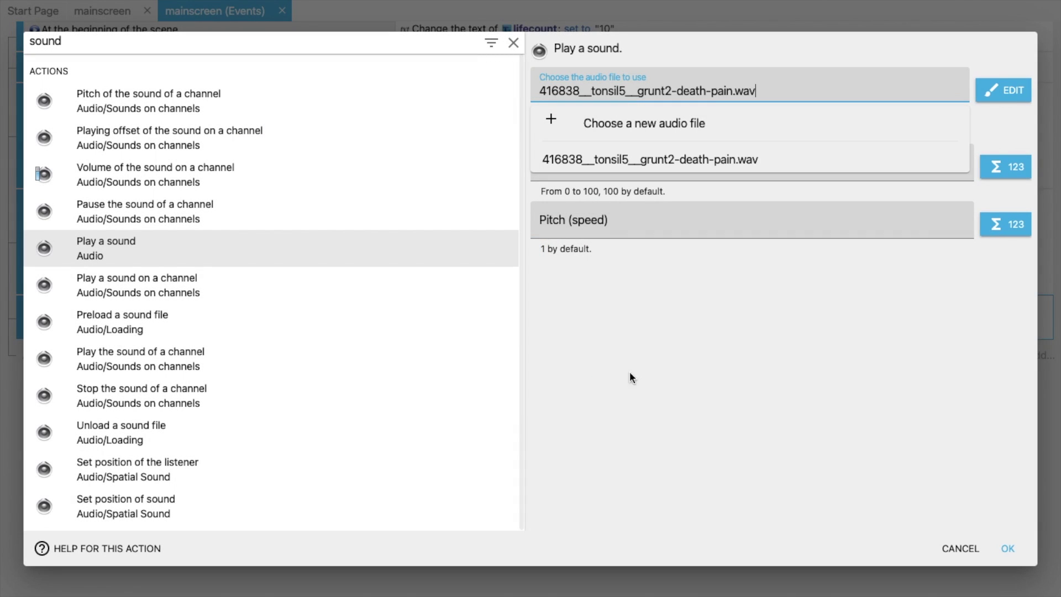
pyautogui.click(1006, 548)
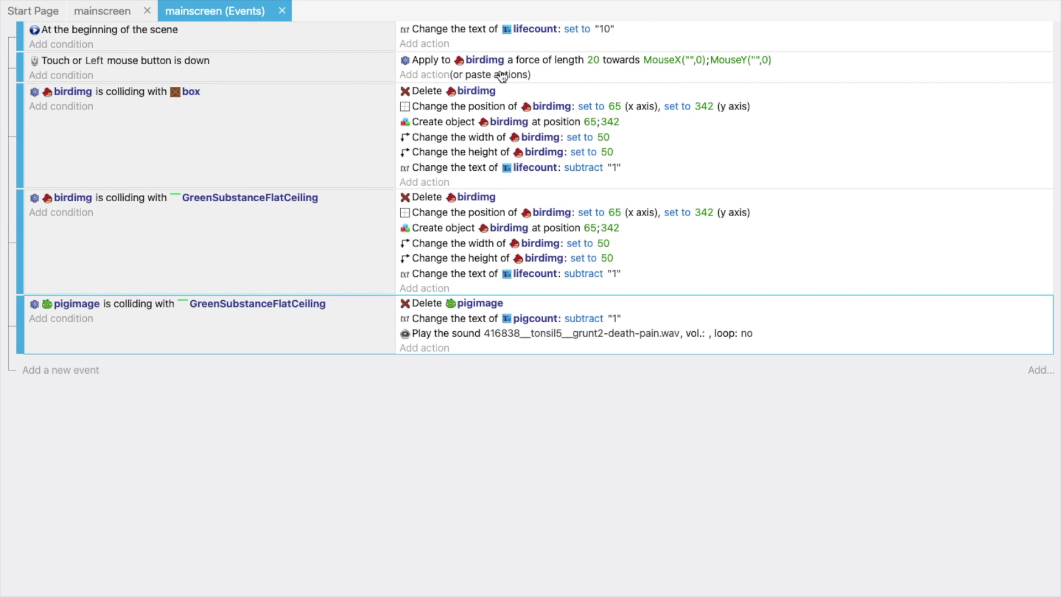
# Add a Play a sound action using 8d82b5_Angry_Birds_Bird_Flying_Sound_Effect (1).mp3 to the mouse button event, copying the file into the project folder.
pyautogui.click(426, 74)
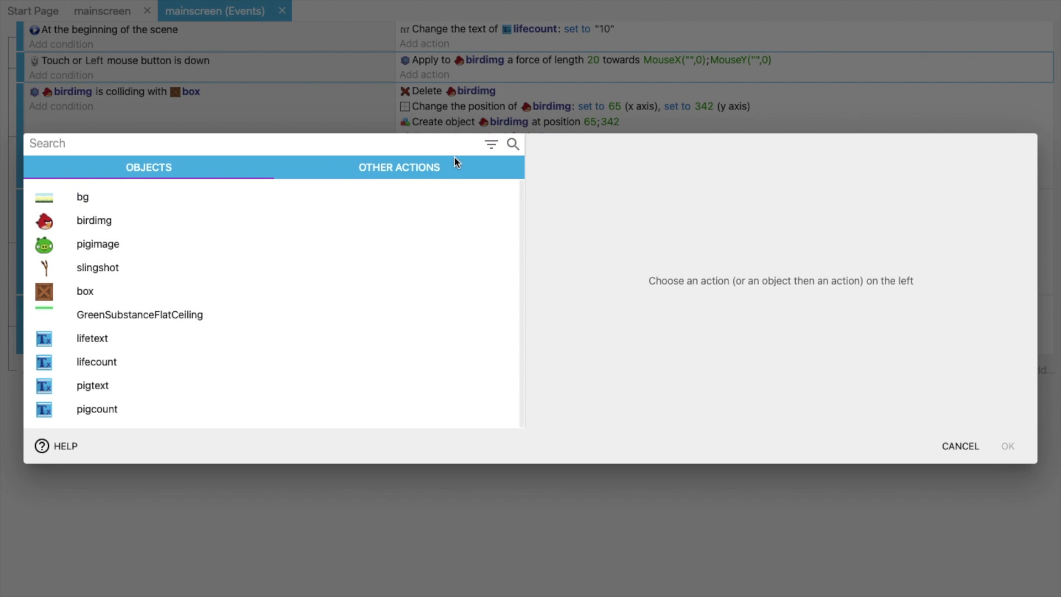
pyautogui.write('soun')
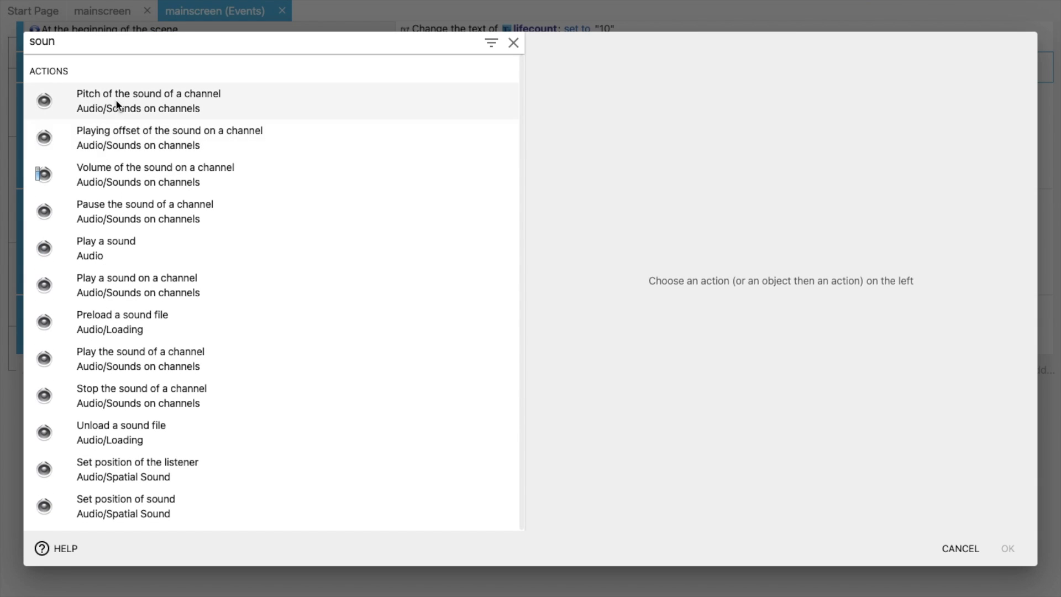
pyautogui.click(127, 246)
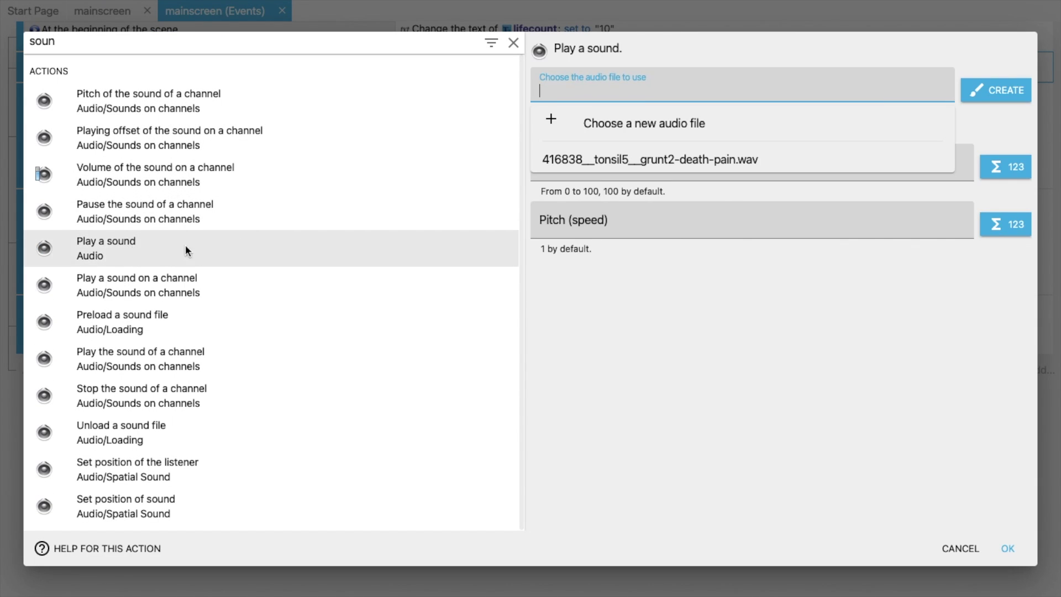
pyautogui.click(595, 127)
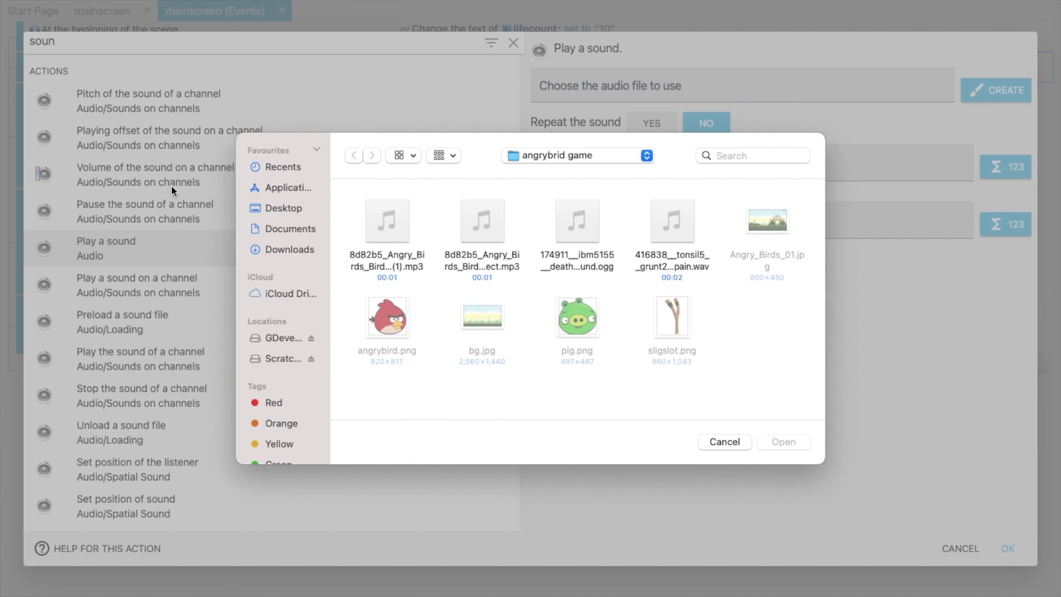
pyautogui.click(374, 226)
pyautogui.click(783, 441)
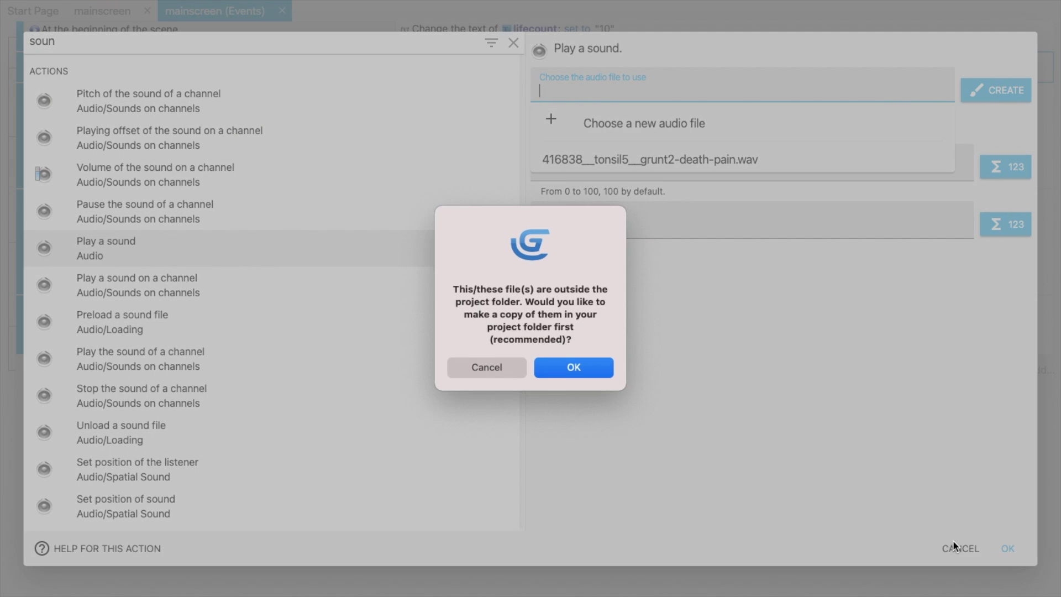
pyautogui.click(592, 372)
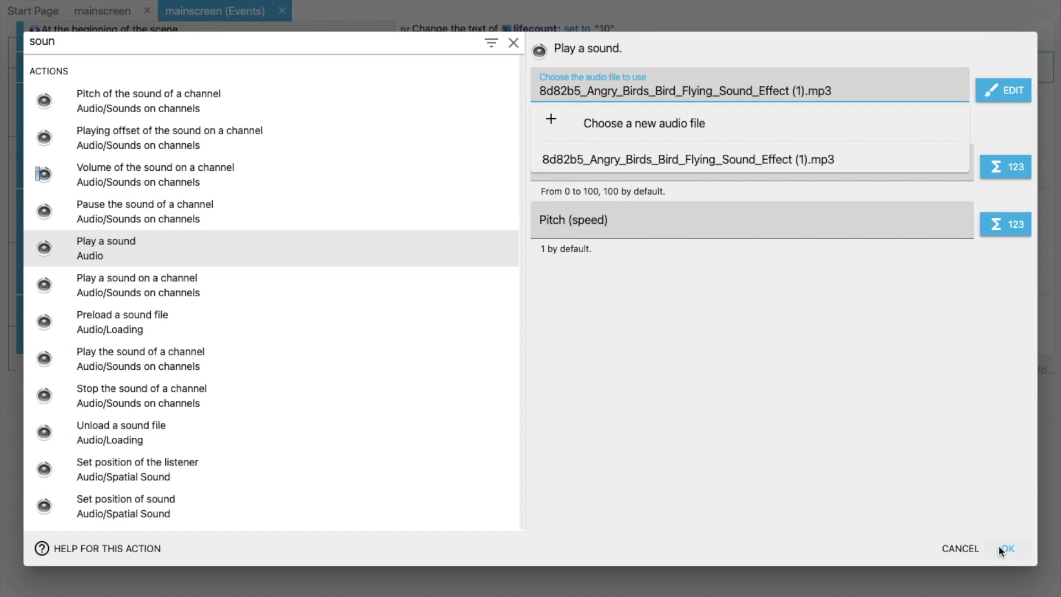
pyautogui.click(999, 546)
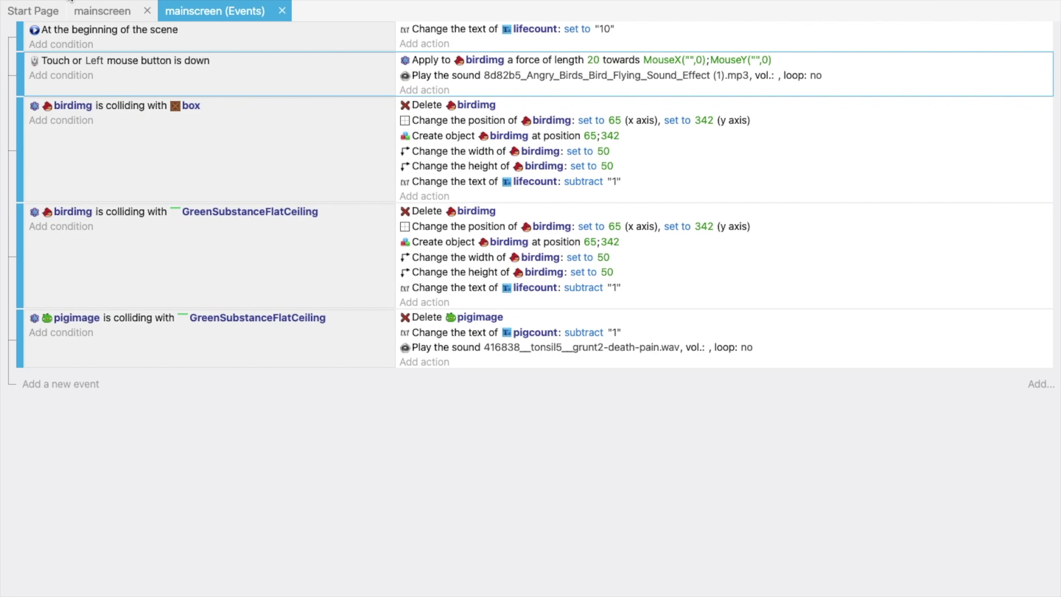
# Preview the game and launch the bird at the box towers to test the pig and life counters.
pyautogui.click(69, 0)
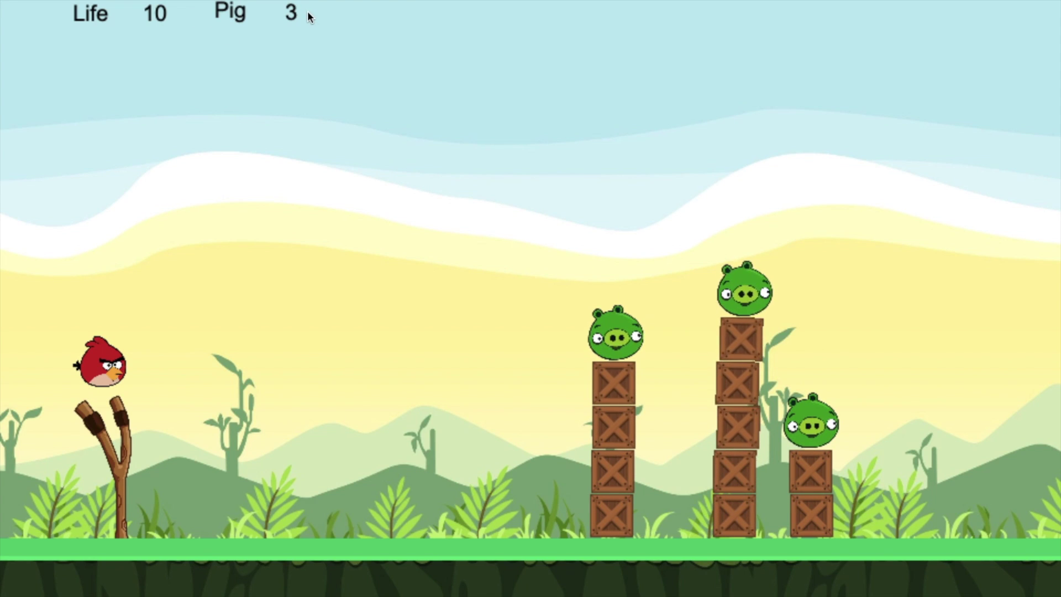
pyautogui.click(590, 378)
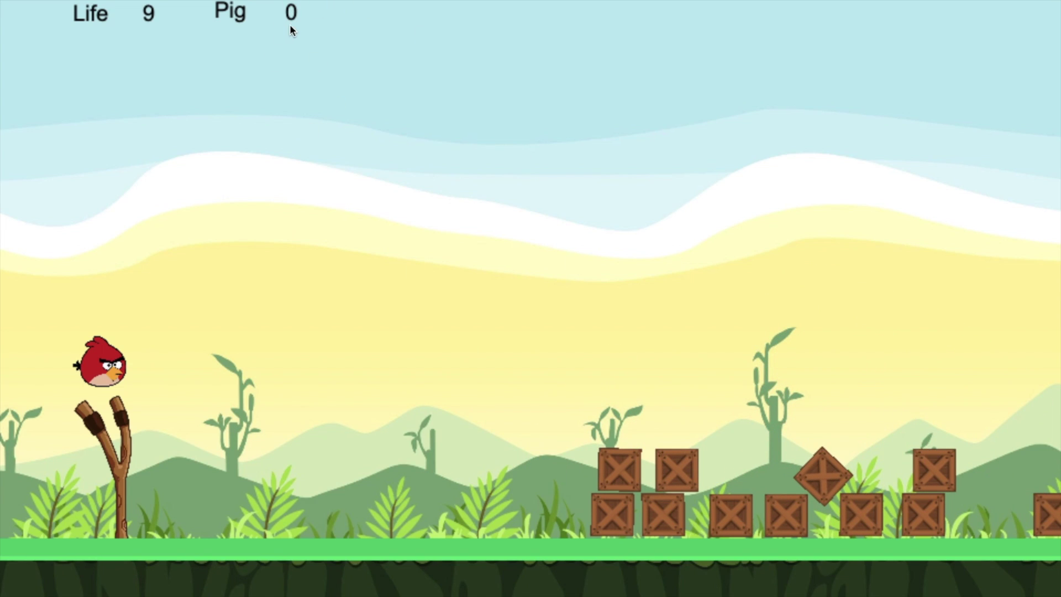
pyautogui.click(12, 1)
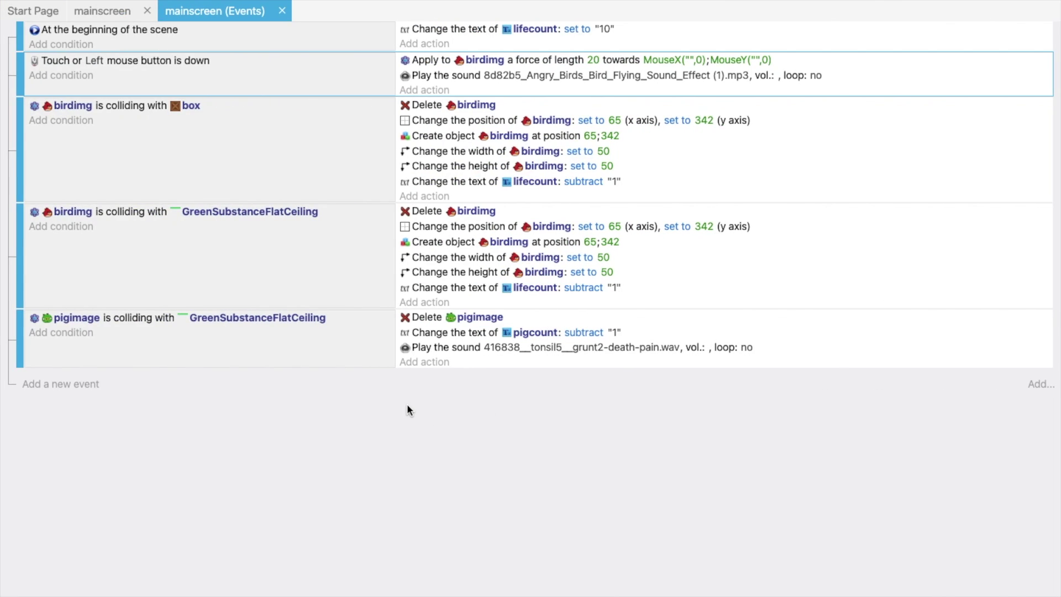
# Add a new event with a Compare the text condition checking that pigcount is equal to "0".
pyautogui.click(55, 384)
pyautogui.click(54, 381)
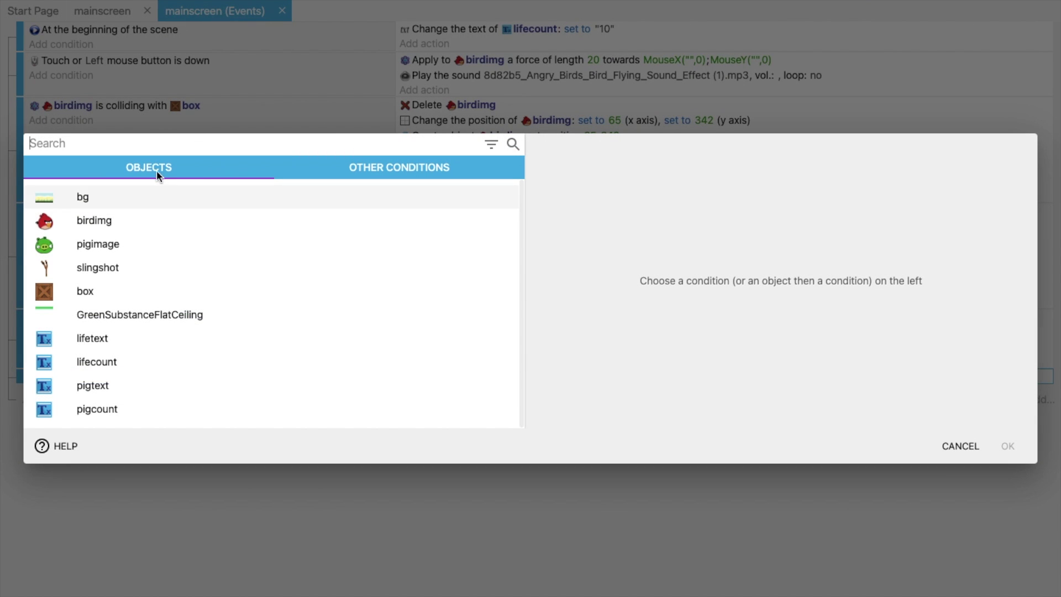
pyautogui.click(134, 408)
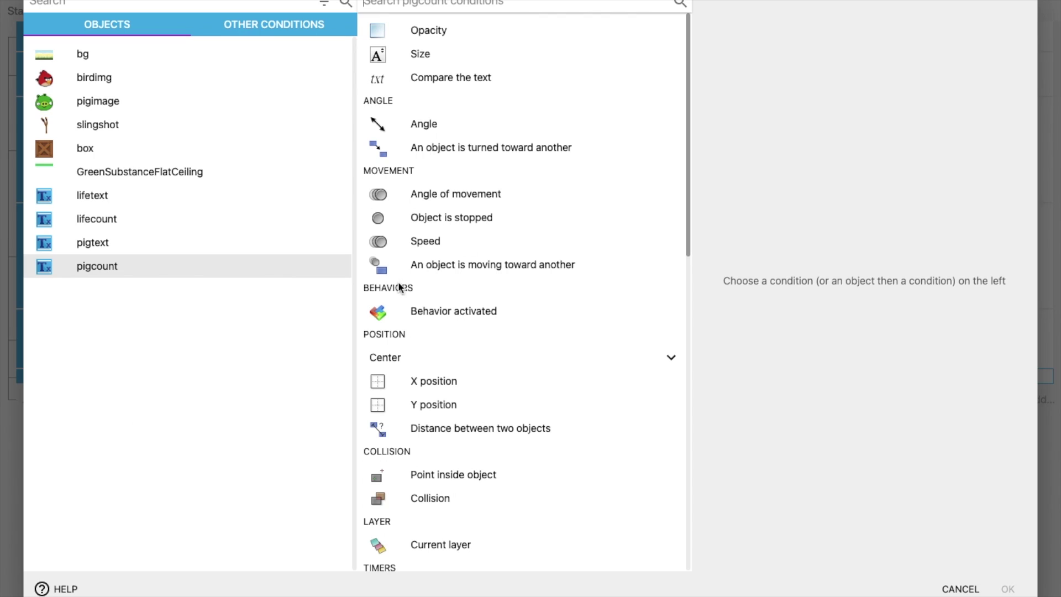
pyautogui.click(433, 84)
pyautogui.click(735, 50)
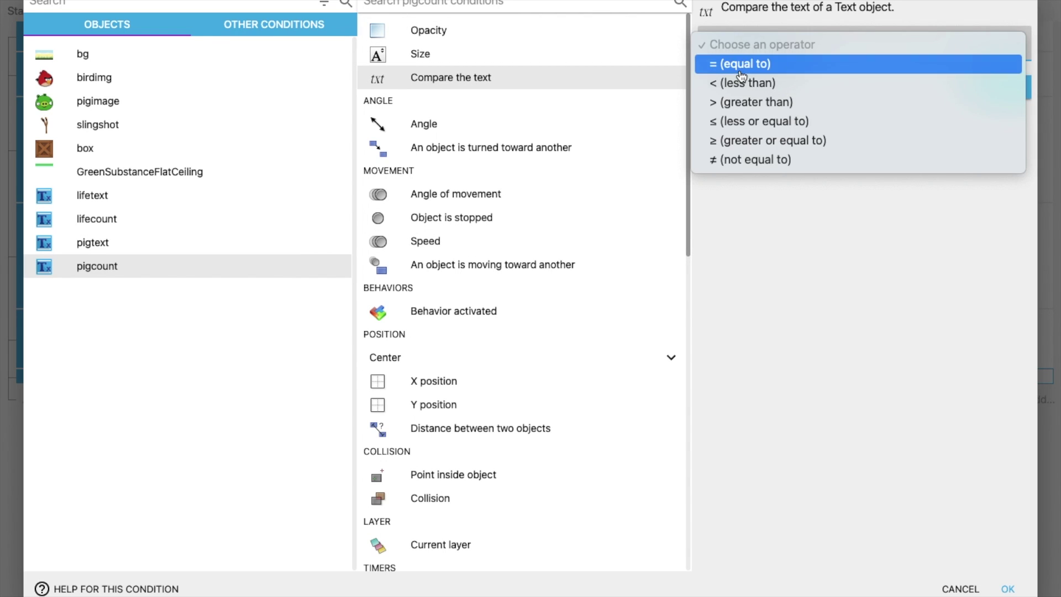
pyautogui.click(737, 64)
pyautogui.click(750, 94)
pyautogui.write('"')
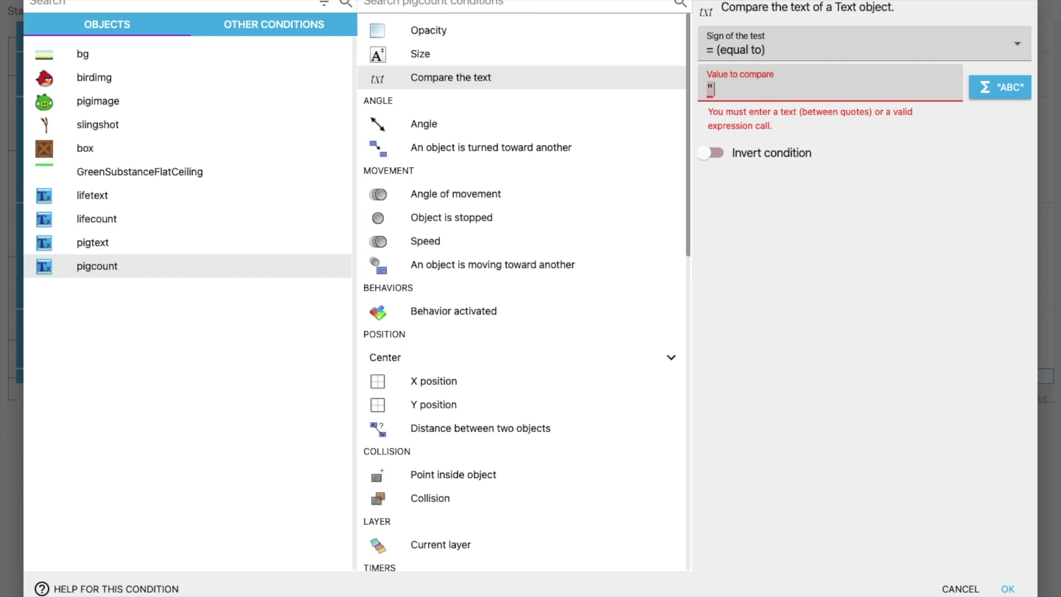
pyautogui.write('0')
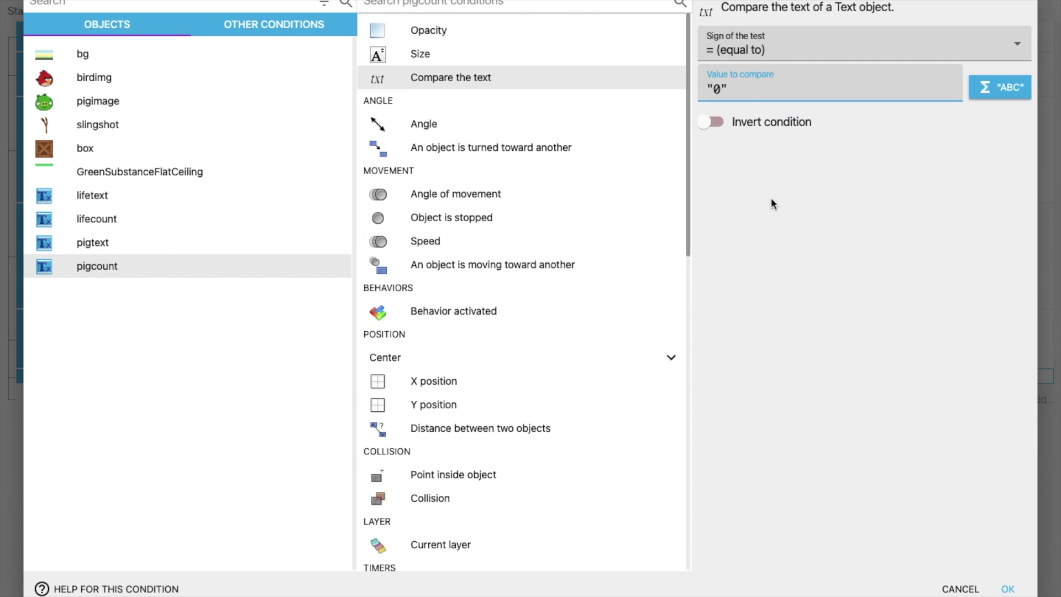
pyautogui.click(1007, 588)
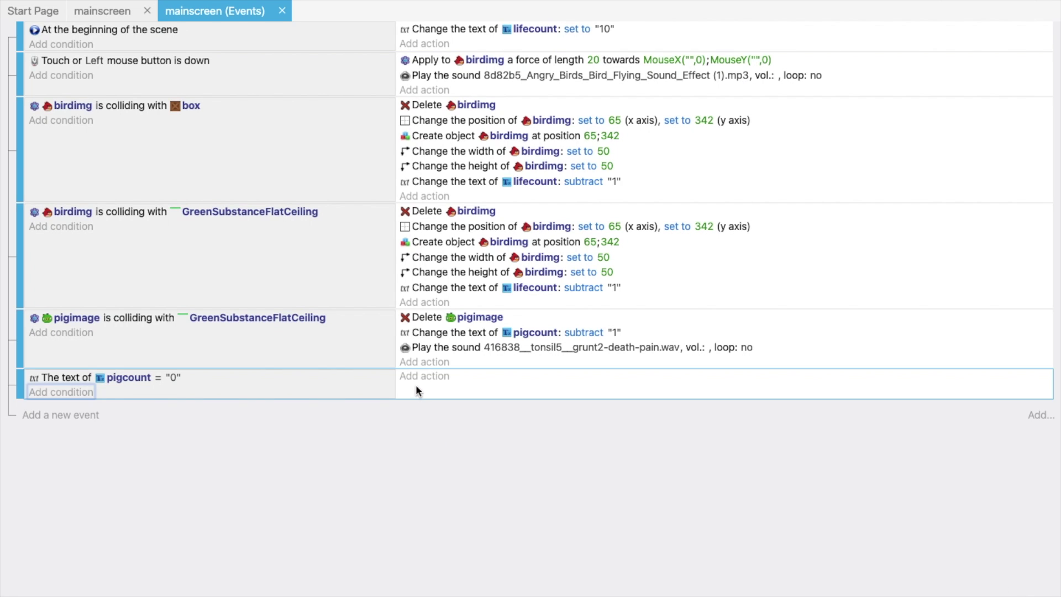
# Add a Change the scene action to "firstscreen" to the pigcount event, leaving other paused scenes unstopped.
pyautogui.click(27, 1)
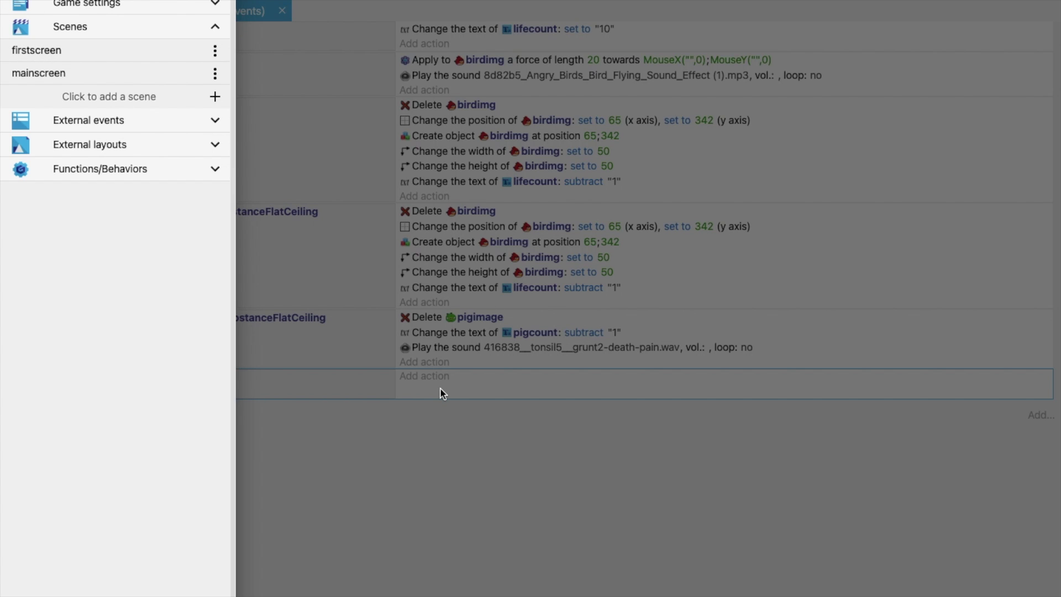
pyautogui.click(440, 386)
pyautogui.click(425, 376)
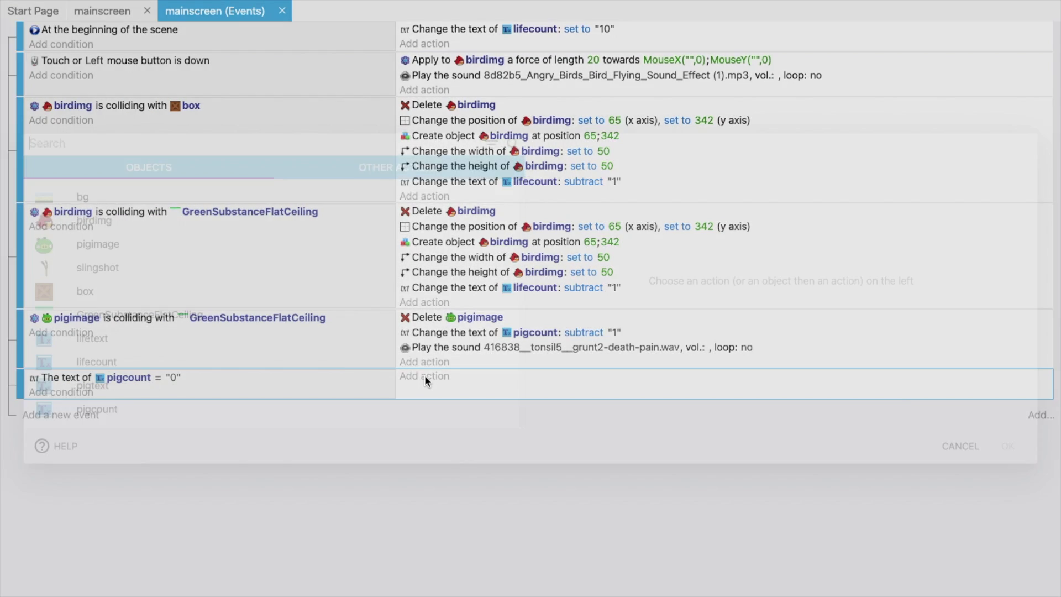
pyautogui.write('change')
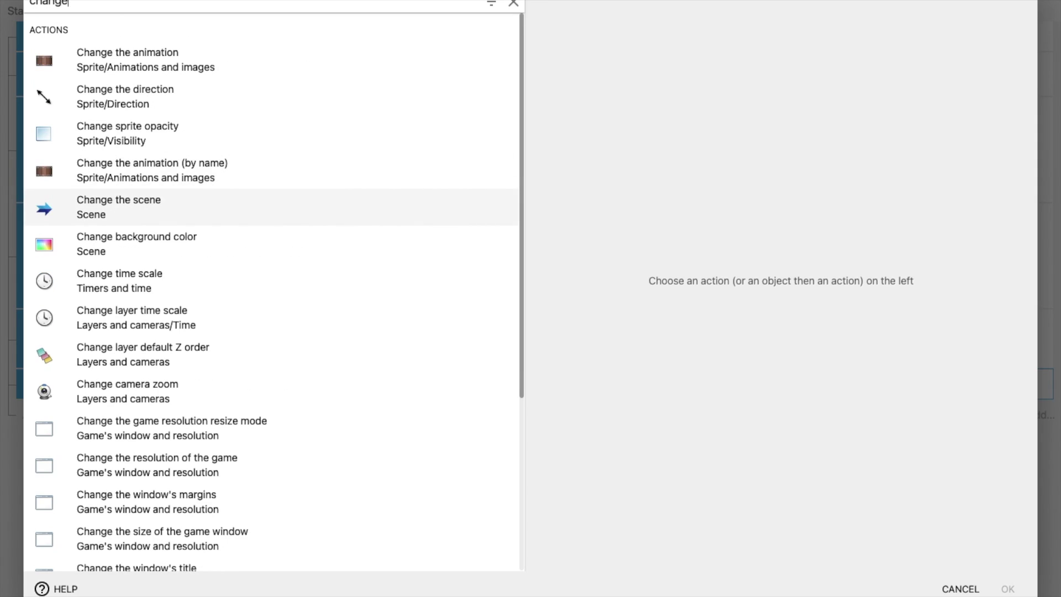
pyautogui.scroll(-5, 242, 408)
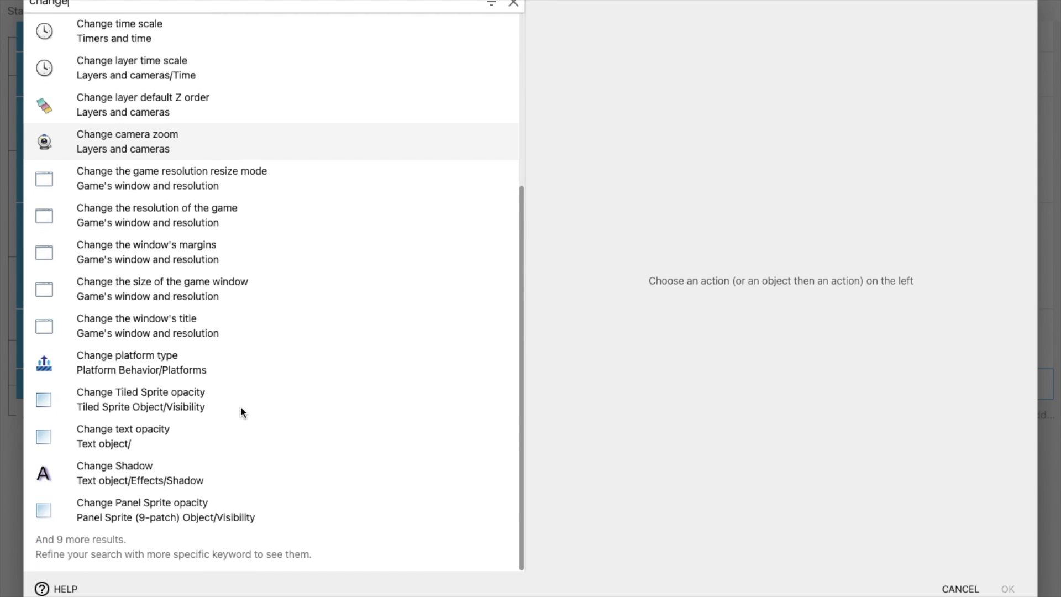
pyautogui.scroll(5, 241, 412)
pyautogui.press('super+a')
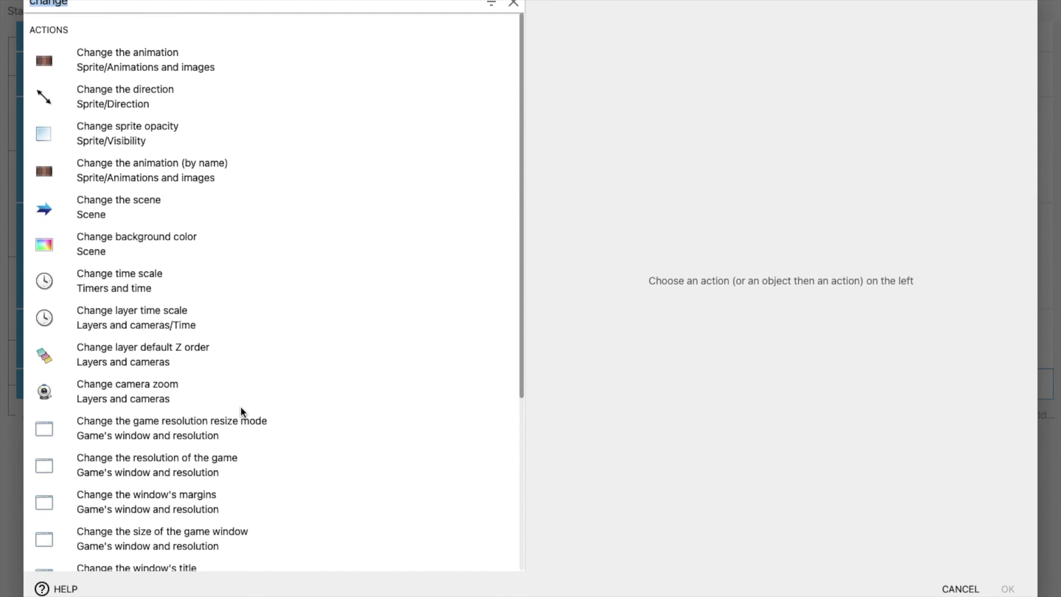
pyautogui.write('sce')
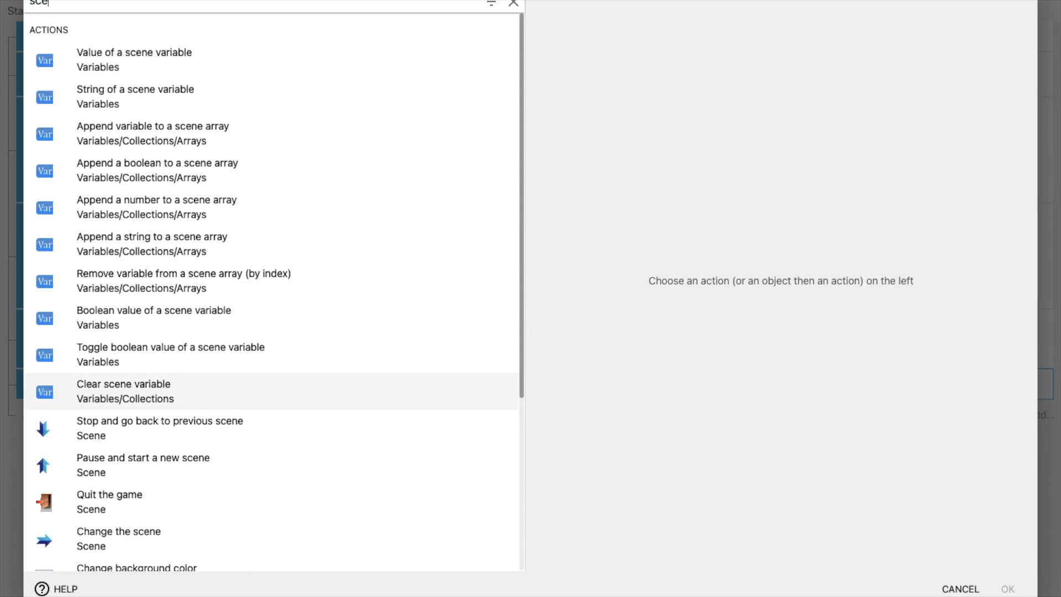
pyautogui.write('n')
pyautogui.scroll(-1, 201, 548)
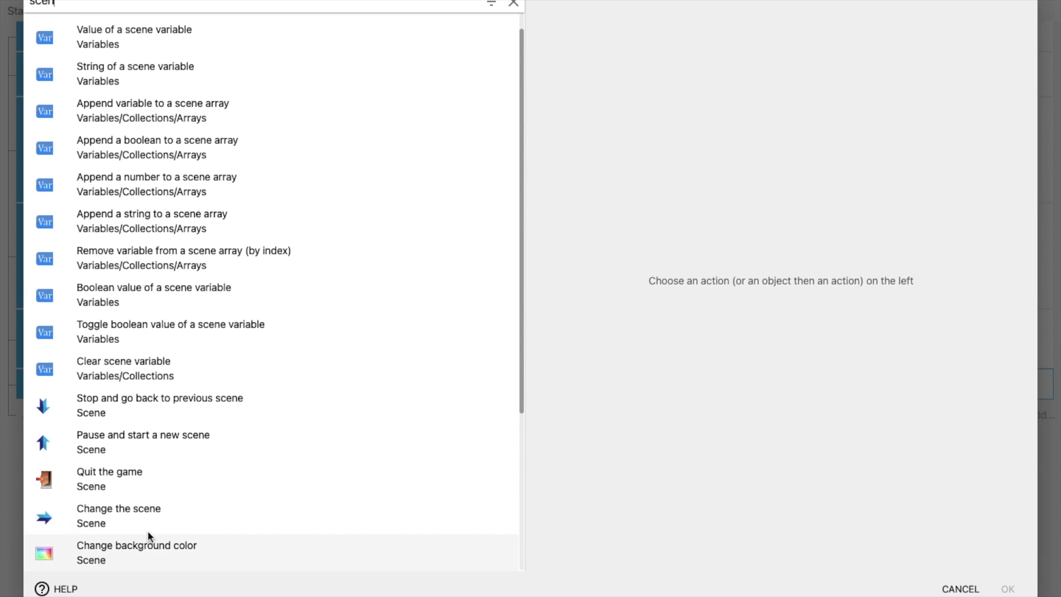
pyautogui.click(94, 504)
pyautogui.click(575, 86)
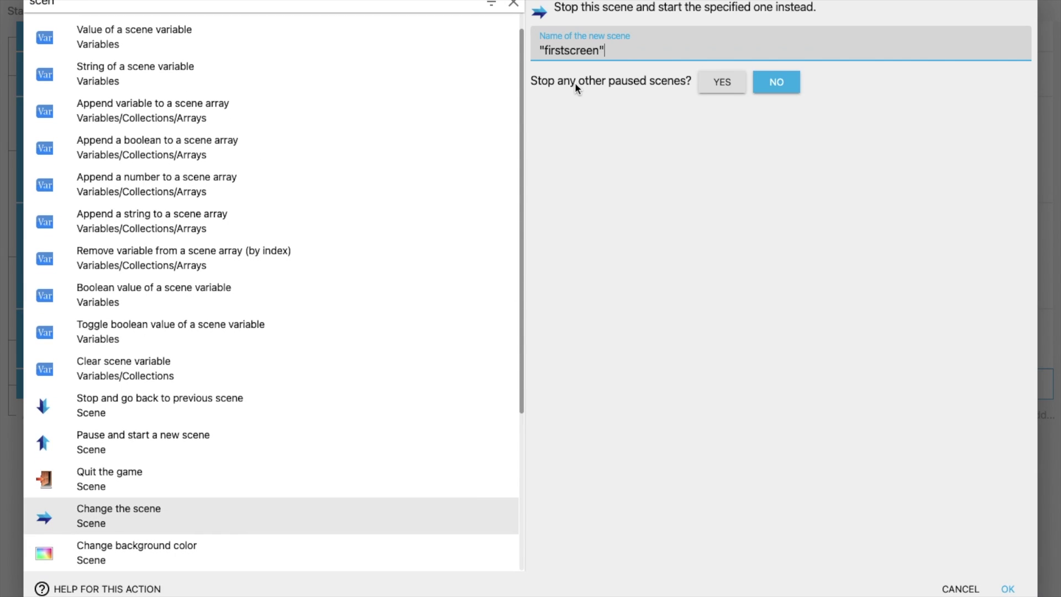
pyautogui.click(1007, 589)
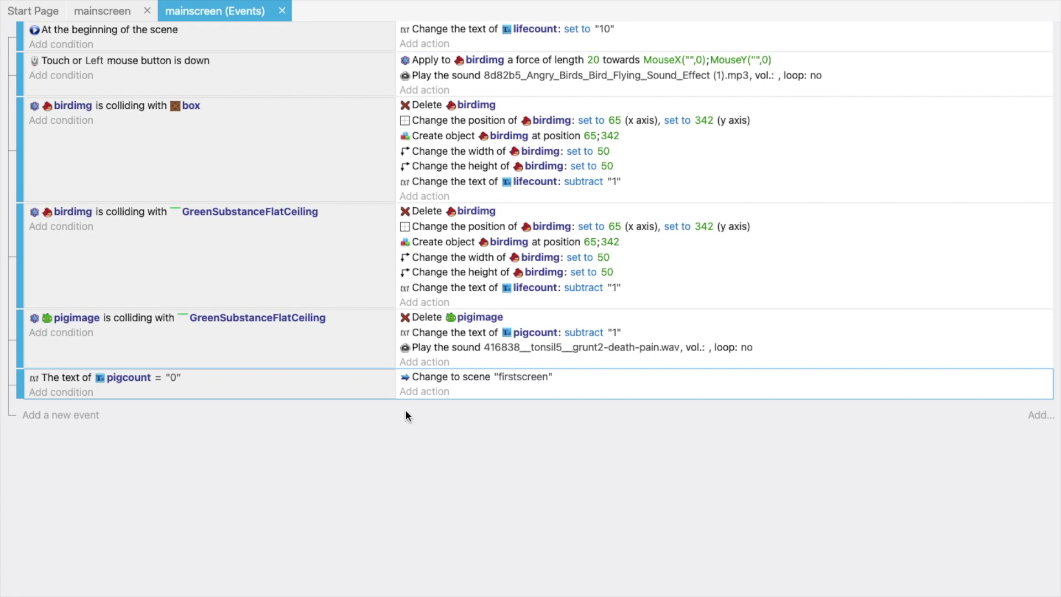
# Preview the game, launch the bird at the box towers until all pigs are gone to test the scene change, and close the preview.
pyautogui.click(62, 2)
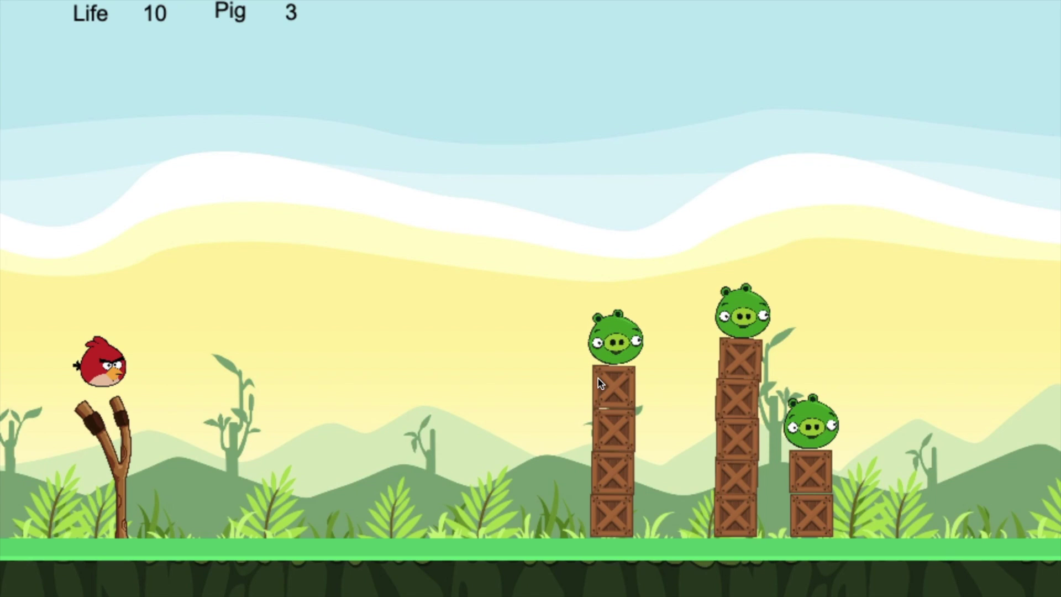
pyautogui.click(617, 501)
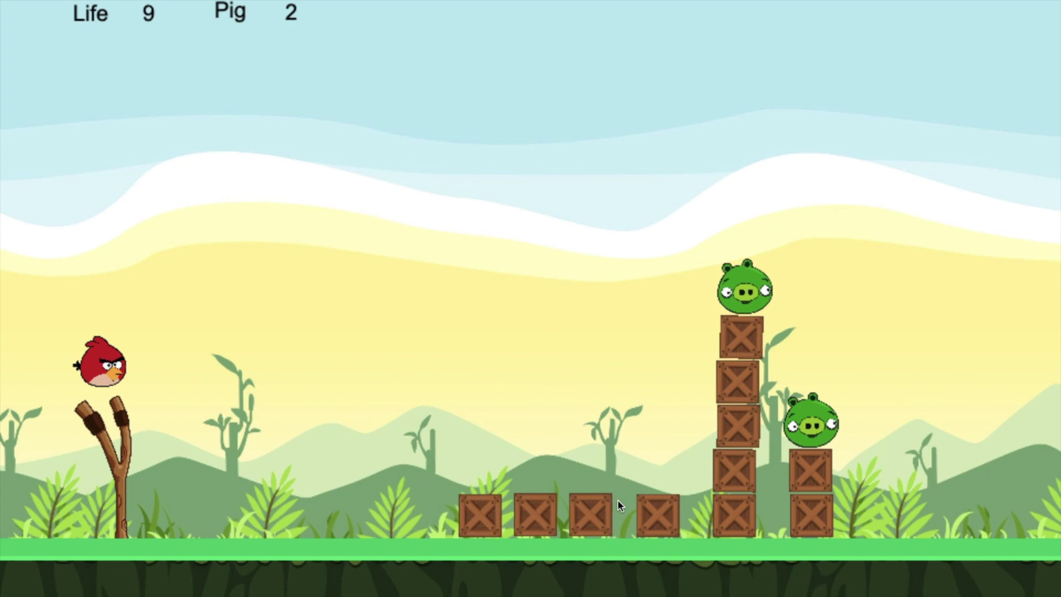
pyautogui.click(719, 520)
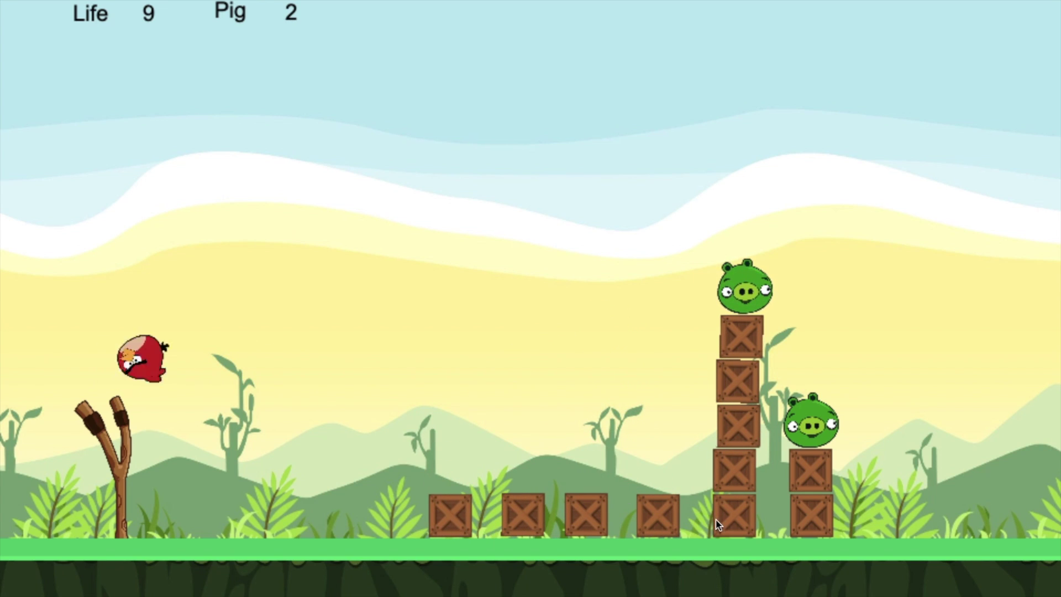
pyautogui.click(721, 519)
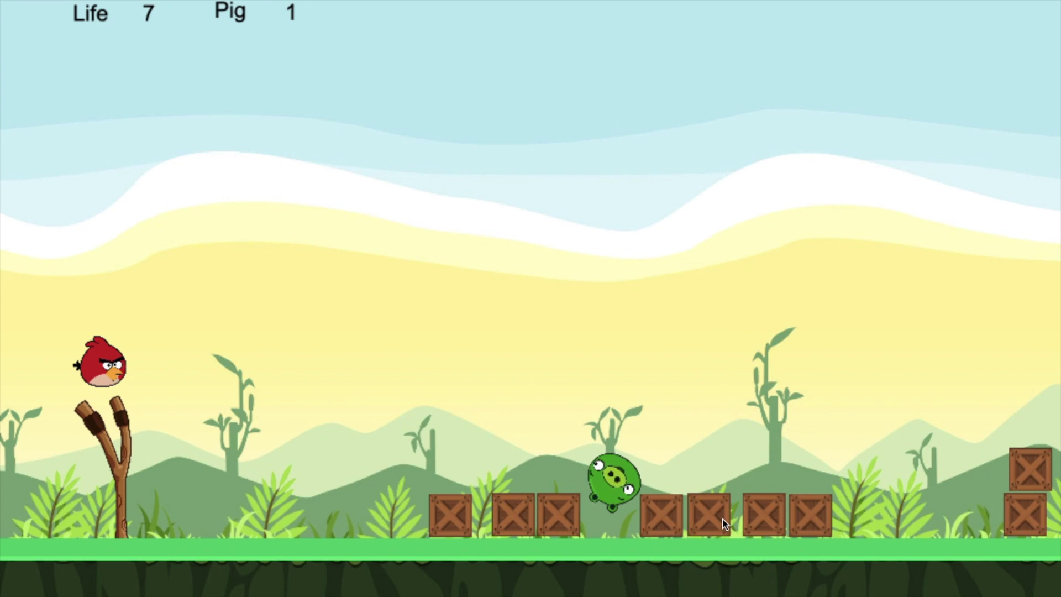
pyautogui.click(440, 514)
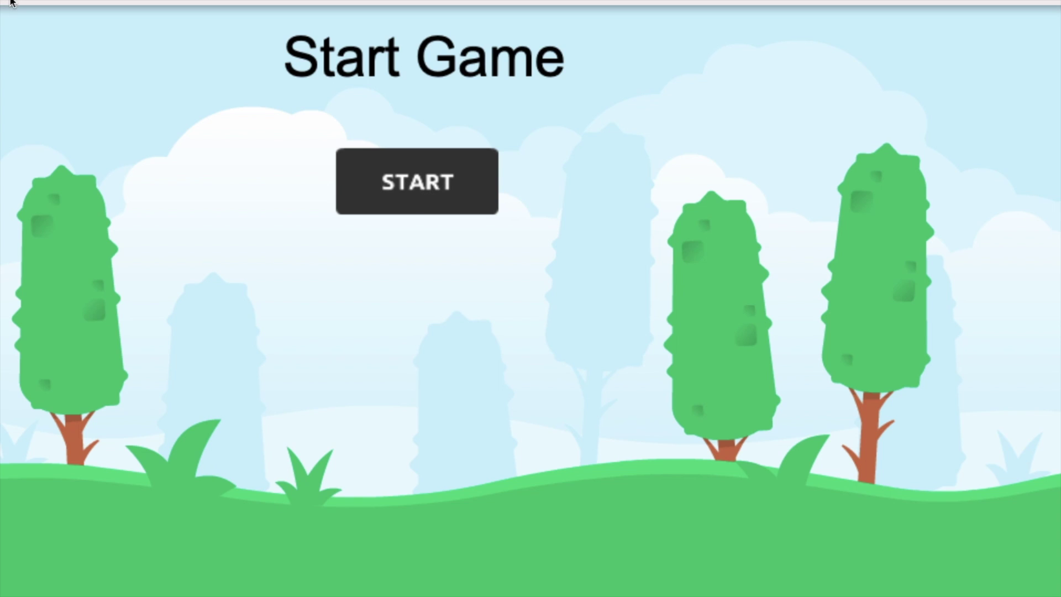
pyautogui.click(13, 5)
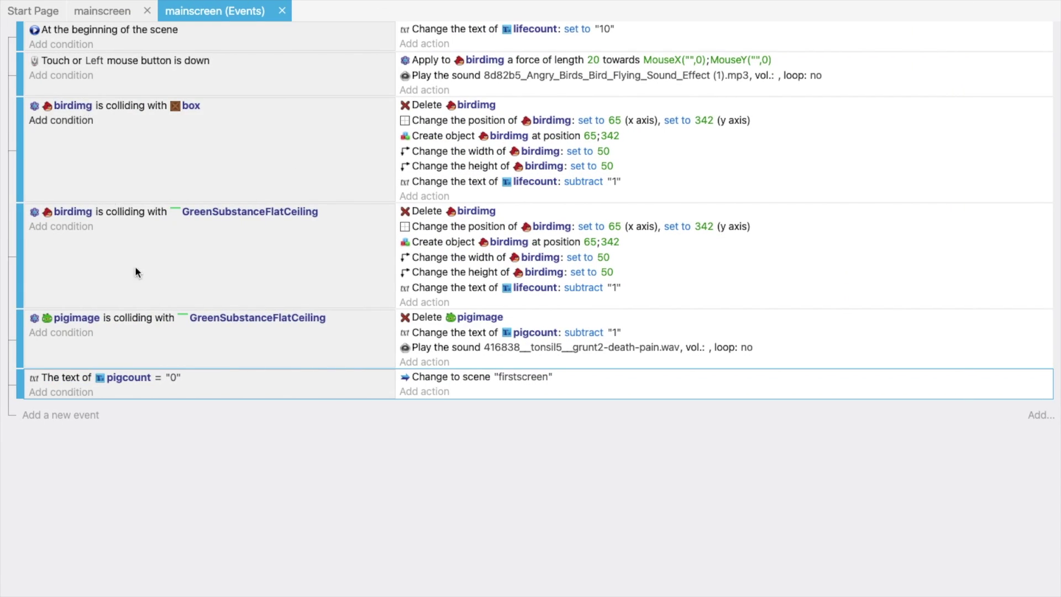
# Open the firstscreen scene from the project's scenes and switch to its events sheet.
pyautogui.click(104, 15)
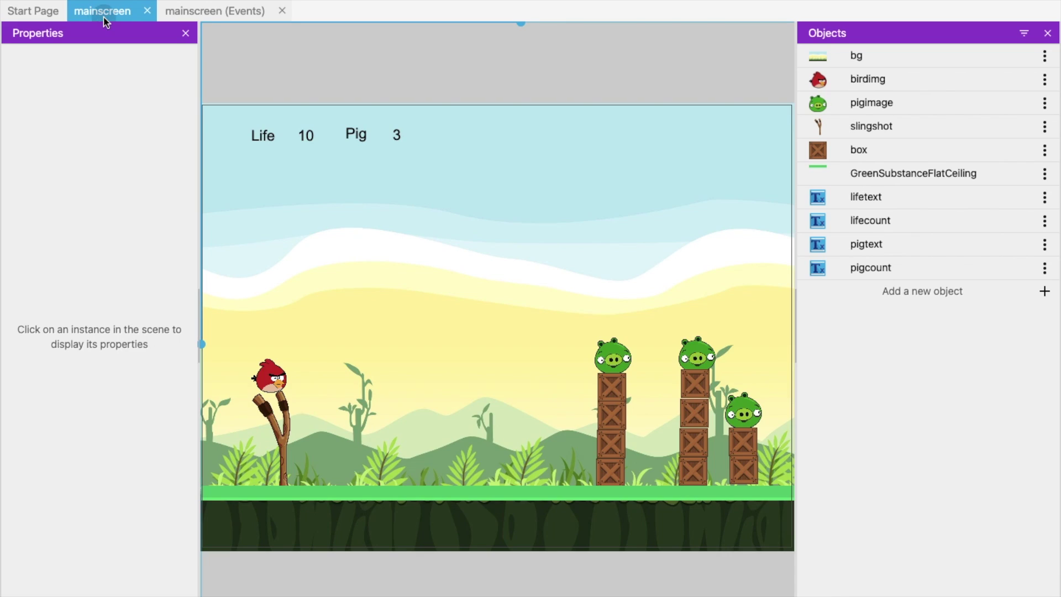
pyautogui.click(22, 12)
pyautogui.click(20, 0)
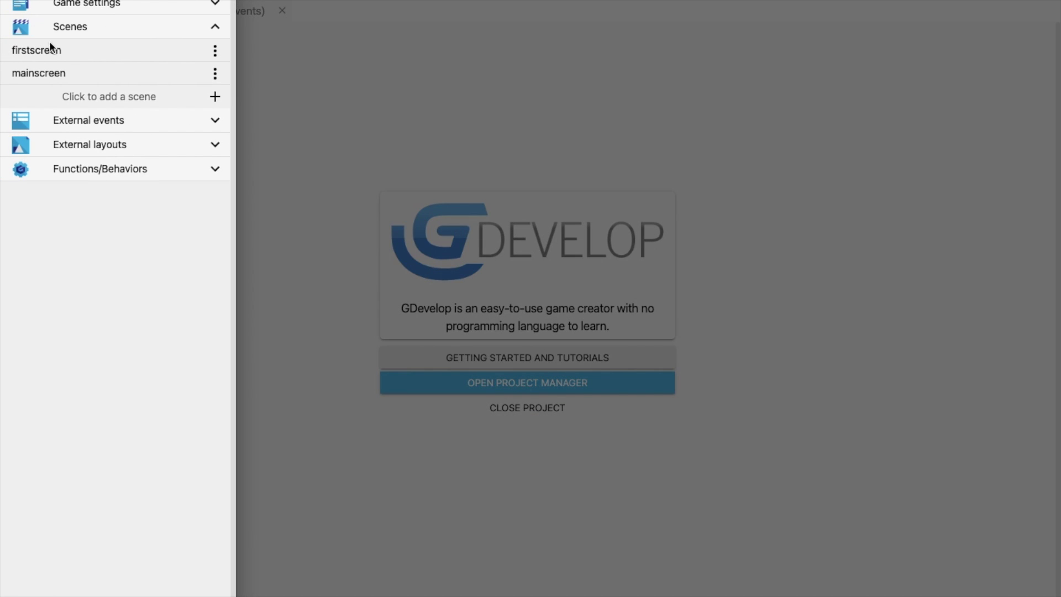
pyautogui.click(38, 51)
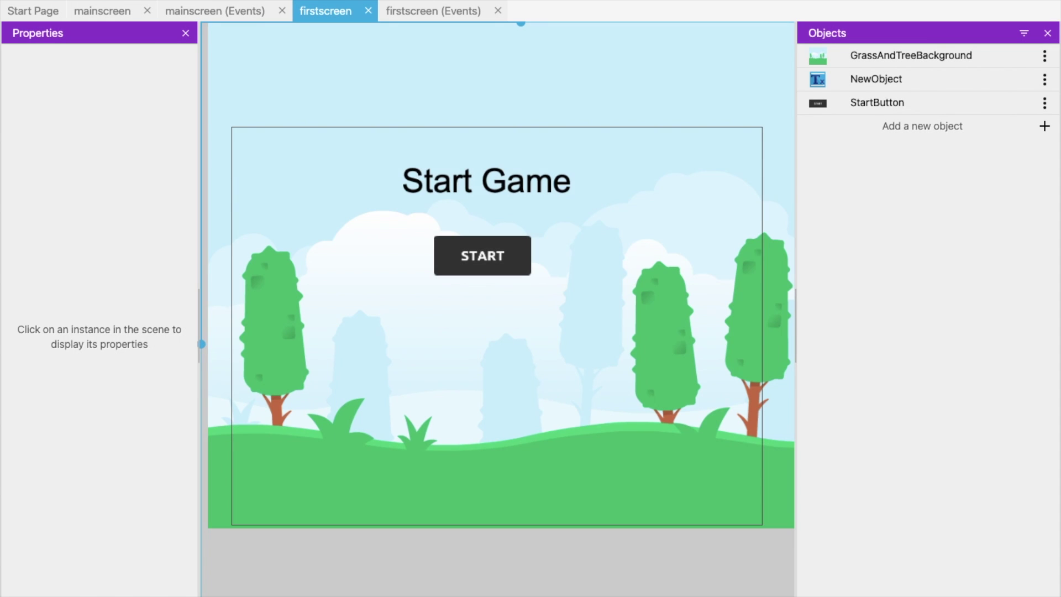
pyautogui.click(395, 11)
# Add new events to firstscreen and give the first one a condition that the cursor/touch is on StartButton.
pyautogui.click(59, 37)
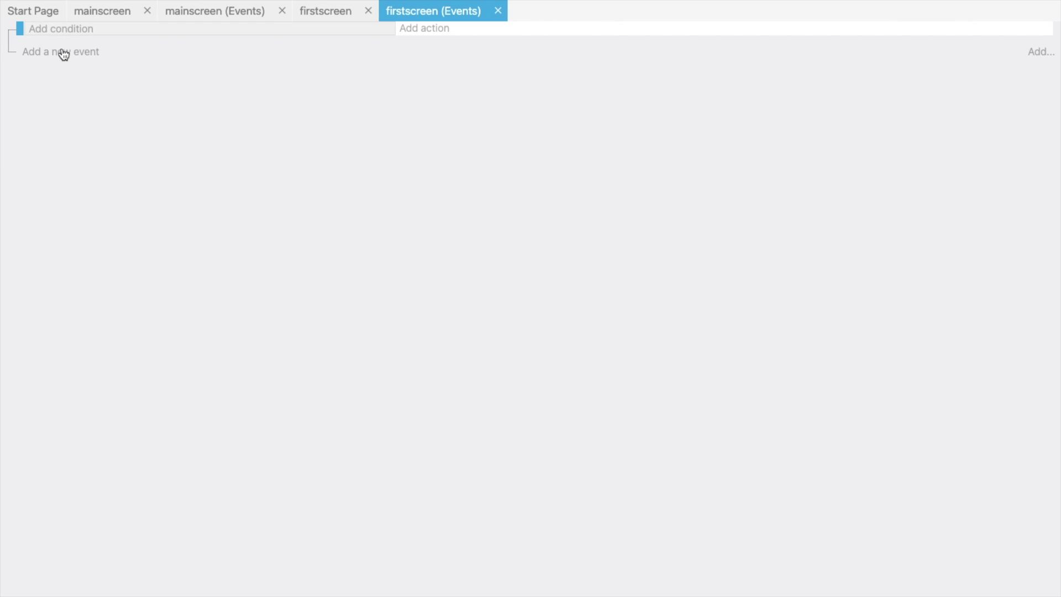
pyautogui.click(62, 51)
pyautogui.click(48, 35)
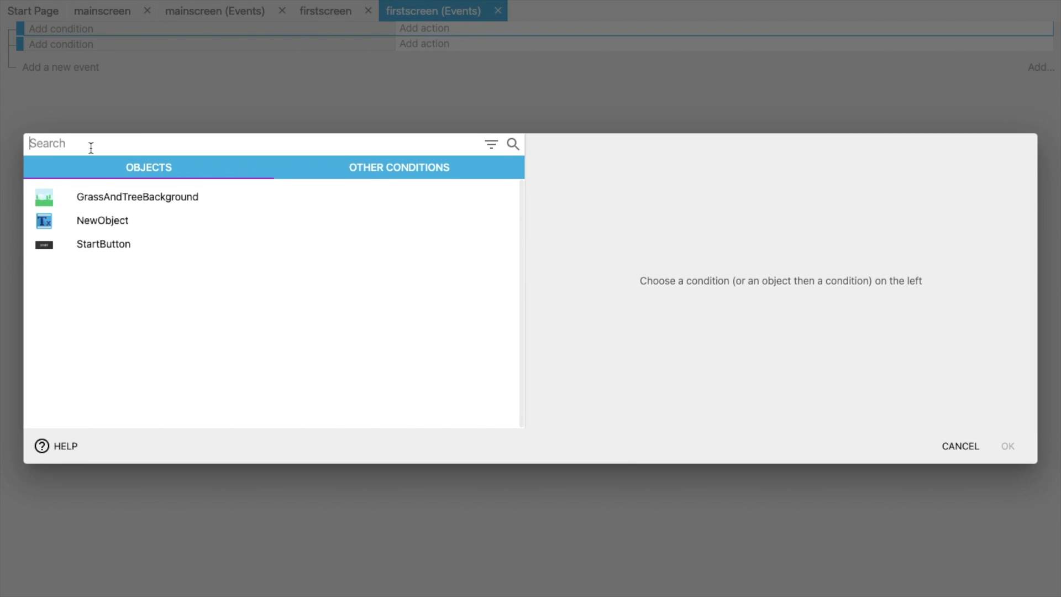
pyautogui.write('mouse')
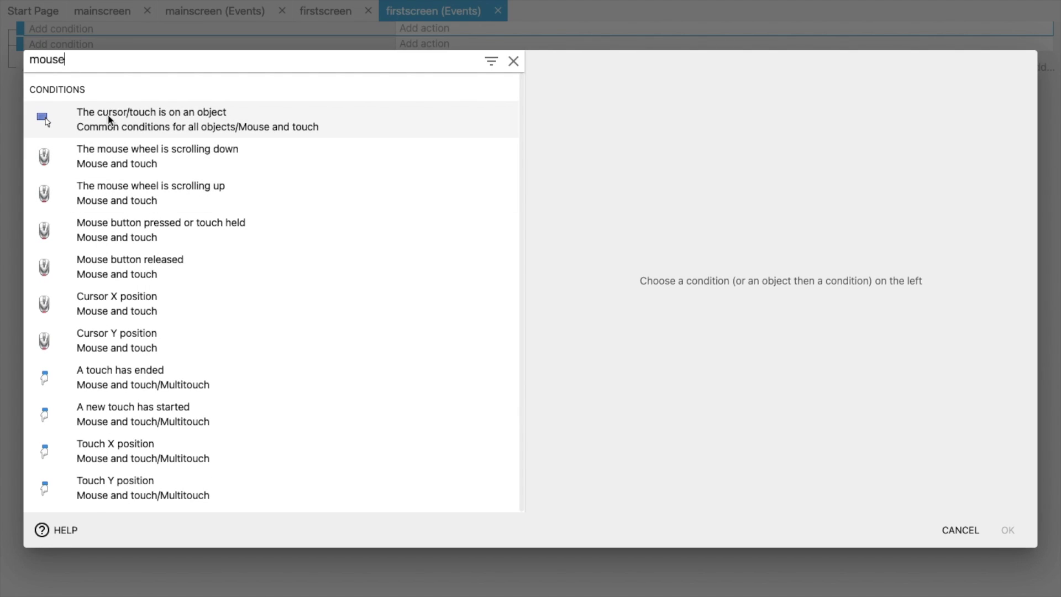
pyautogui.click(160, 124)
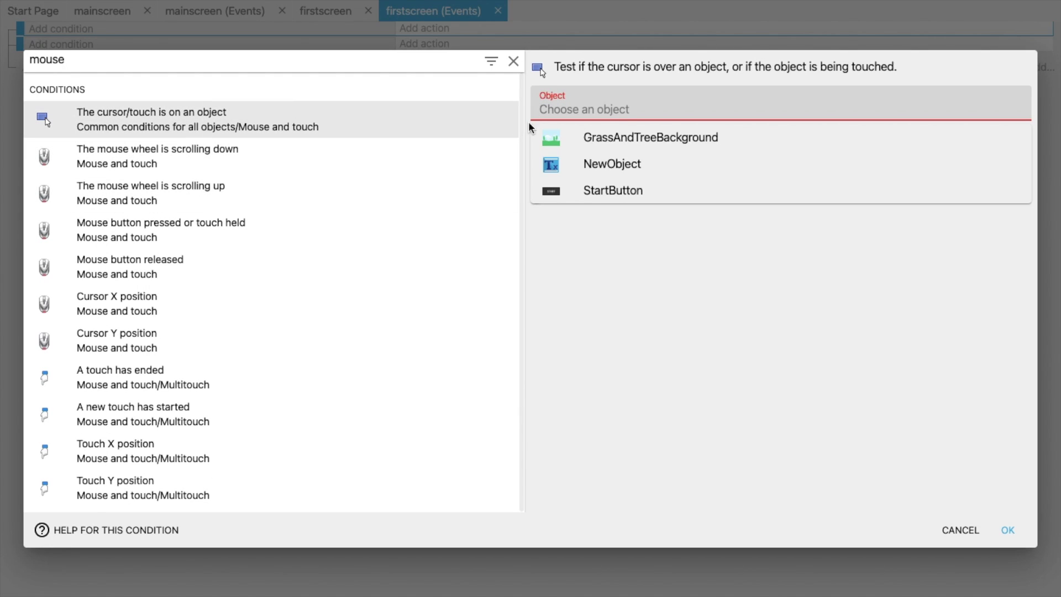
pyautogui.click(610, 189)
pyautogui.click(1009, 531)
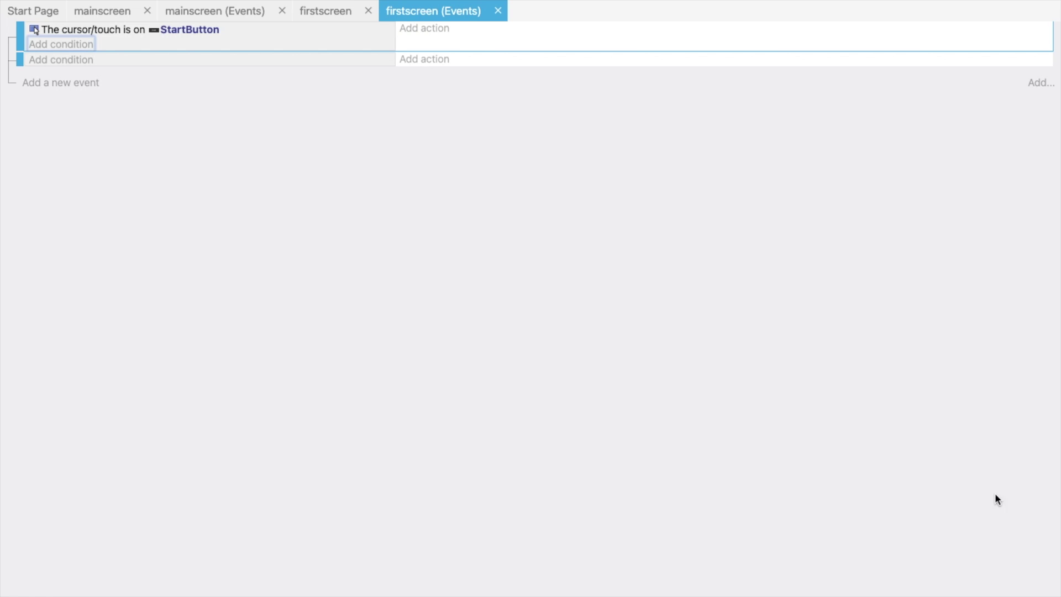
# Add a Change the scene action to "mainscreen" to the StartButton event and try the START button in a preview.
pyautogui.click(431, 28)
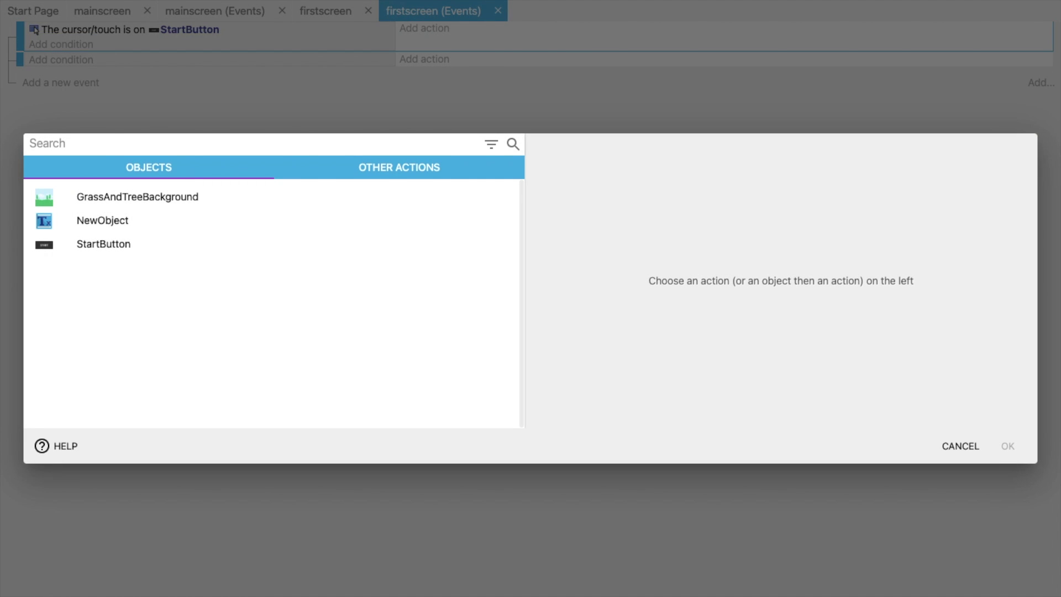
pyautogui.write('chang')
pyautogui.press('BackSpace')
pyautogui.press('BackSpace')
pyautogui.press('BackSpace')
pyautogui.press('BackSpace')
pyautogui.press('BackSpace')
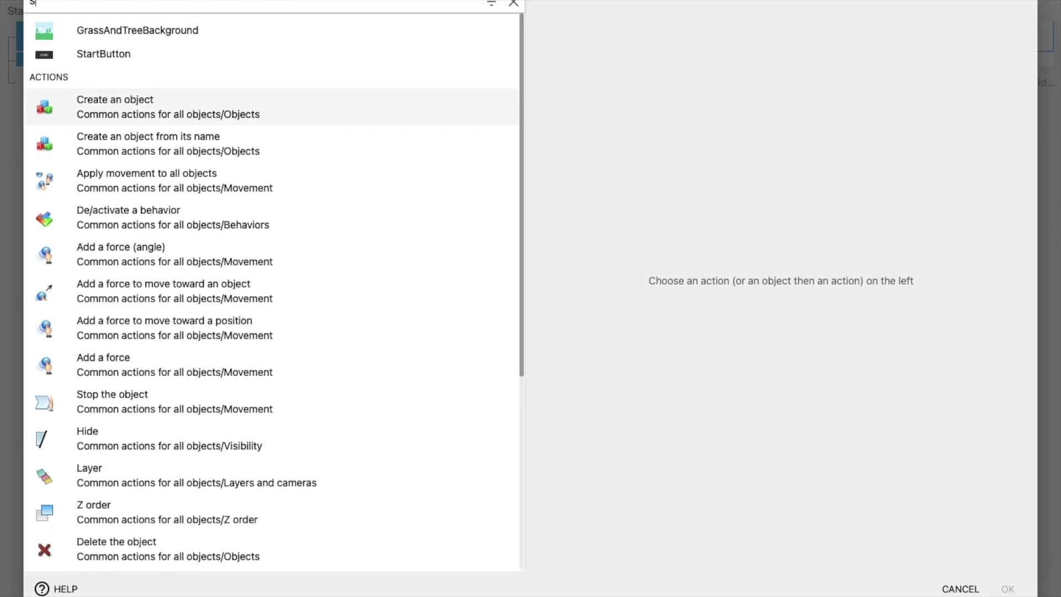
pyautogui.write('scen')
pyautogui.scroll(-5, 167, 508)
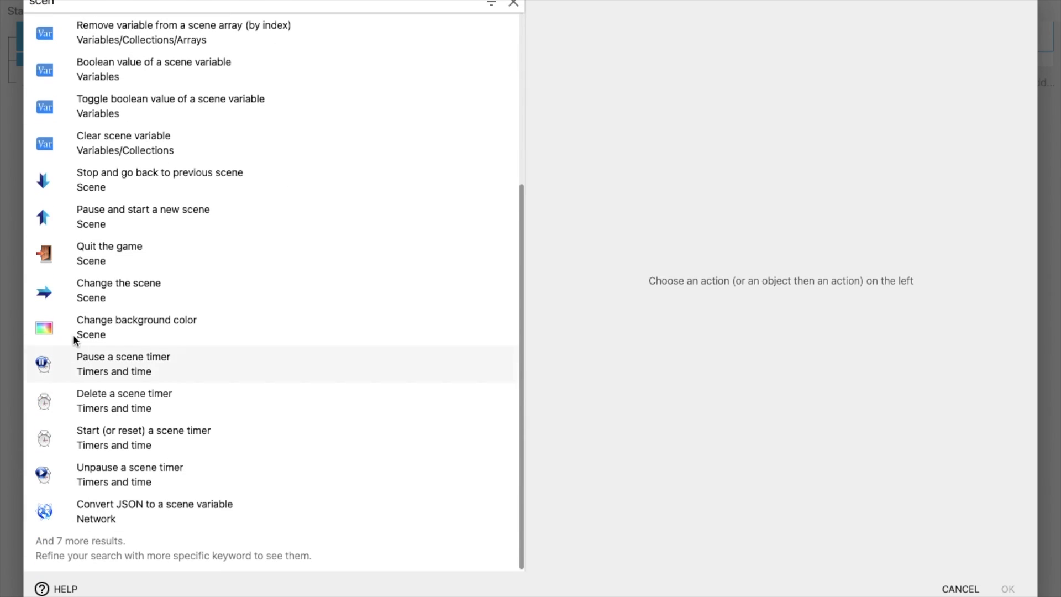
pyautogui.click(124, 299)
pyautogui.click(574, 111)
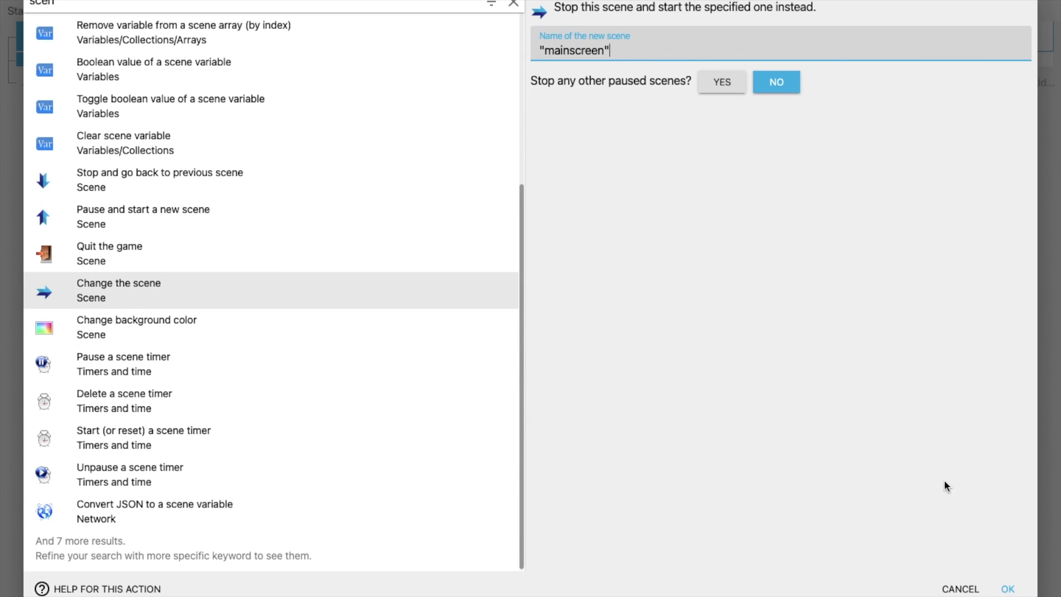
pyautogui.click(1008, 590)
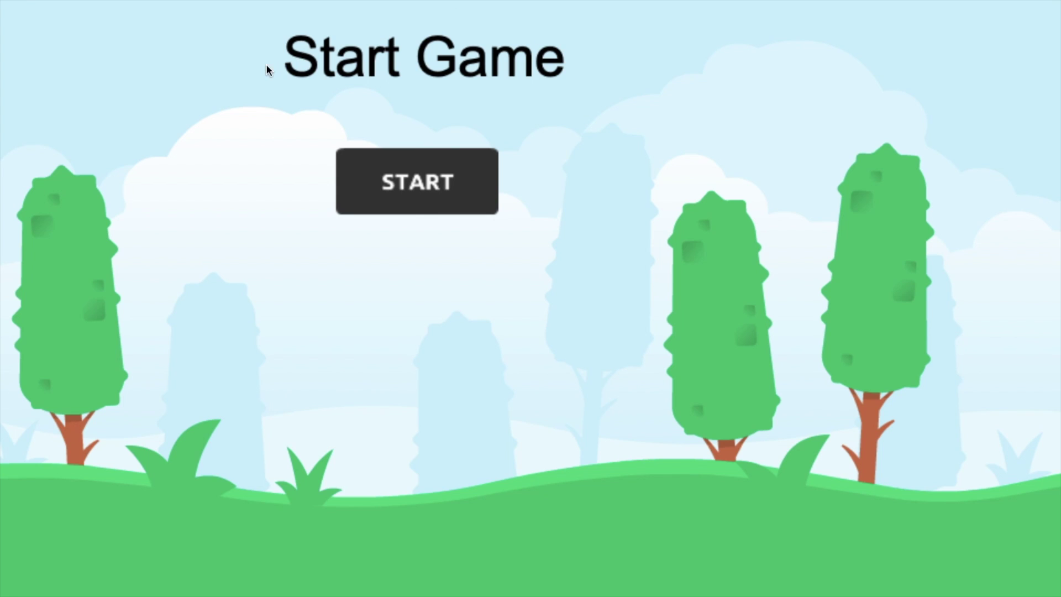
pyautogui.click(415, 184)
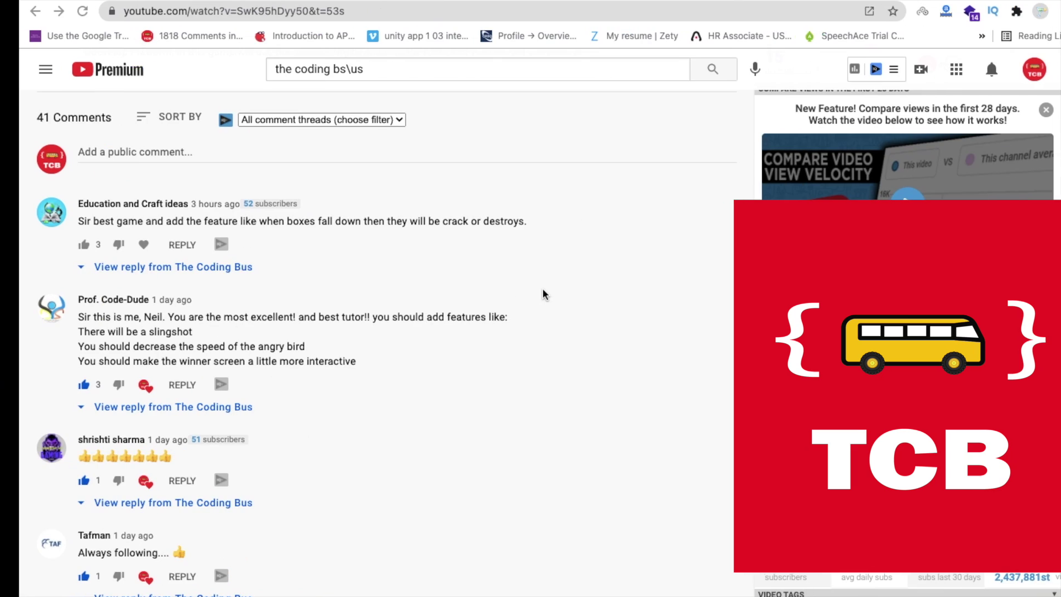
# In the mainscreen events, set the length of the force applied to birdimg on touch or mouse press to 5.
pyautogui.scroll(-3, 528, 307)
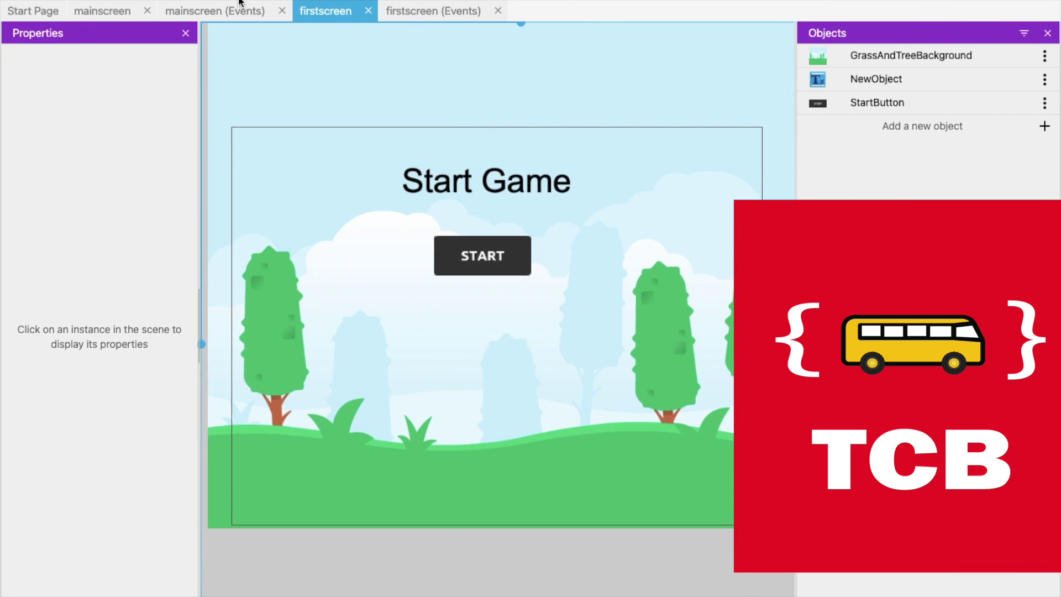
pyautogui.click(234, 10)
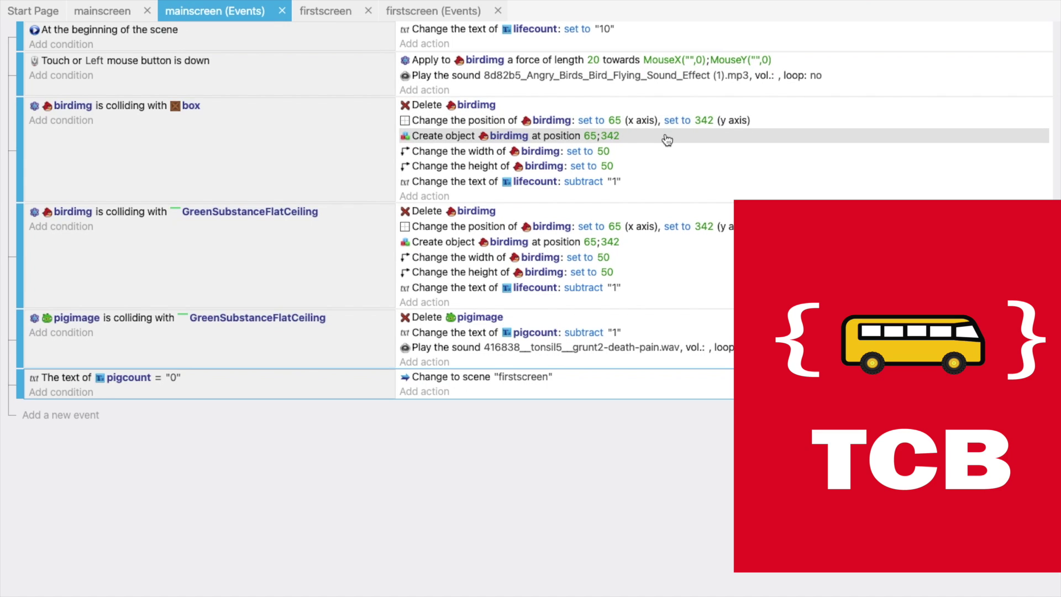
pyautogui.click(593, 59)
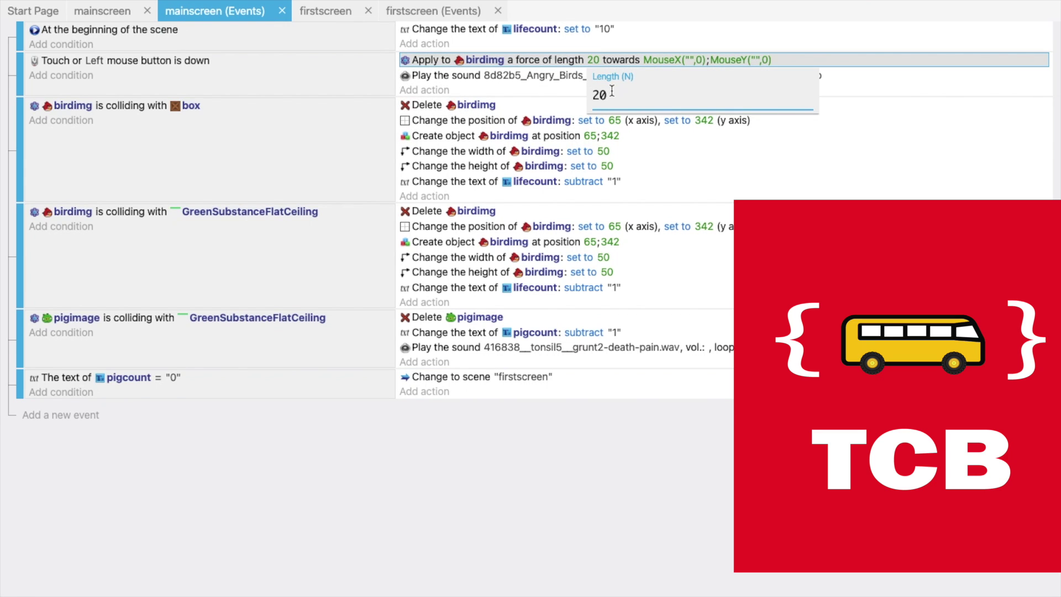
pyautogui.write('5')
pyautogui.press('Return')
# Preview the game, launch the bird at the box towers to test its reduced speed, and leave the preview.
pyautogui.press('F4')
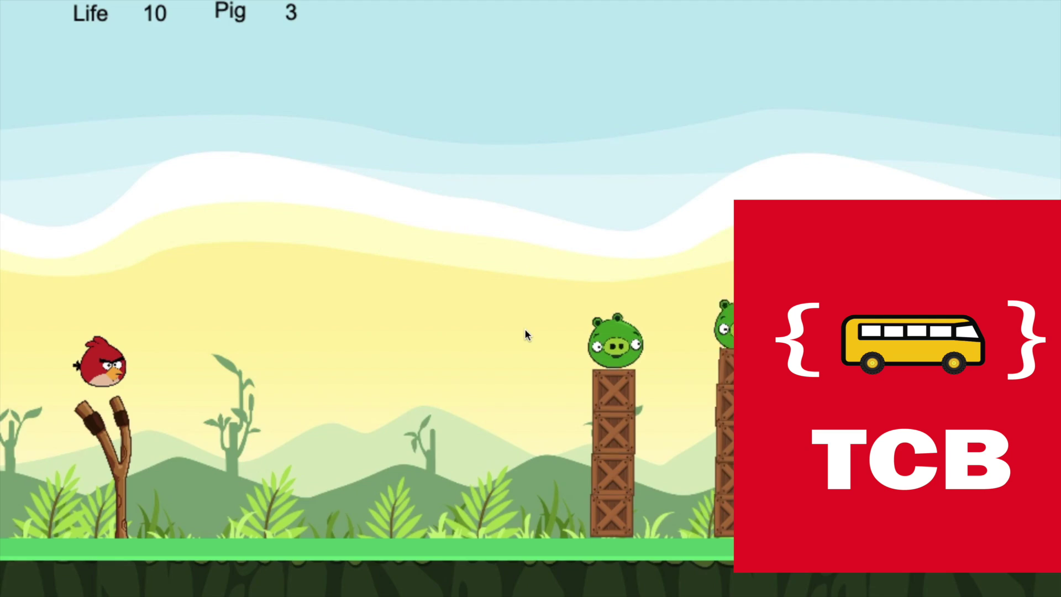
pyautogui.click(525, 331)
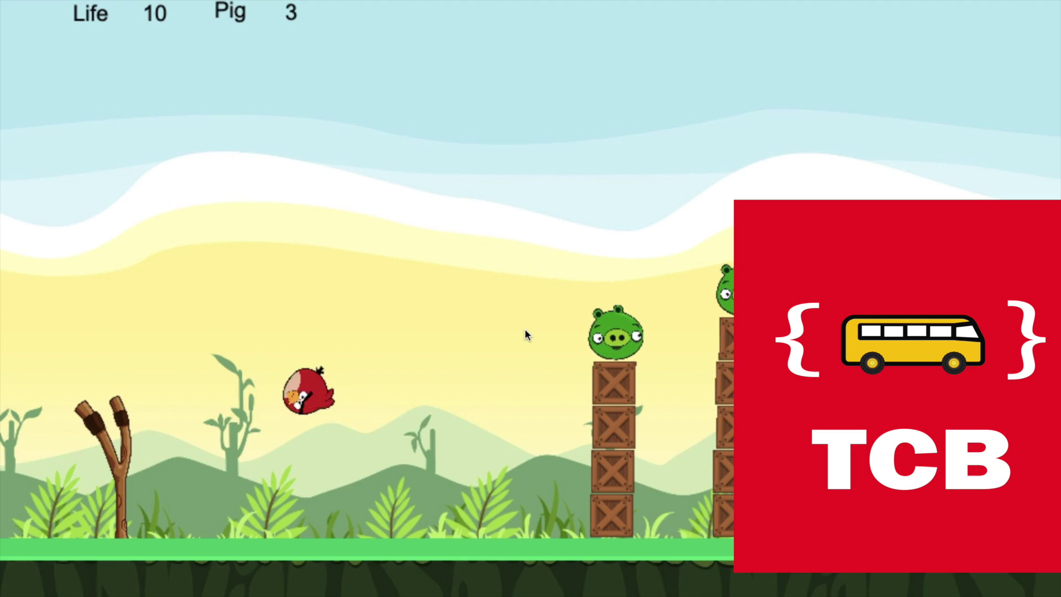
pyautogui.click(564, 335)
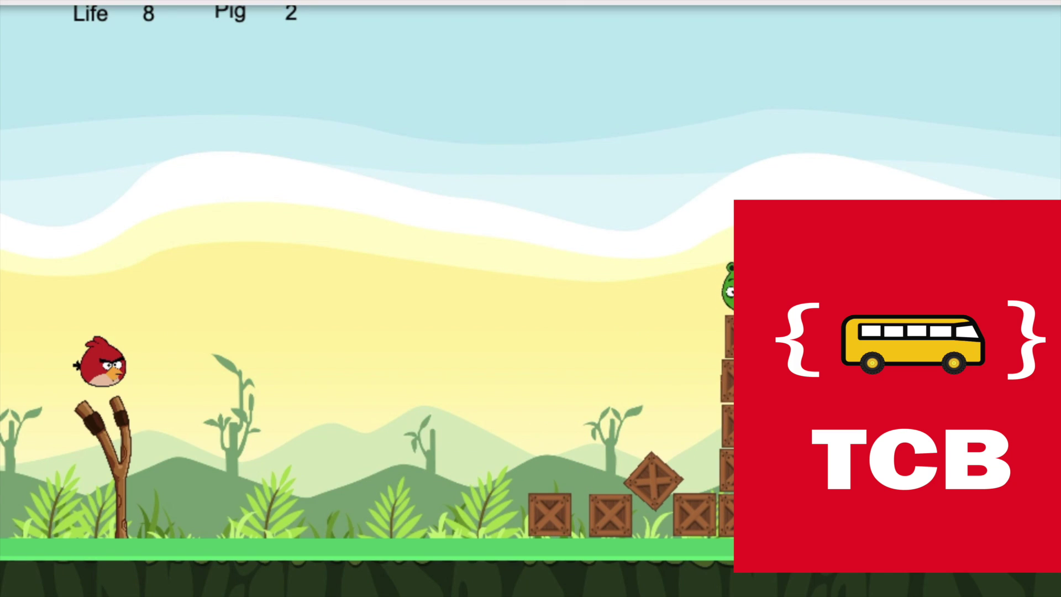
pyautogui.click(14, 4)
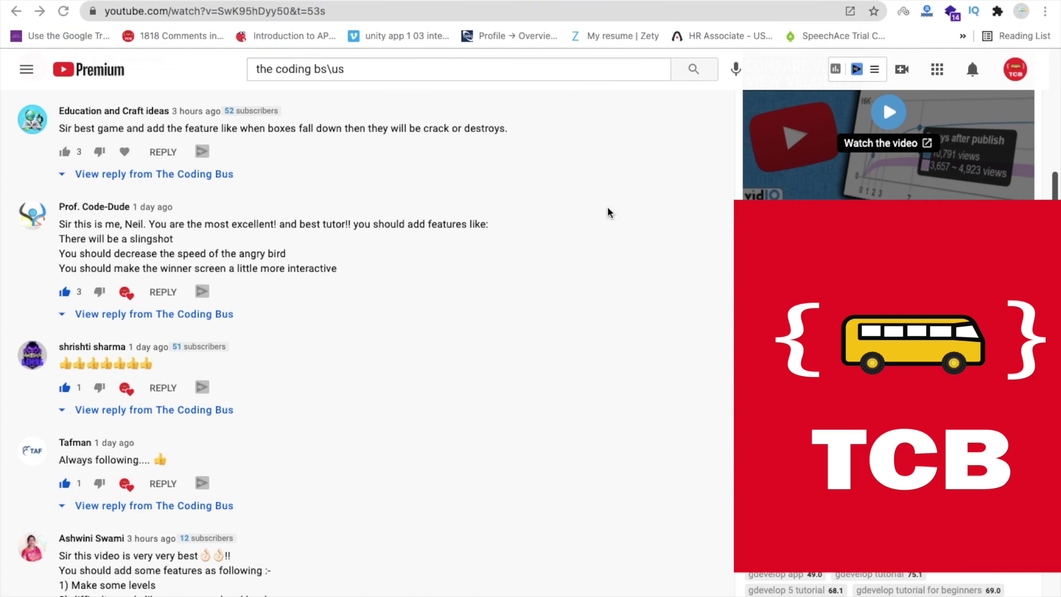
# Check the feature requests in the YouTube comments, and in the mainscreen scene move the first tower's pig to the ground at about X 428, Y 467.
pyautogui.scroll(-1, 432, 297)
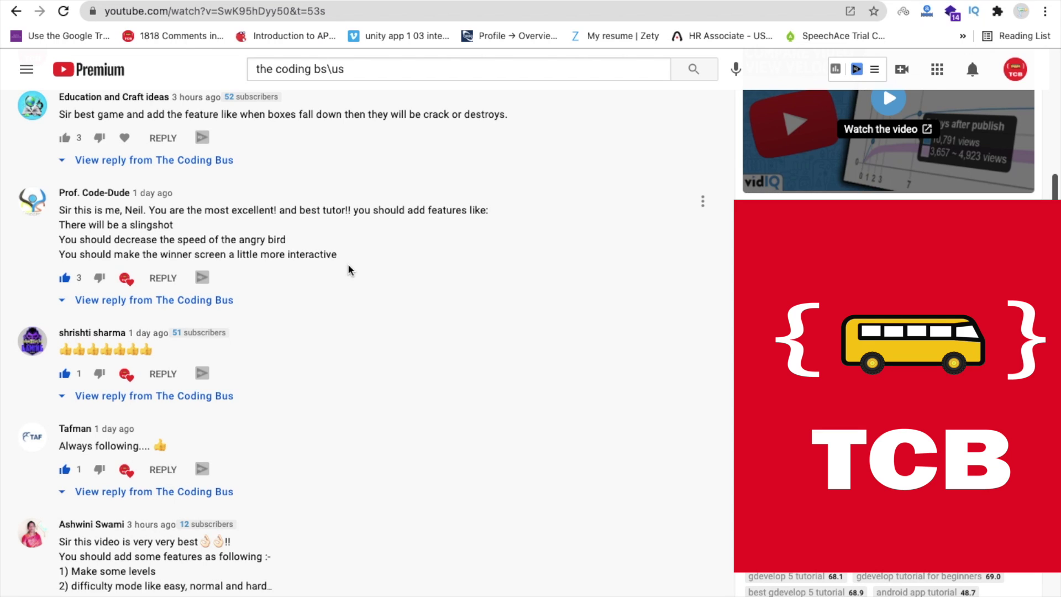
pyautogui.scroll(3, 348, 270)
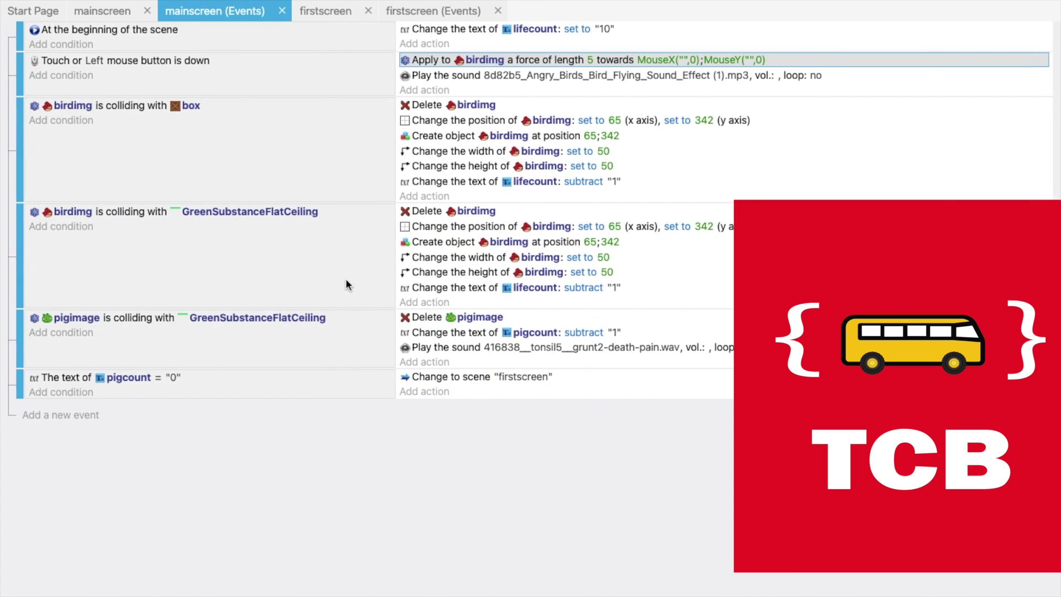
pyautogui.click(90, 14)
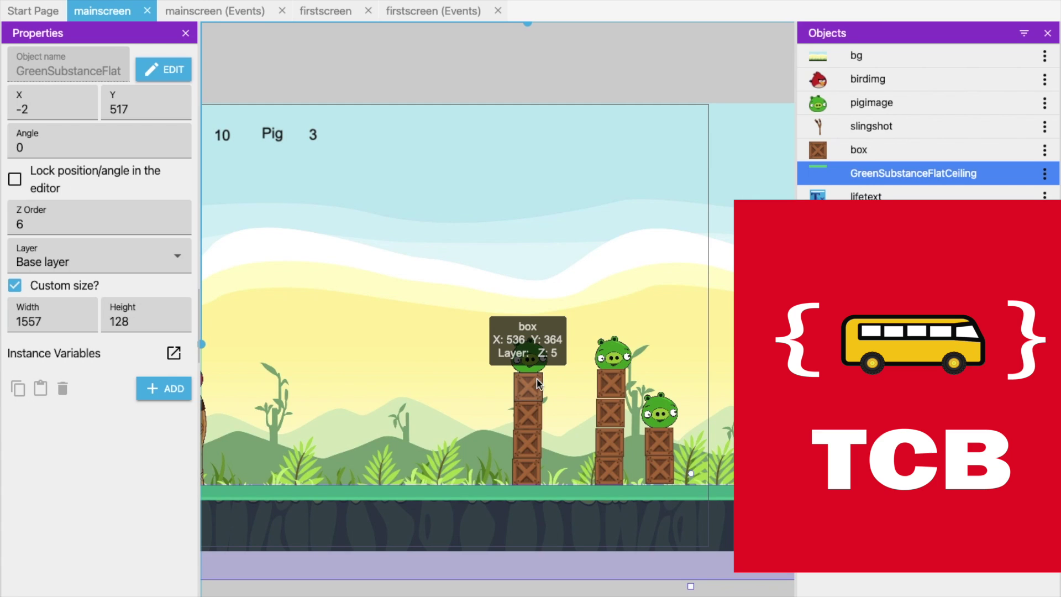
pyautogui.moveTo(521, 358); pyautogui.dragTo(418, 463)
pyautogui.click(516, 494)
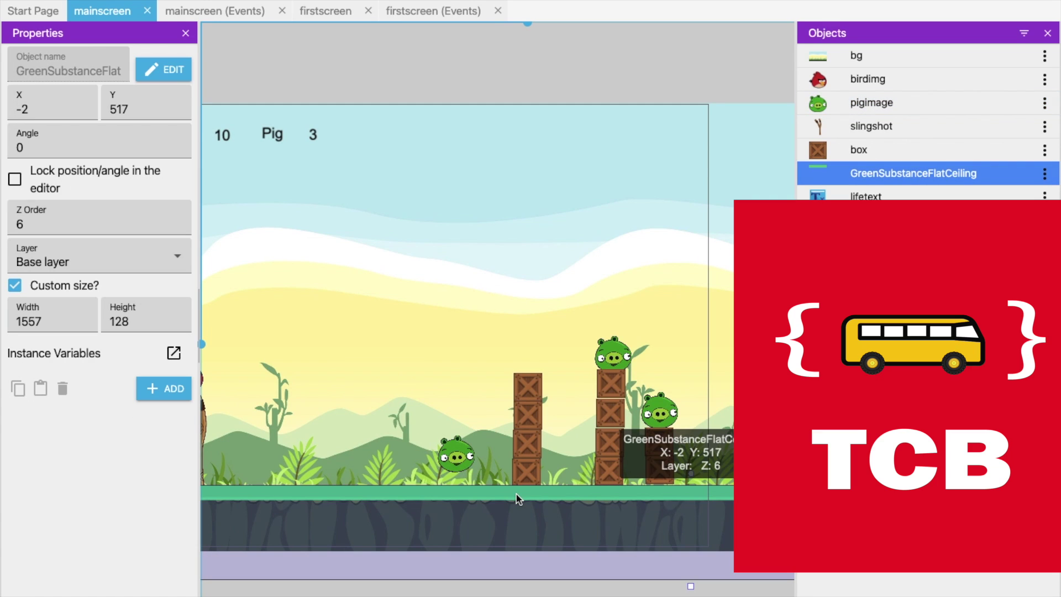
pyautogui.moveTo(444, 454); pyautogui.dragTo(441, 467)
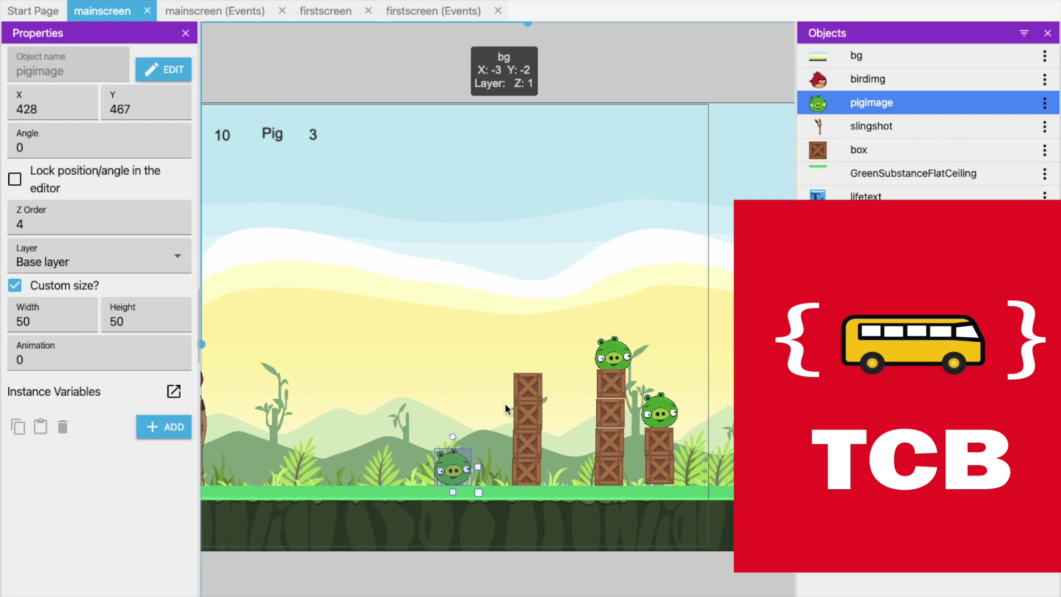
# Try the first tower's top box on the ground beside the tower, and return it to the top of the tower.
pyautogui.moveTo(531, 388); pyautogui.dragTo(547, 422)
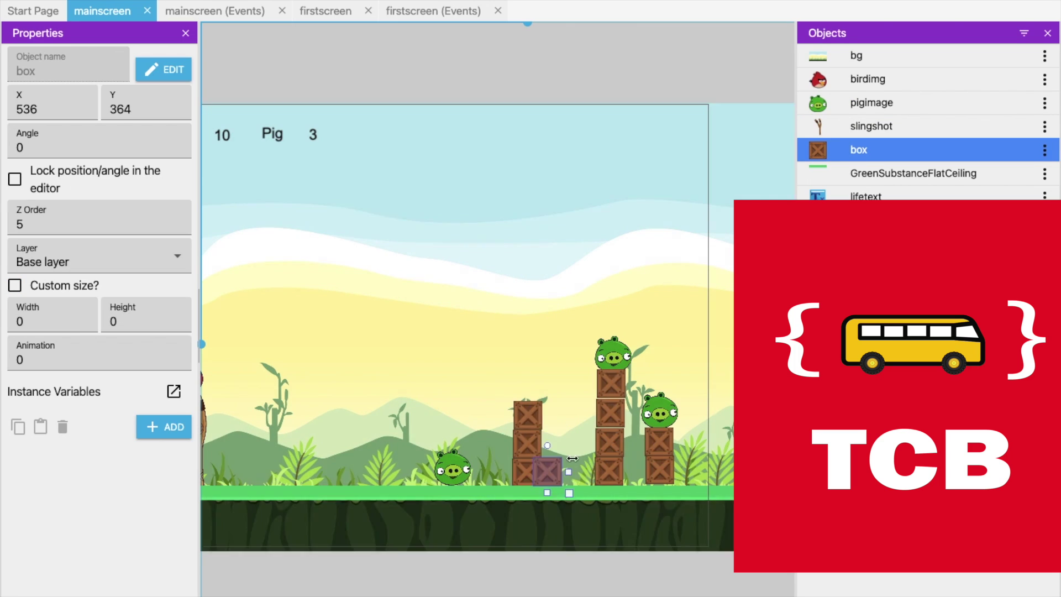
pyautogui.hotkey('ctrl', 'z')
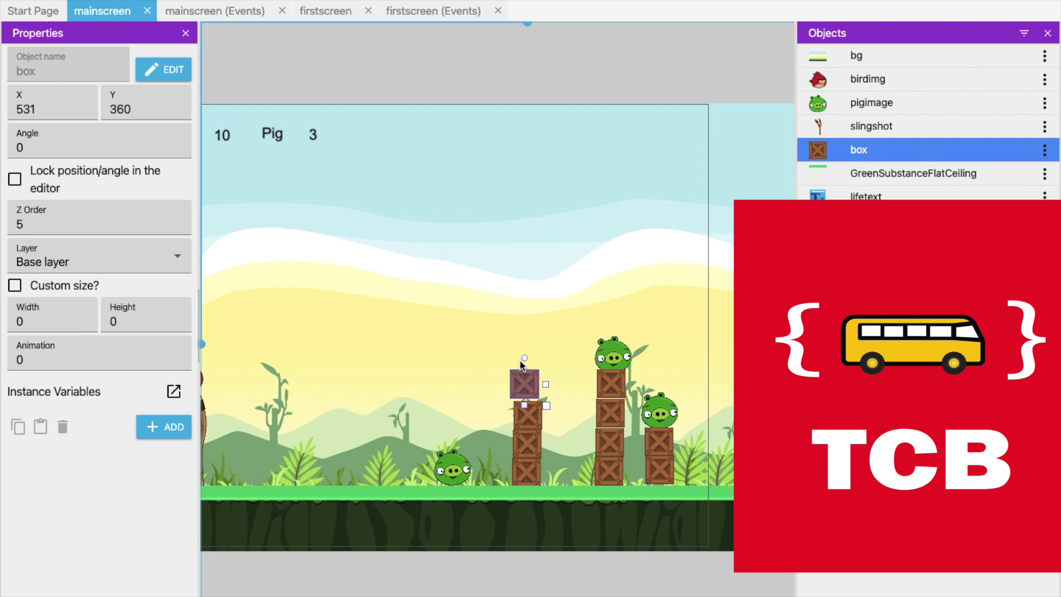
pyautogui.hscroll(-5, 498, 353)
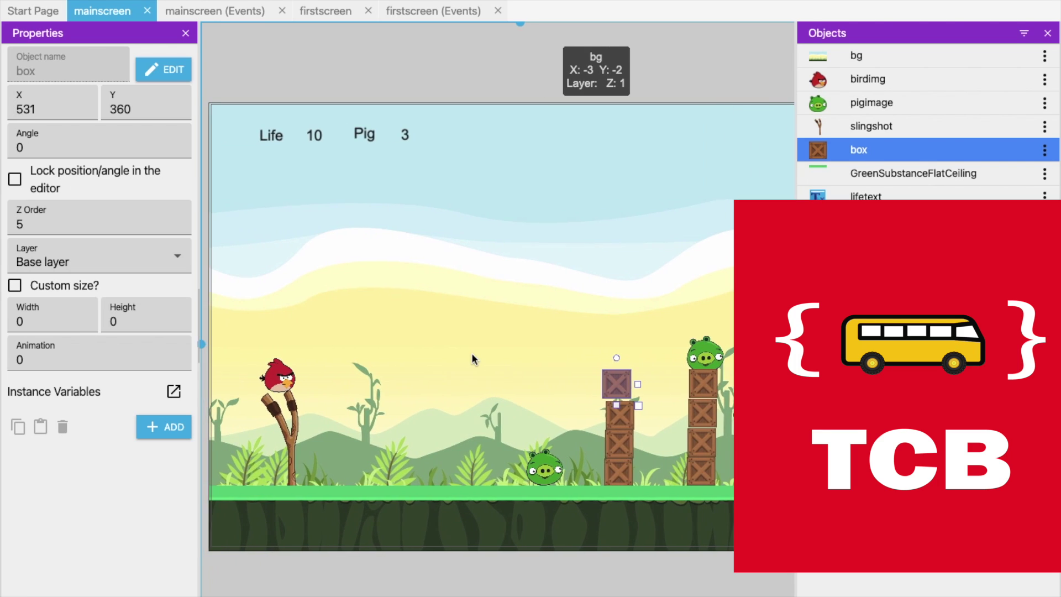
pyautogui.click(296, 380)
pyautogui.click(617, 384)
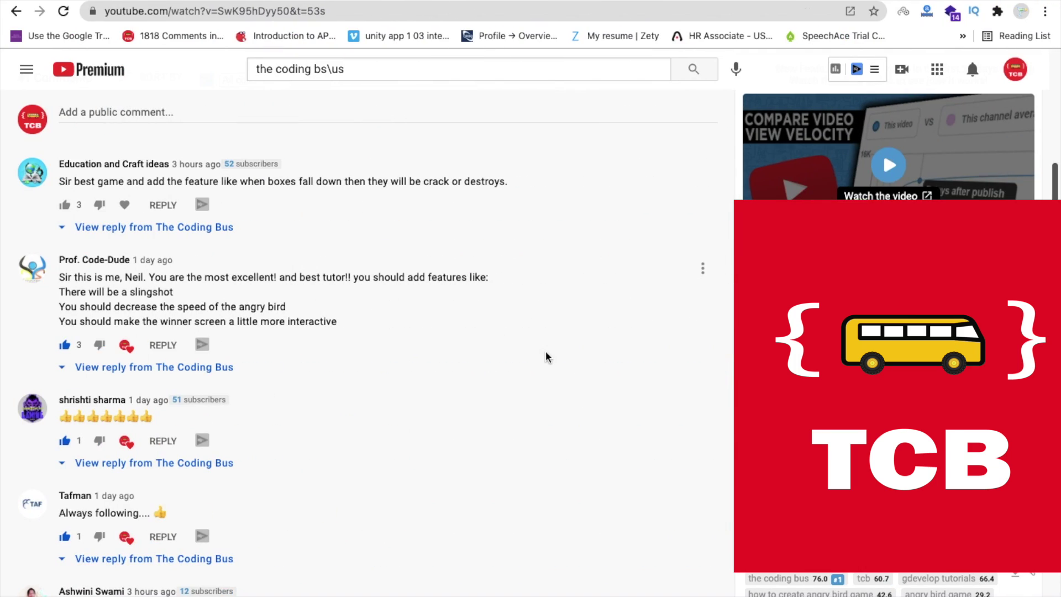
# Switch to the YouTube video page and read the viewers' comments for more feature requests.
pyautogui.scroll(-1, 545, 355)
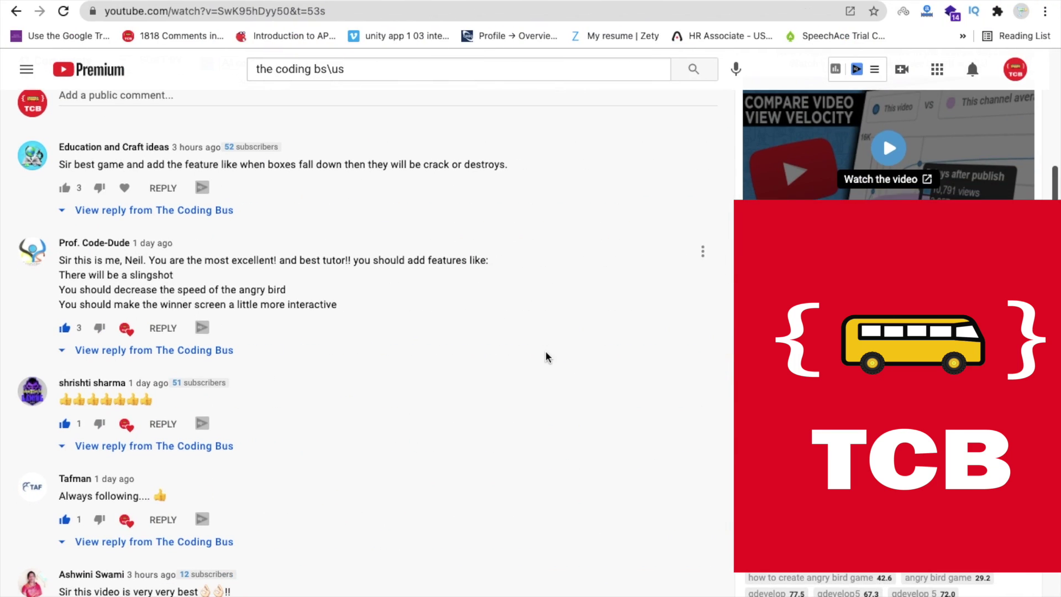
pyautogui.scroll(-6, 545, 355)
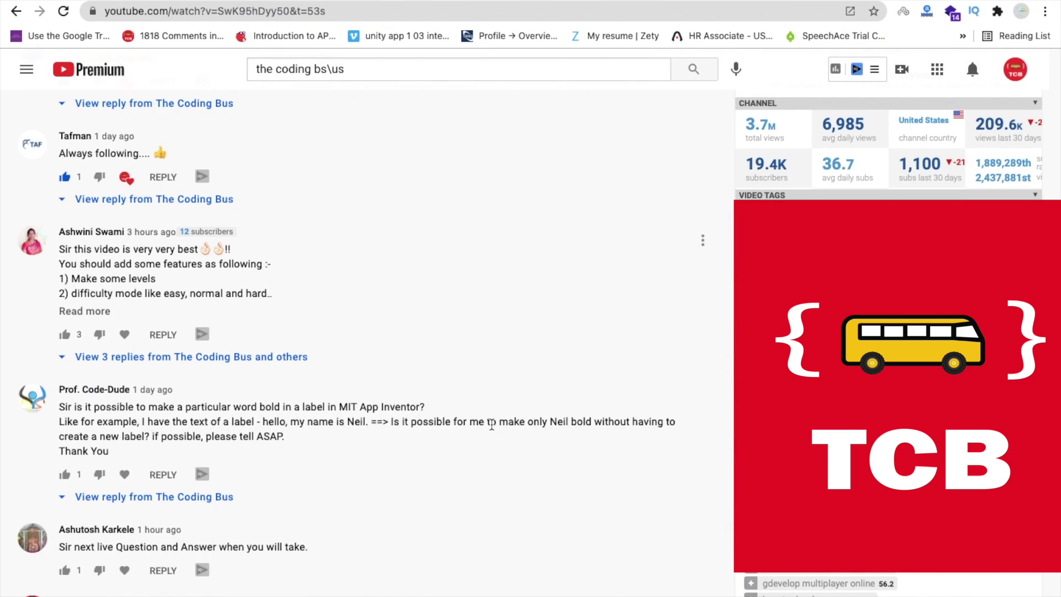
pyautogui.scroll(-1, 405, 274)
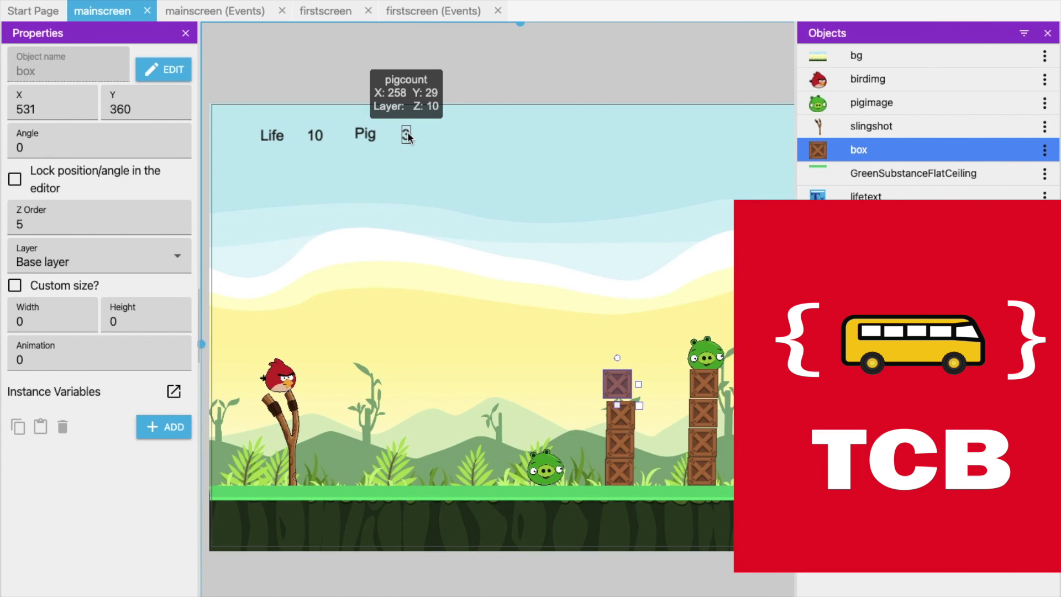
# Inspect the pigcount text in mainscreen, and review the firstscreen events and layout.
pyautogui.click(407, 135)
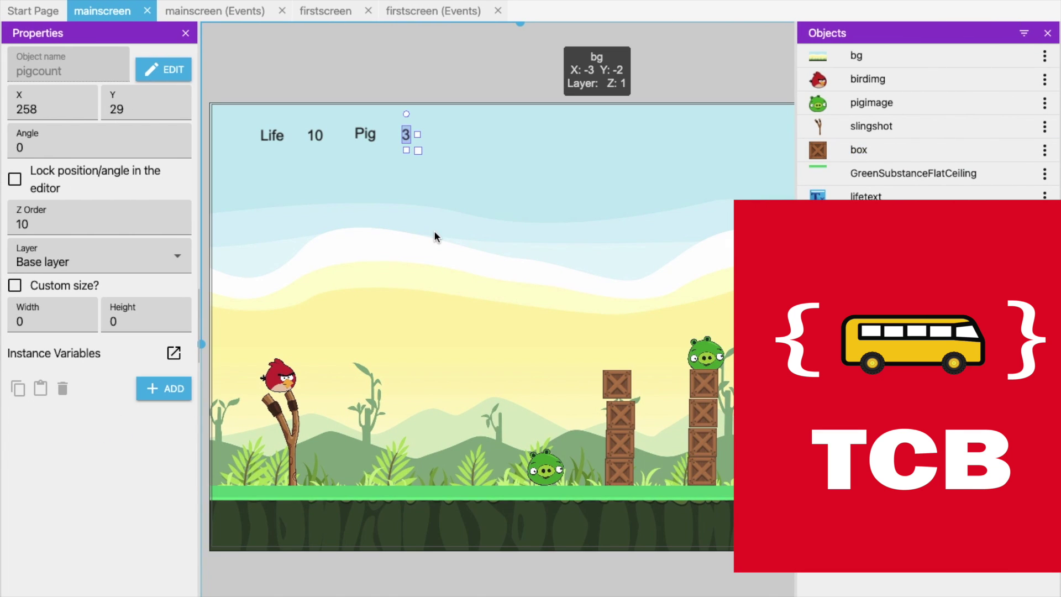
pyautogui.click(411, 12)
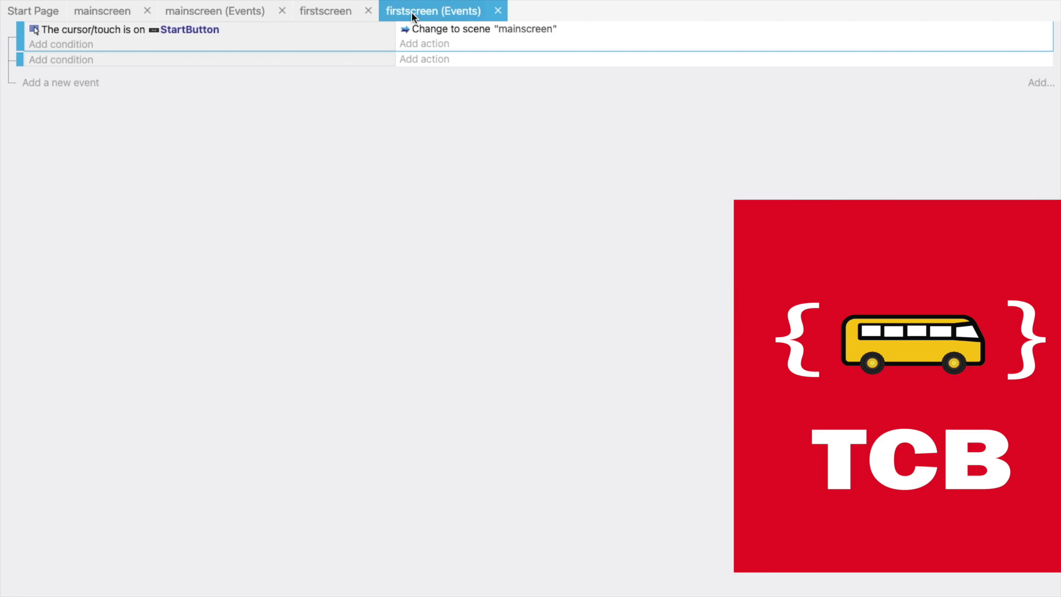
pyautogui.click(325, 11)
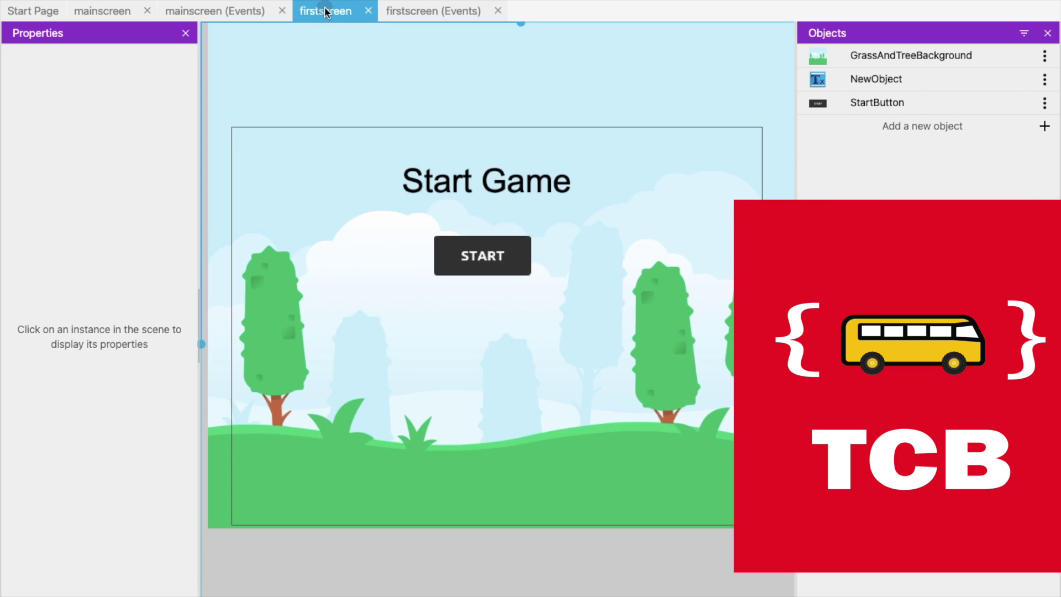
pyautogui.click(216, 11)
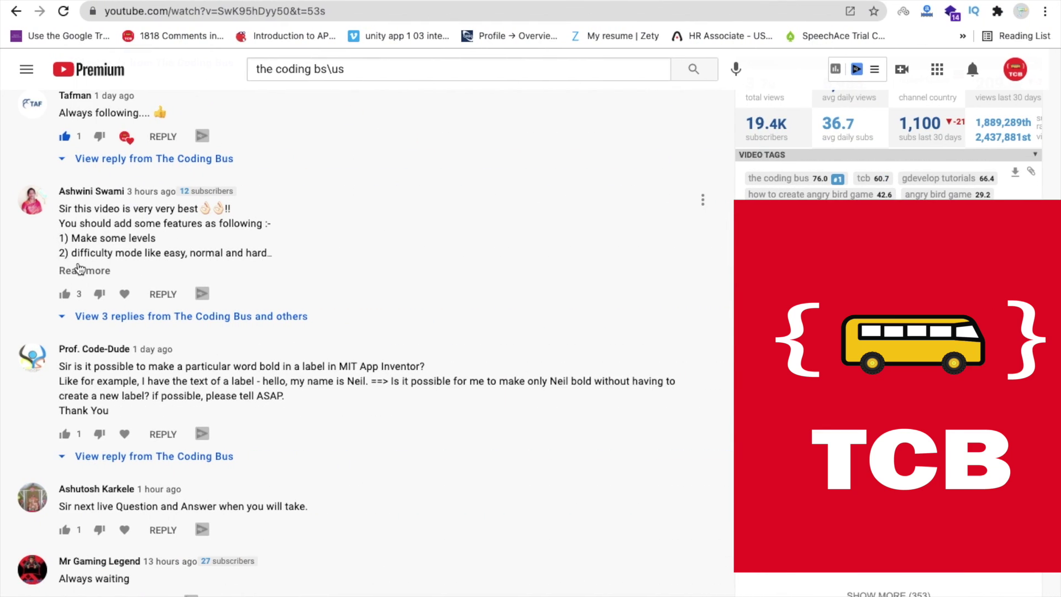
# On the YouTube page, expand the comment suggesting levels and difficulty modes, read the remaining comments, and return to the video.
pyautogui.click(83, 270)
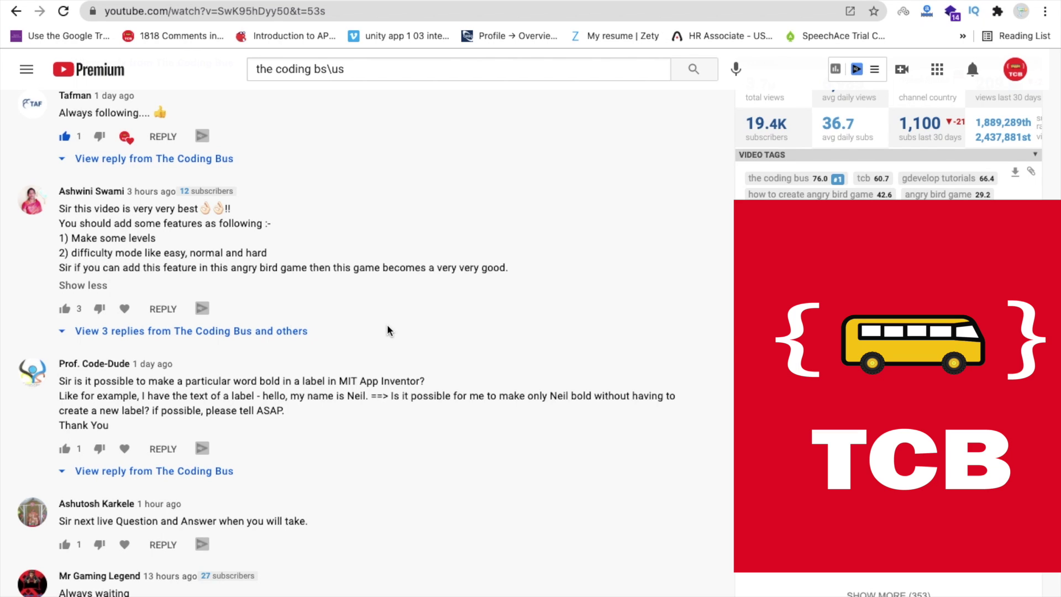
pyautogui.scroll(-5, 386, 330)
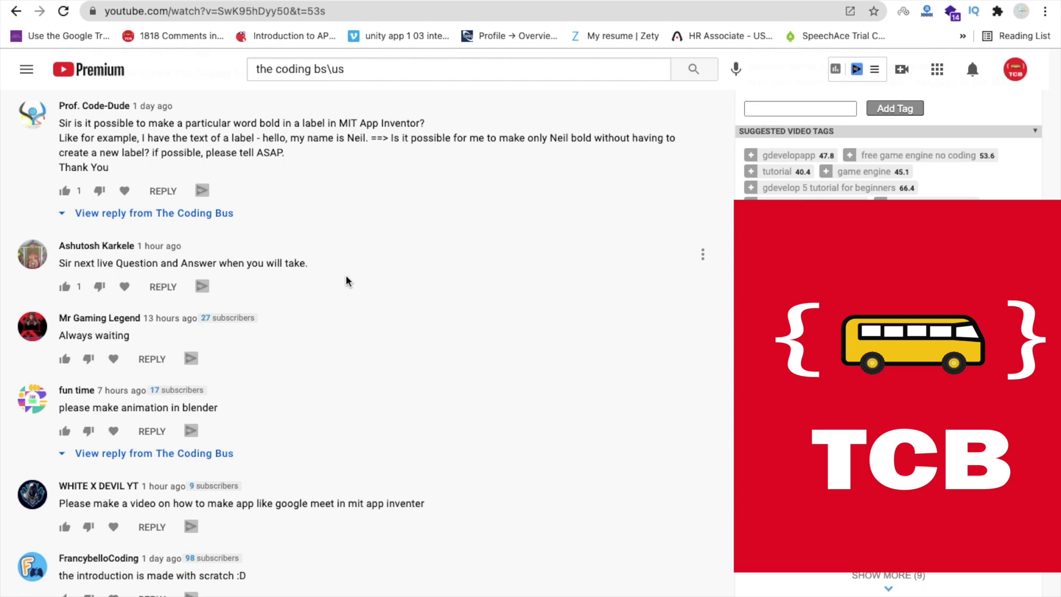
pyautogui.scroll(-3, 346, 276)
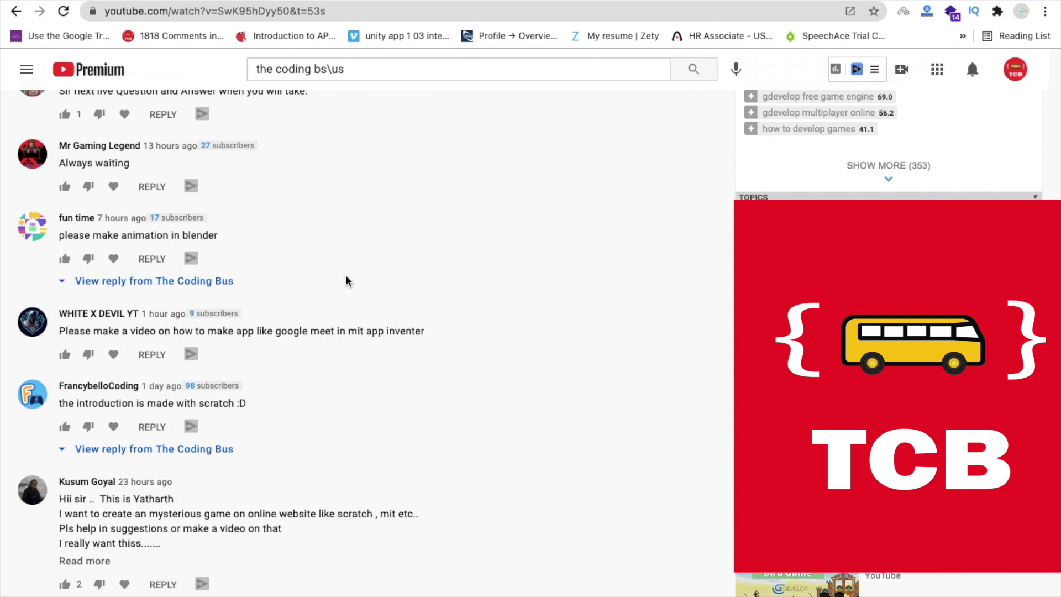
pyautogui.scroll(-2, 346, 276)
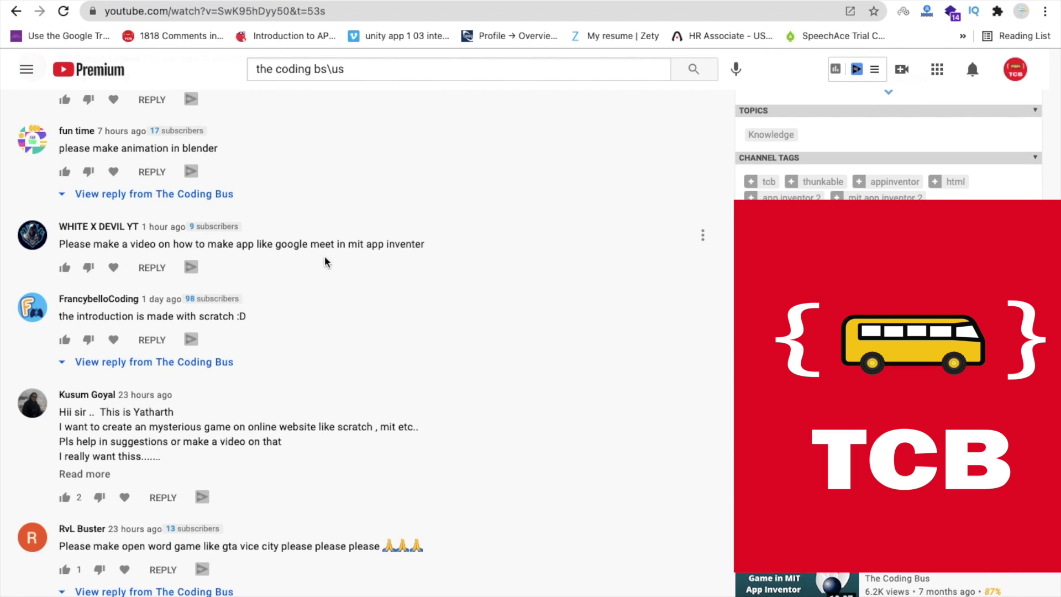
pyautogui.scroll(-1, 382, 314)
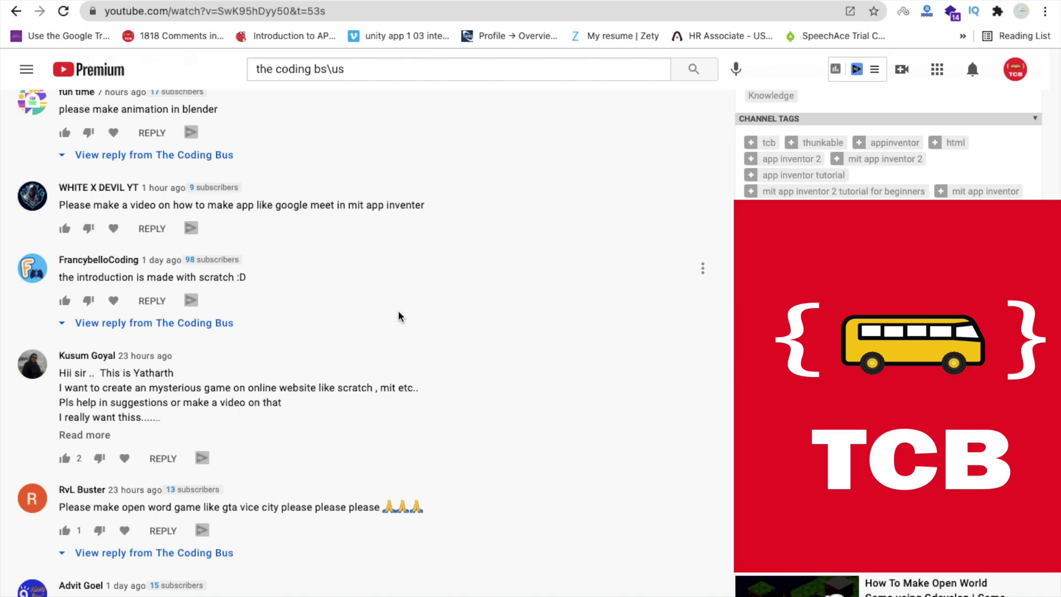
pyautogui.scroll(-3, 398, 312)
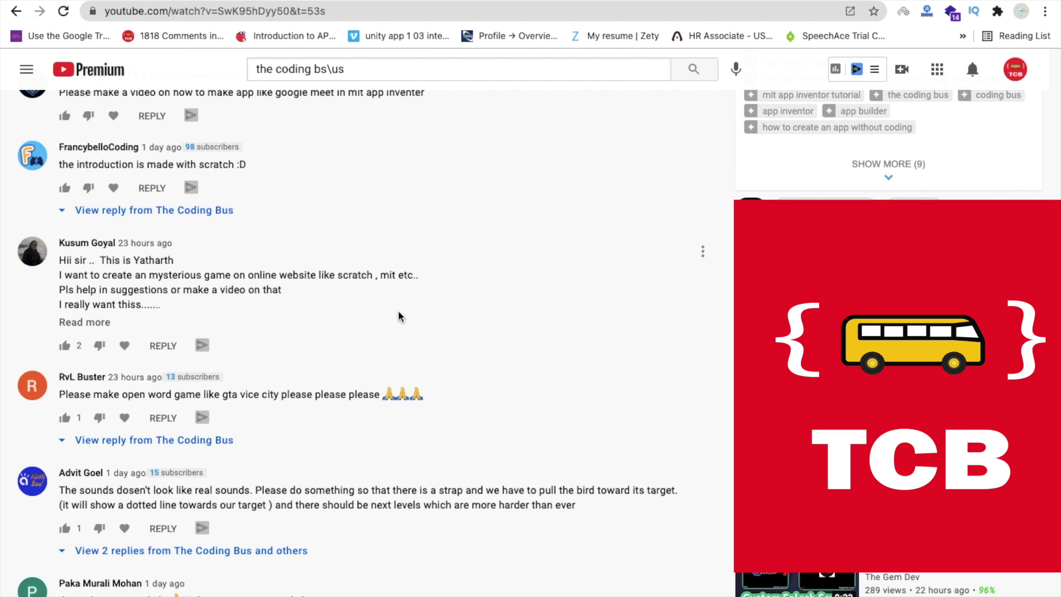
pyautogui.scroll(-3, 399, 316)
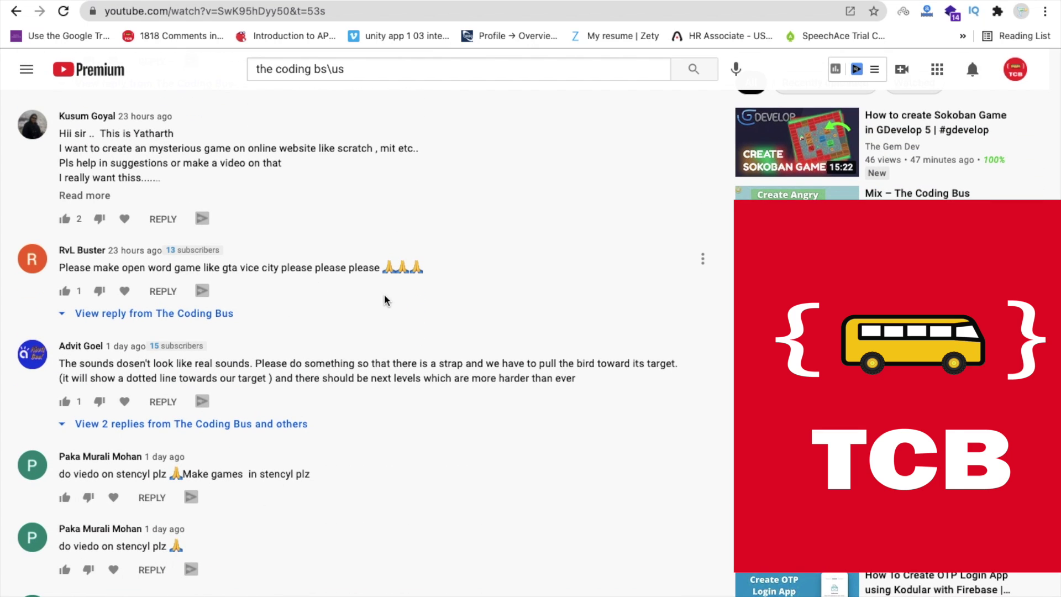
pyautogui.scroll(-3, 385, 294)
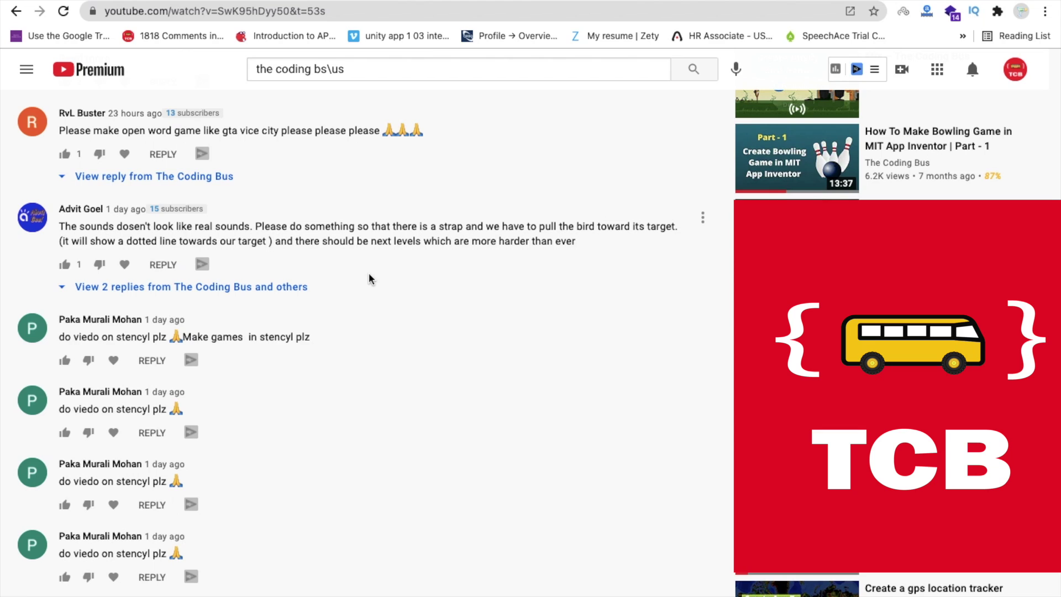
pyautogui.scroll(15, 343, 293)
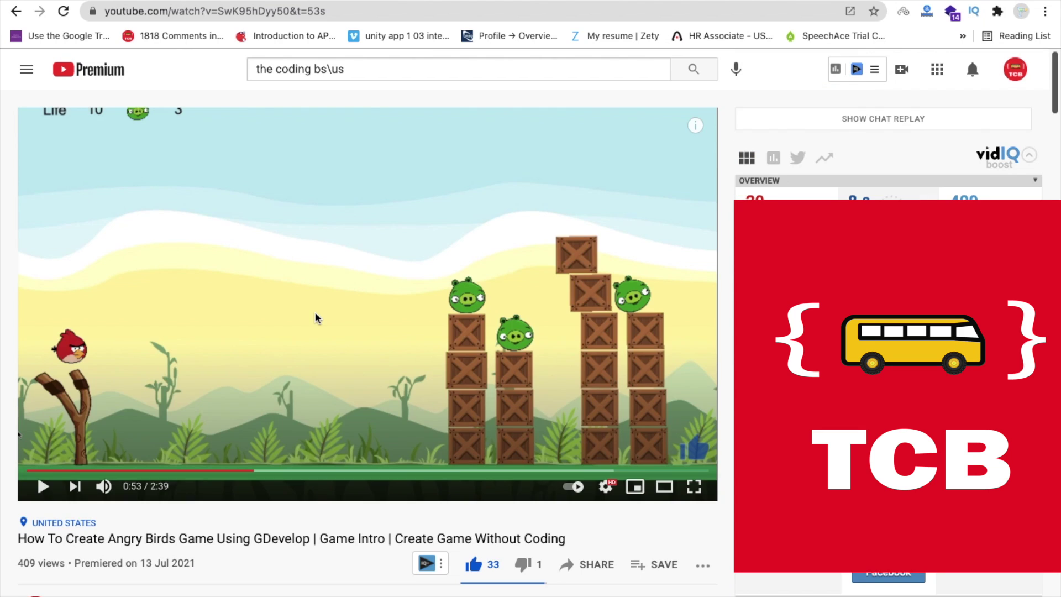